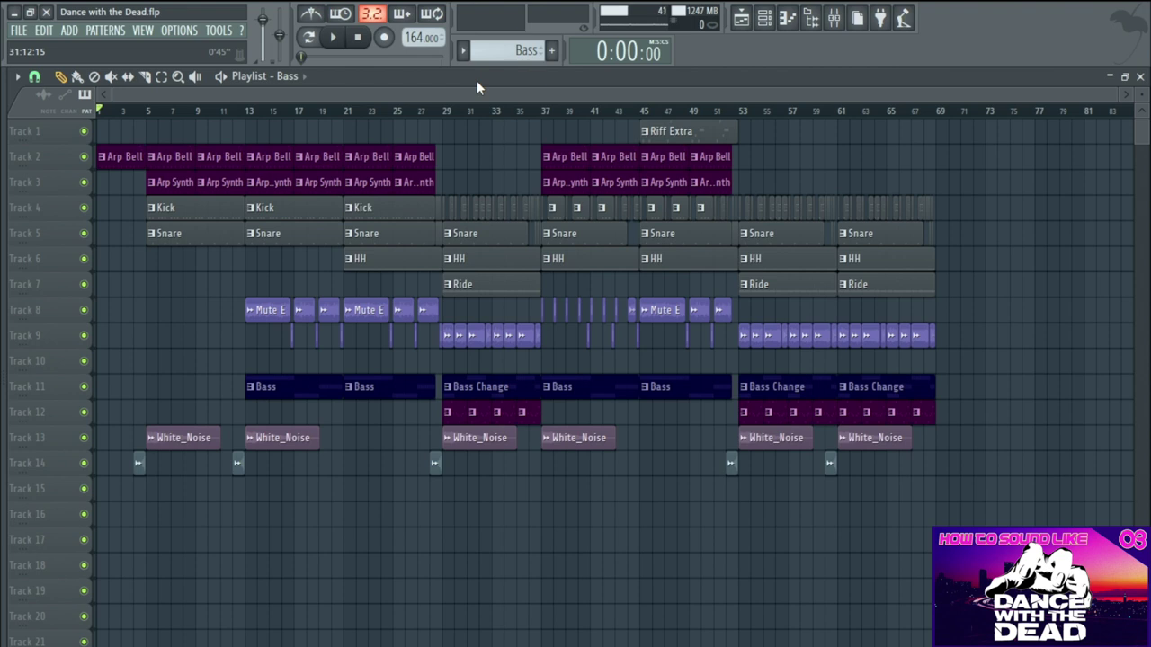
- Open the Arp Bell pattern in the piano roll, play its notes, and close the piano roll
scroll(102, 257, up, 4)
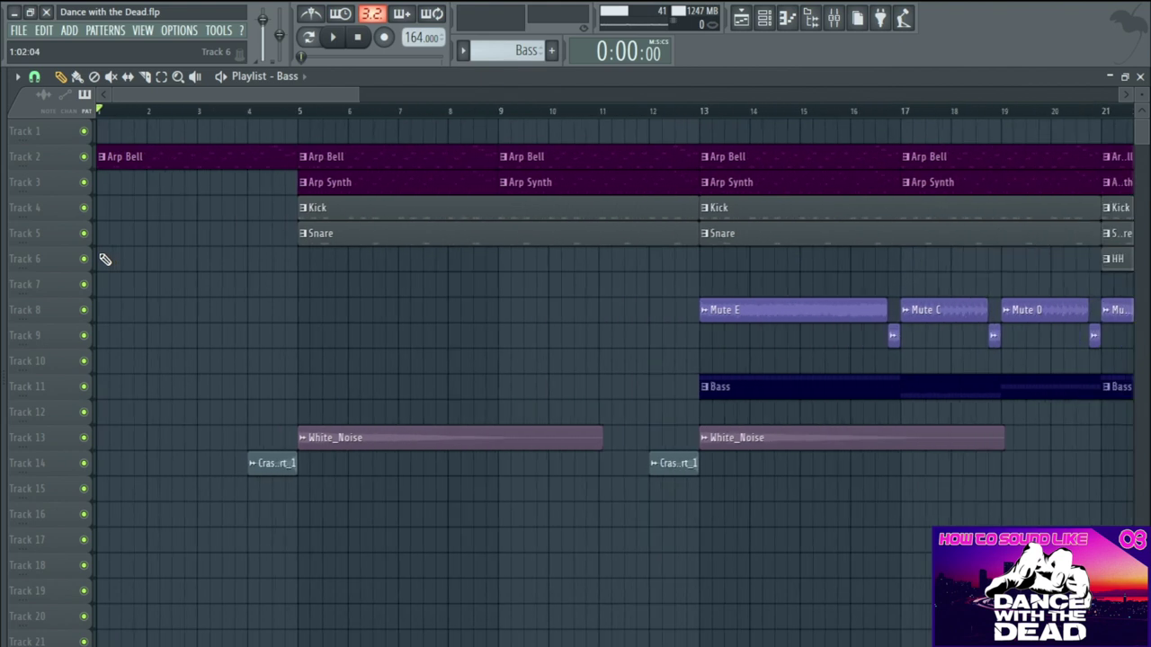
scroll(103, 257, up, 3)
scroll(123, 170, down, 3)
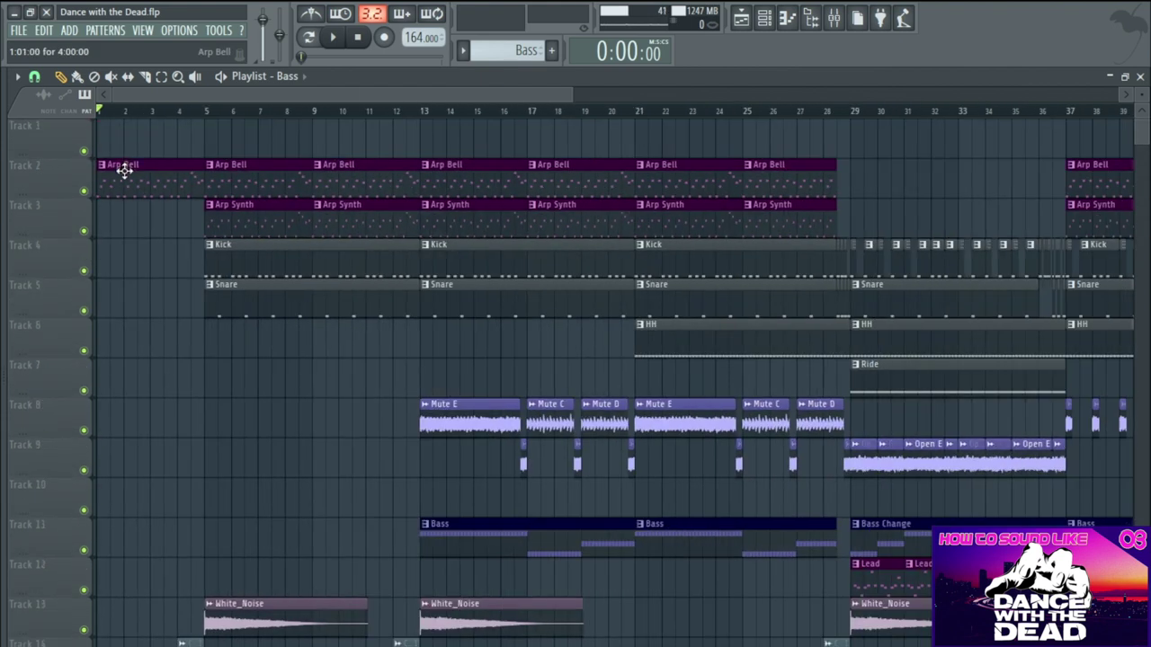
double_click(159, 180)
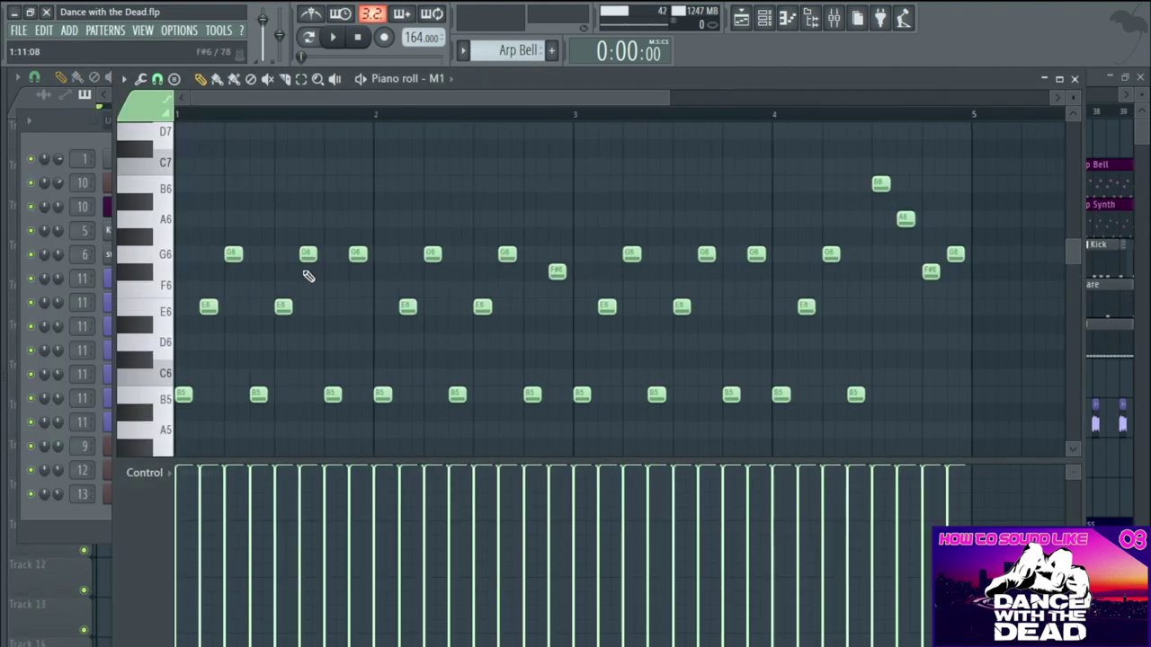
scroll(308, 276, down, 2)
click(332, 37)
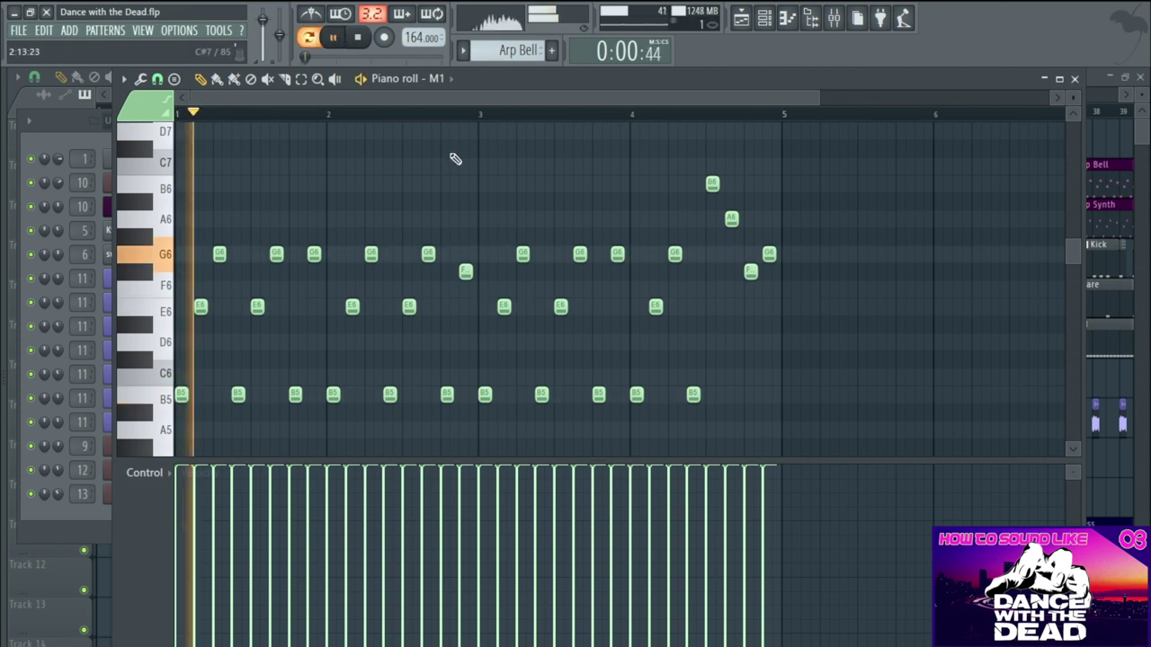
click(358, 38)
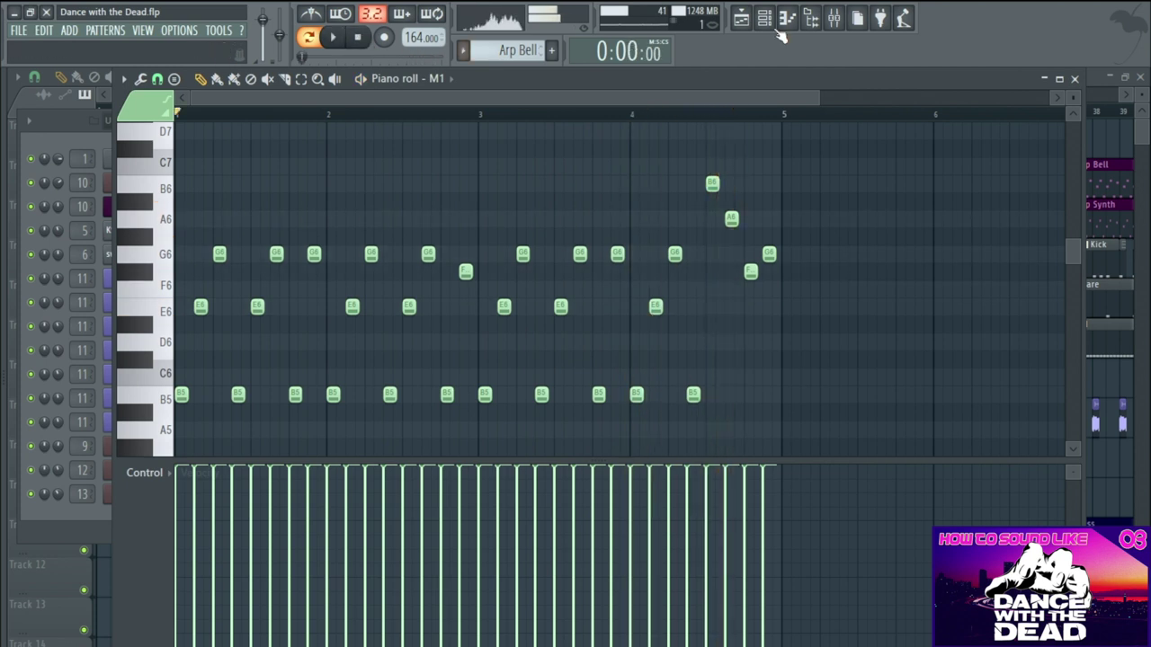
click(1075, 78)
- Open the Arp Synth pattern in the piano roll, play it, and return to the playlist
key(F6)
scroll(189, 346, up, 2)
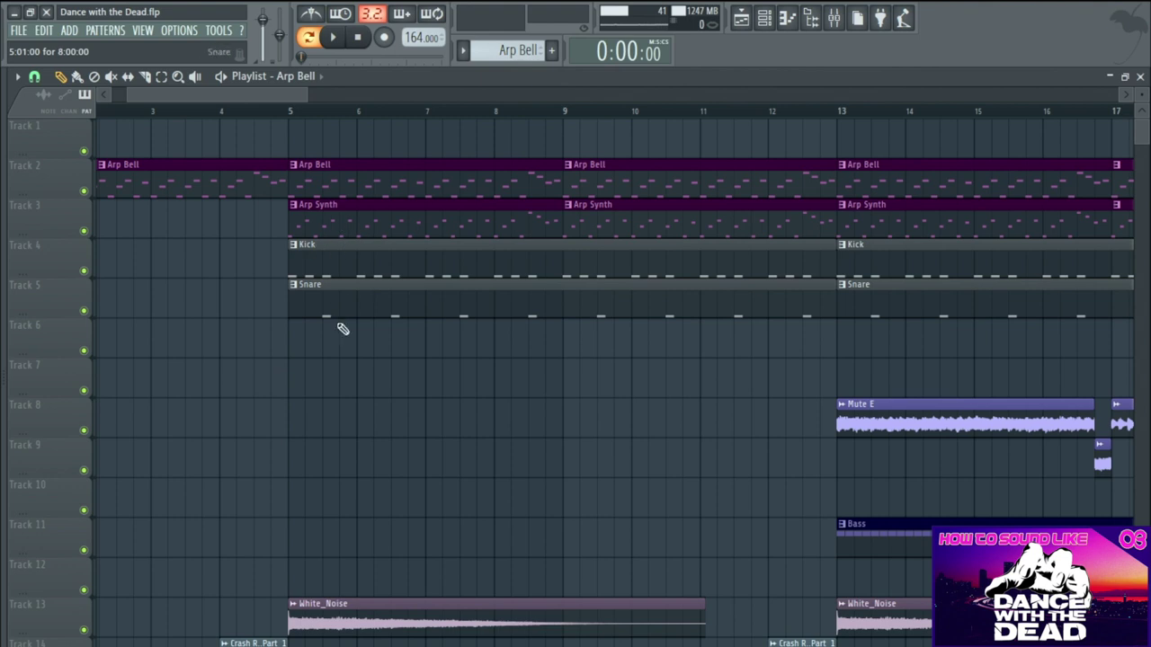
double_click(372, 223)
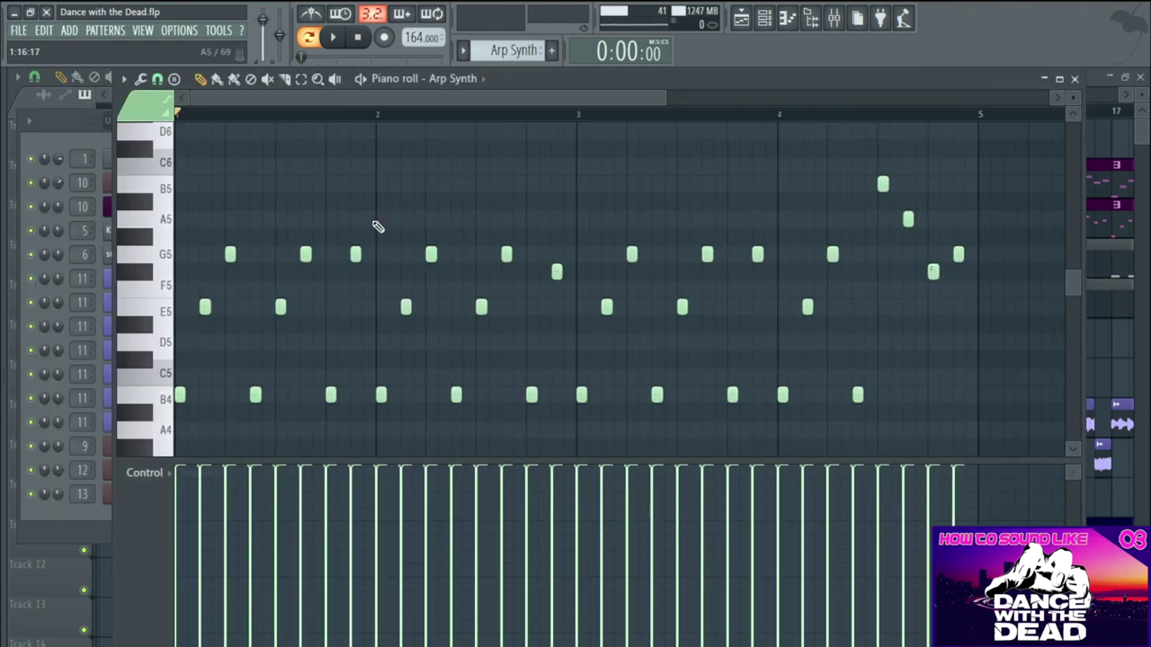
click(332, 37)
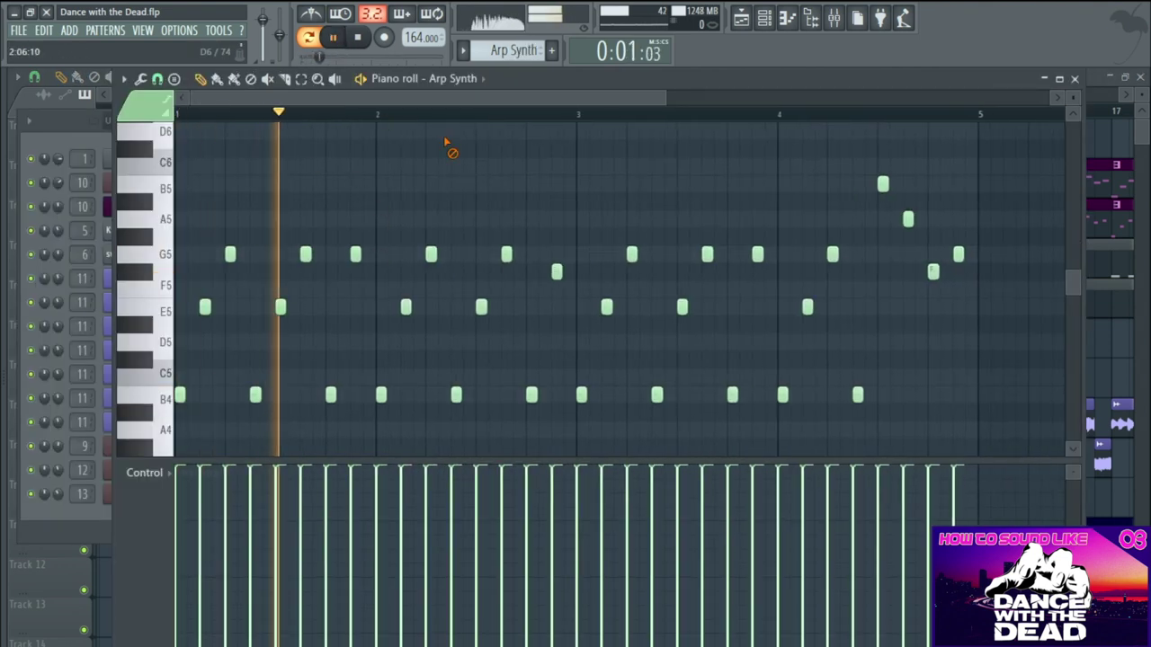
scroll(686, 154, down, 2)
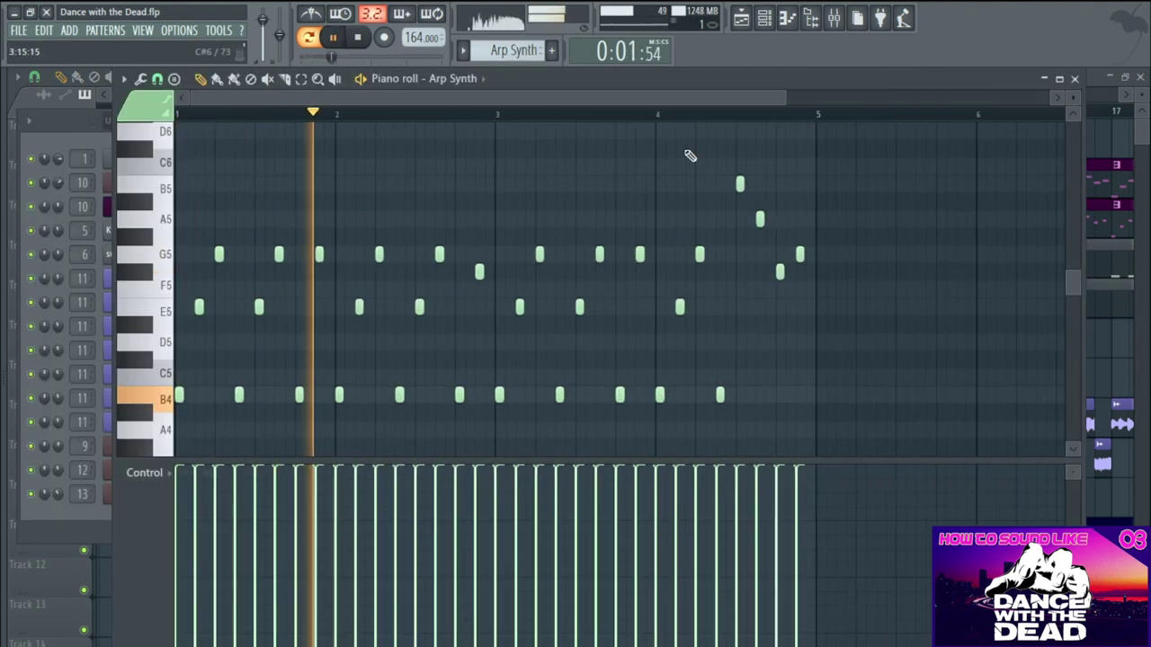
click(1075, 81)
key(space)
- Select the playlist time range from bar 5 to bar 13 and play that section
drag(291, 112, 840, 123)
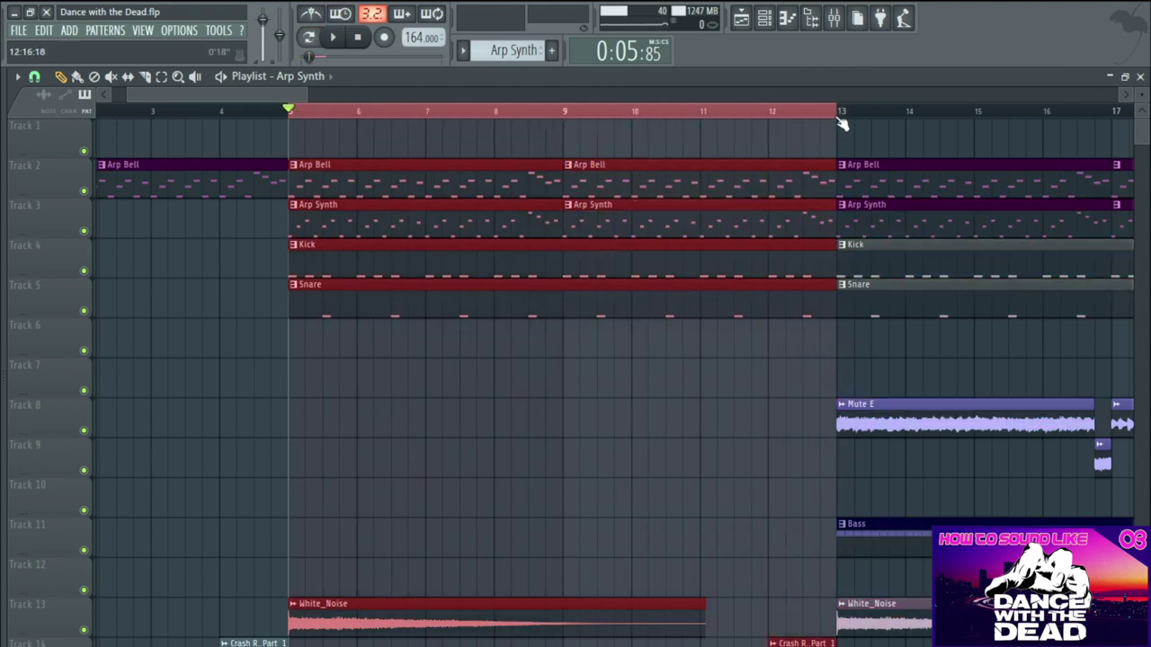
scroll(449, 402, down, 4)
scroll(193, 354, down, 2)
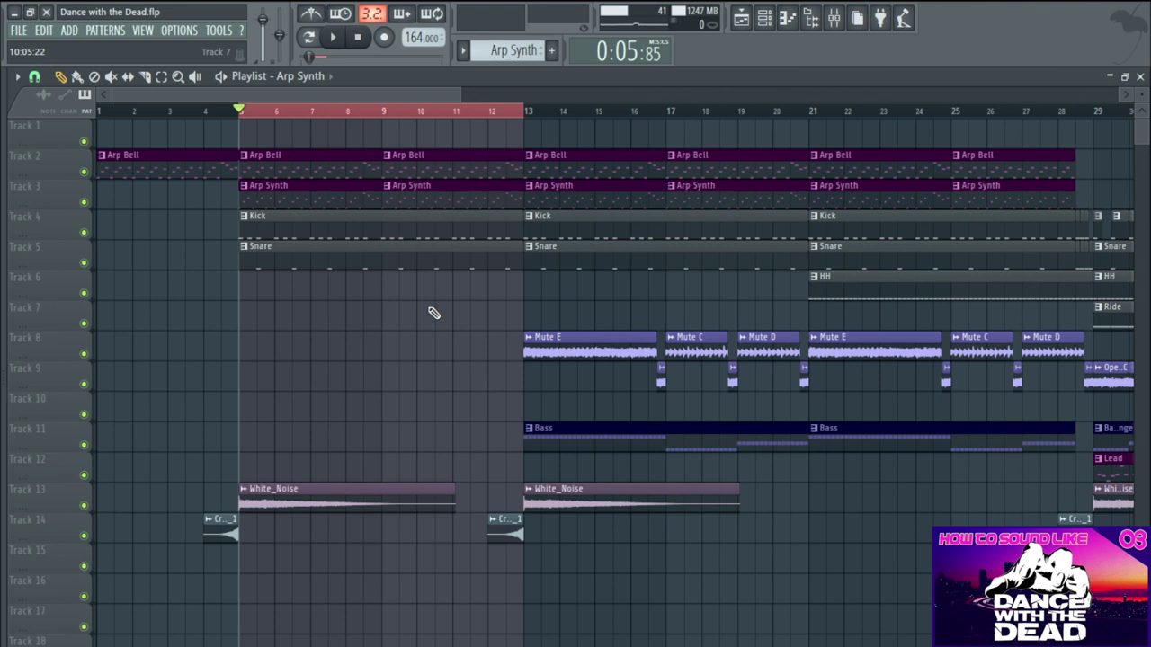
ctrl+scroll(297, 319, down, 2)
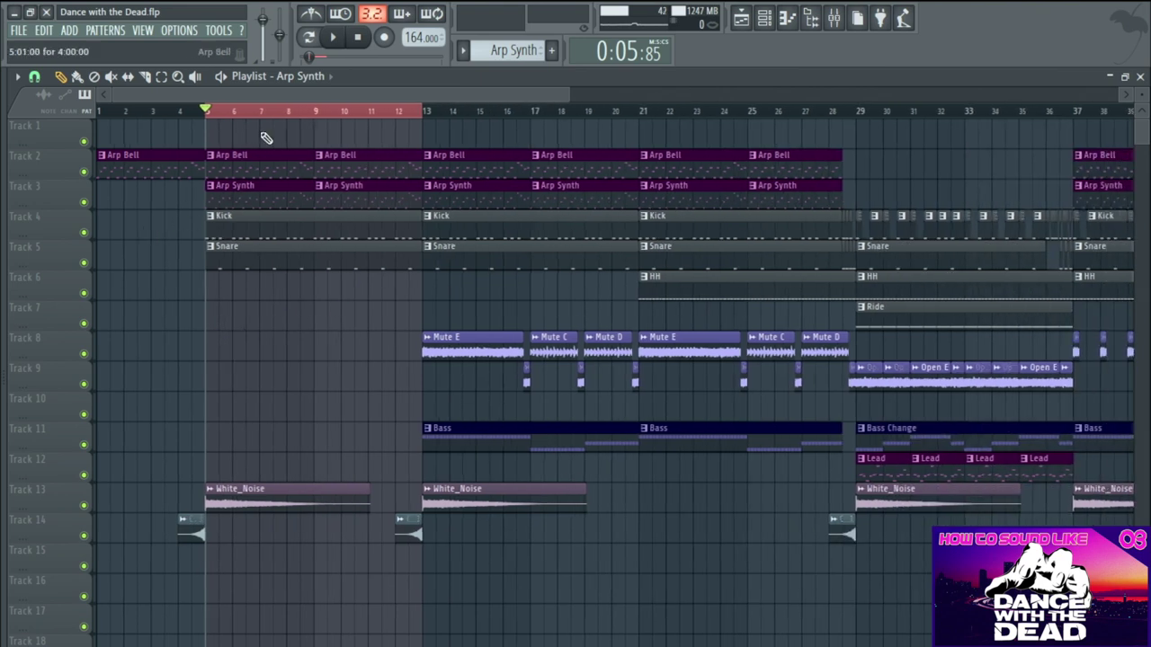
click(338, 38)
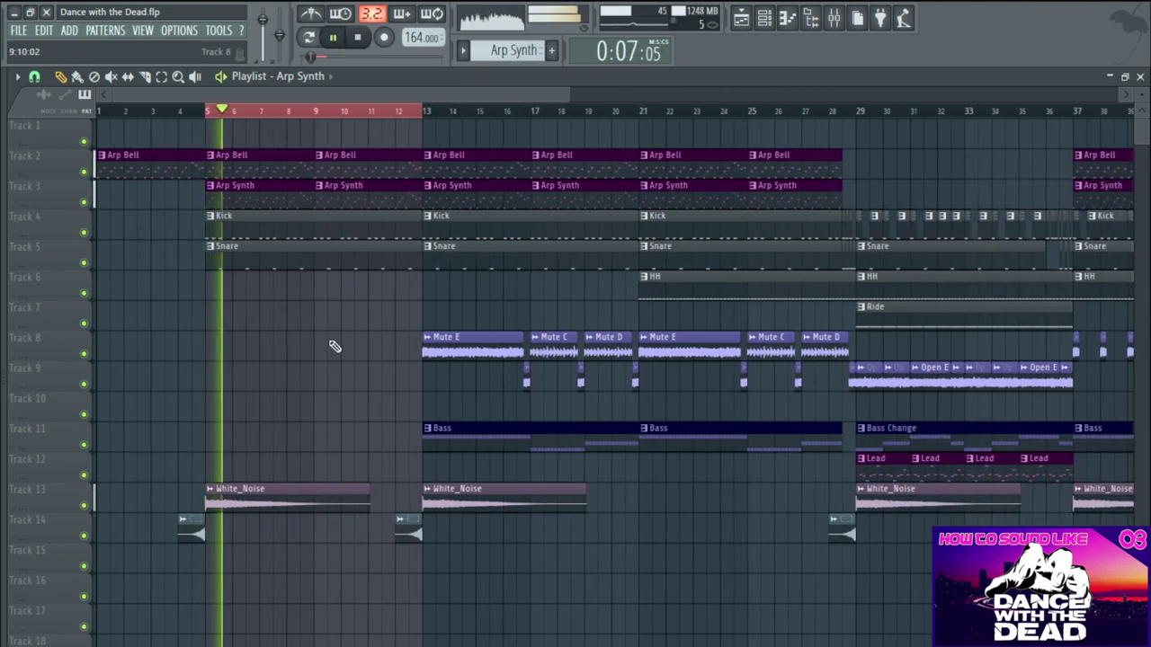
- Restart playback from bar 5 without the time selection, play on to bar 37, and stop the song
key(space)
key(space)
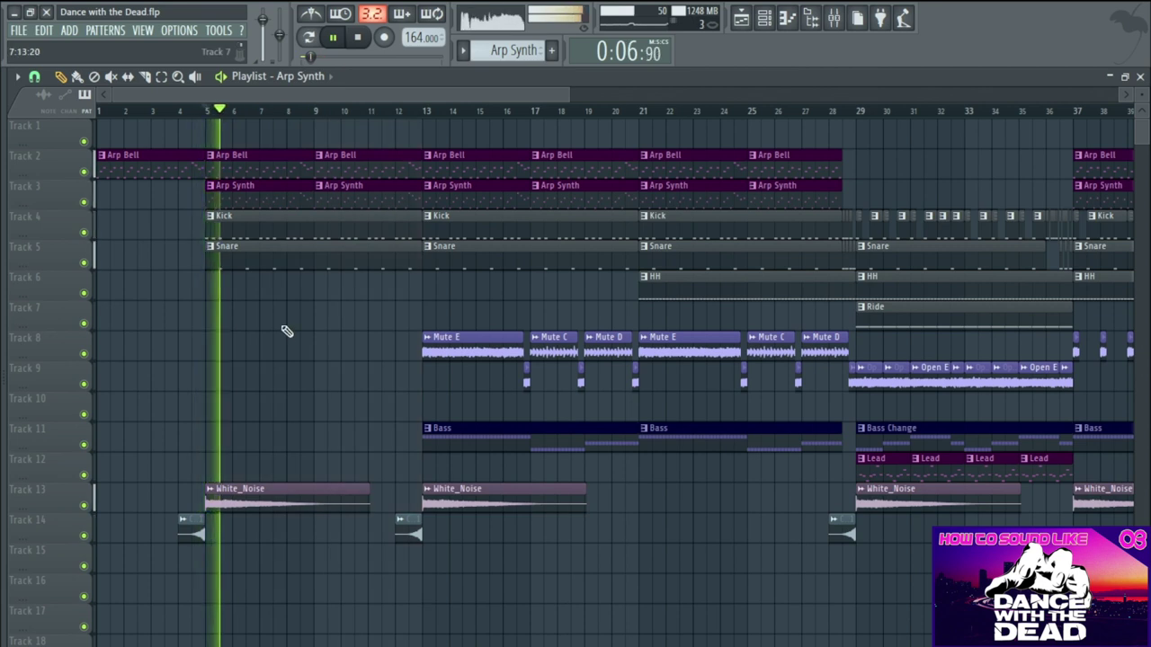
ctrl+scroll(285, 332, down, 2)
ctrl+scroll(297, 305, down, 2)
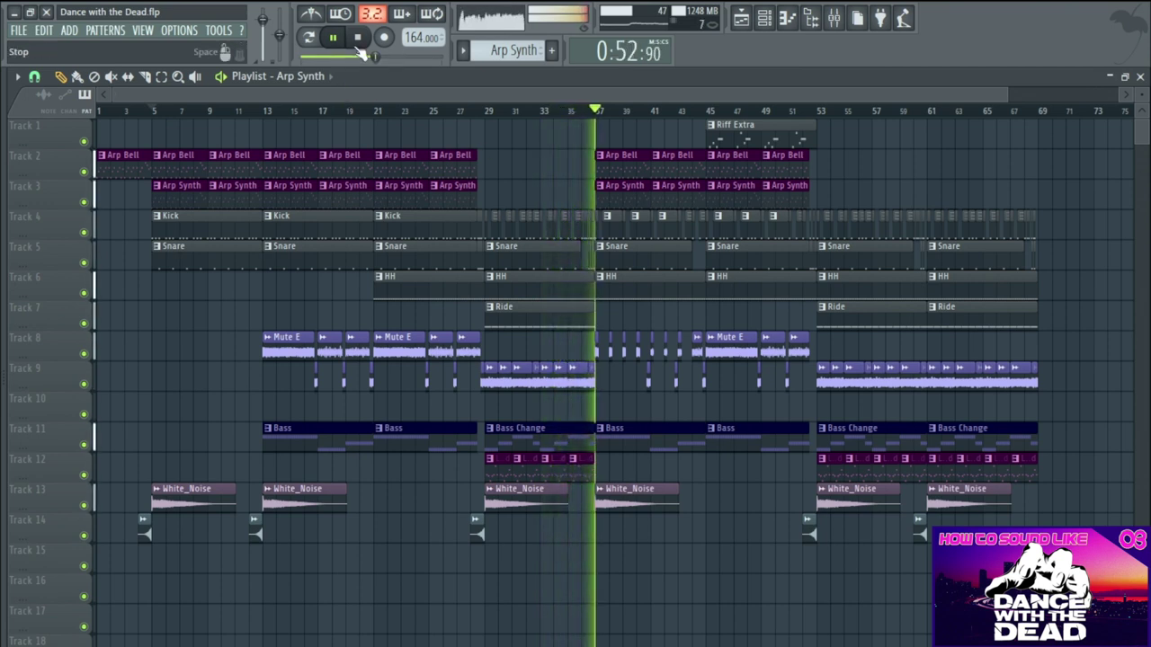
key(space)
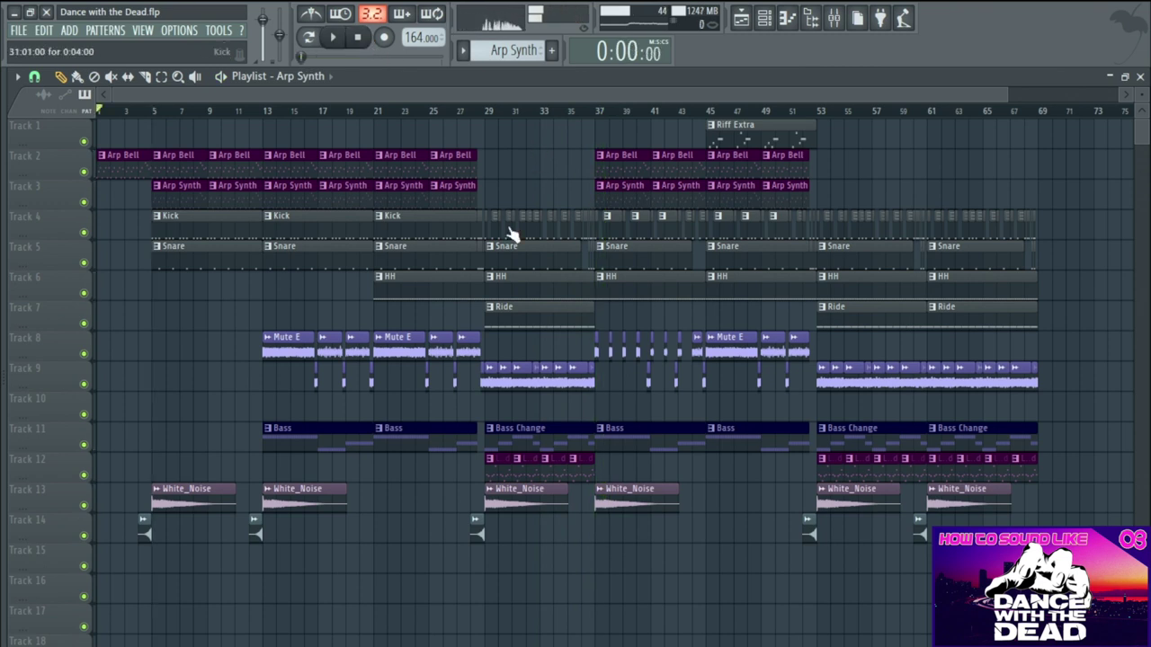
- Solo the Kick track, enable the Snare track as well, and play both from bar 21
scroll(442, 241, up, 5)
scroll(401, 249, up, 2)
scroll(322, 249, down, 2)
right_click(85, 229)
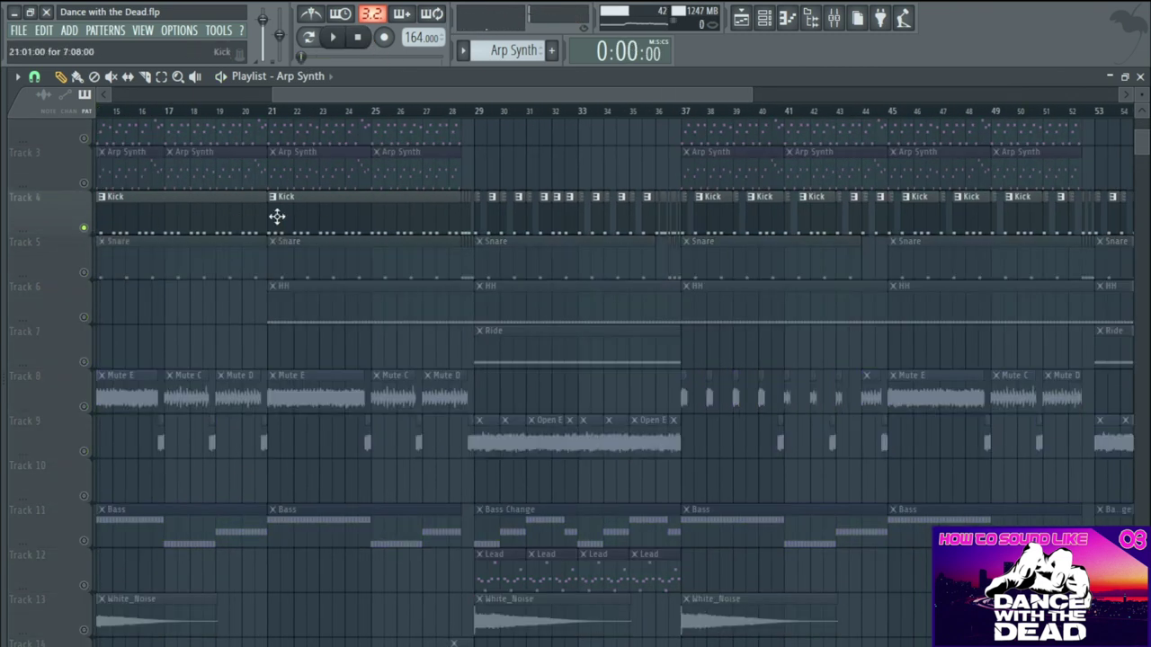
click(83, 272)
click(274, 111)
click(331, 37)
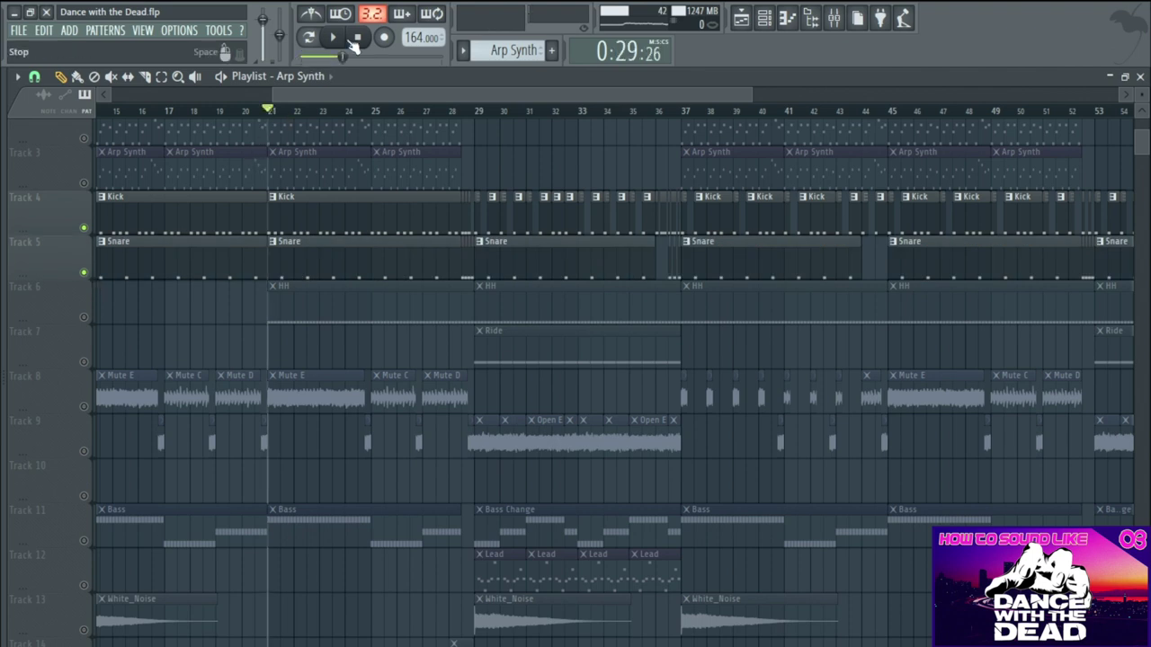
scroll(298, 214, up, 2)
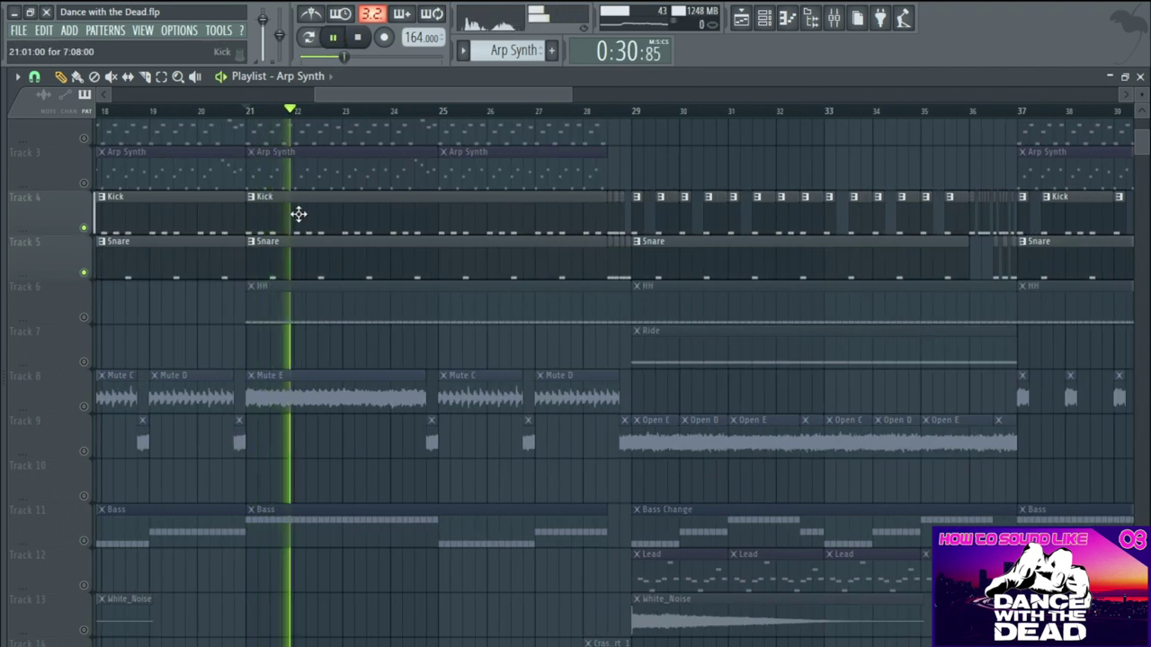
click(361, 37)
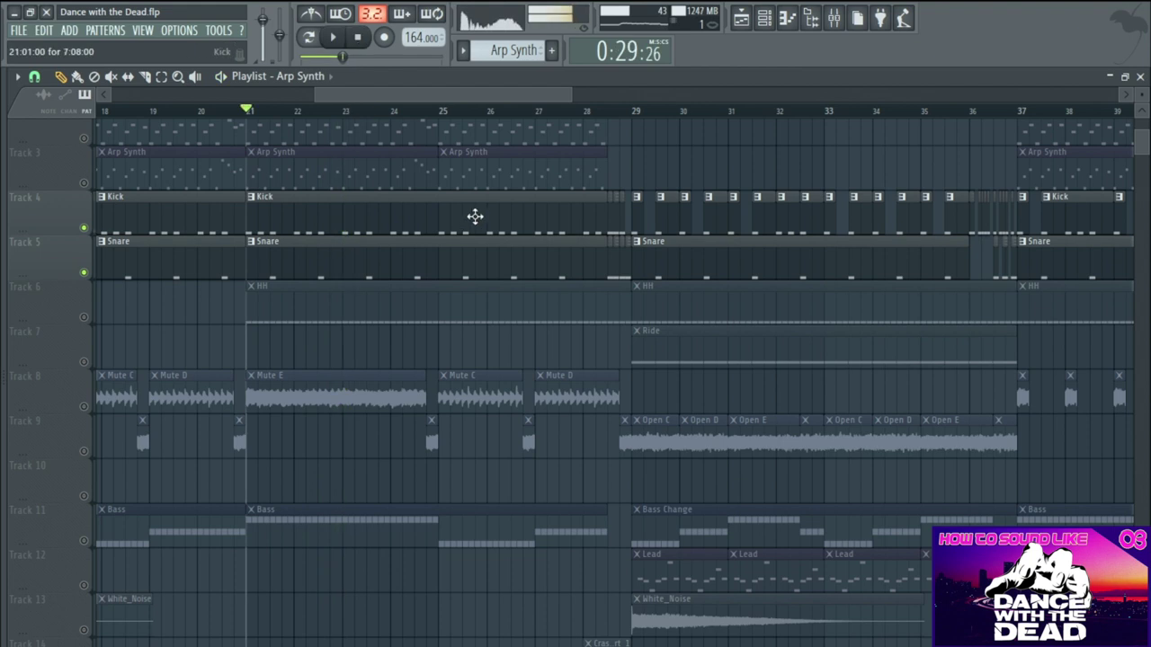
- Select the playlist time range from bar 29 to bar 37 for a close look at its drum clips
scroll(486, 248, down, 3)
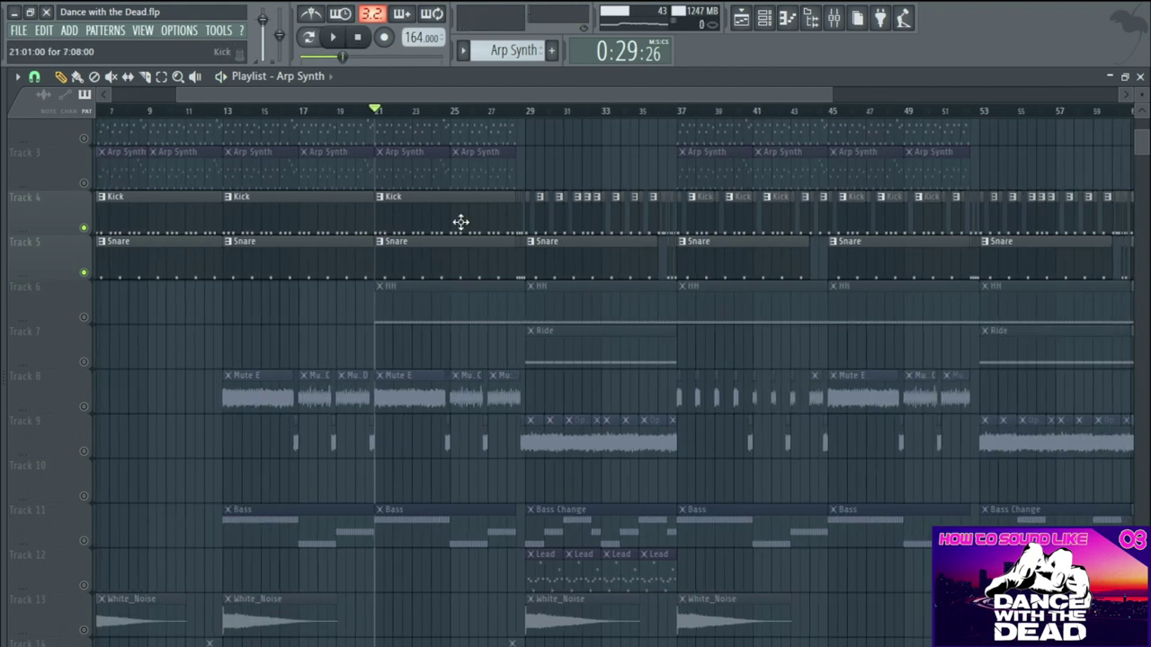
scroll(422, 241, up, 3)
click(459, 111)
drag(462, 115, 783, 119)
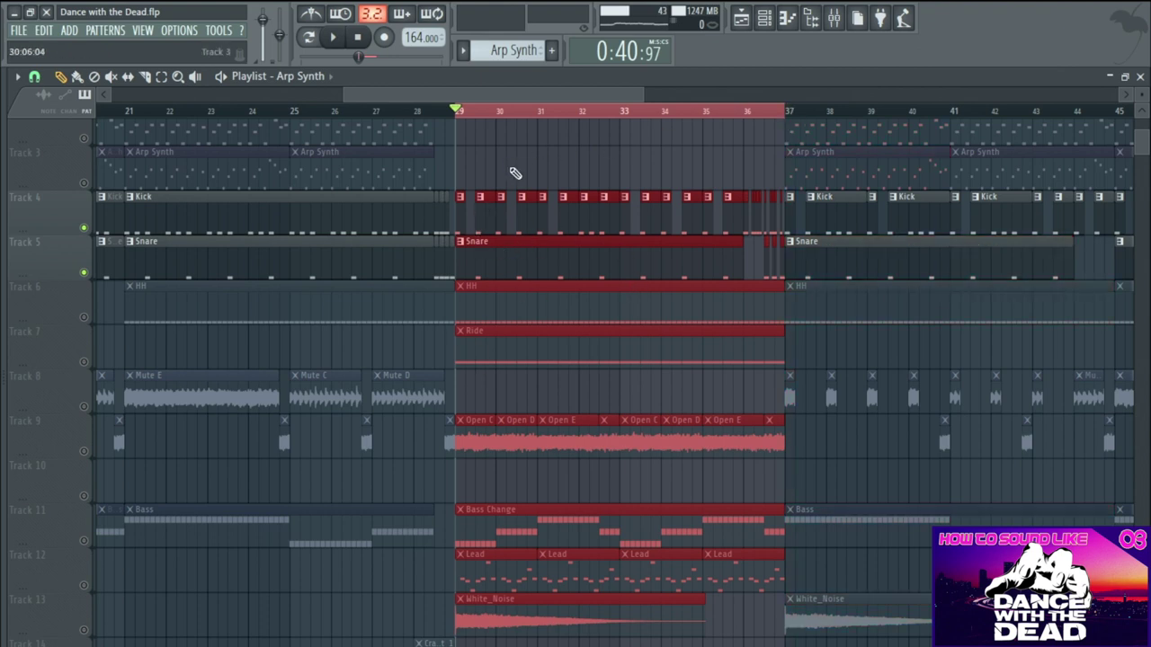
scroll(515, 172, up, 5)
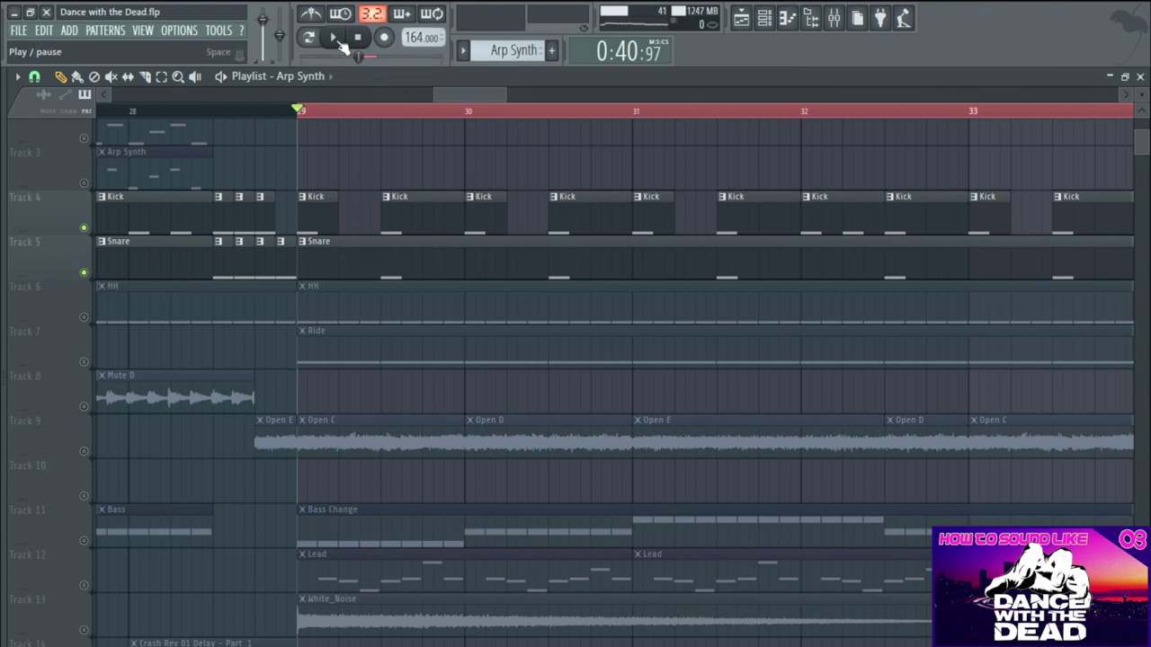
- Copy a Kick clip to Track 3 at bar 29 and move the first hit of the Snare clip up to Track 2
click(314, 216)
click(305, 170)
click(368, 249)
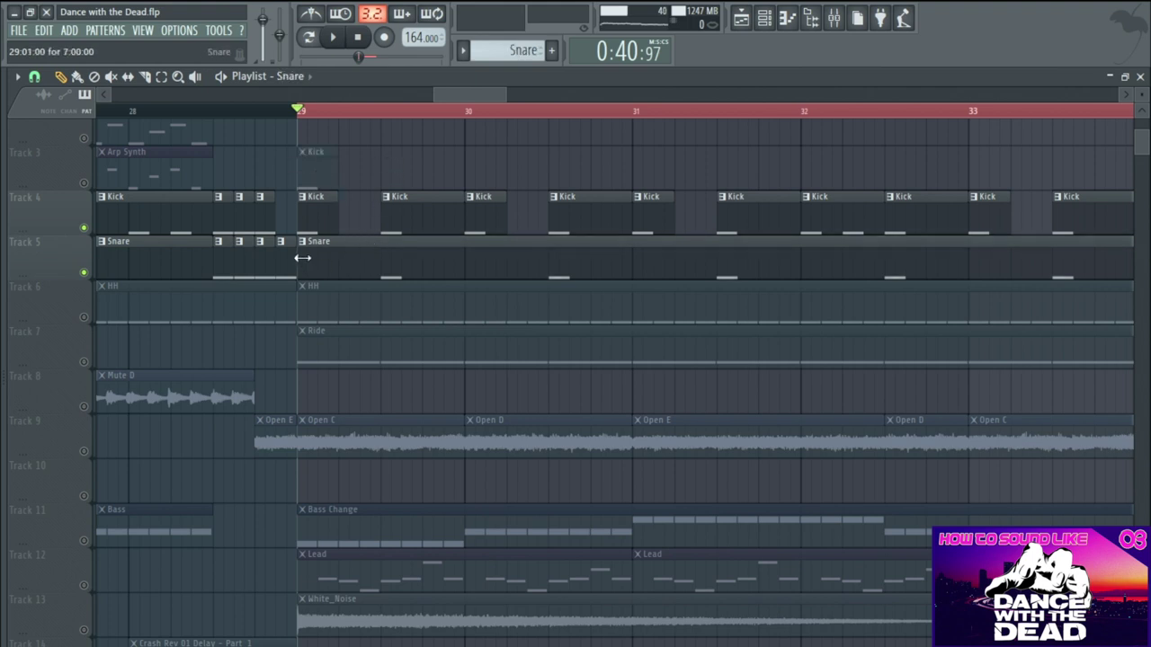
drag(302, 258, 372, 254)
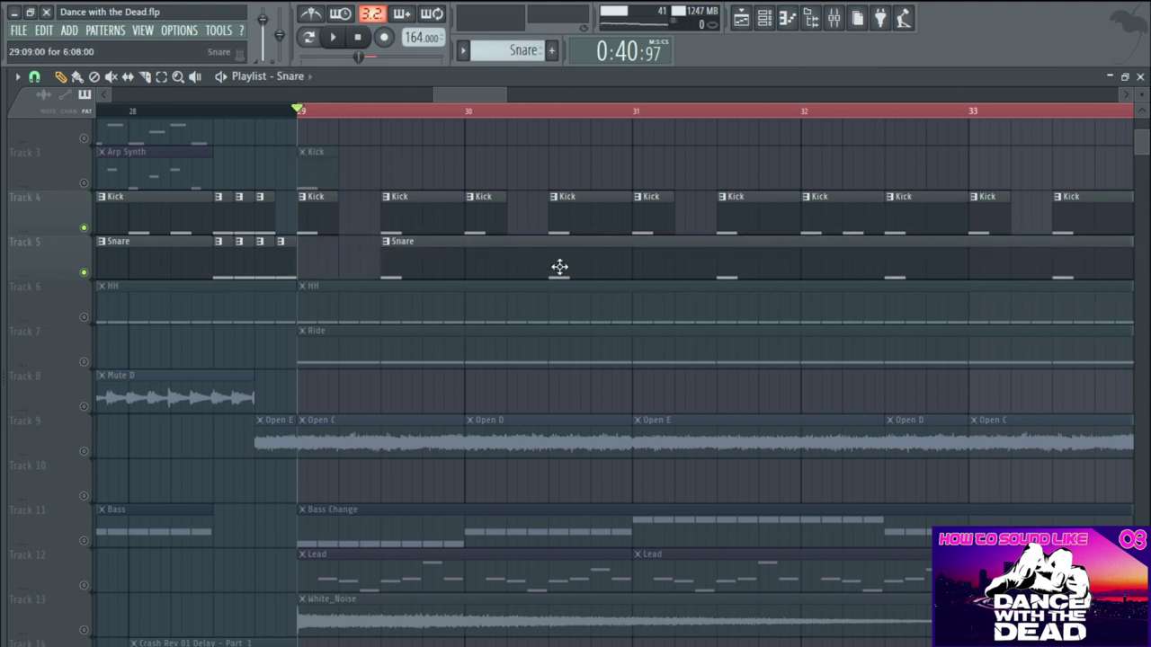
drag(410, 280, 406, 277)
click(61, 77)
drag(389, 262, 349, 126)
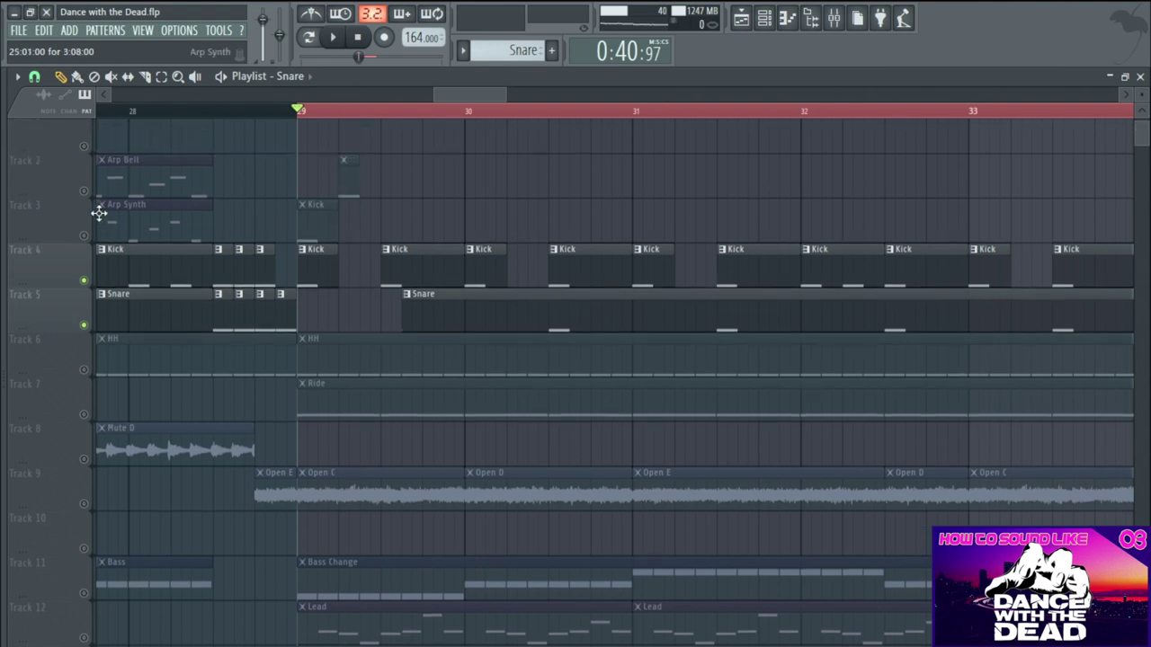
- Enable only Tracks 2 and 3 and add another Kick clip on Track 3 at the second beat of bar 29
ctrl+click(84, 191)
click(84, 236)
click(311, 209)
click(343, 214)
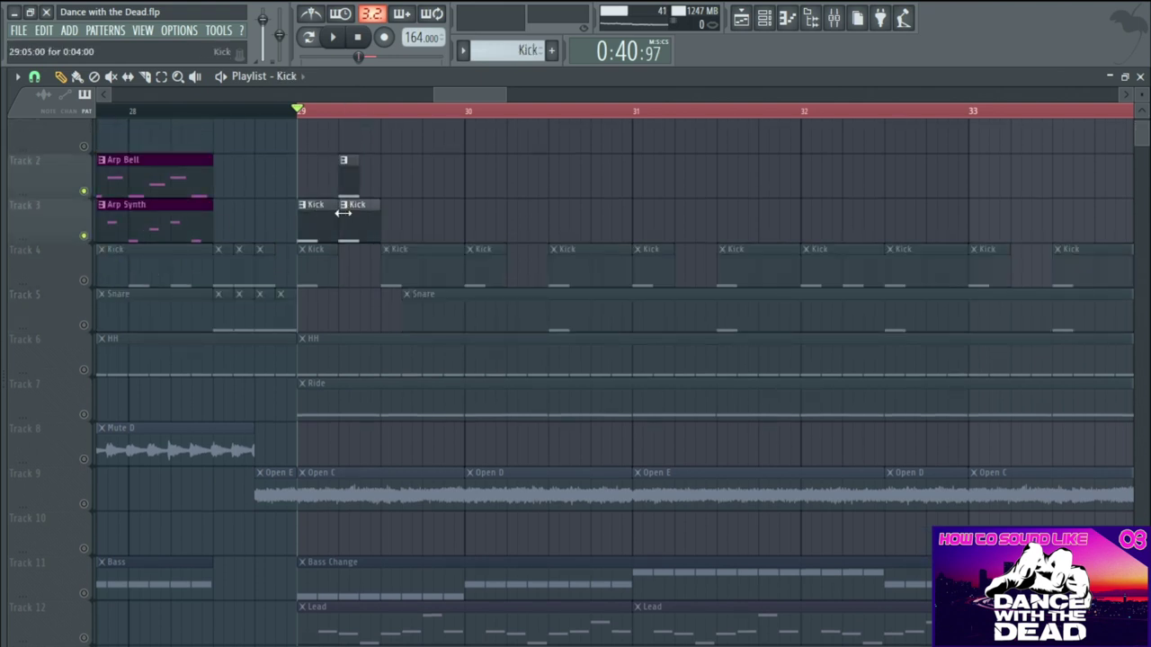
- Repeat the kick and snare clips on Tracks 2 and 3 through the end of bar 30 and play the beat
mouse_move(381, 226)
mouse_down()
mouse_move(316, 216)
mouse_move(393, 212)
mouse_up()
drag(486, 236, 327, 154)
drag(319, 212, 483, 208)
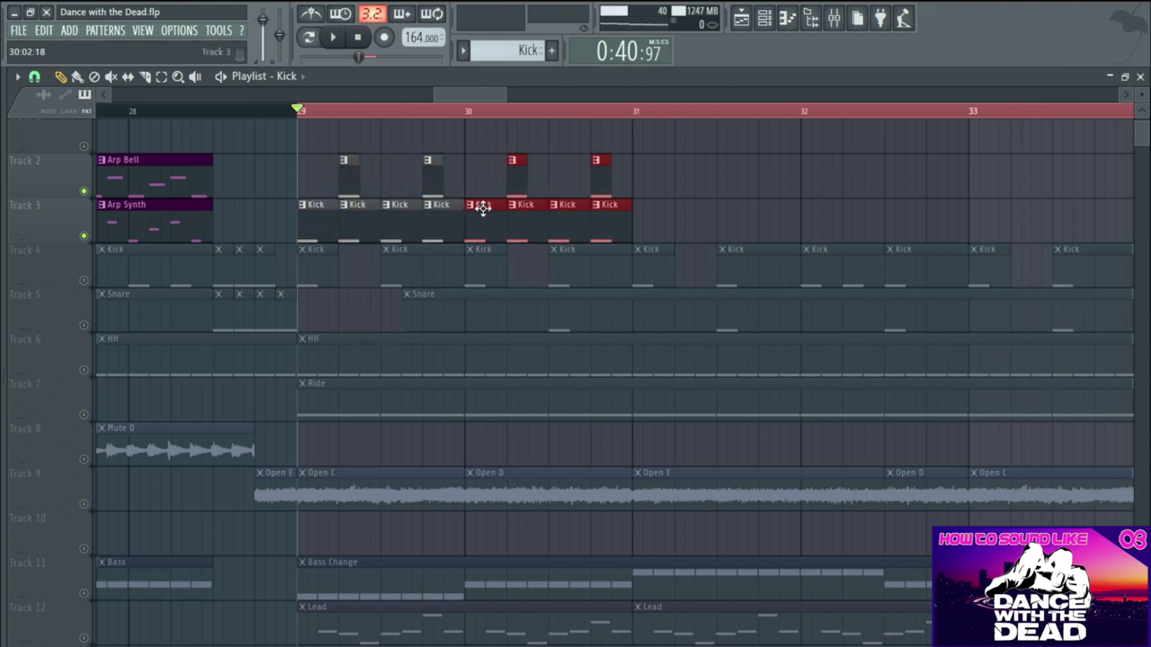
key(space)
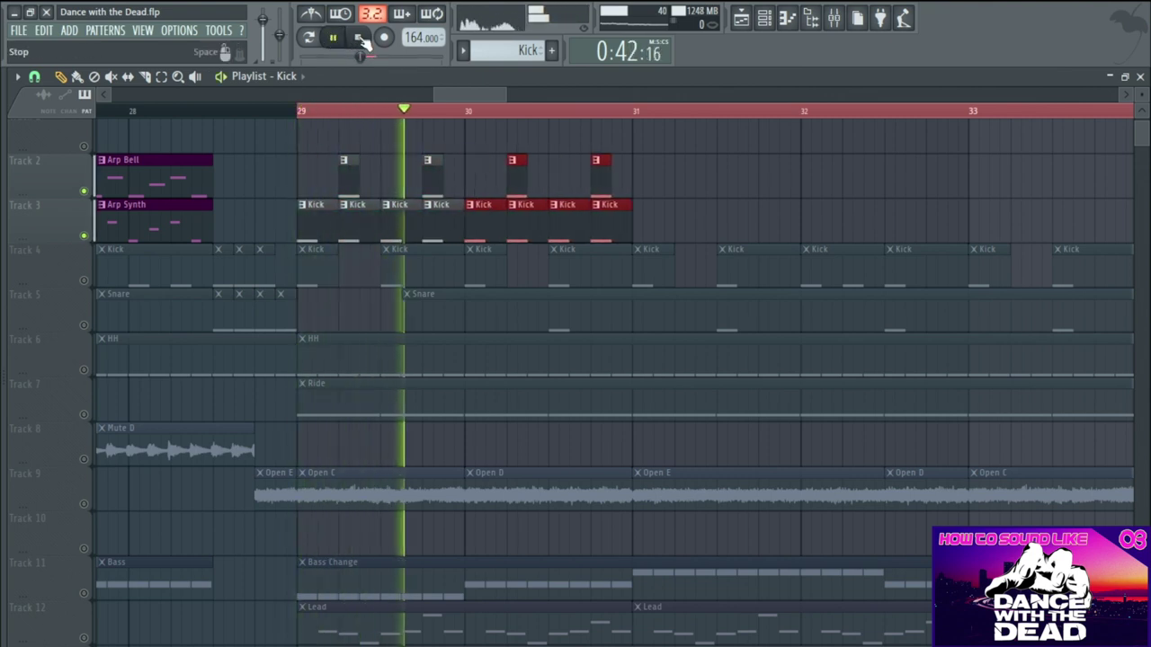
click(360, 40)
- Delete the demo kick and snare clips from Tracks 2 and 3 and restore the Snare clip's start to bar 29
right_click(612, 220)
right_click(396, 220)
right_click(315, 220)
right_click(349, 171)
right_click(602, 171)
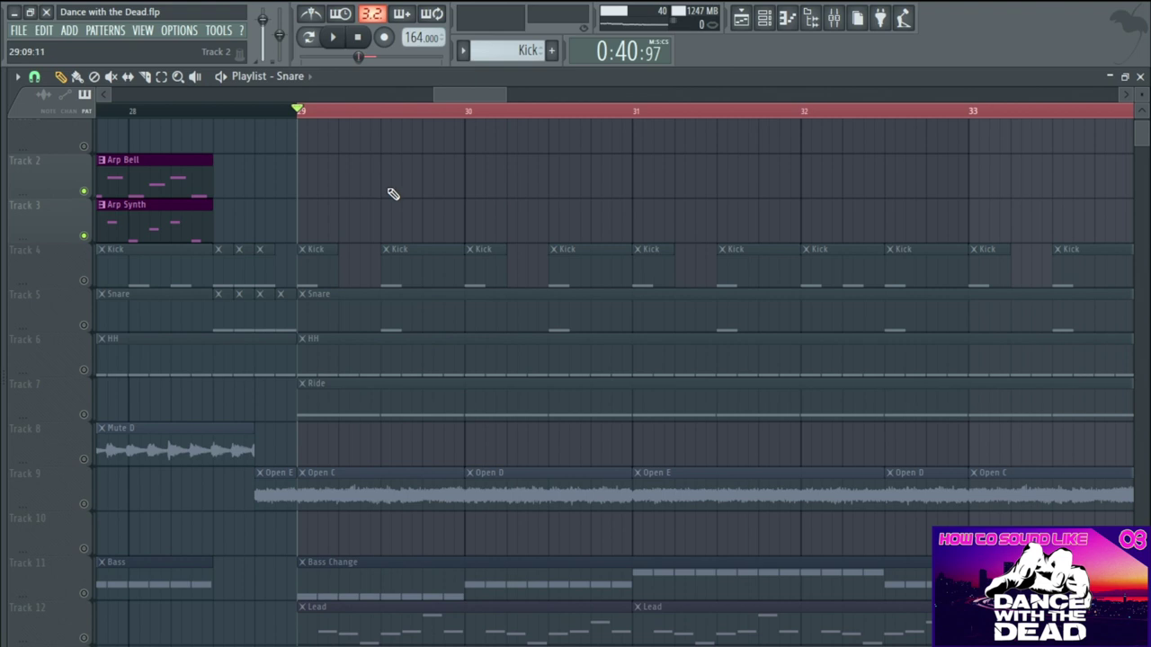
- Solo the Kick and Snare tracks again and play the drum groove from bar 29
scroll(393, 194, up, 2)
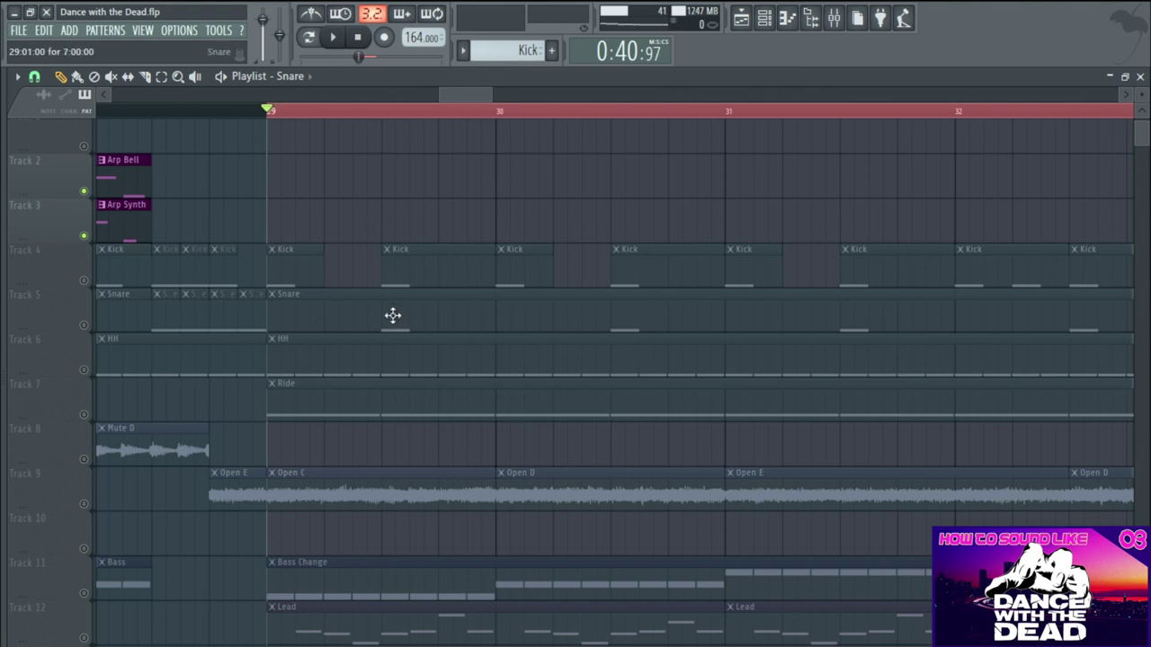
scroll(327, 260, down, 2)
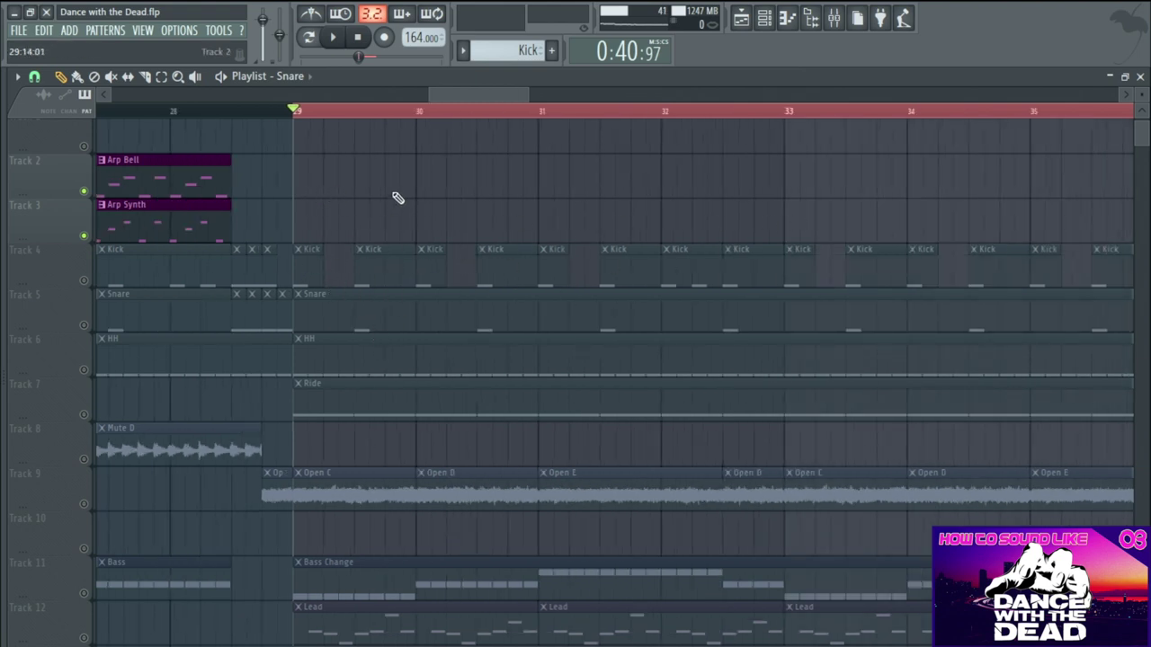
scroll(398, 198, down, 1)
right_click(84, 280)
click(84, 325)
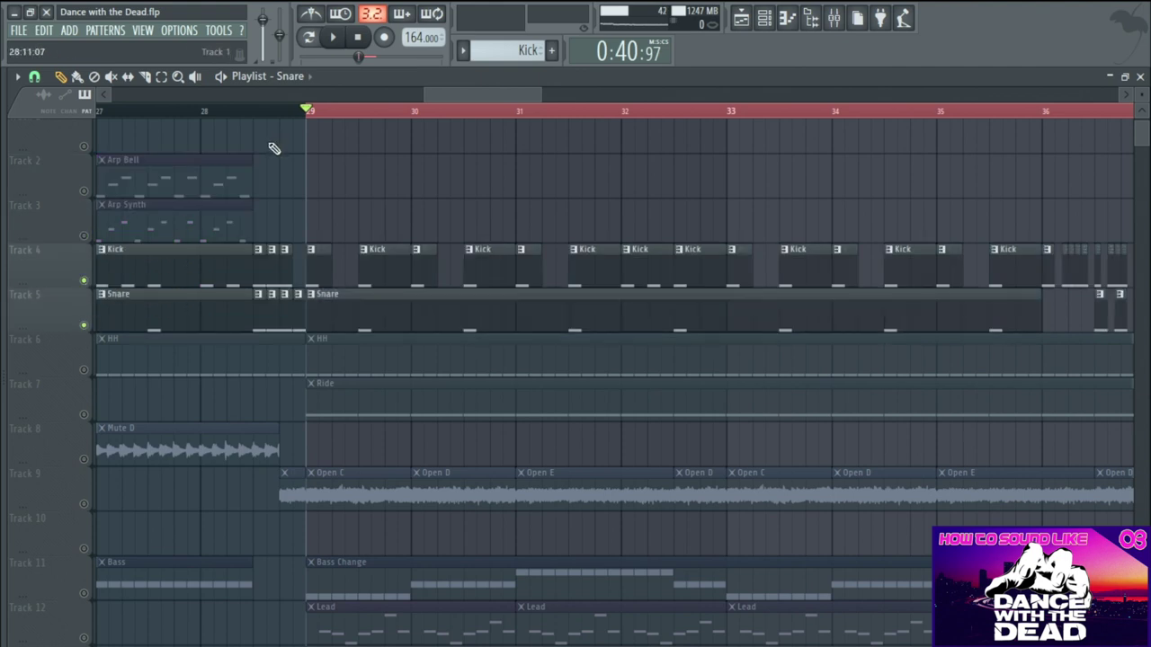
click(335, 40)
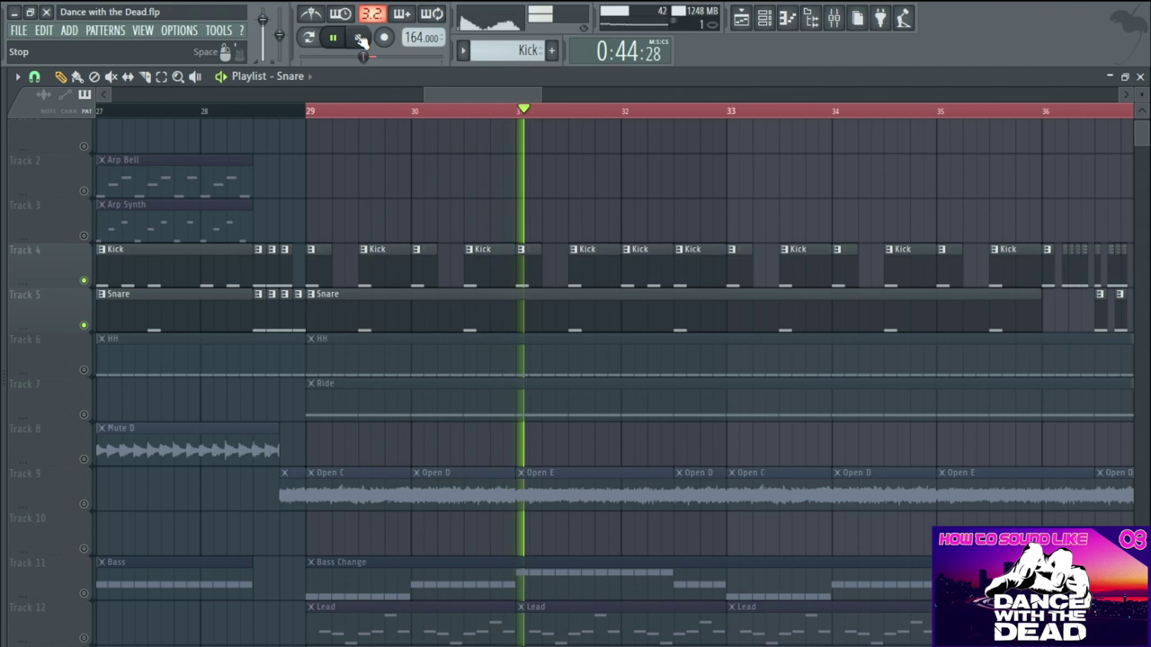
key(space)
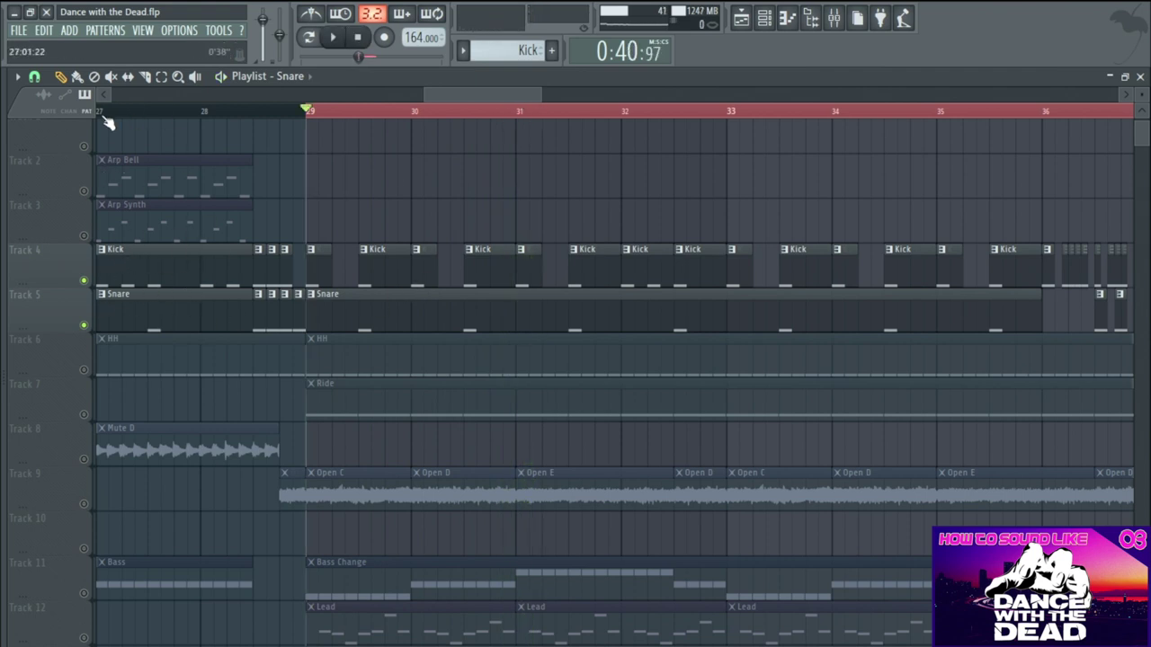
- Move the playback position to bar 27 and play the soloed Kick and Snare tracks from there
scroll(445, 95, left, 3)
click(259, 112)
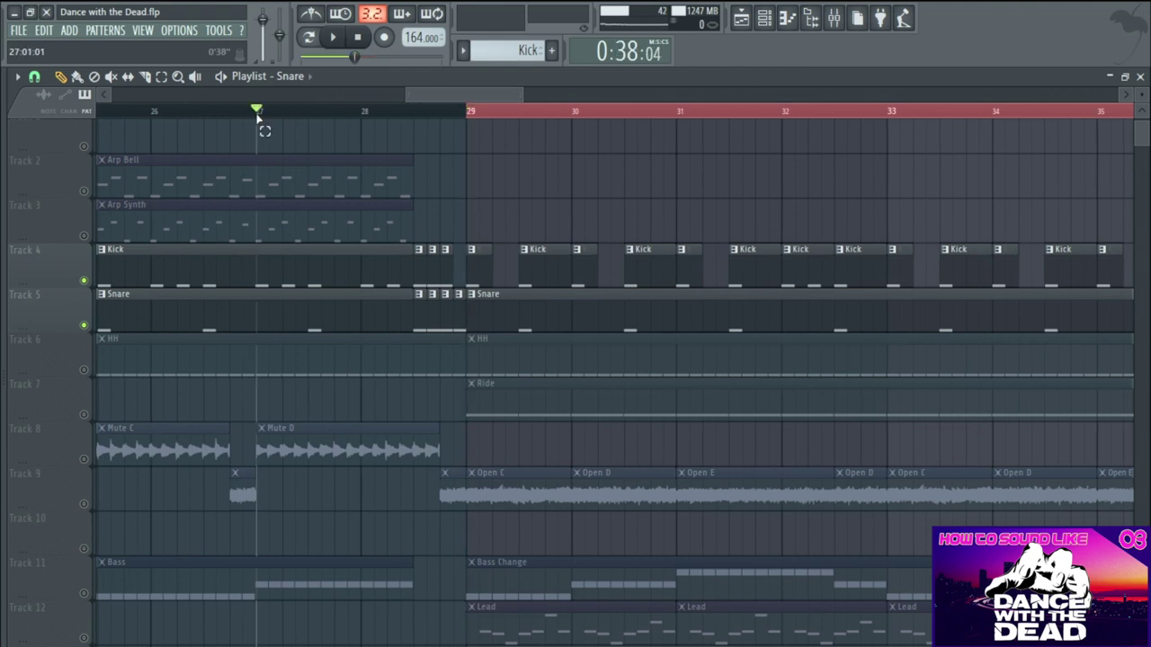
click(333, 37)
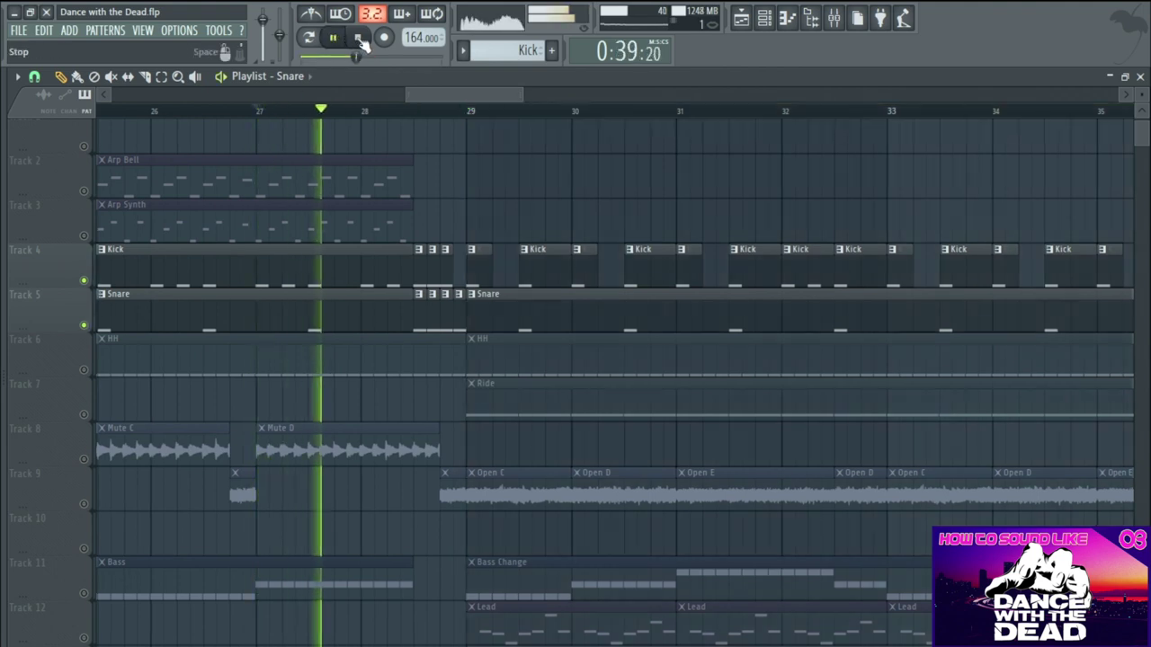
click(358, 38)
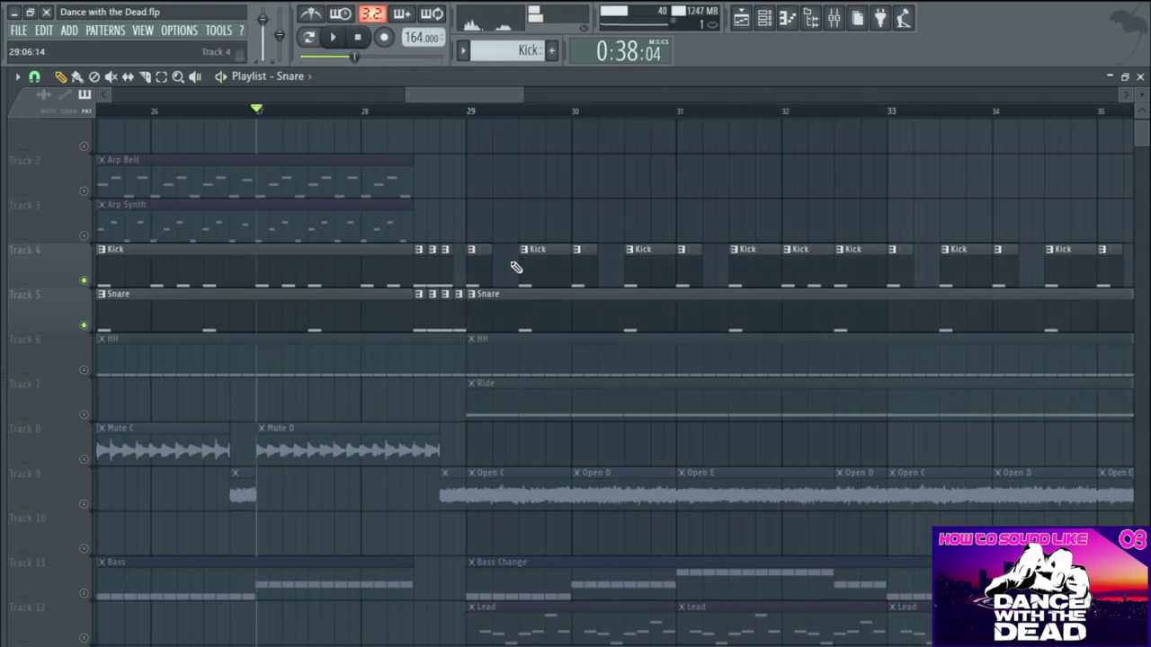
- Add the Ride on Track 7 to the soloed drums and play the transition from bar 27 into bar 29
click(85, 417)
scroll(278, 221, down, 2)
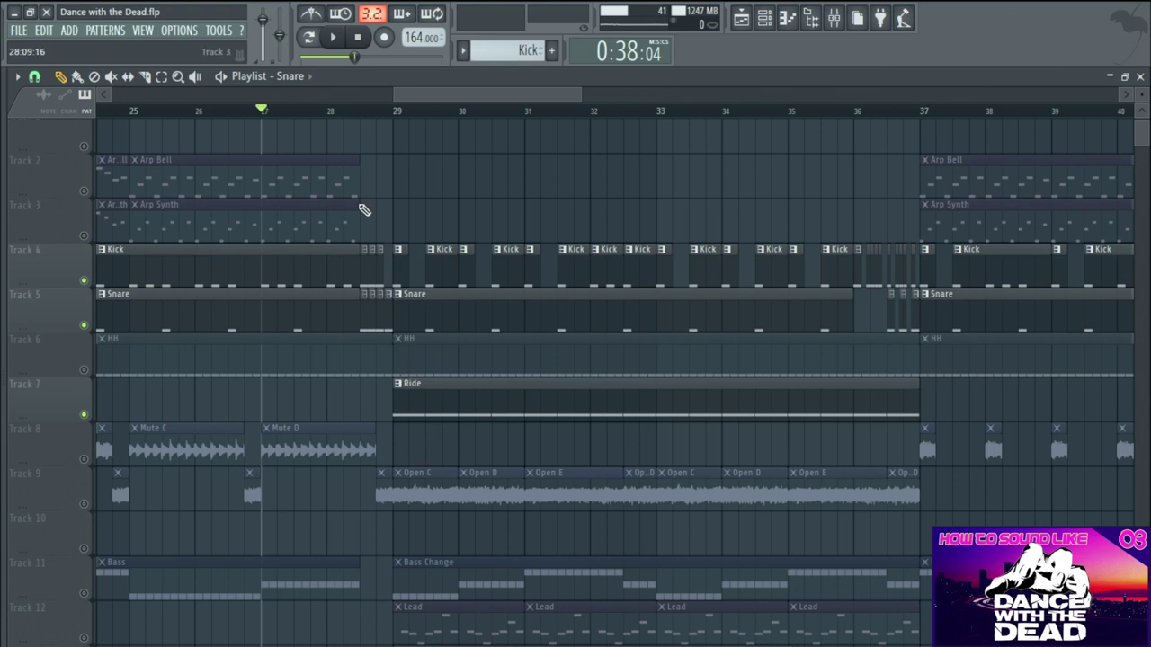
click(351, 38)
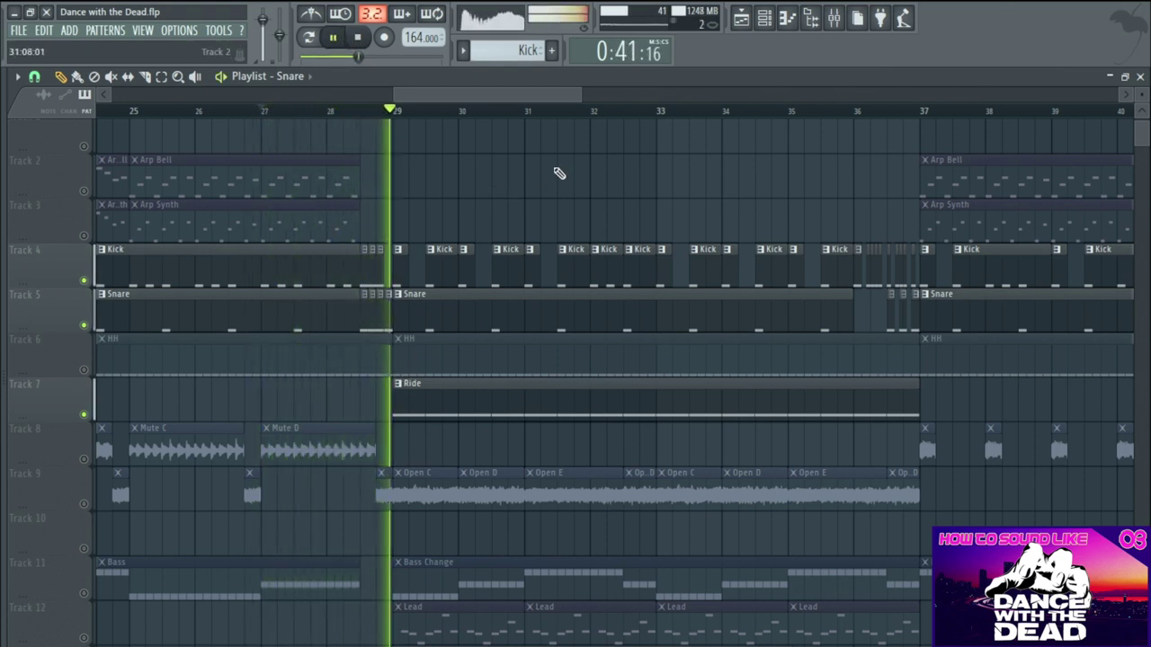
click(358, 38)
- Re-enable all the tracks and play the full arrangement from bar 27
click(86, 372)
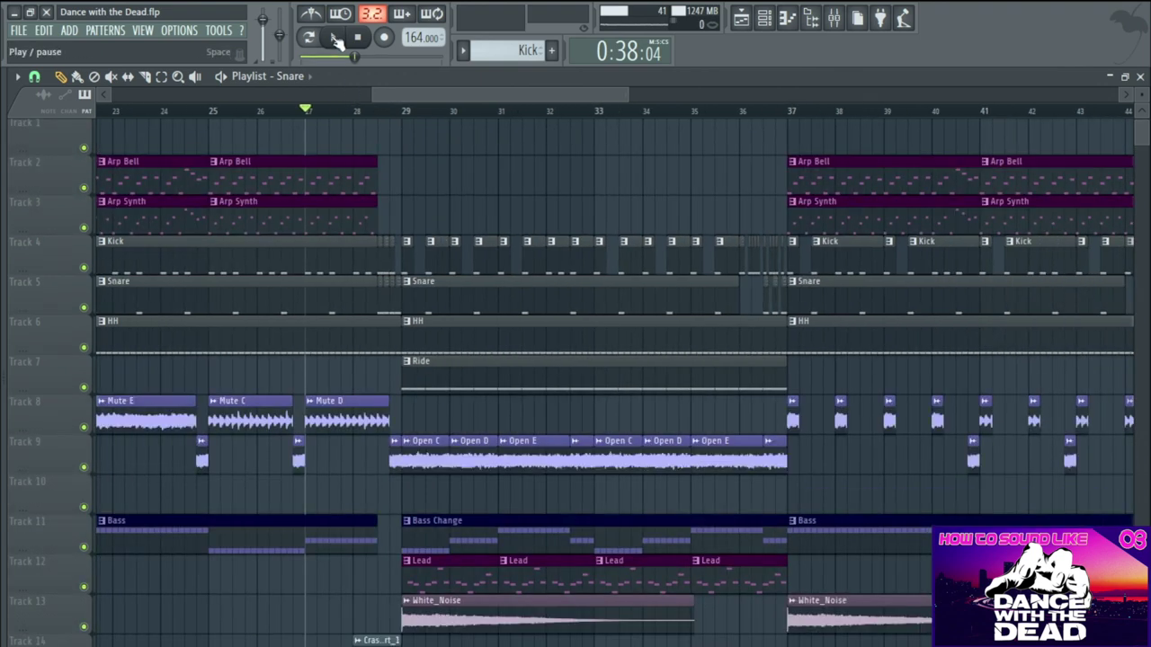
click(333, 38)
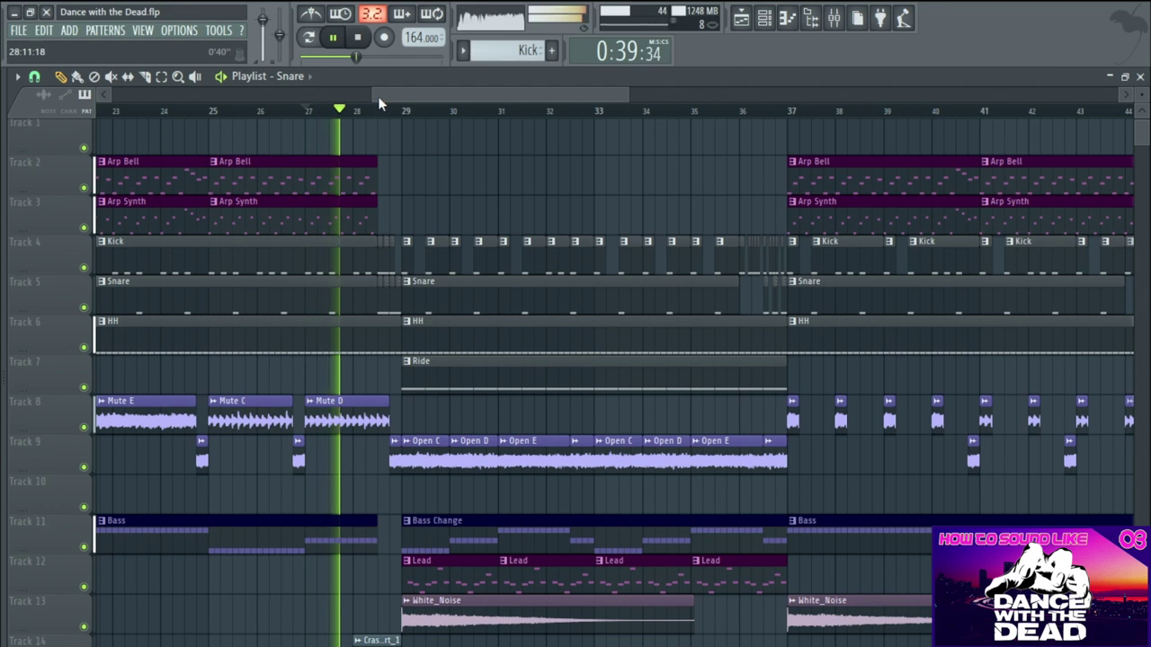
click(359, 38)
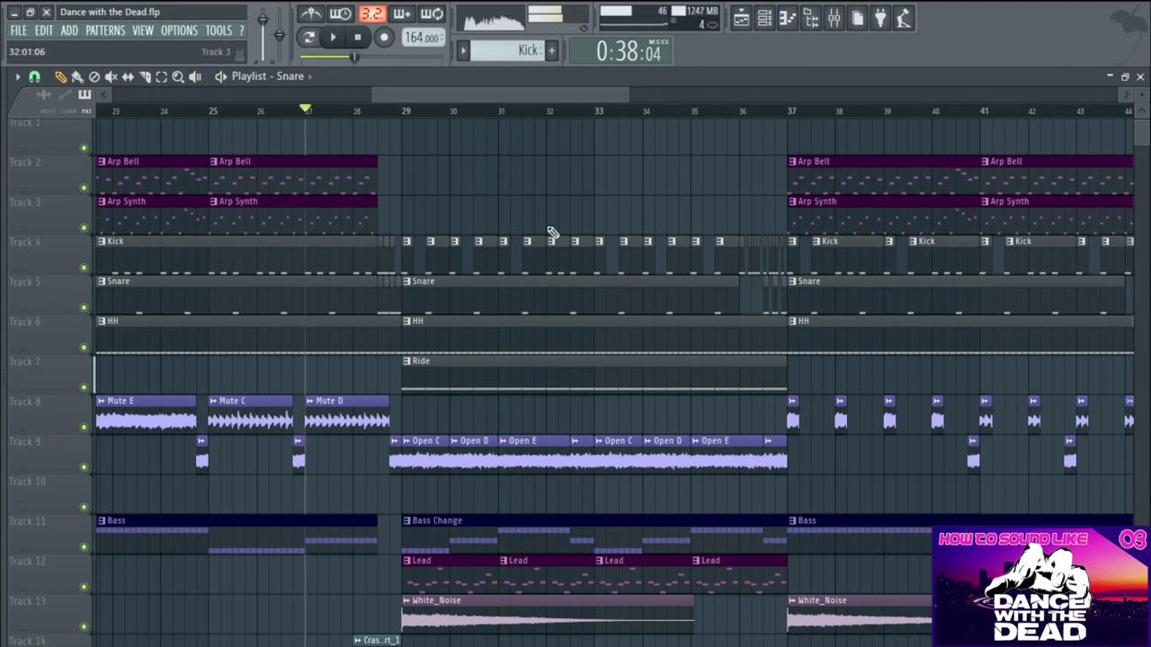
- Solo the muted guitar clips on Track 8 together with the open guitar clips on Track 9
scroll(548, 233, down, 6)
scroll(422, 311, down, 2)
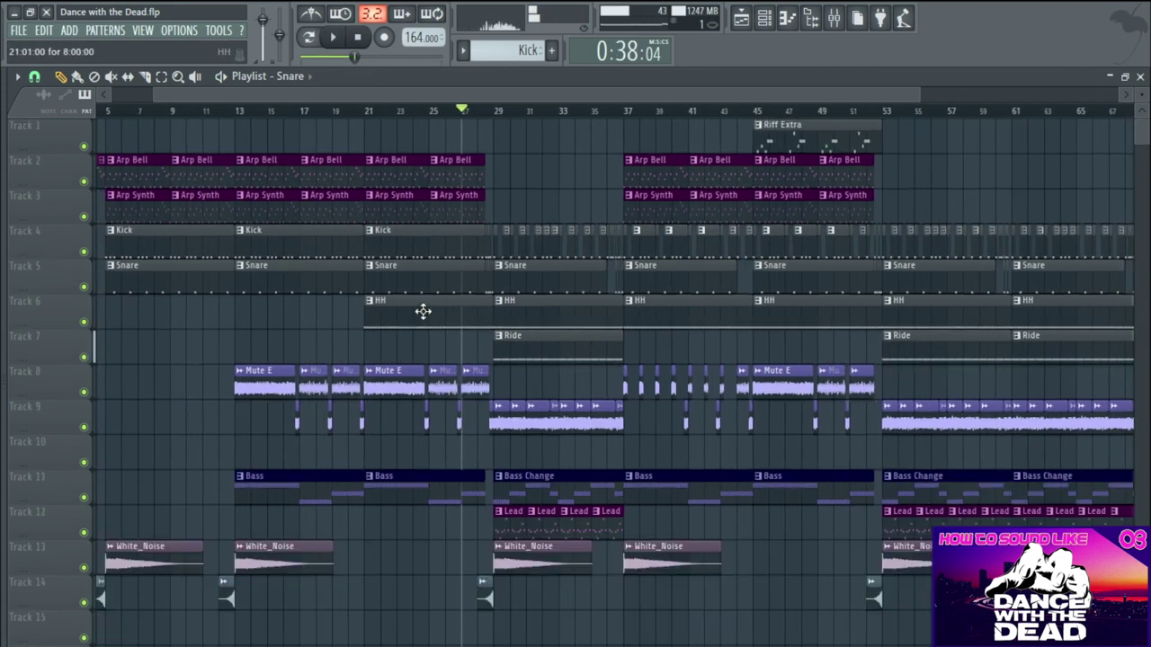
scroll(112, 429, up, 2)
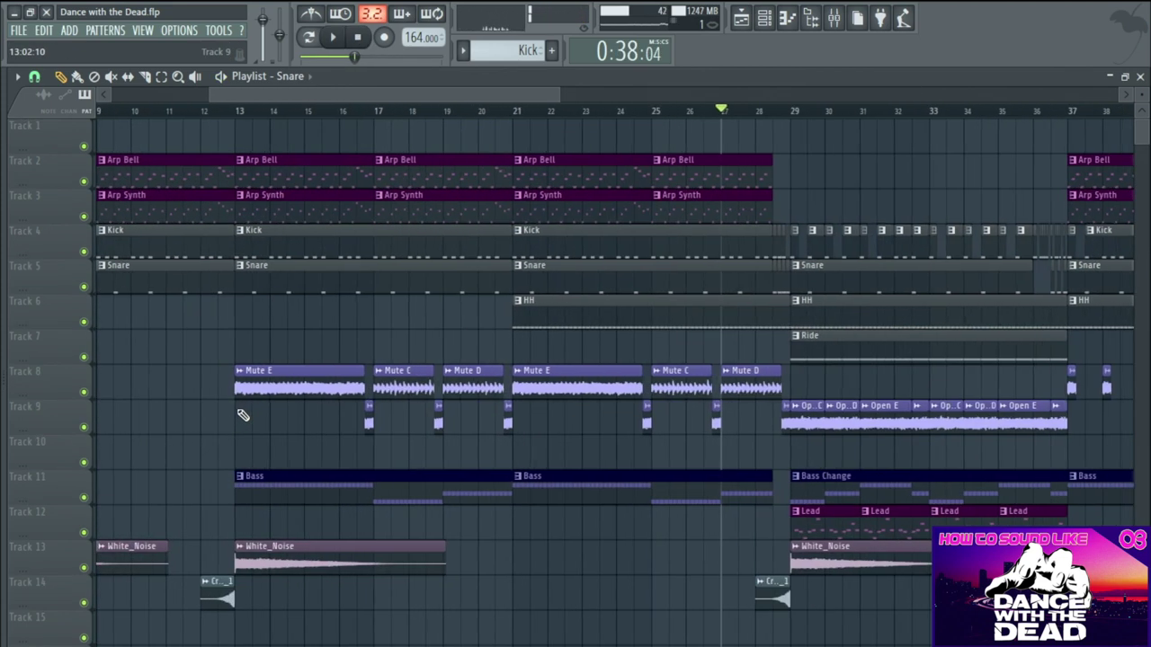
scroll(239, 380, up, 4)
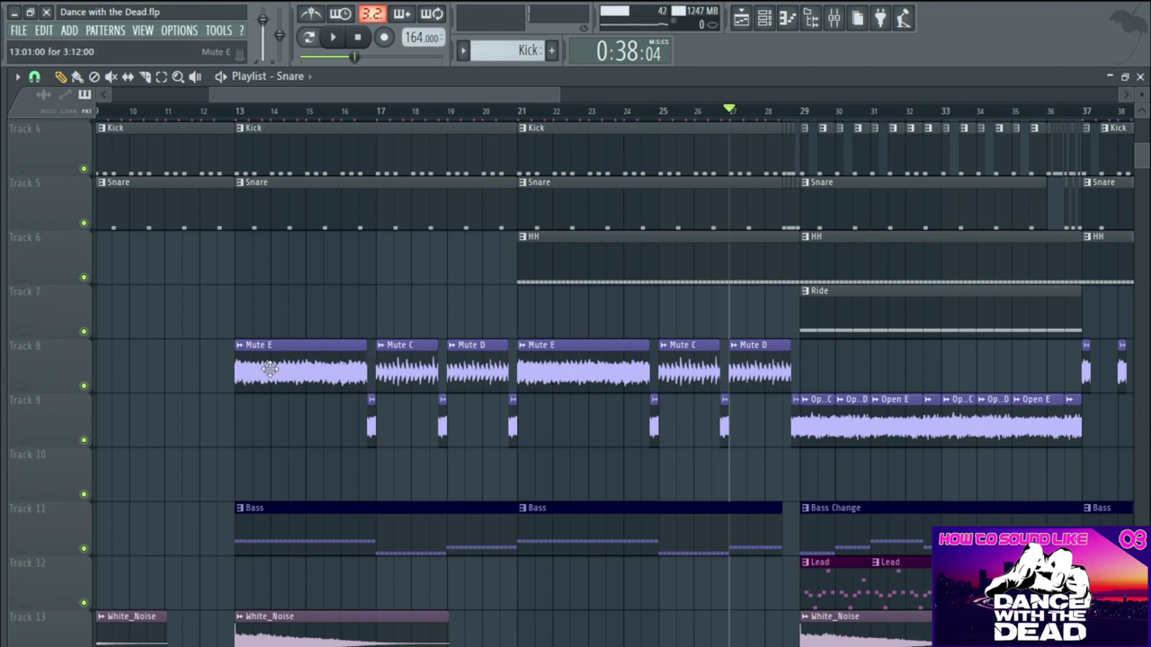
right_click(84, 388)
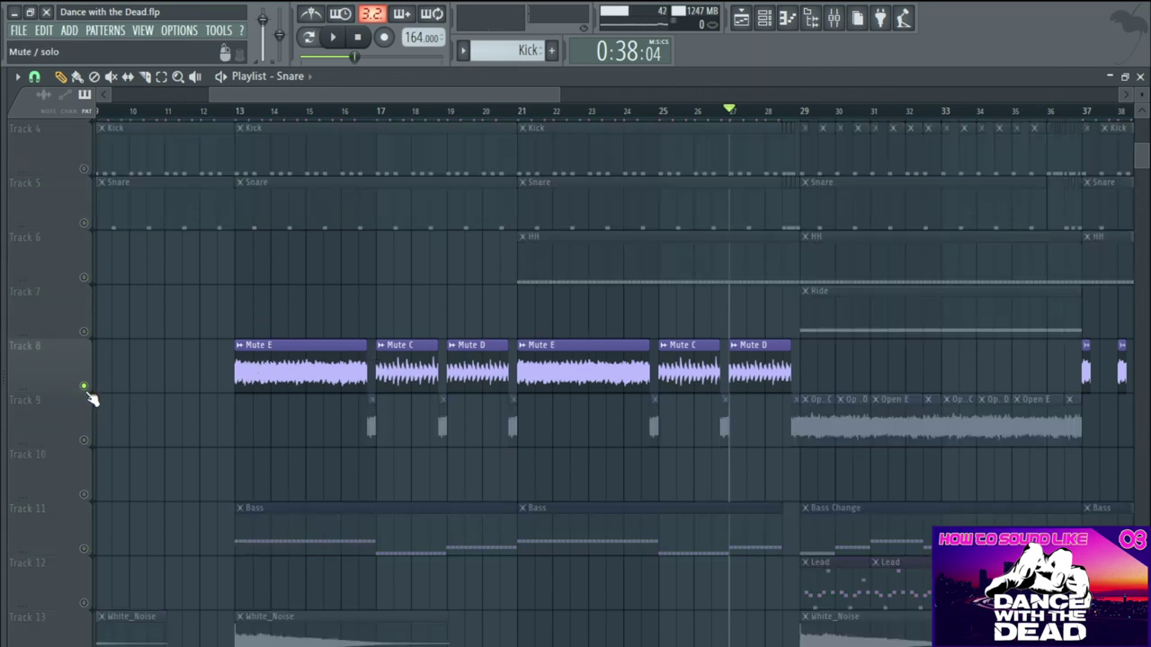
click(85, 441)
- Play the soloed guitar tracks from bar 13 with the whole arrangement in view
click(244, 117)
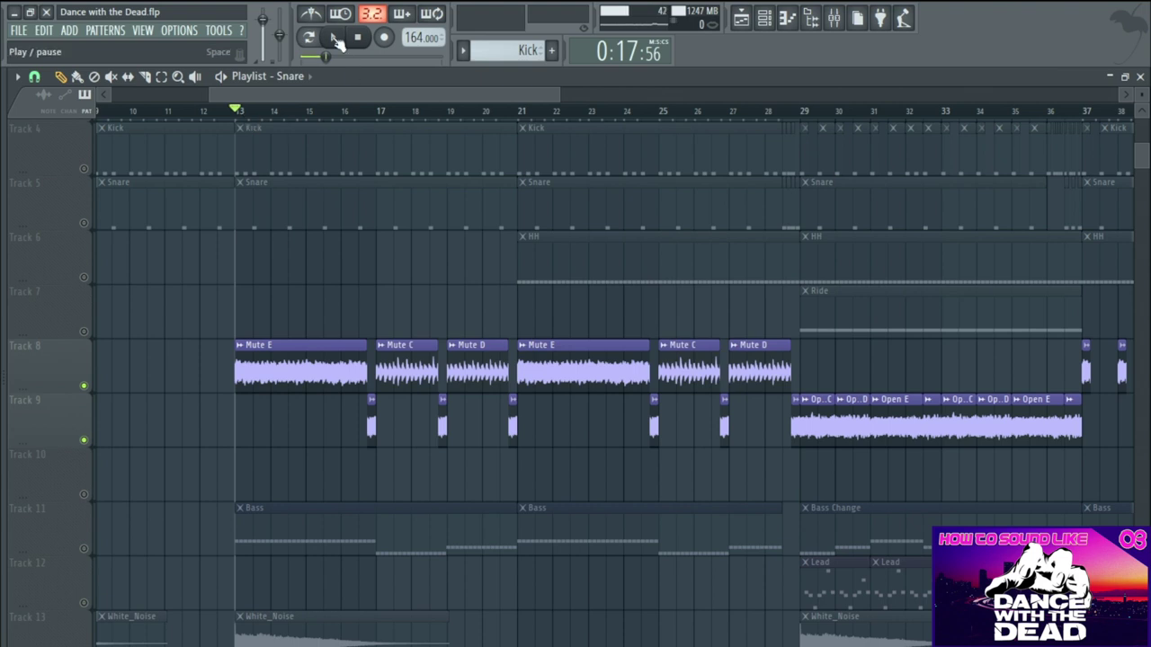
scroll(272, 254, down, 5)
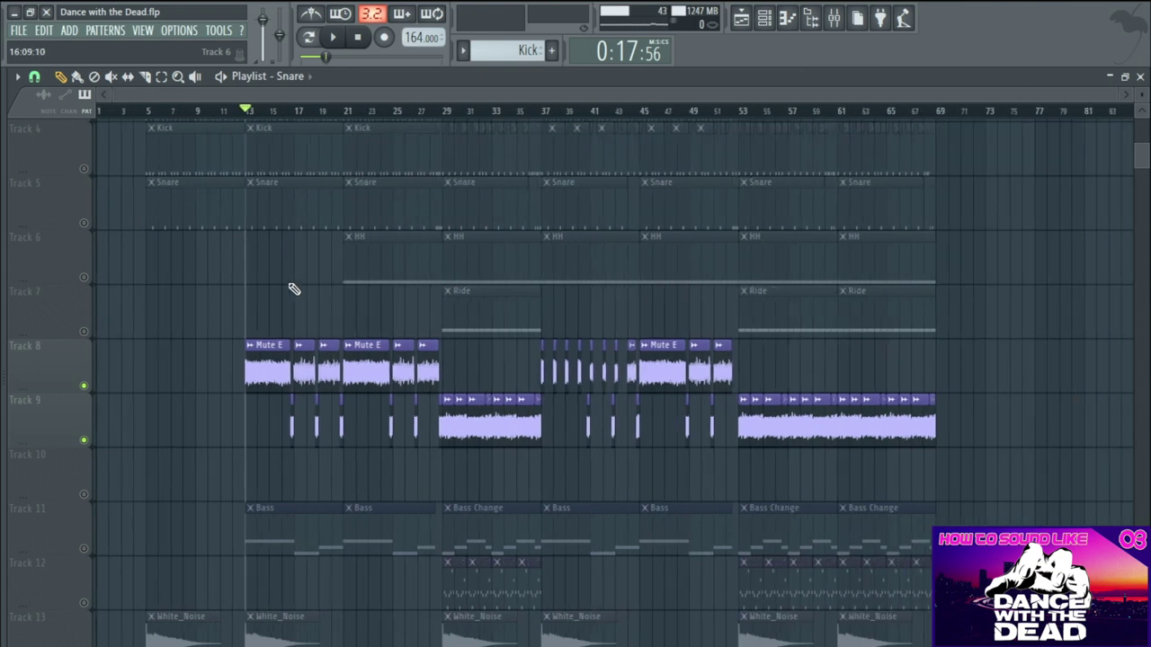
click(338, 36)
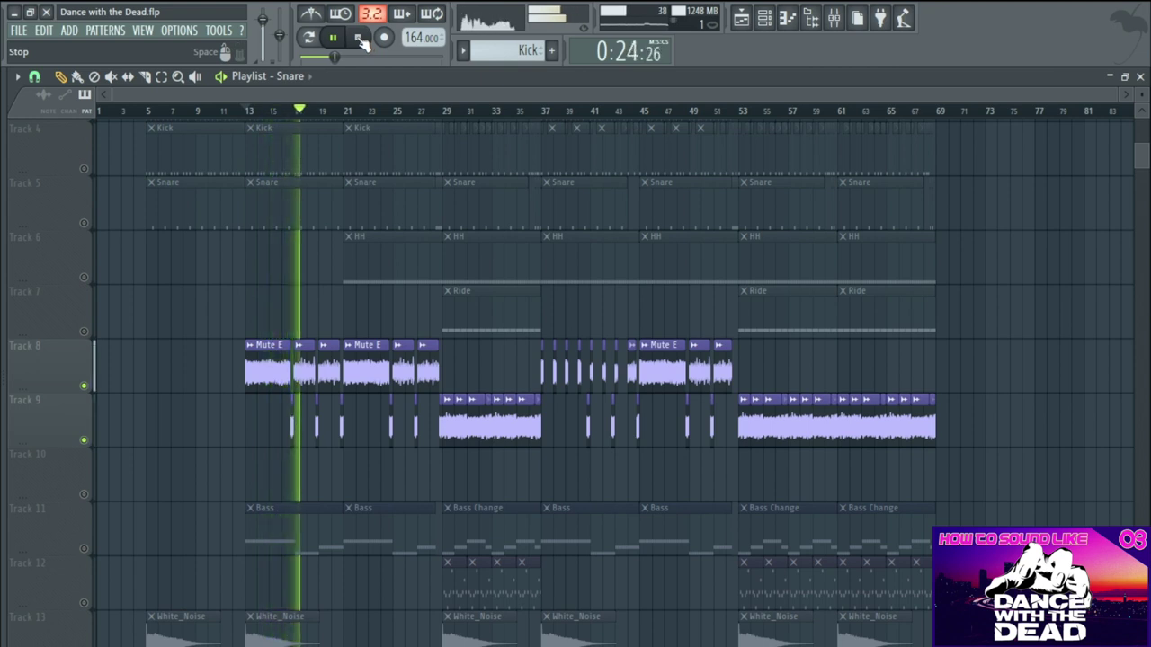
click(360, 39)
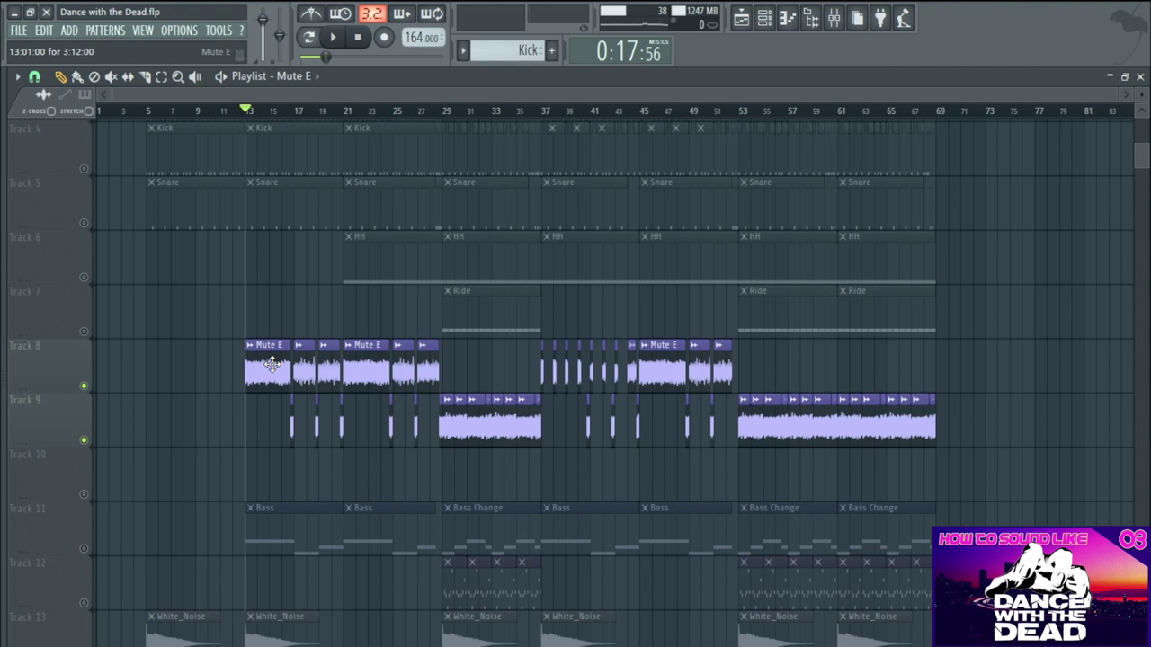
- Open the Mute E clip's sample settings, browse its sample folder and audition the mute C#, D and E samples
double_click(330, 364)
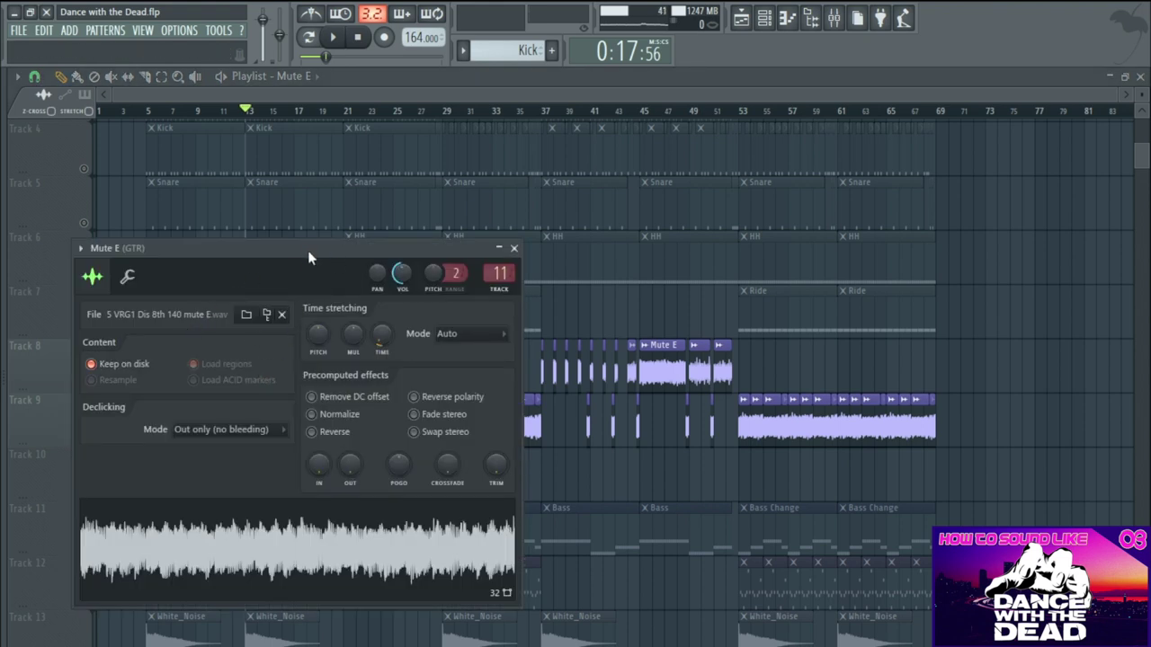
drag(307, 254, 617, 175)
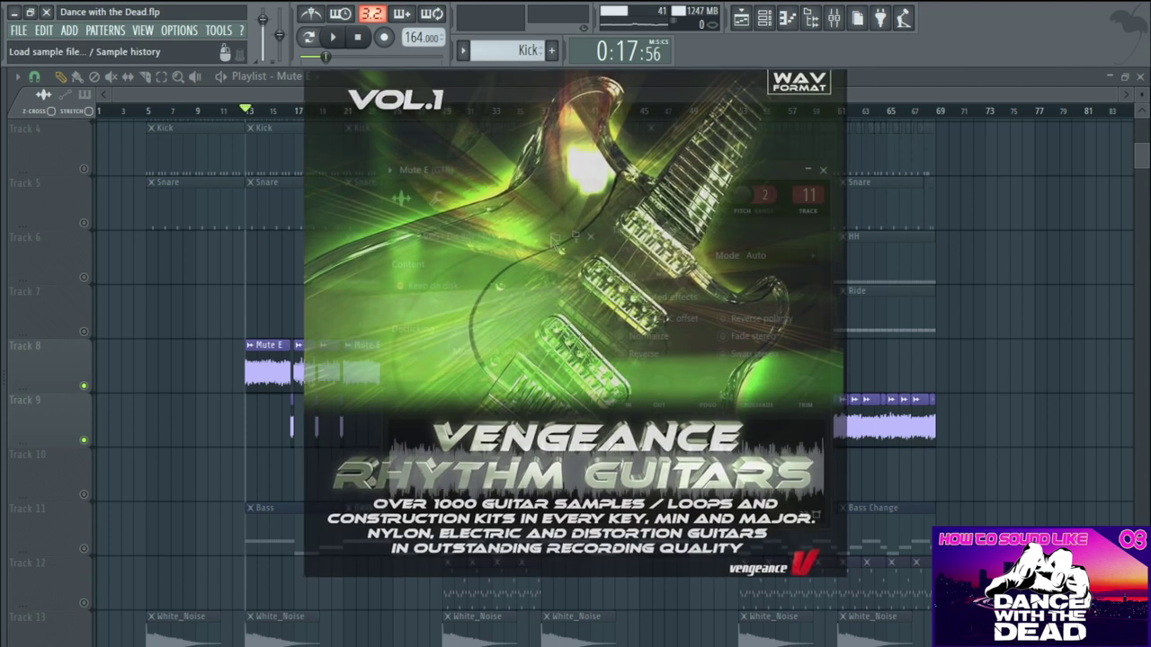
click(552, 237)
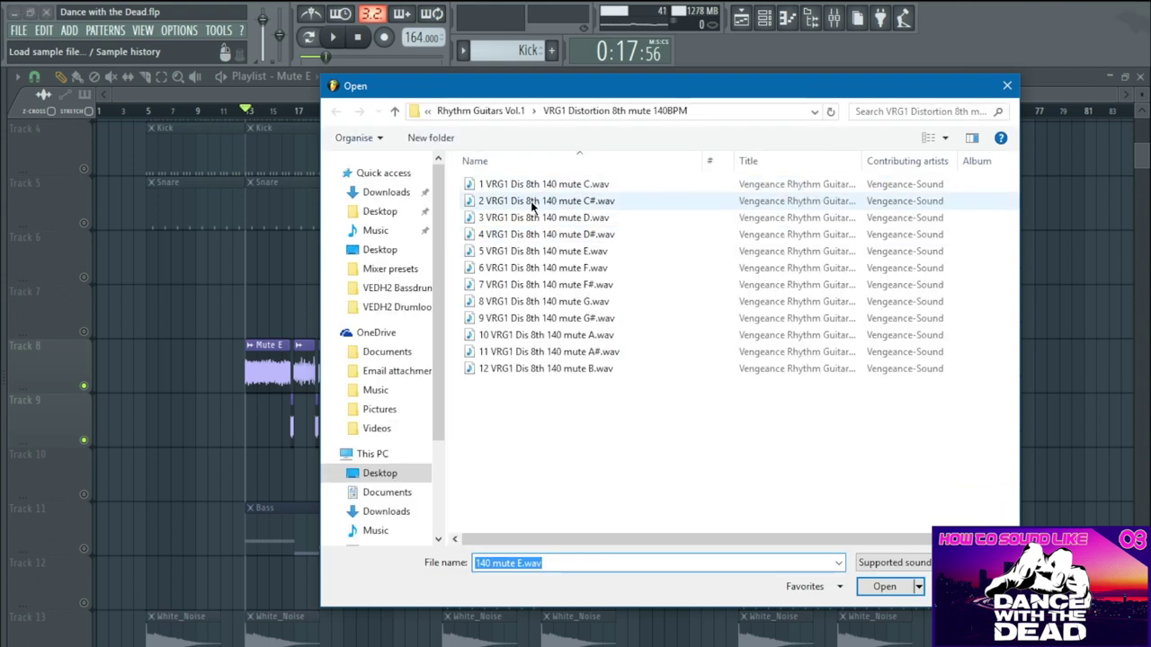
click(553, 201)
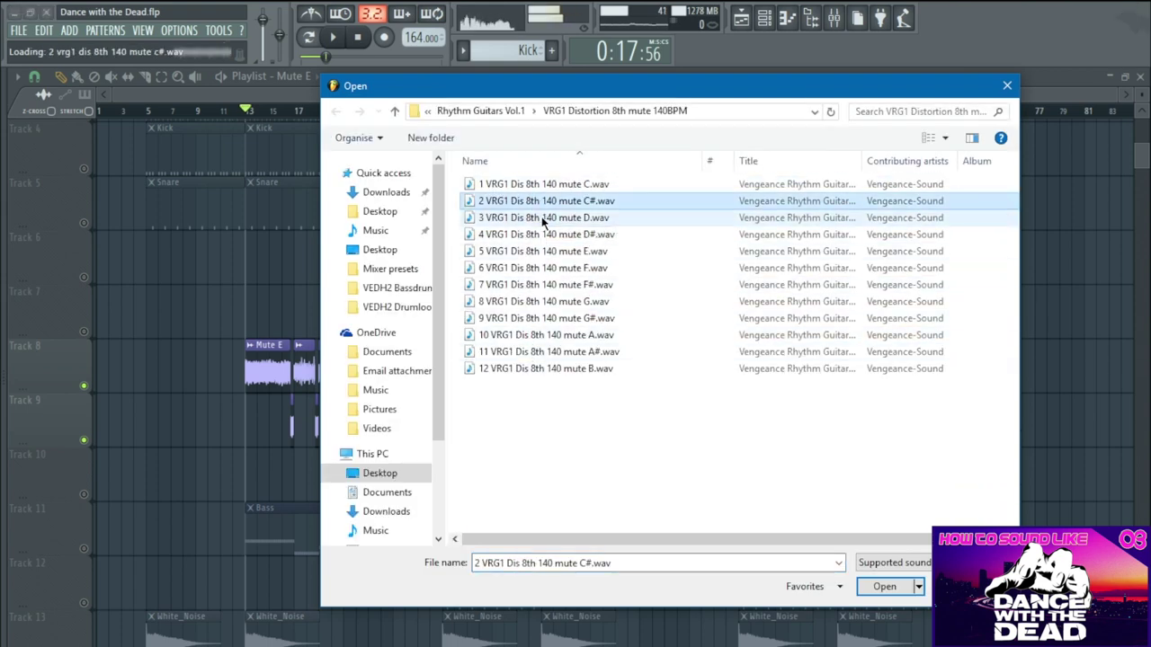
click(546, 217)
click(513, 250)
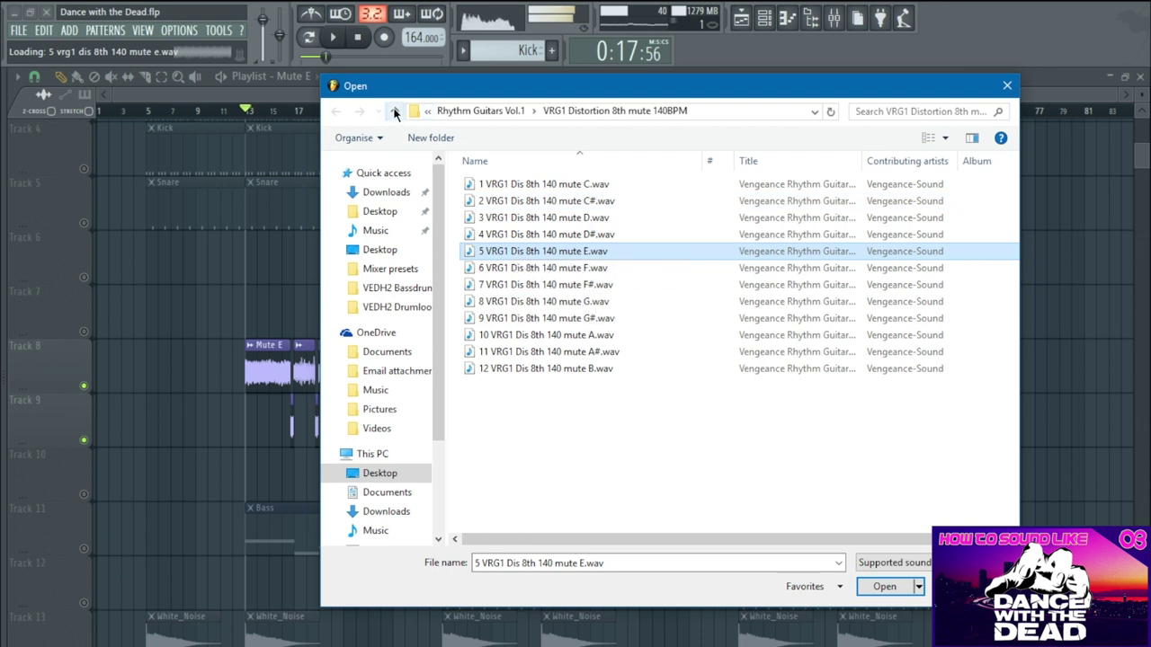
- Browse the VRG1 Distortion 8th open 140BPM folder and audition the open D# and open C samples
click(395, 111)
click(540, 218)
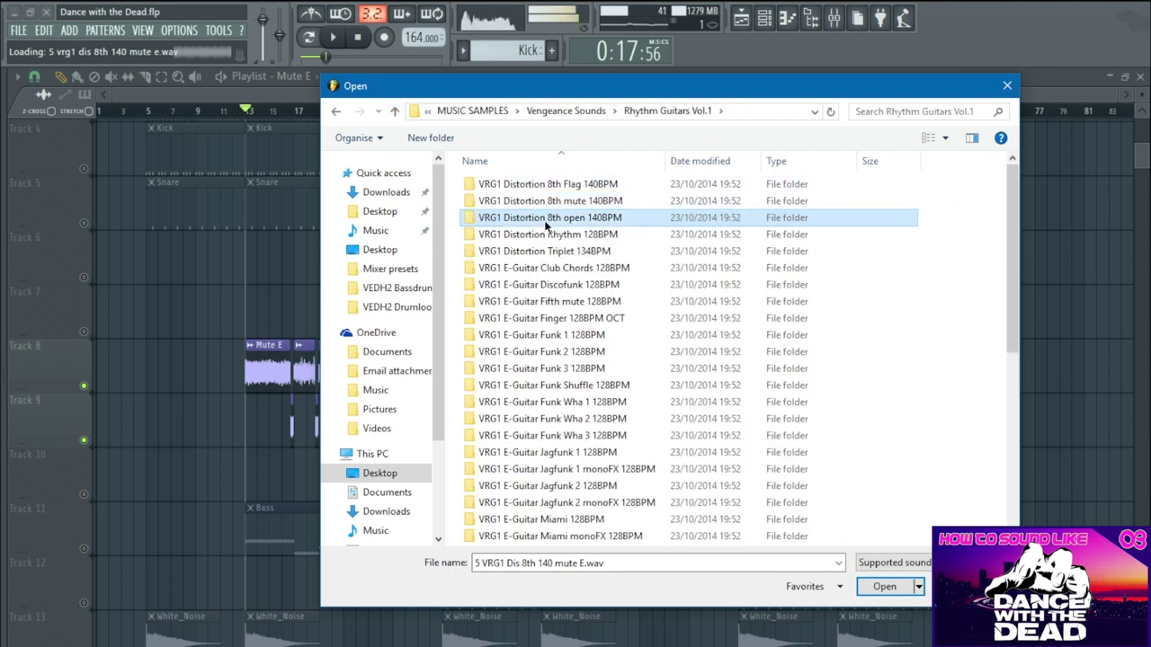
key(Return)
click(526, 235)
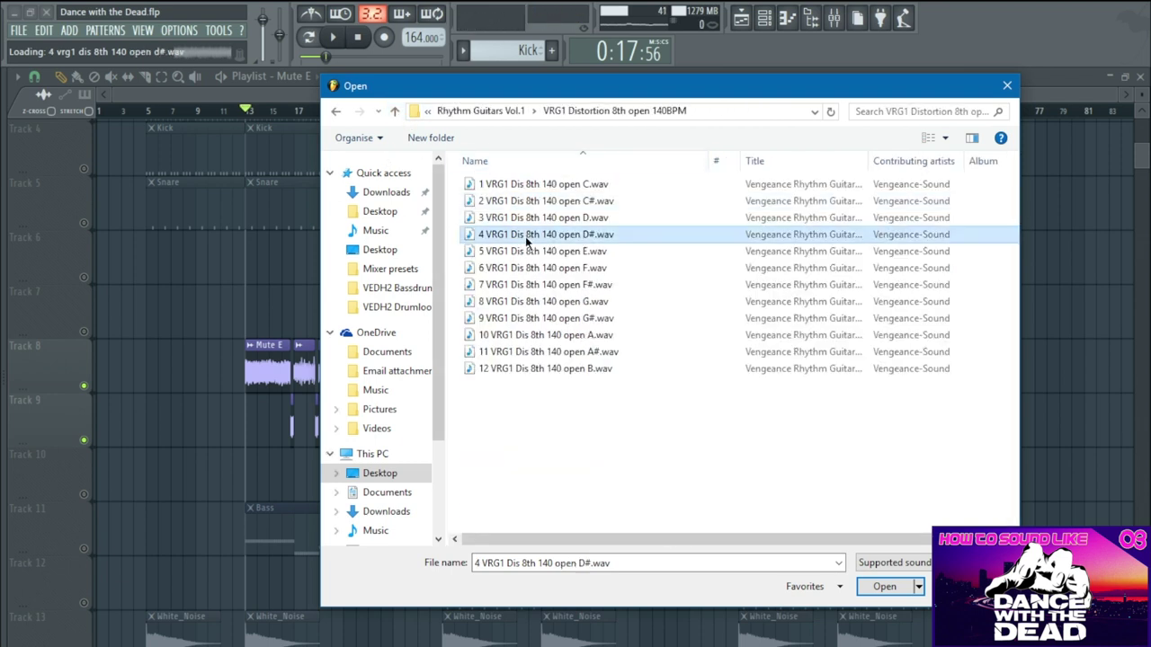
click(532, 185)
- Audition the Emaj sample in the VRG1 Distortion Rhythm 128BPM folder, then close the browser and sample settings without loading anything
click(394, 111)
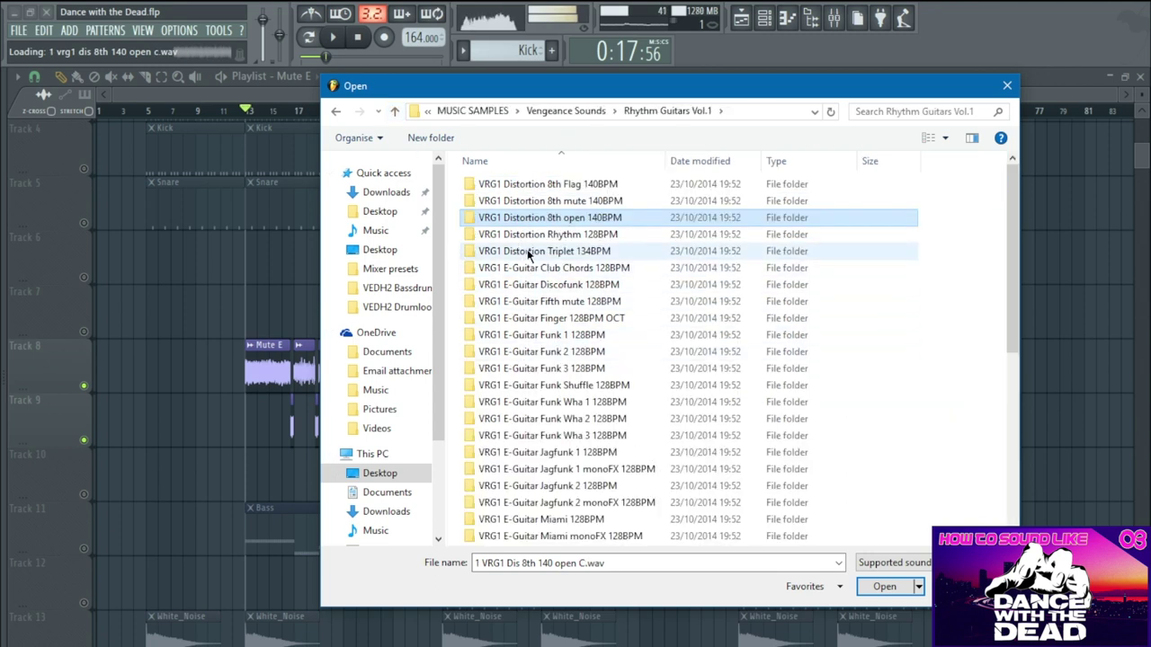
click(534, 235)
double_click(532, 234)
click(531, 251)
click(525, 321)
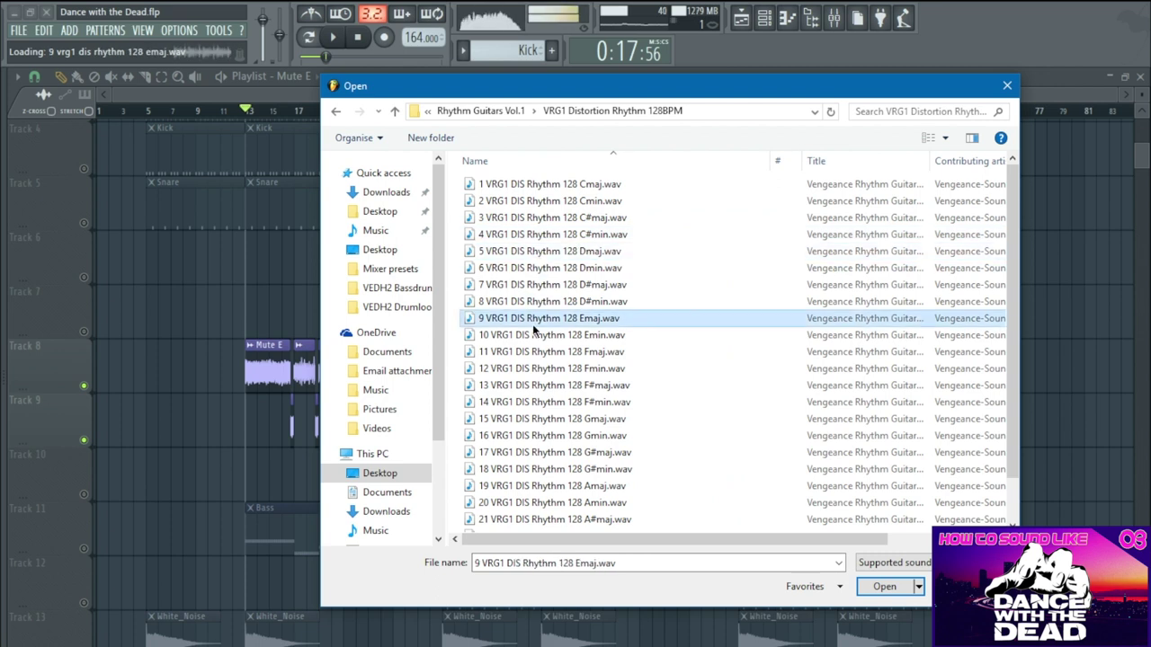
click(1007, 86)
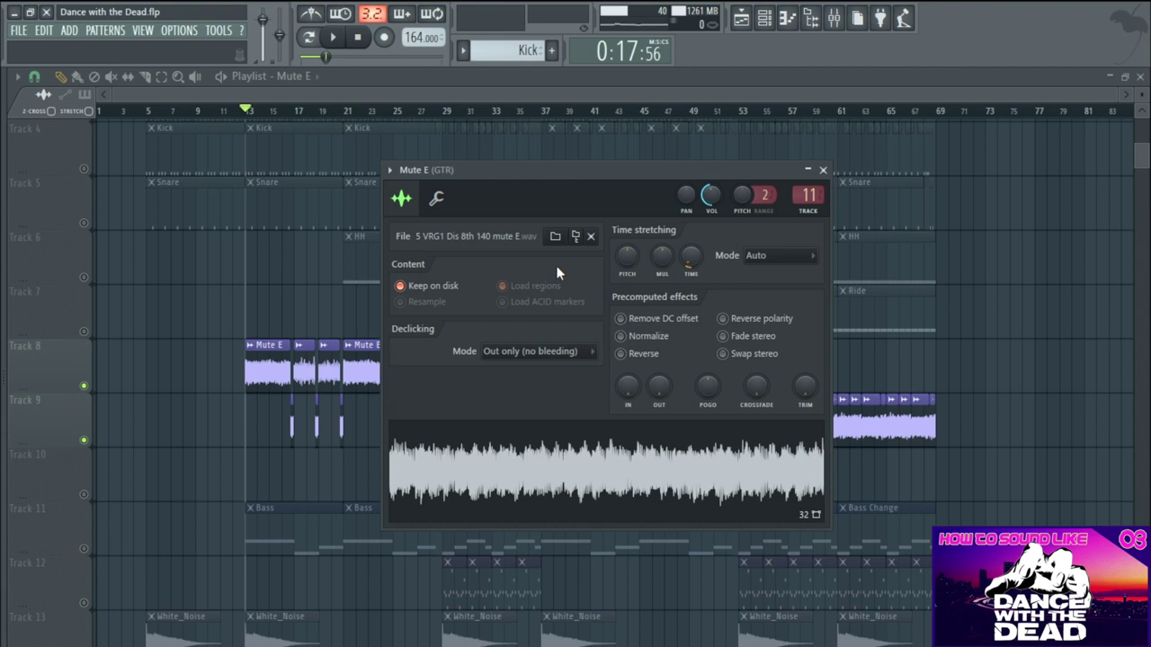
click(823, 170)
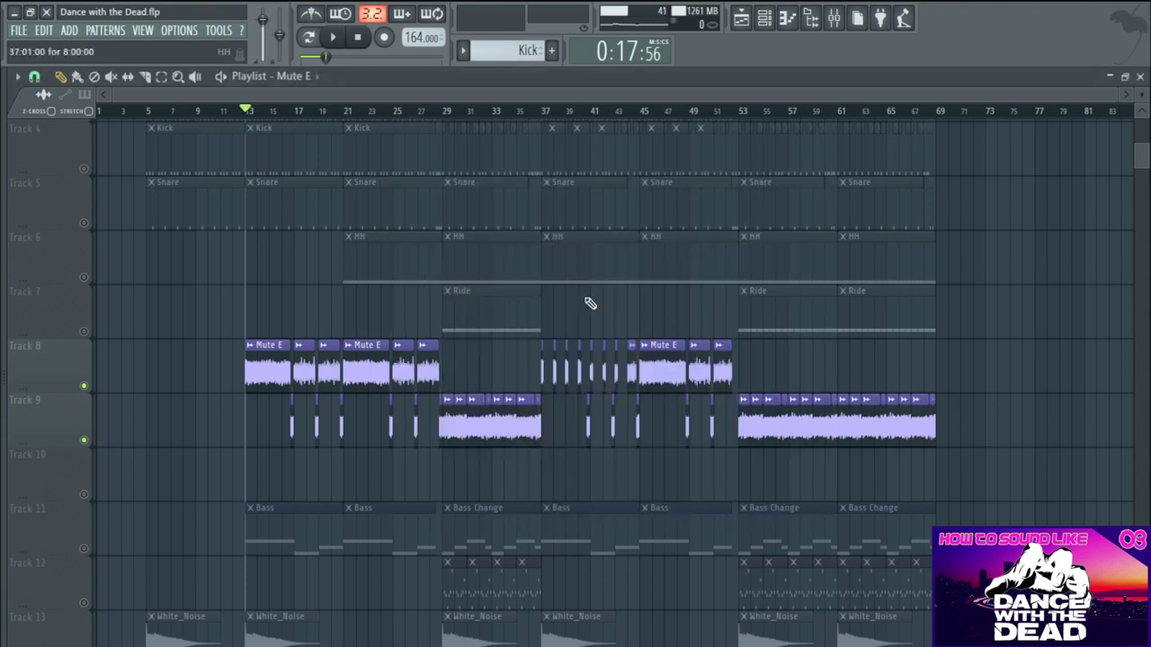
- Route the Mute E clip at bar 13 directly to the Master and play it without the guitar effects
scroll(293, 372, up, 3)
scroll(274, 373, up, 3)
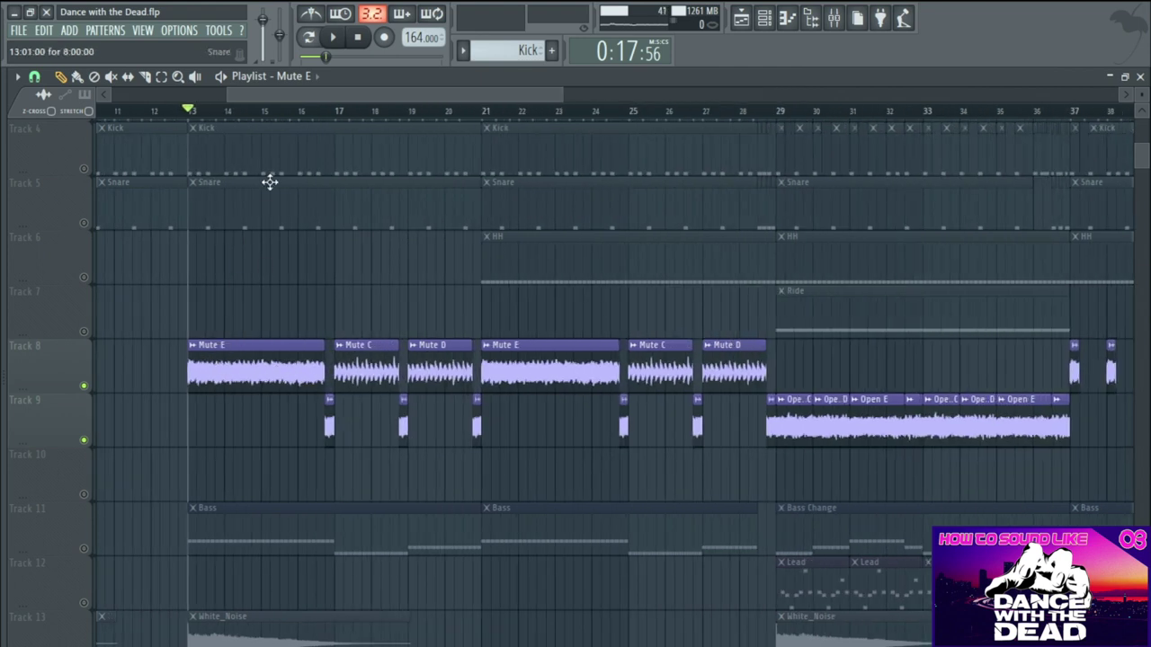
double_click(249, 350)
scroll(809, 195, down, 12)
key(space)
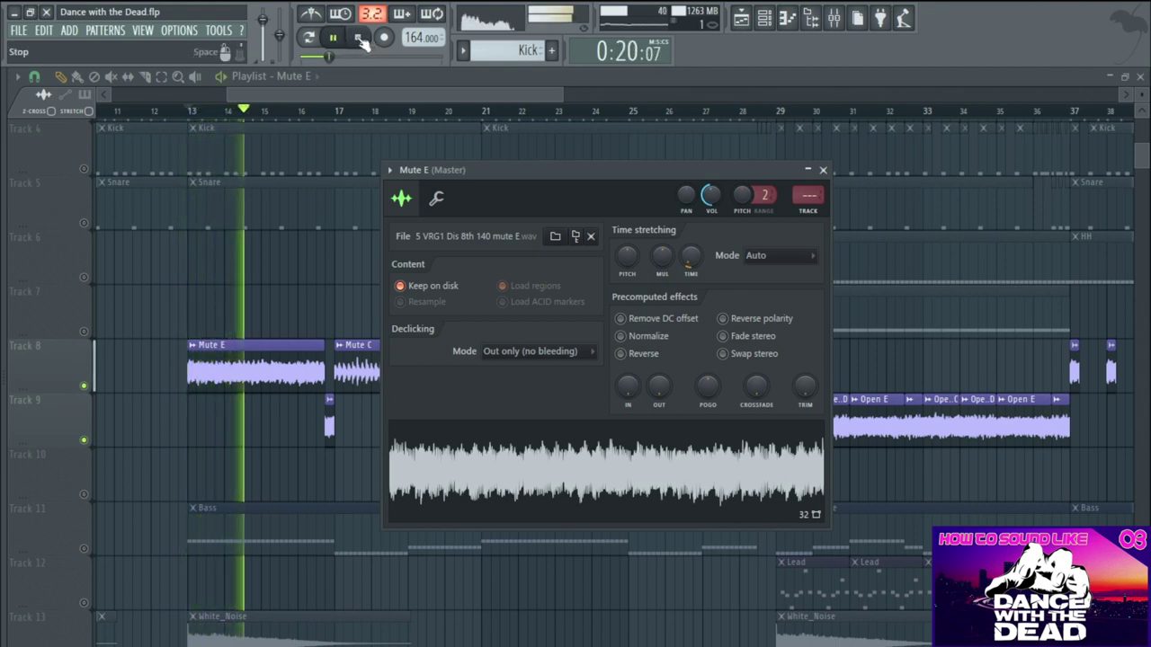
click(359, 38)
- Route the Mute E clip back to mixer track 11 and play it with the guitar effects
scroll(806, 196, up, 12)
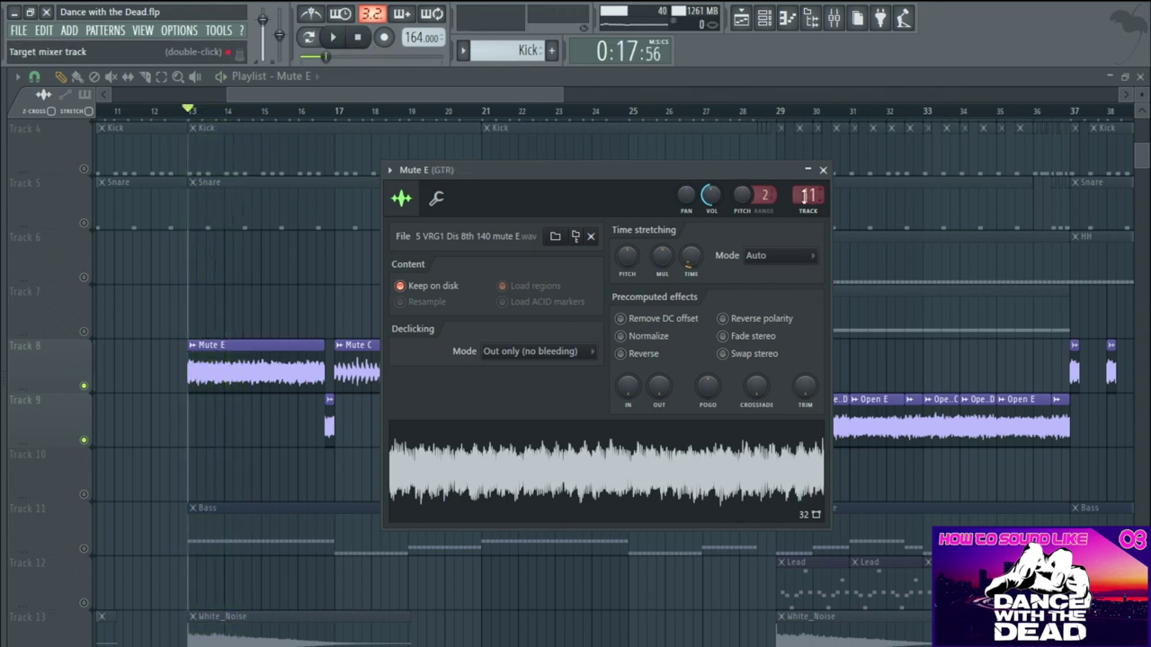
click(332, 37)
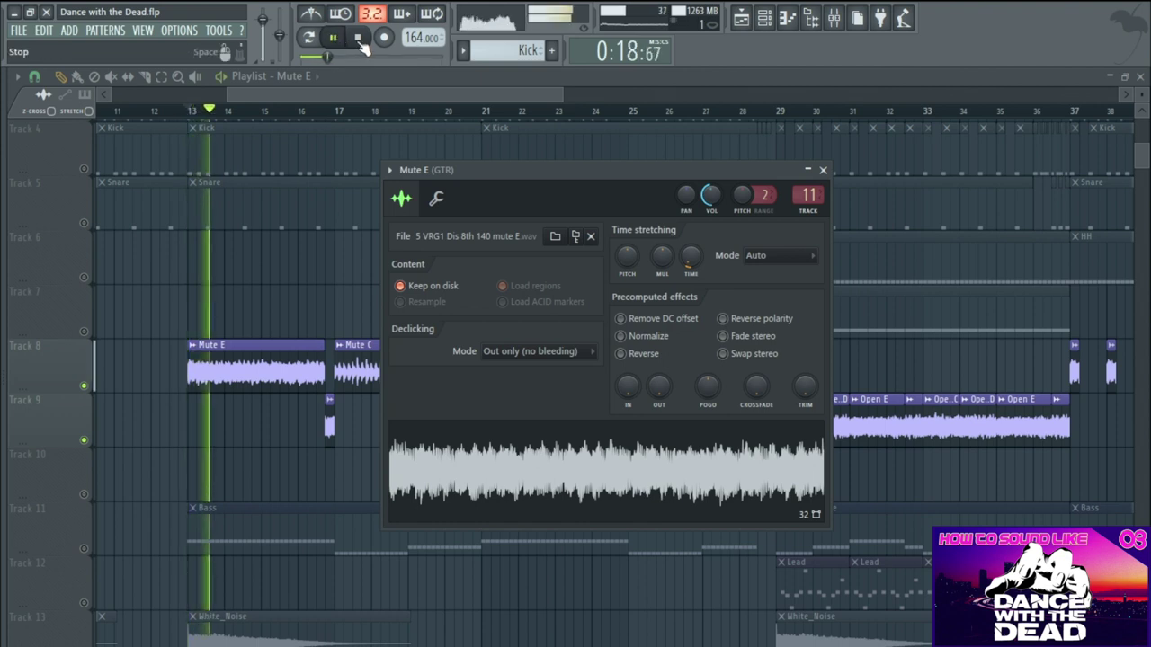
click(358, 38)
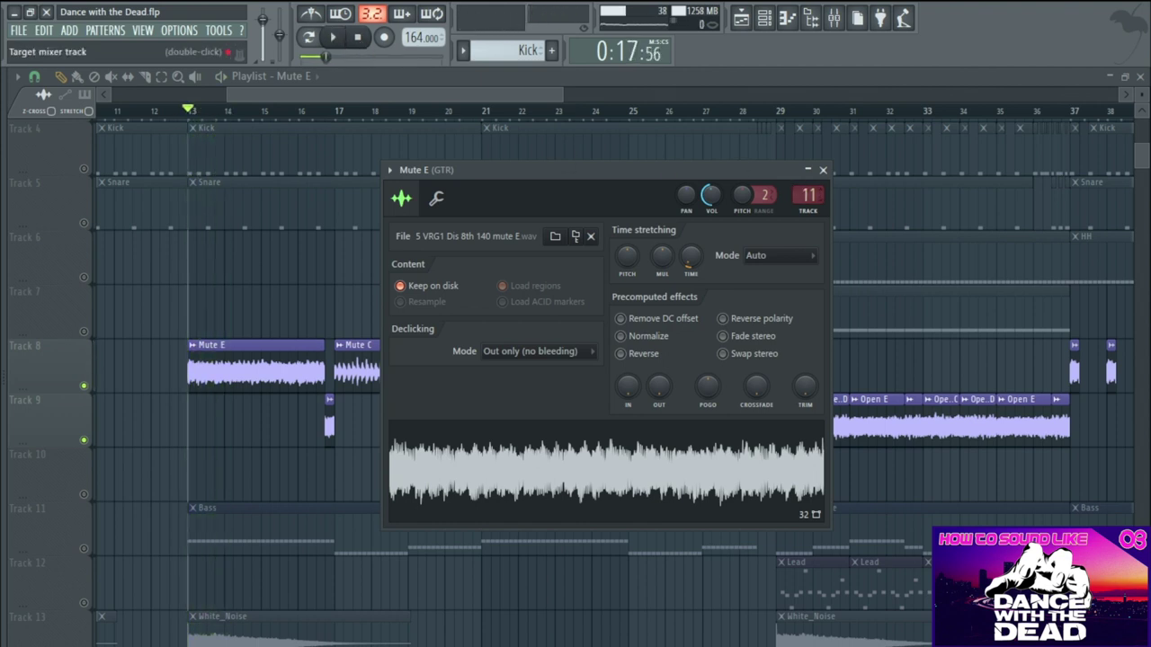
- Open the GTR mixer track and inspect its FabFilter Pro-Q 2 equalizer curve and OTT compressor settings
double_click(809, 197)
click(823, 292)
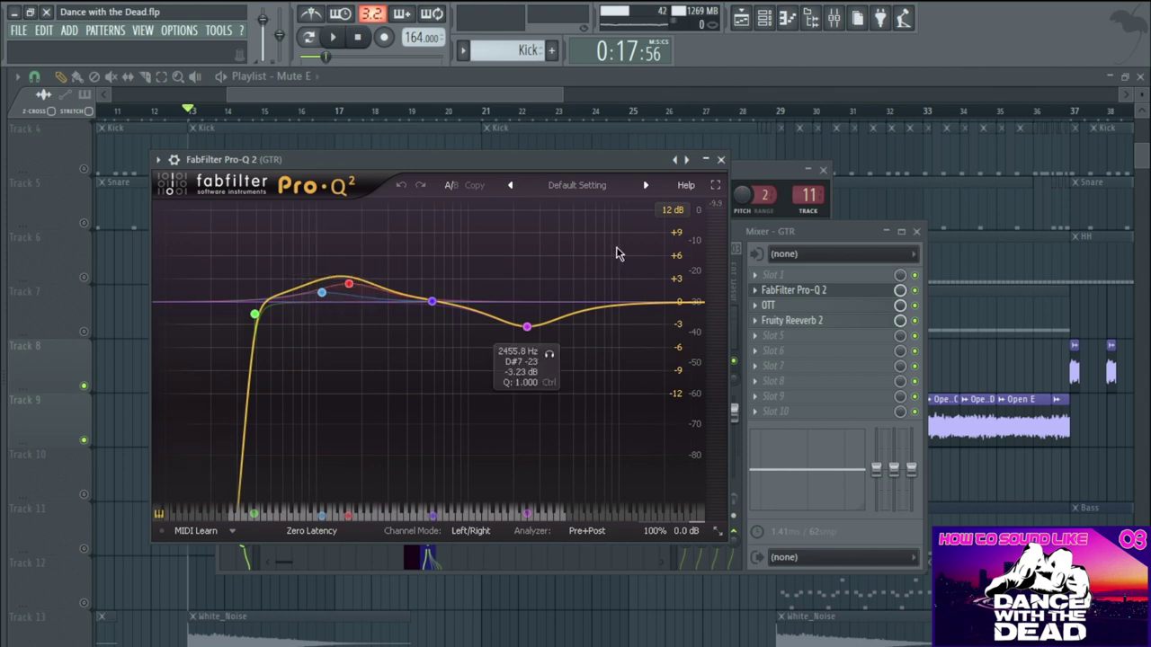
click(720, 159)
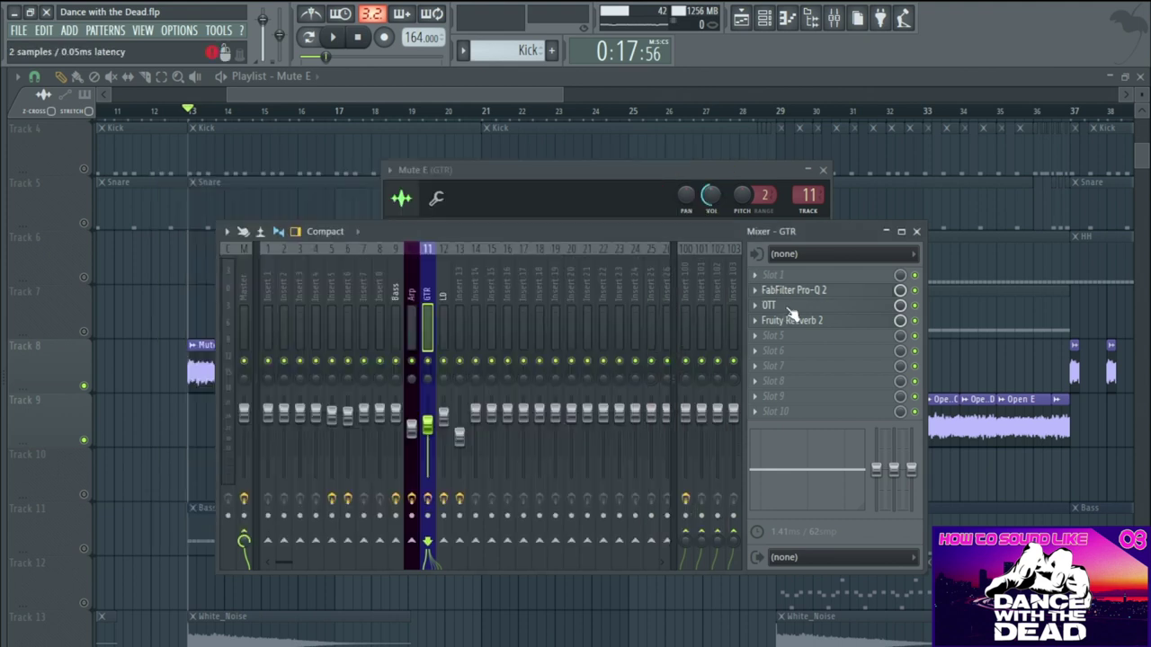
click(800, 308)
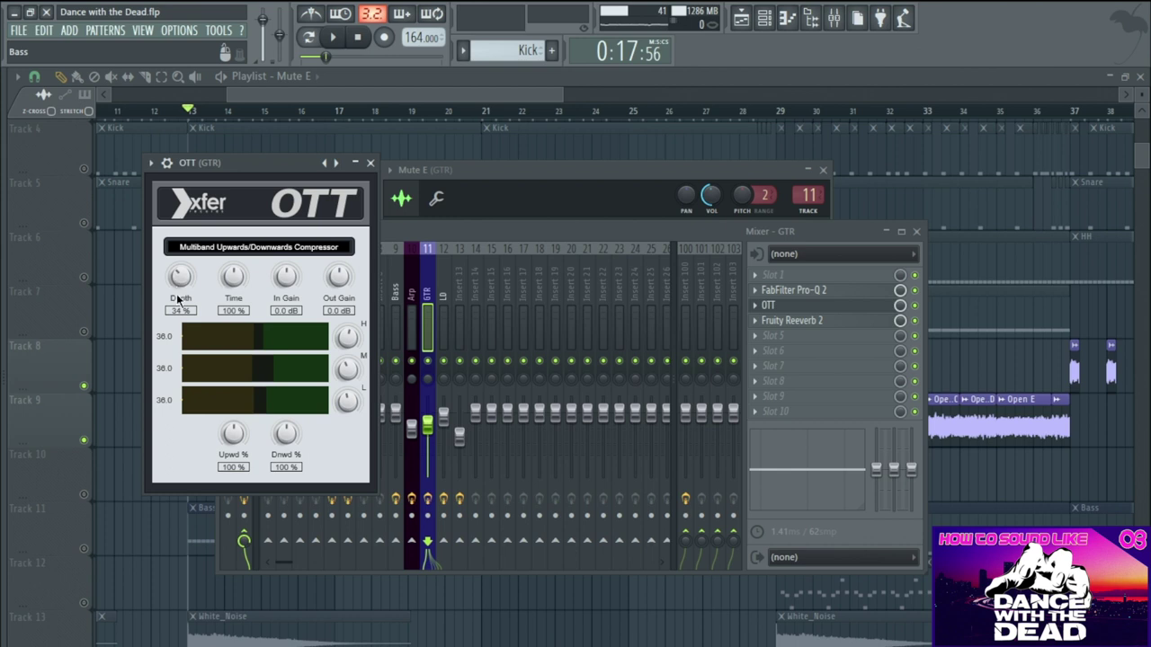
- Inspect the Fruity Reeverb 2 settings on the GTR mixer track, then close the effect, mixer and Mute E sample windows
drag(252, 162, 338, 180)
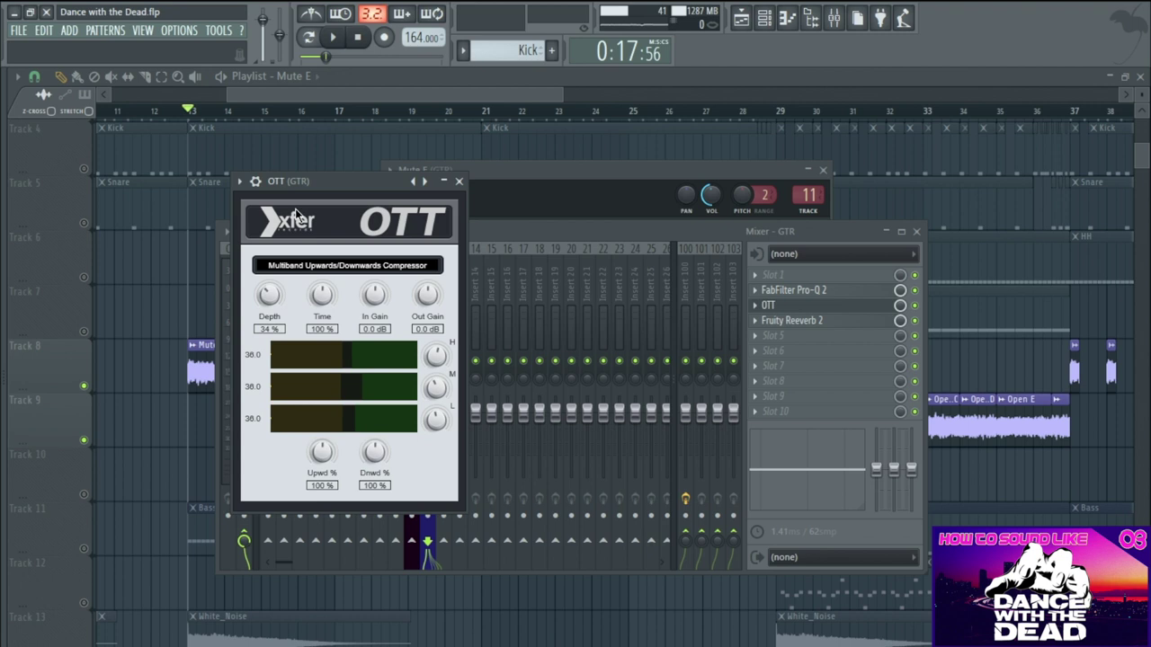
click(458, 181)
click(794, 323)
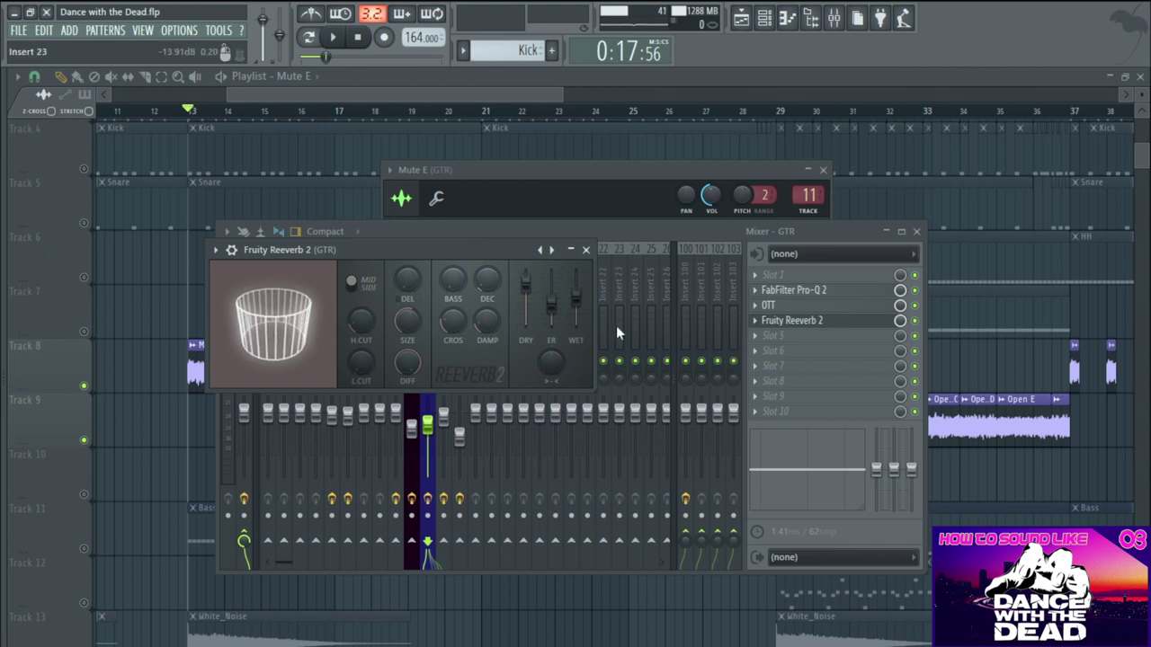
click(585, 249)
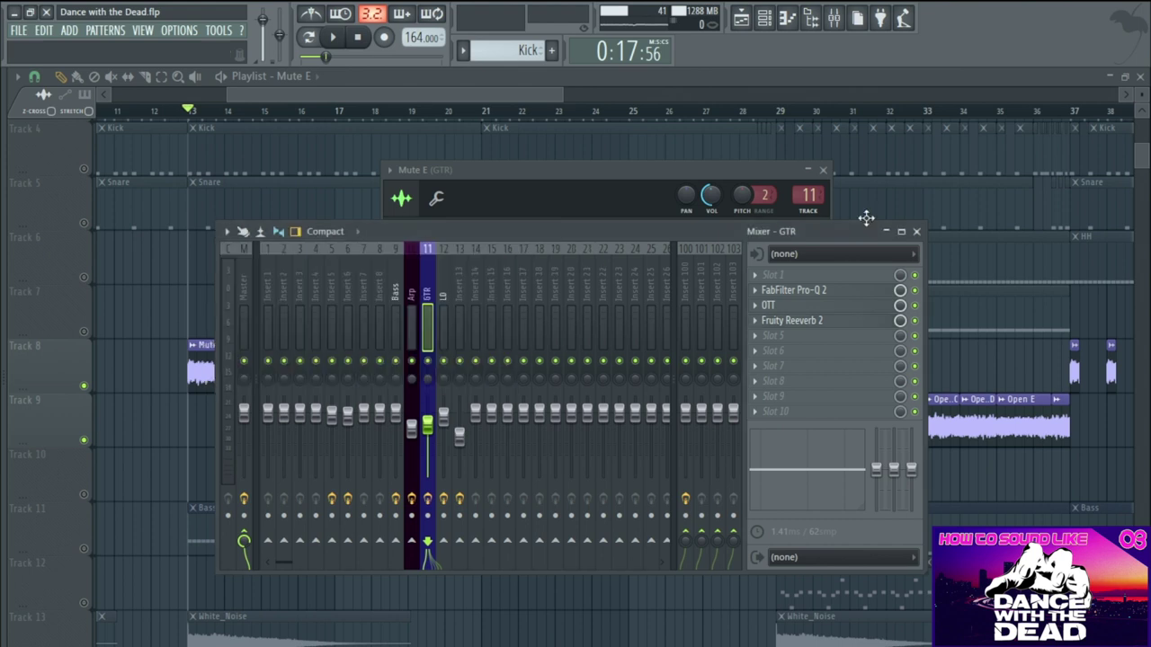
click(917, 232)
click(823, 169)
- Solo the bass on Track 11 and play it from bar 13, then stop playback
ctrl+scroll(400, 298, down, 2)
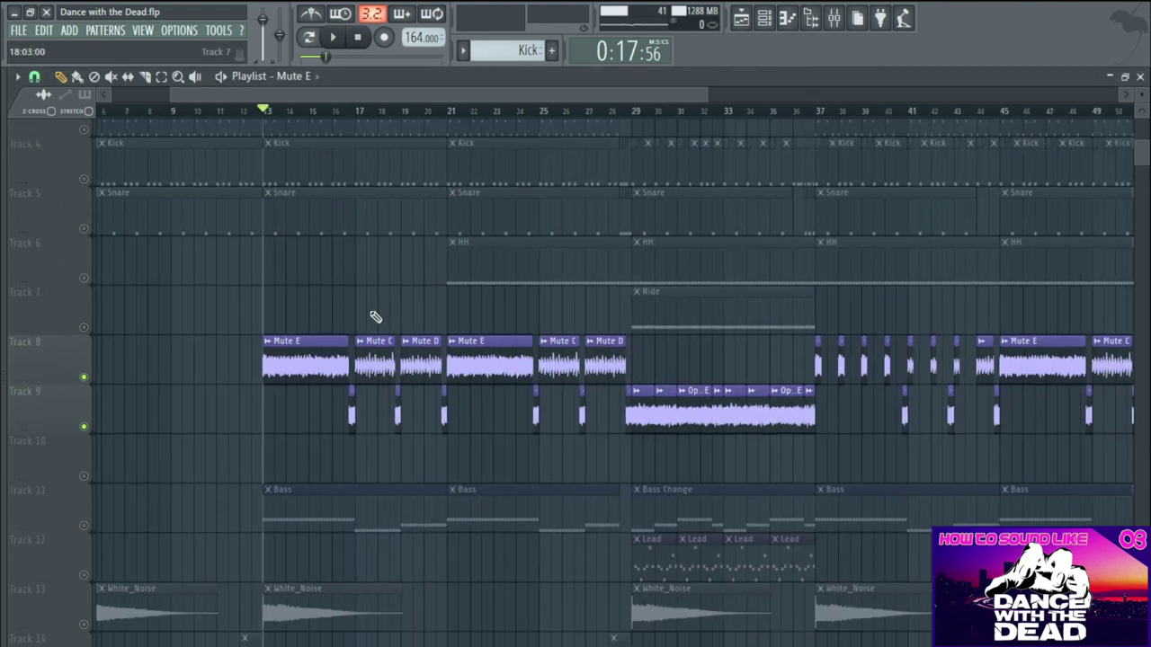
ctrl+scroll(457, 380, down, 2)
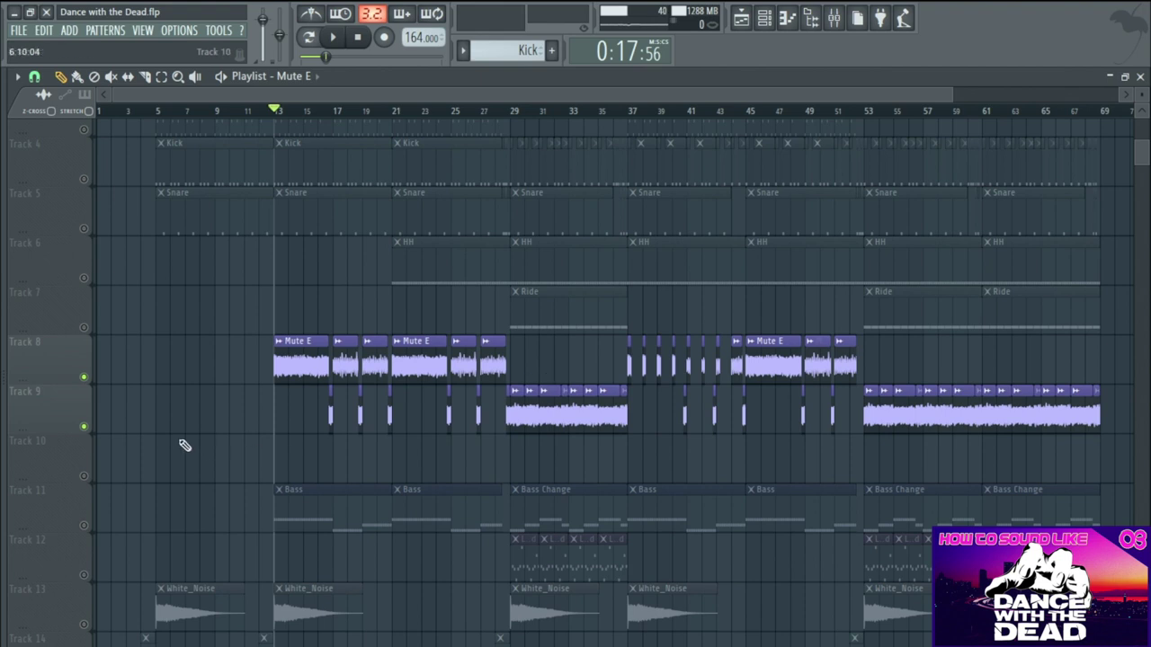
click(84, 526)
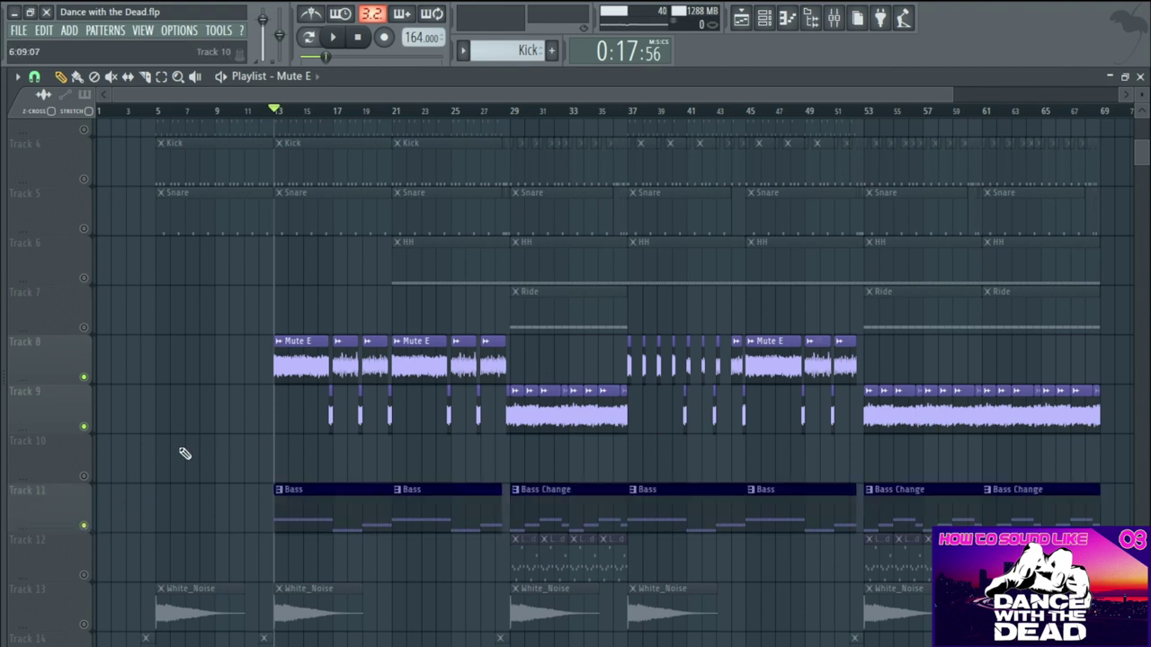
ctrl+scroll(189, 450, up, 3)
click(362, 506)
right_click(85, 528)
click(332, 37)
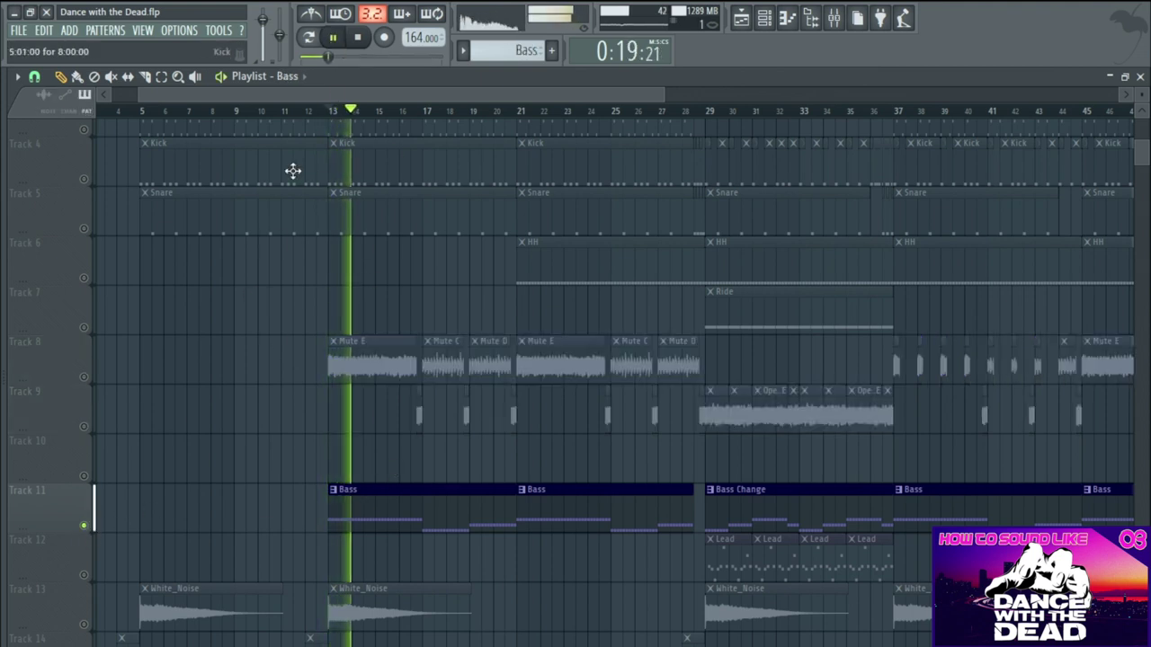
click(358, 38)
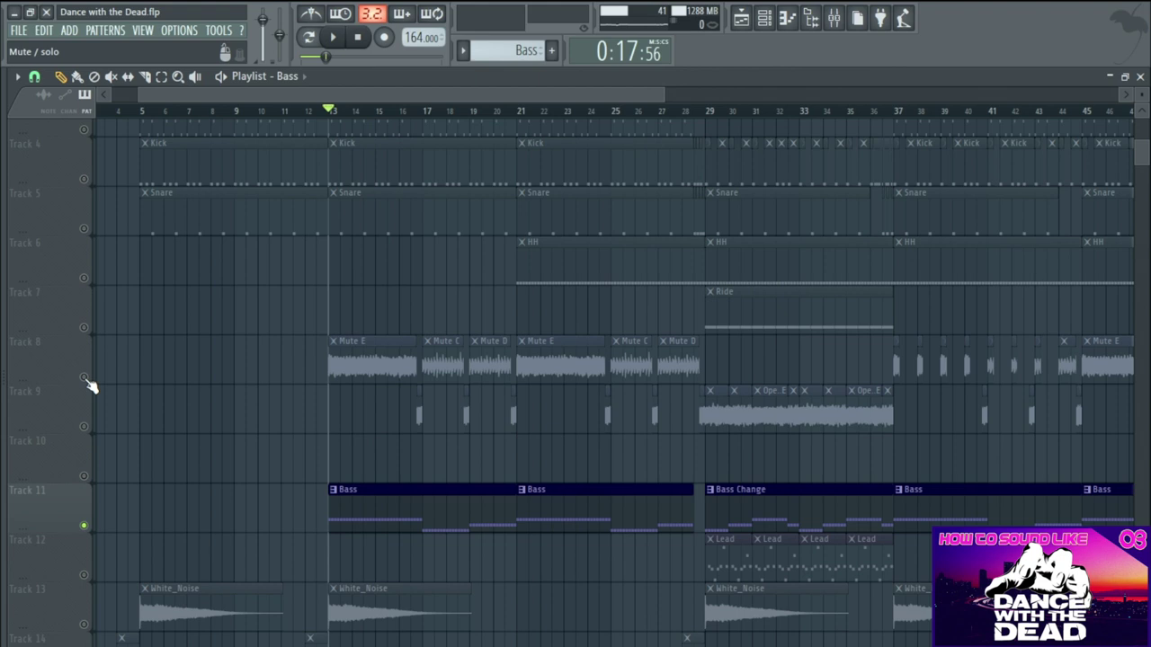
- Unmute the muted-guitar clips on Track 8 alongside the soloed bass
double_click(459, 77)
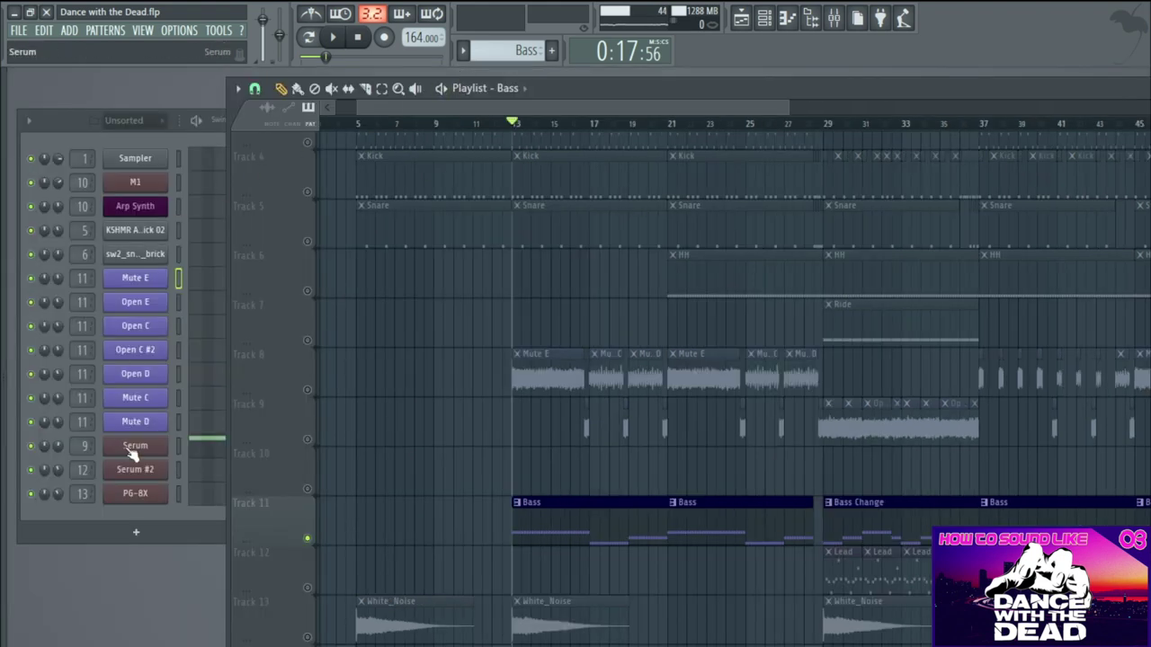
double_click(609, 87)
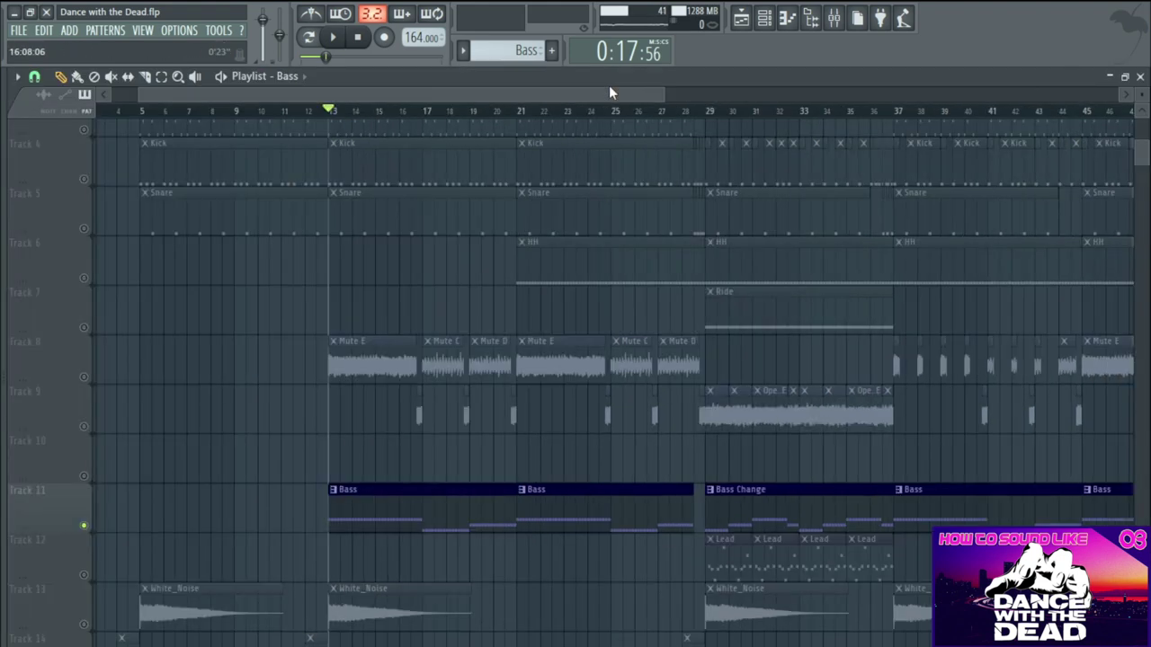
click(84, 377)
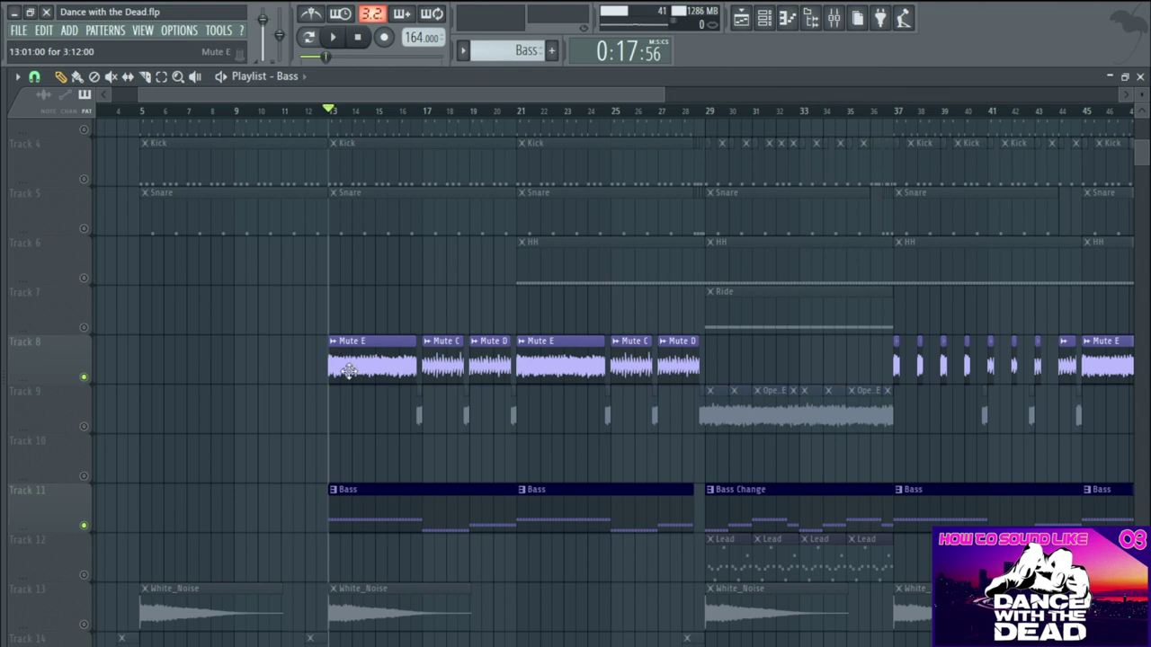
- Open the Bass mixer track and inspect the low boost and mid cut in its FabFilter Pro-Q 2 equalizer
click(142, 29)
click(155, 106)
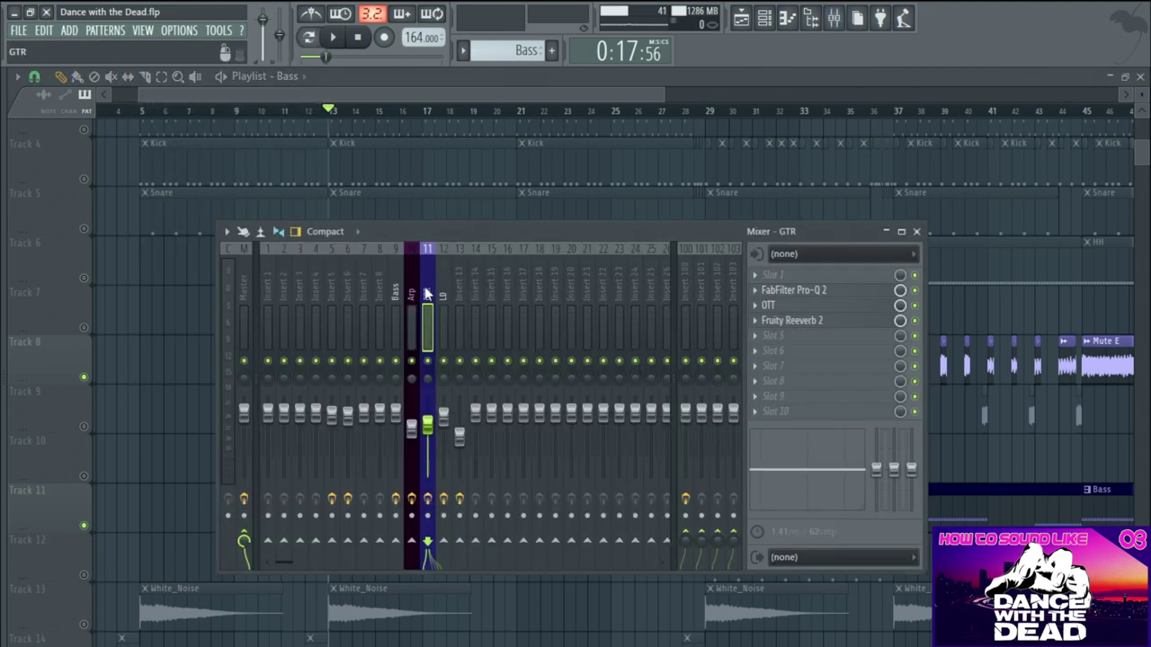
click(395, 279)
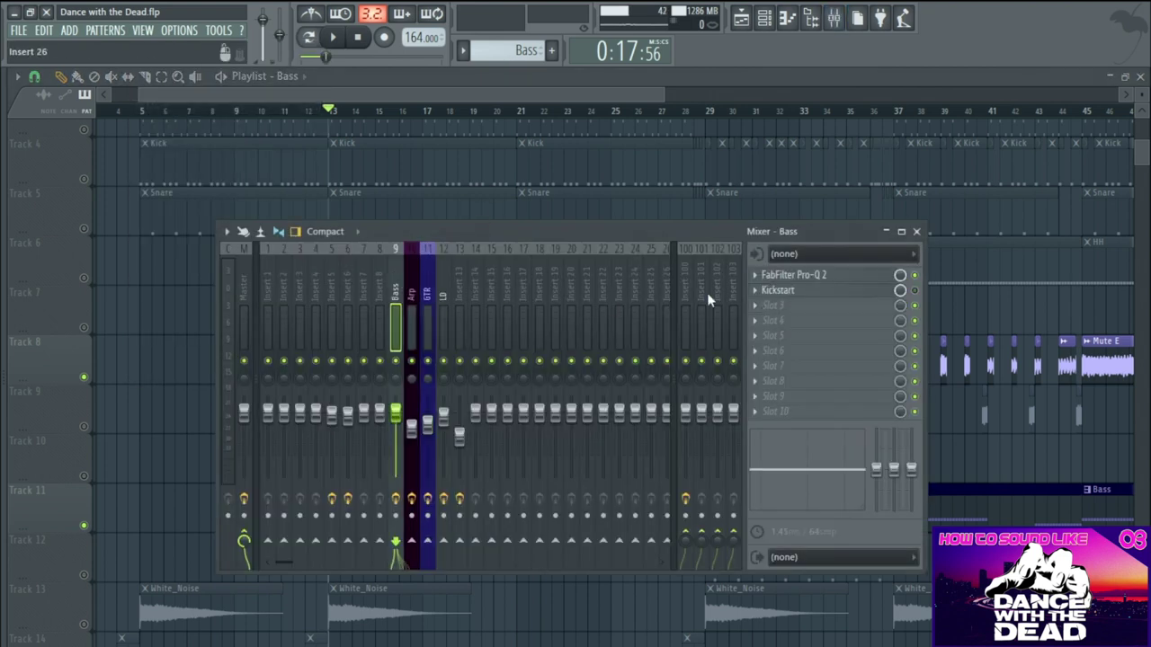
click(818, 276)
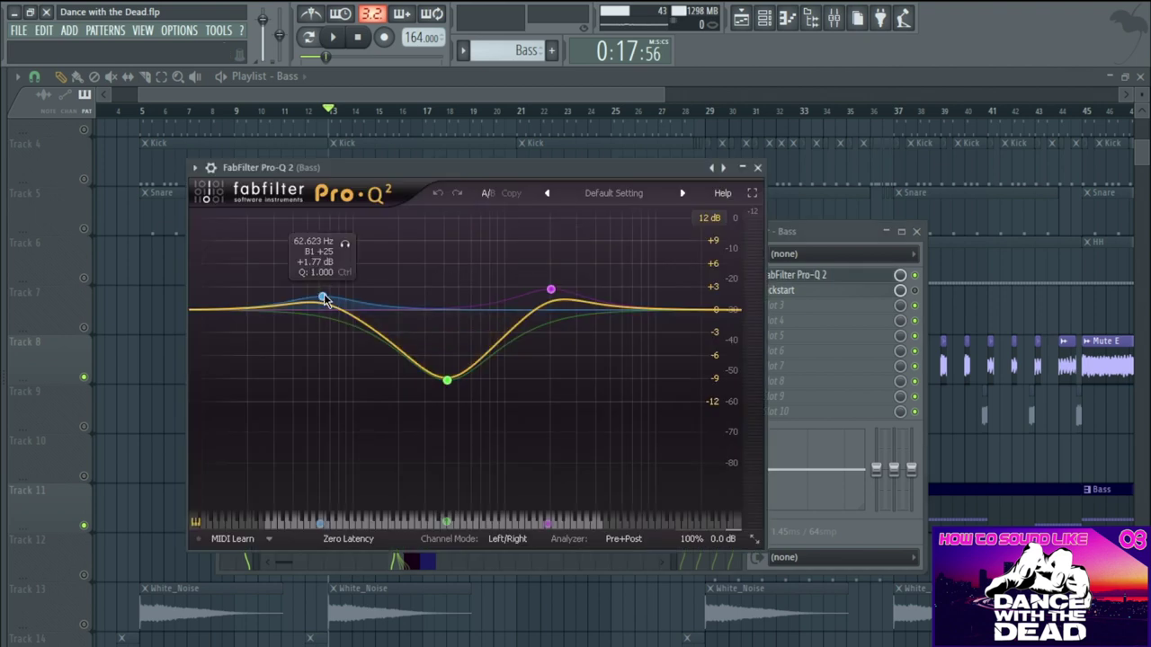
click(449, 380)
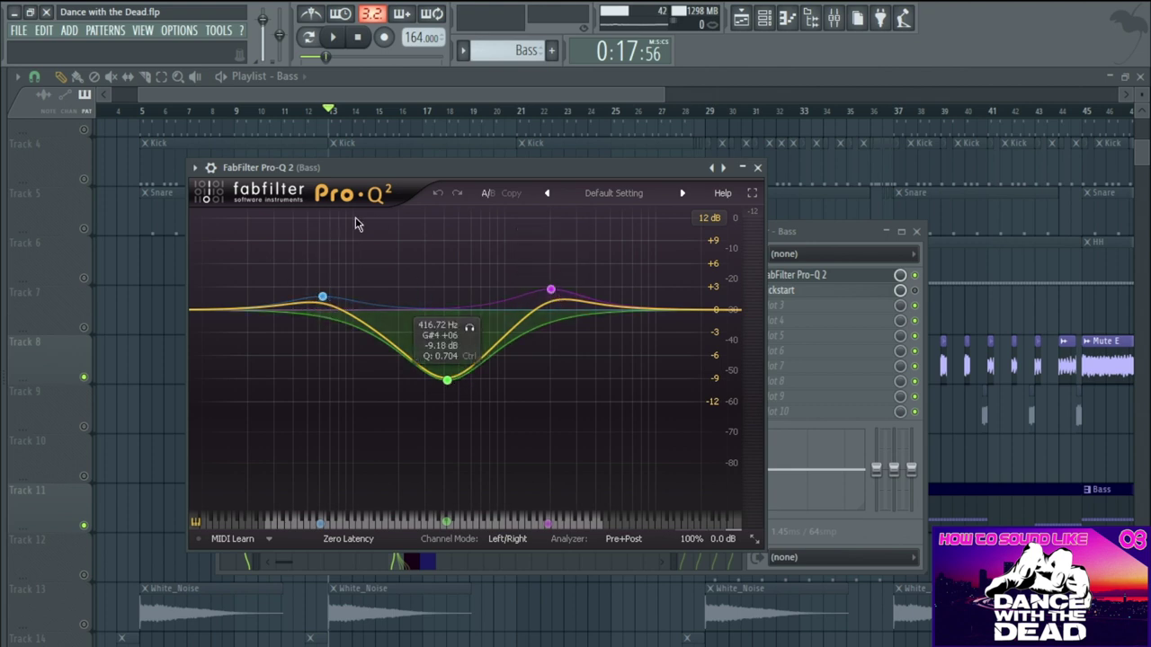
- Play the bass pattern with FabFilter Pro-Q 2 enabled and bypassed to compare, then close the equalizer and mixer
click(332, 37)
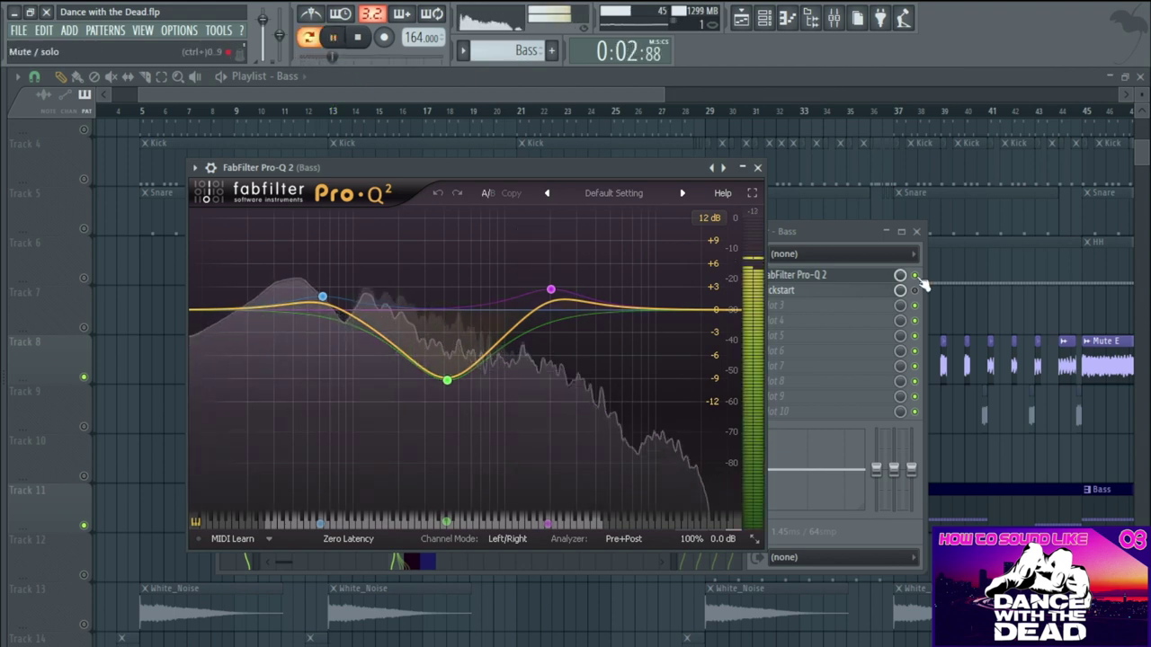
click(921, 281)
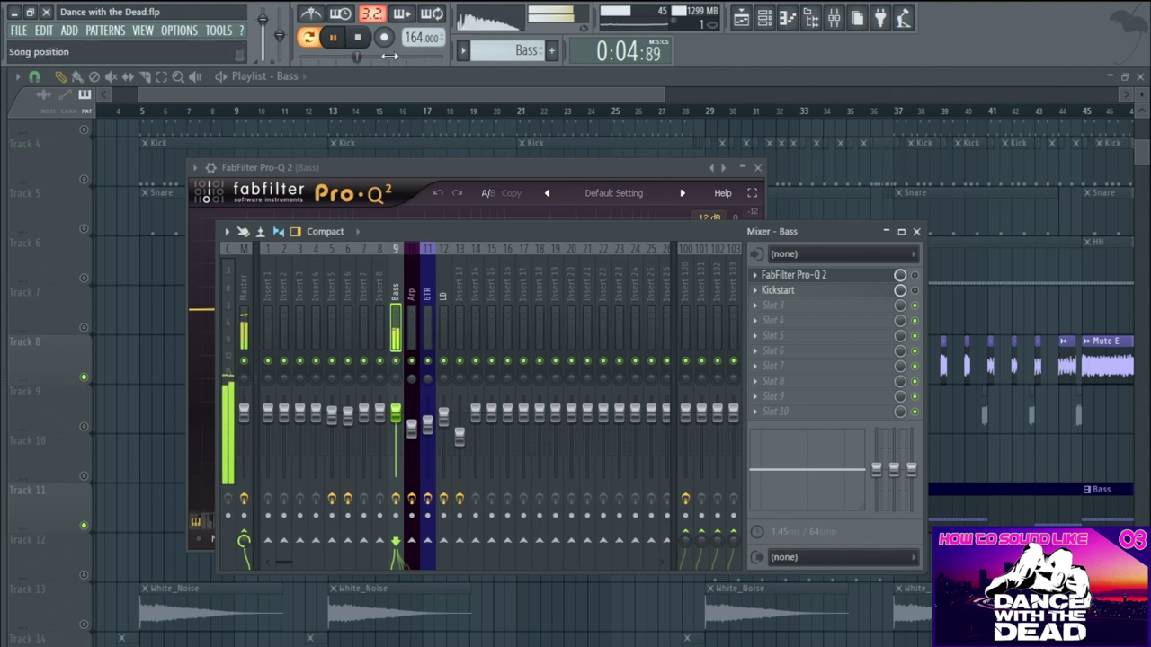
key(space)
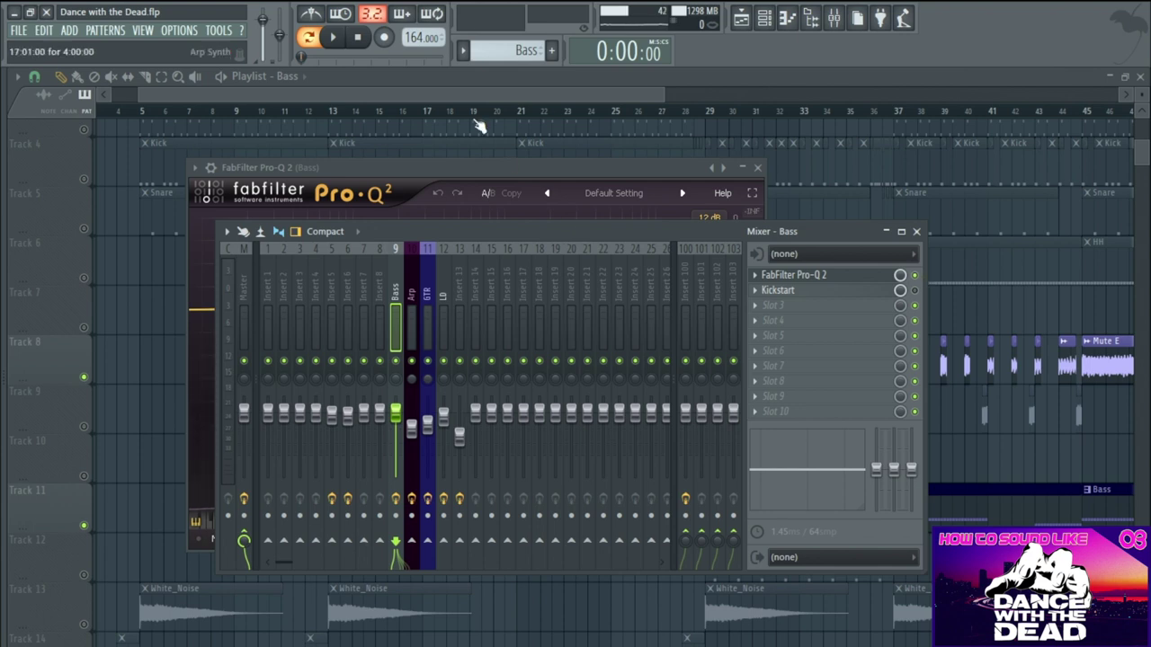
key(space)
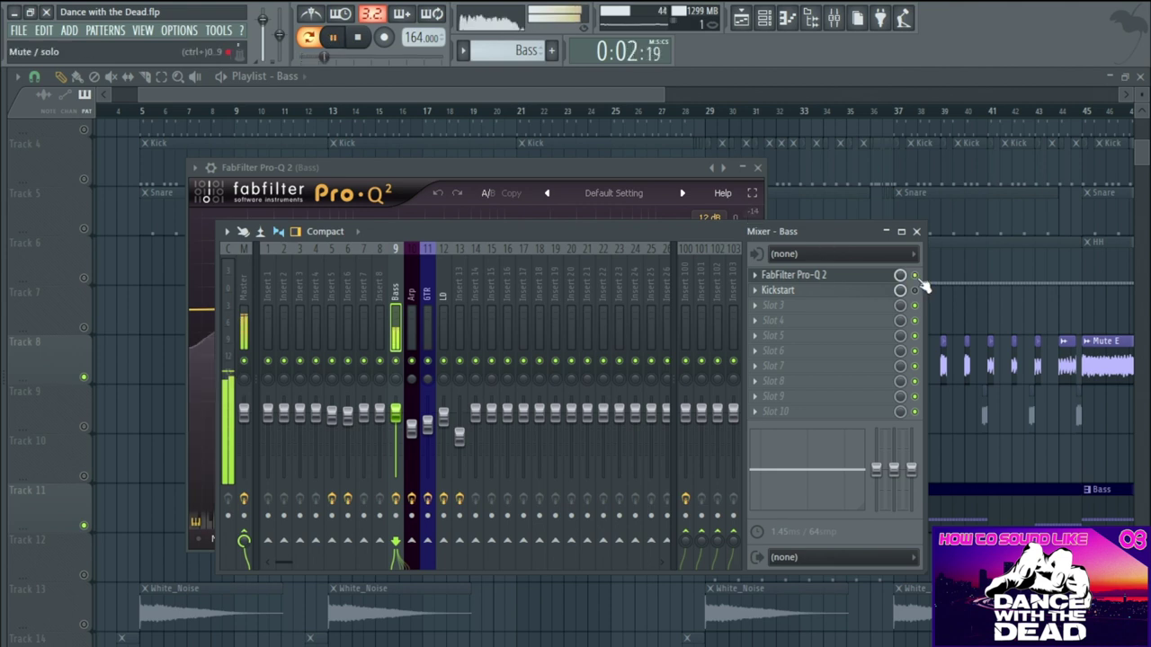
key(space)
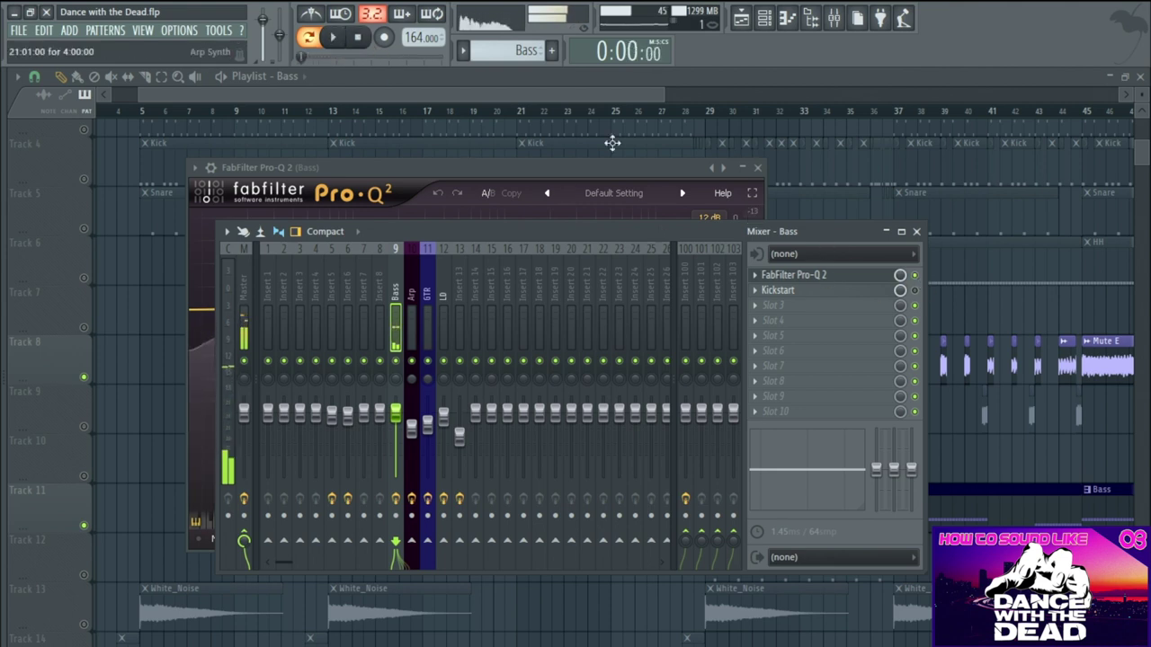
click(760, 169)
click(916, 231)
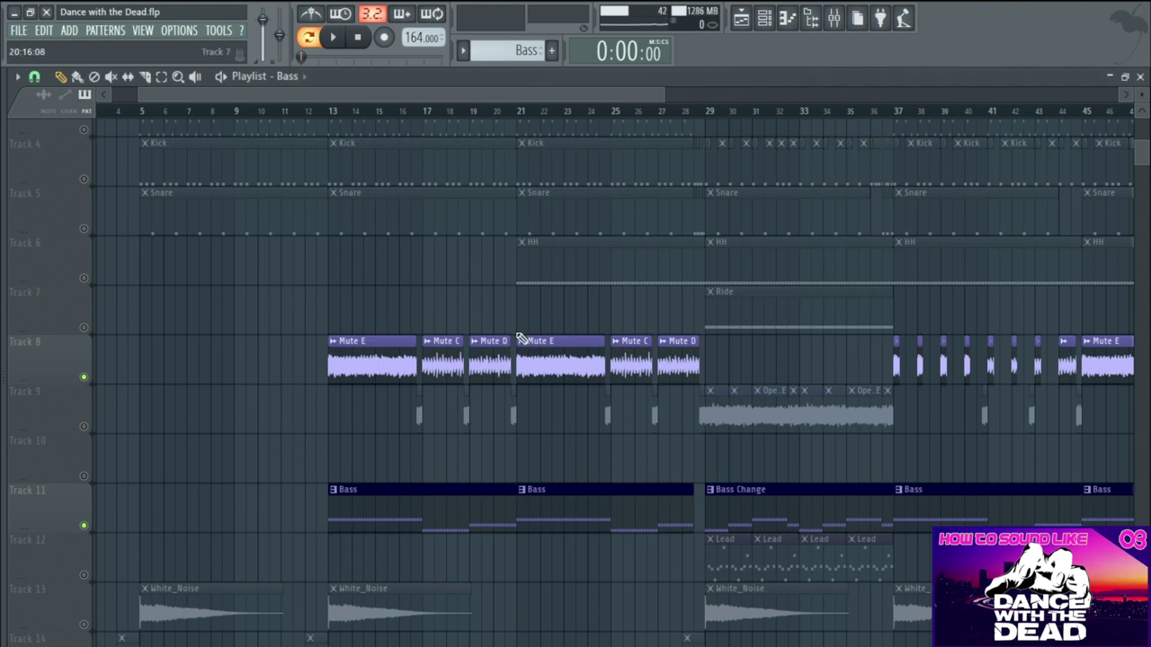
- Play the song from bar 13 with only the muted guitars and bass sounding
click(332, 110)
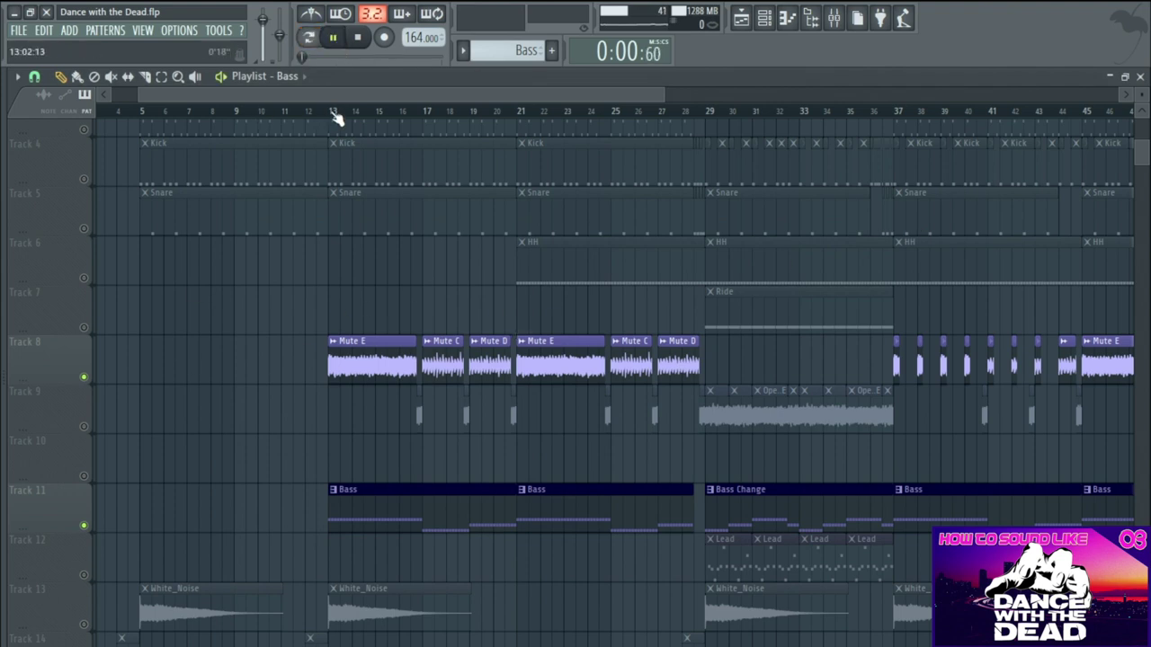
key(space)
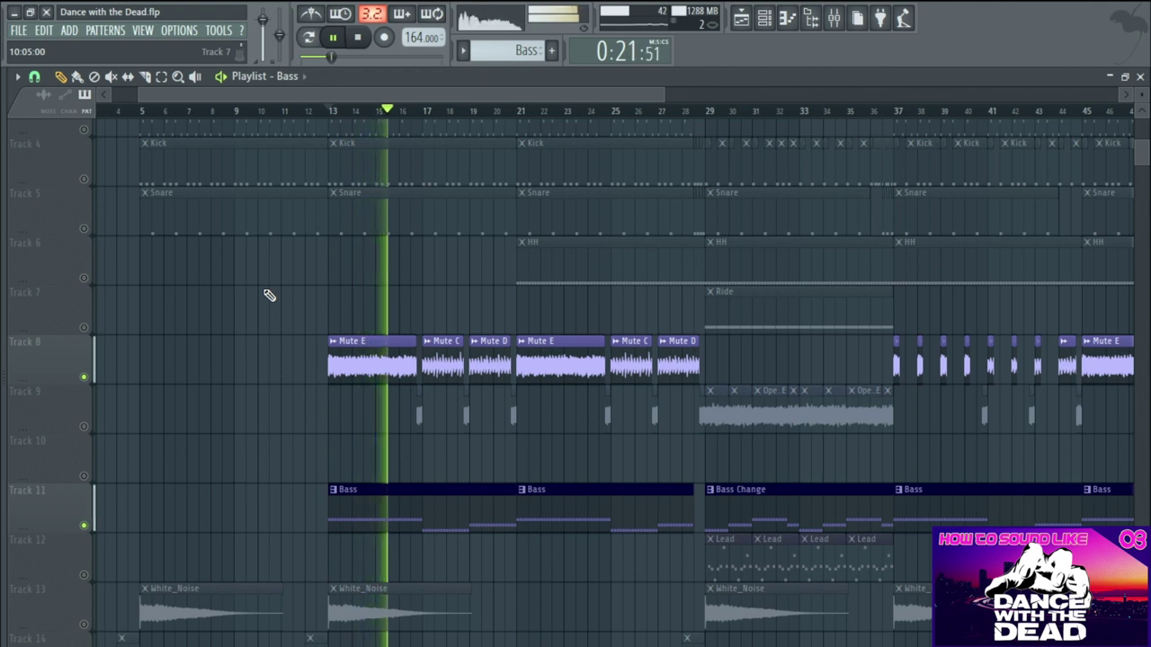
scroll(268, 295, down, 2)
scroll(249, 373, down, 2)
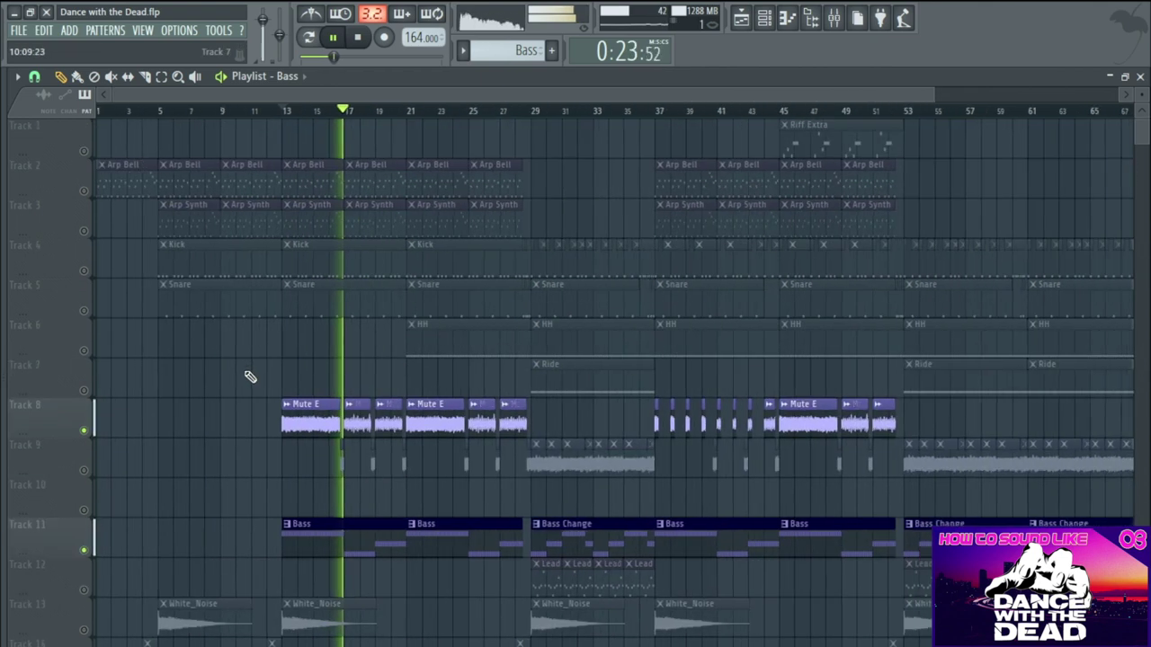
- Unmute all playlist tracks during playback to hear the full arrangement, then stop the song
click(85, 312)
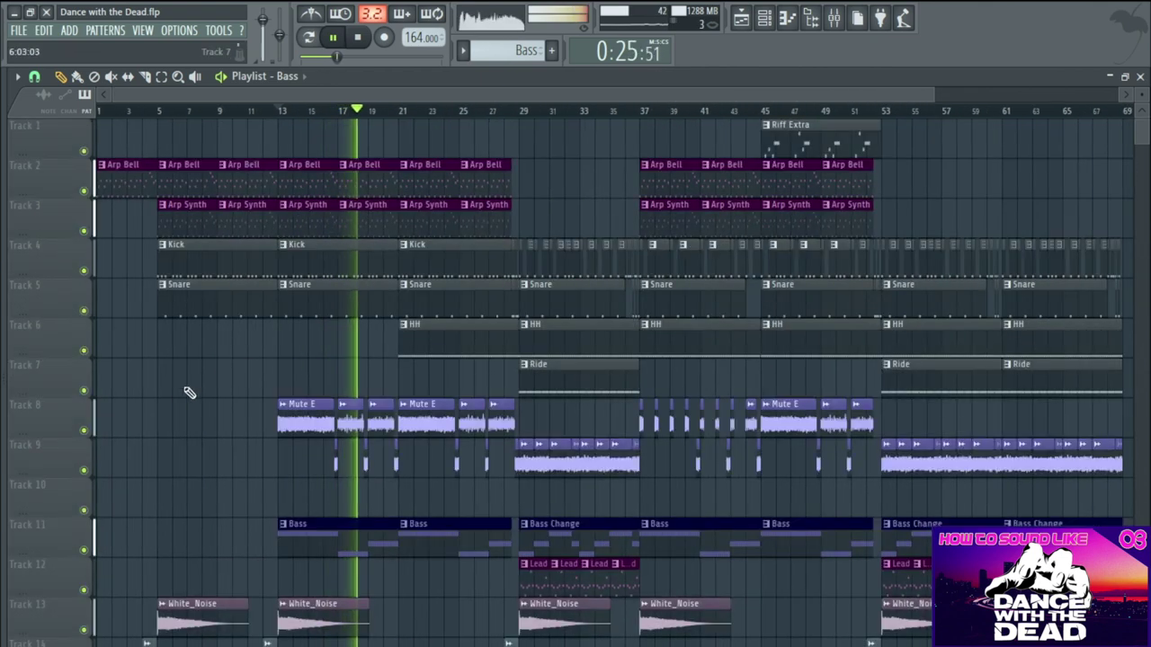
scroll(201, 355, down, 2)
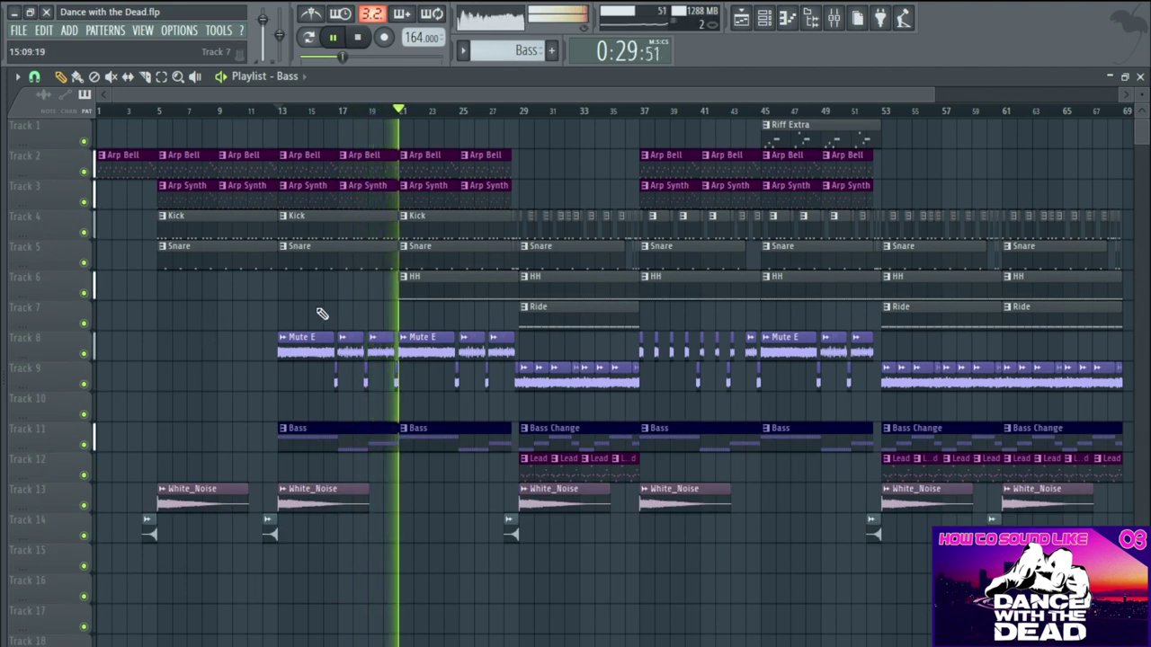
key(space)
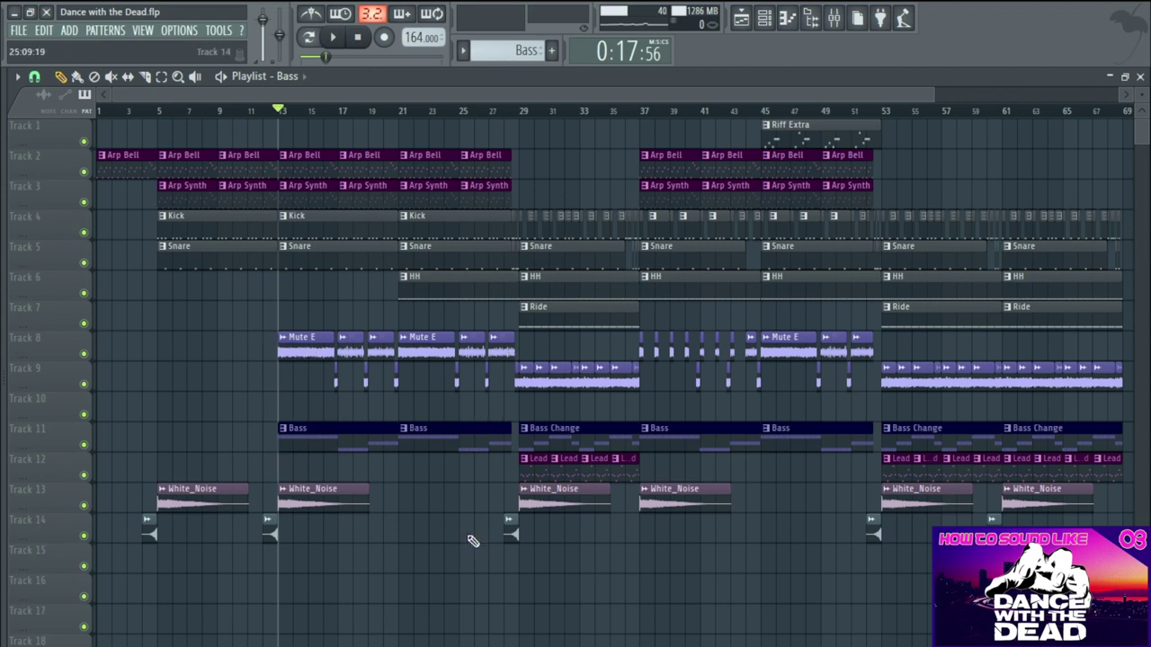
- Examine the Bass pattern's notes in the piano roll and audition C4, then close the piano roll and channel rack
scroll(426, 487, up, 2)
double_click(342, 442)
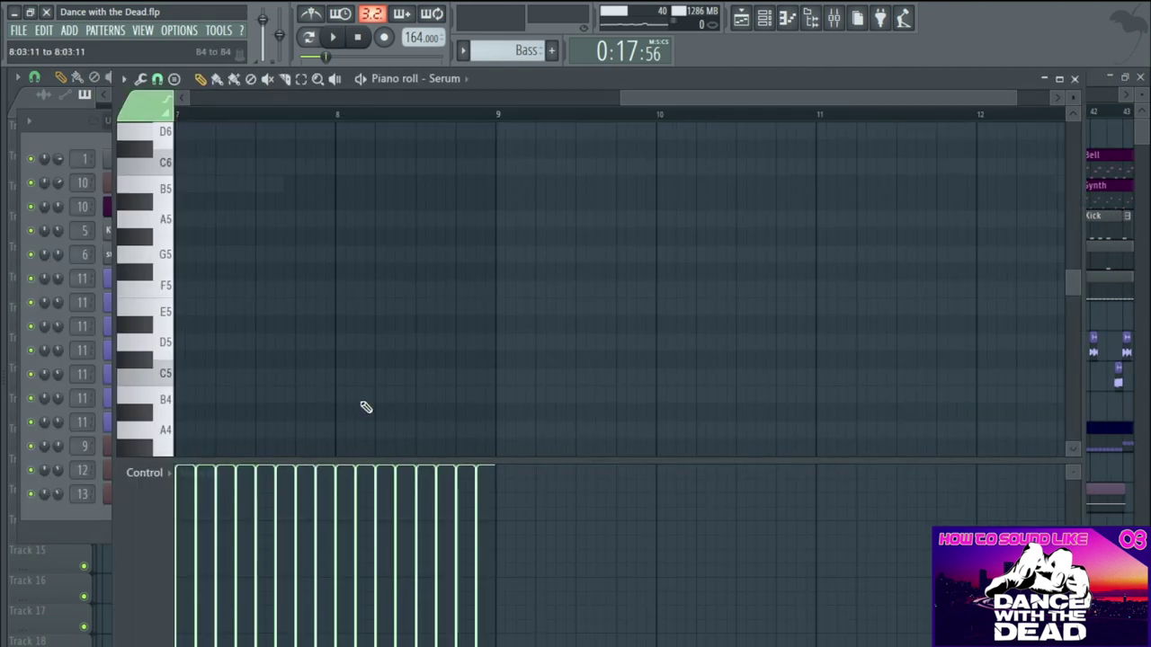
scroll(322, 333, down, 1)
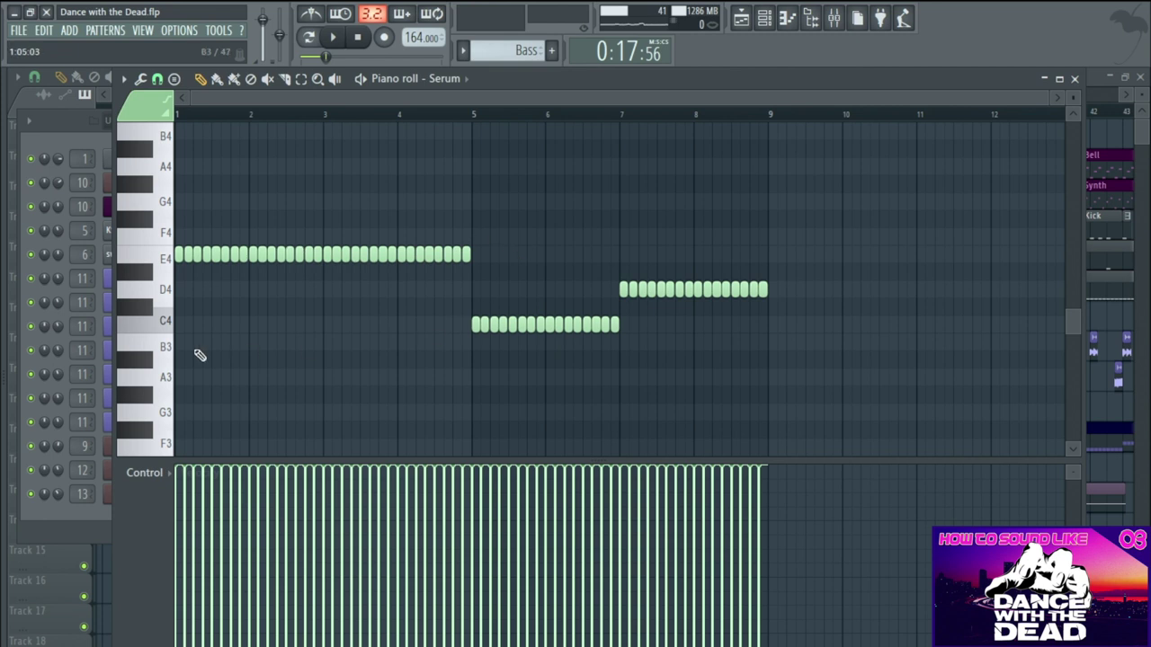
click(167, 324)
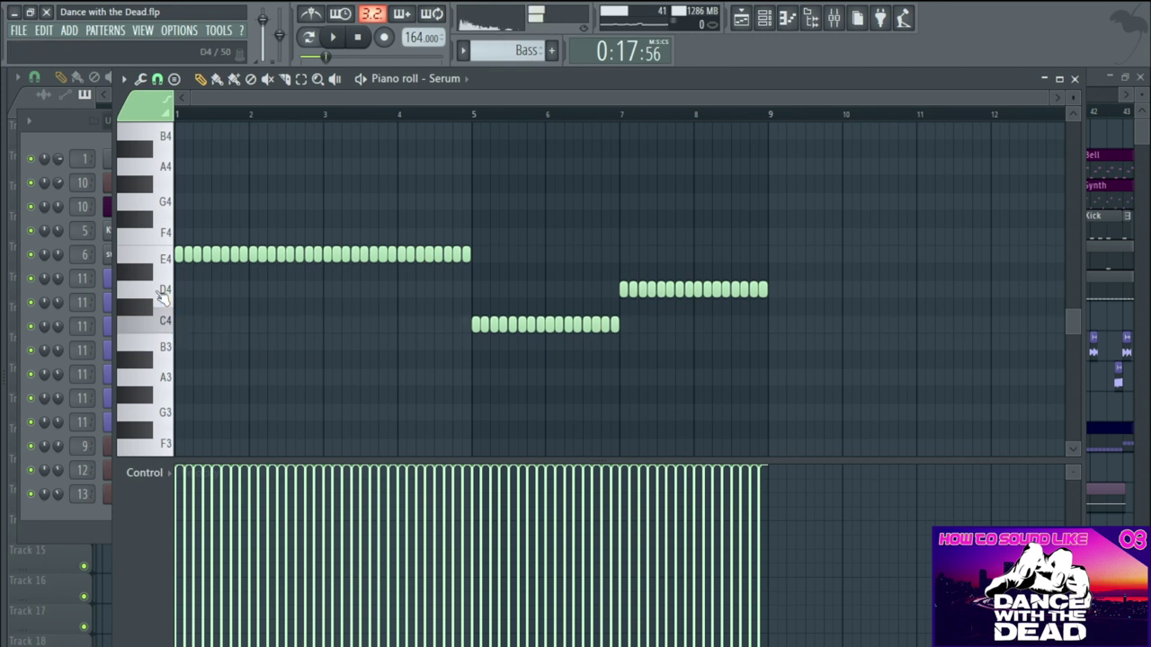
click(1074, 78)
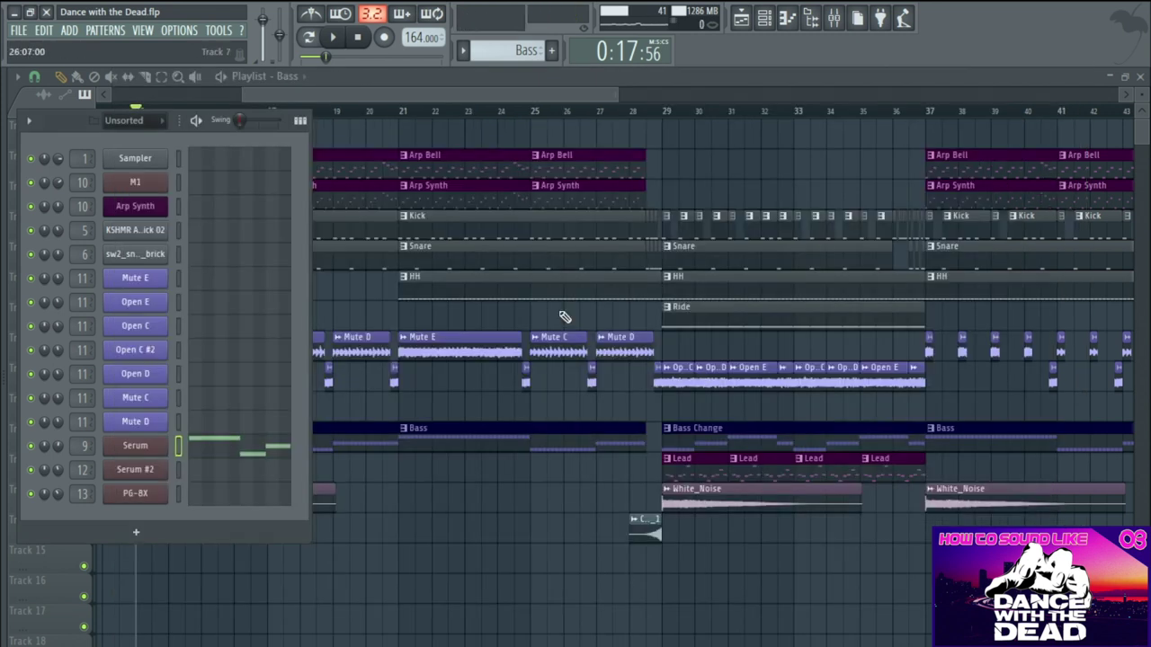
key(F6)
- Examine the notes of the Bass Change pattern at bar 29 in the piano roll, then return to the playlist
scroll(461, 412, up, 3)
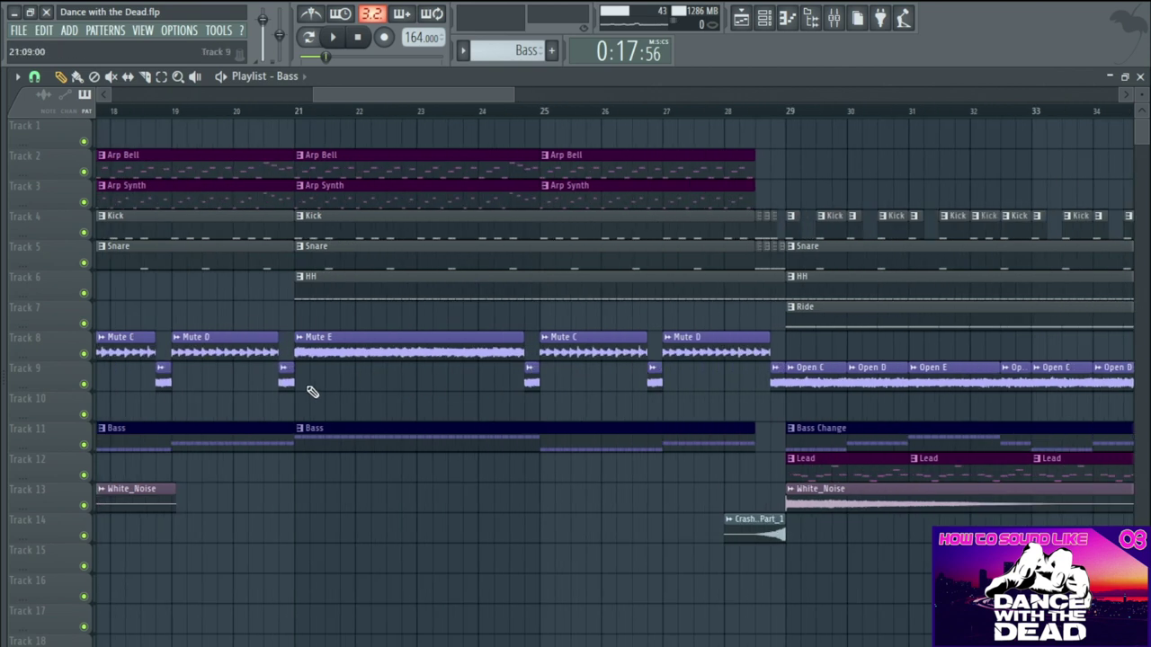
scroll(525, 438, down, 3)
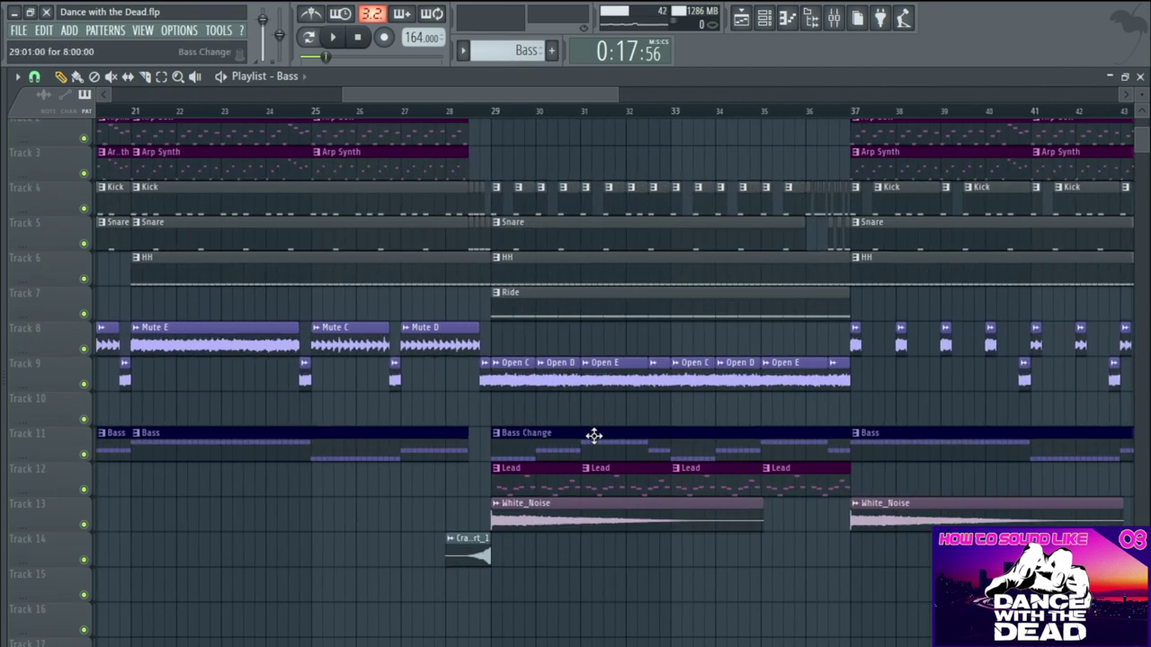
double_click(555, 442)
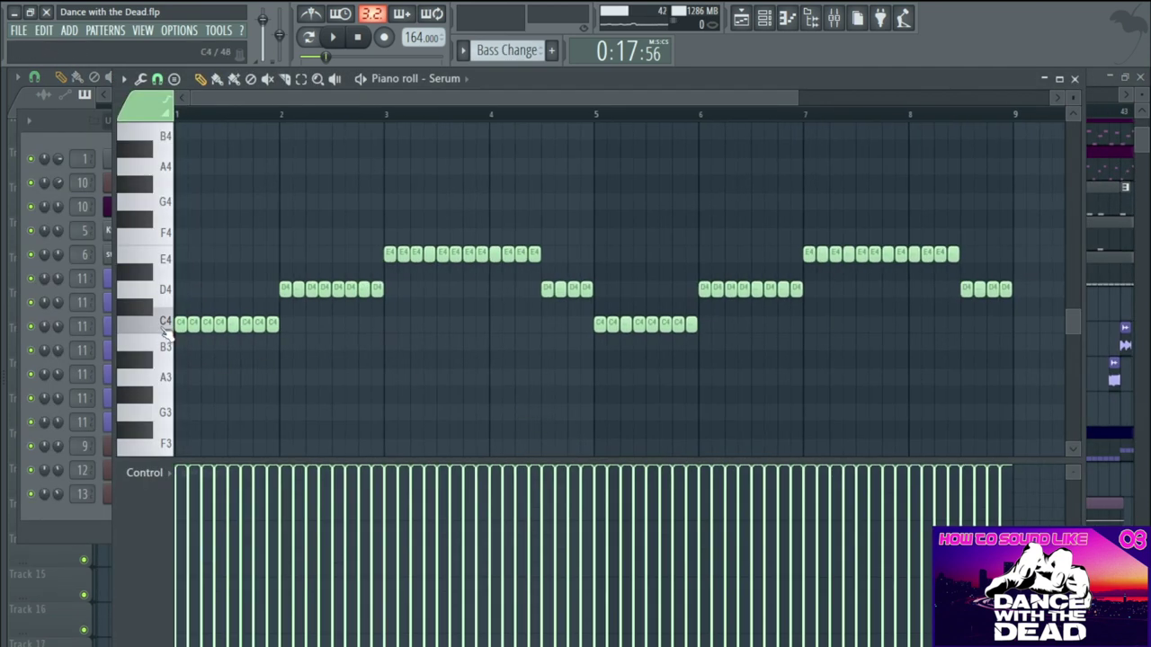
click(1074, 78)
key(F6)
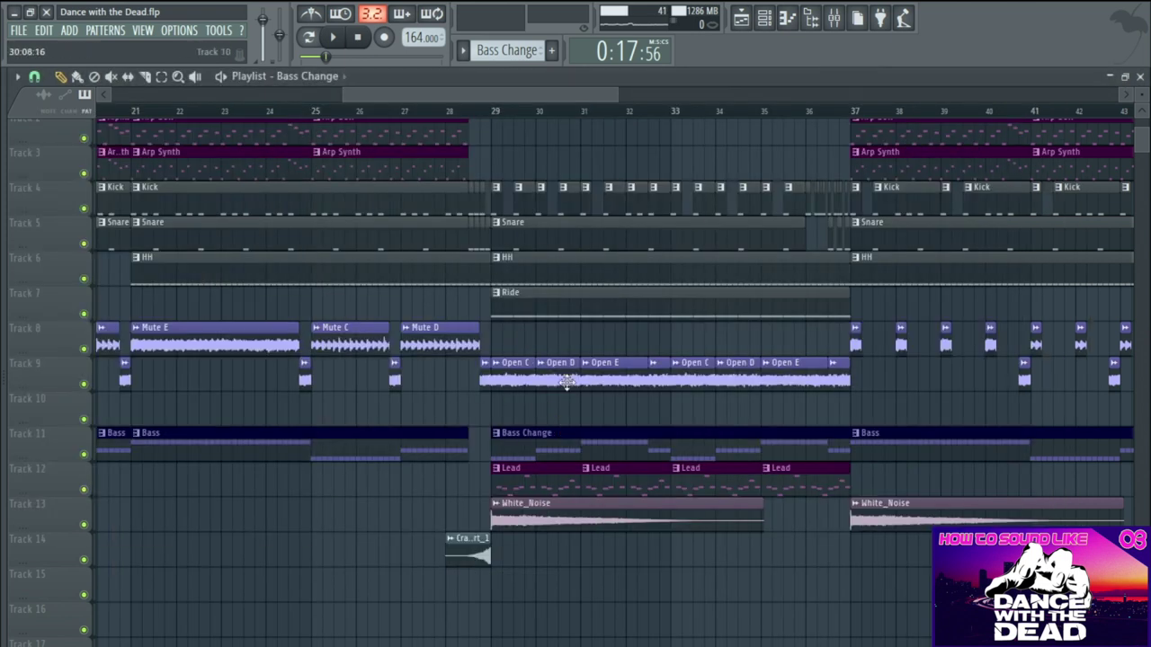
- Set the playback position midway through bar 27 and examine the Bass pattern's notes in the piano roll
click(436, 111)
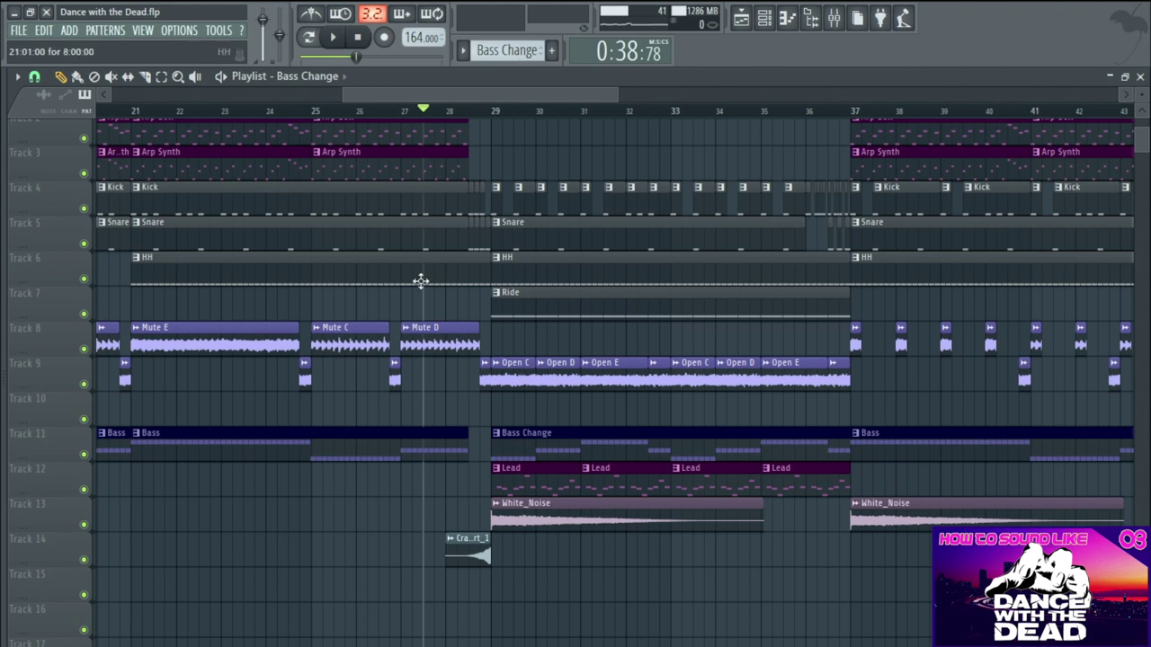
double_click(375, 441)
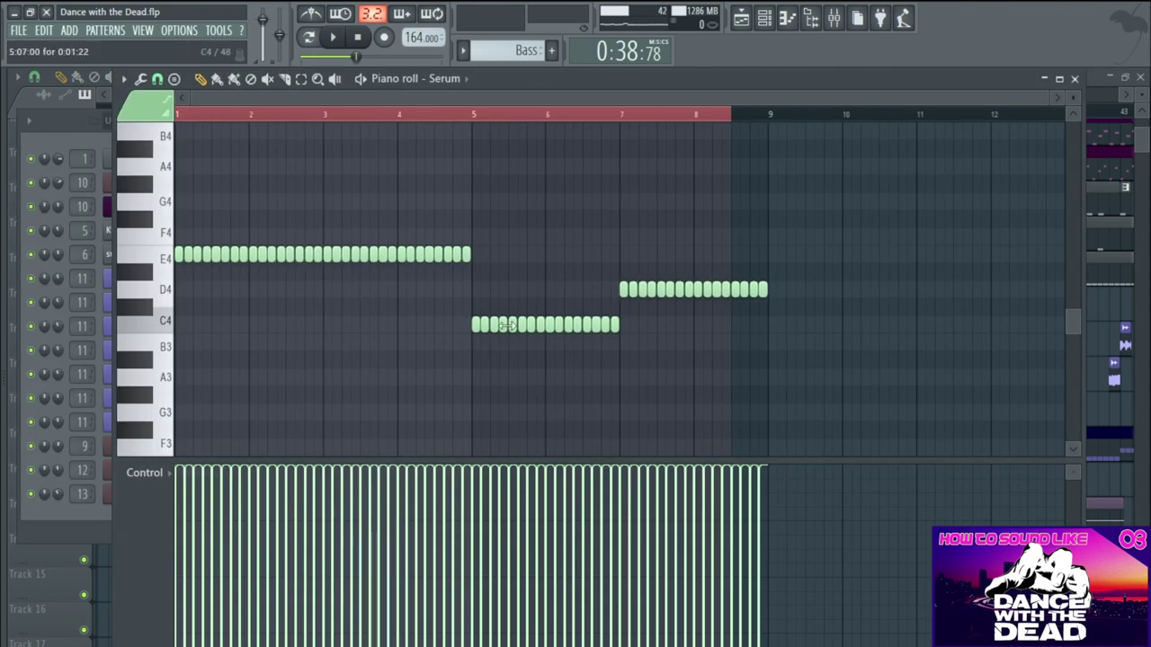
click(1073, 79)
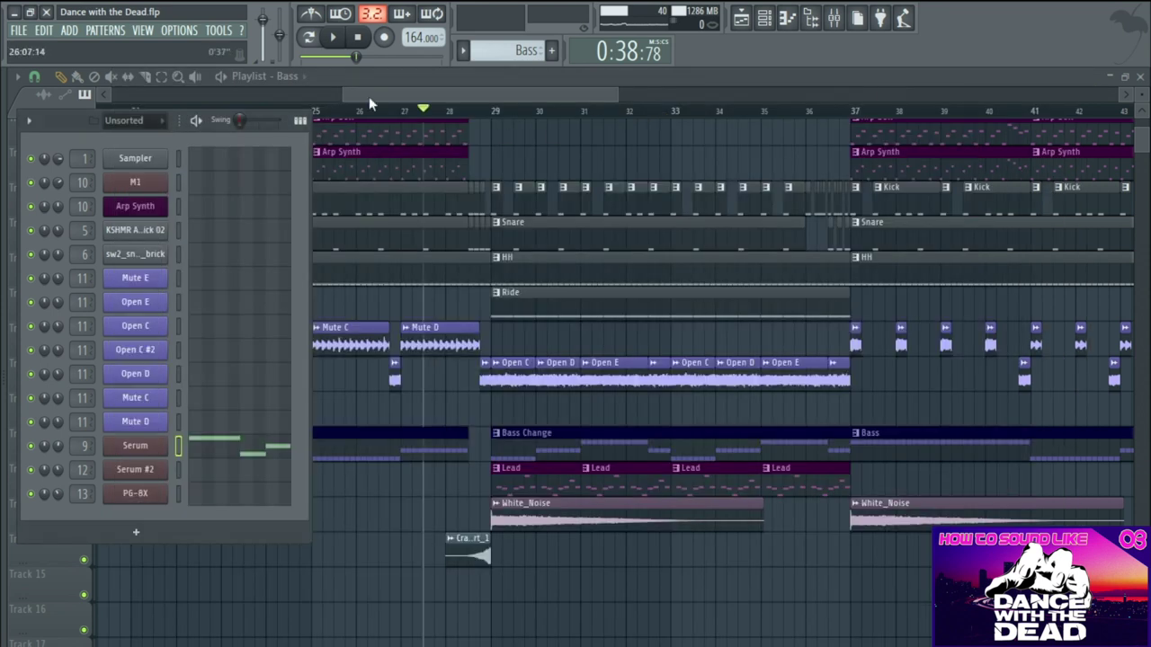
- Play the song from bar 27 through the Bass Change section with the channel rack closed, then stop it near bar 37
click(333, 37)
key(F6)
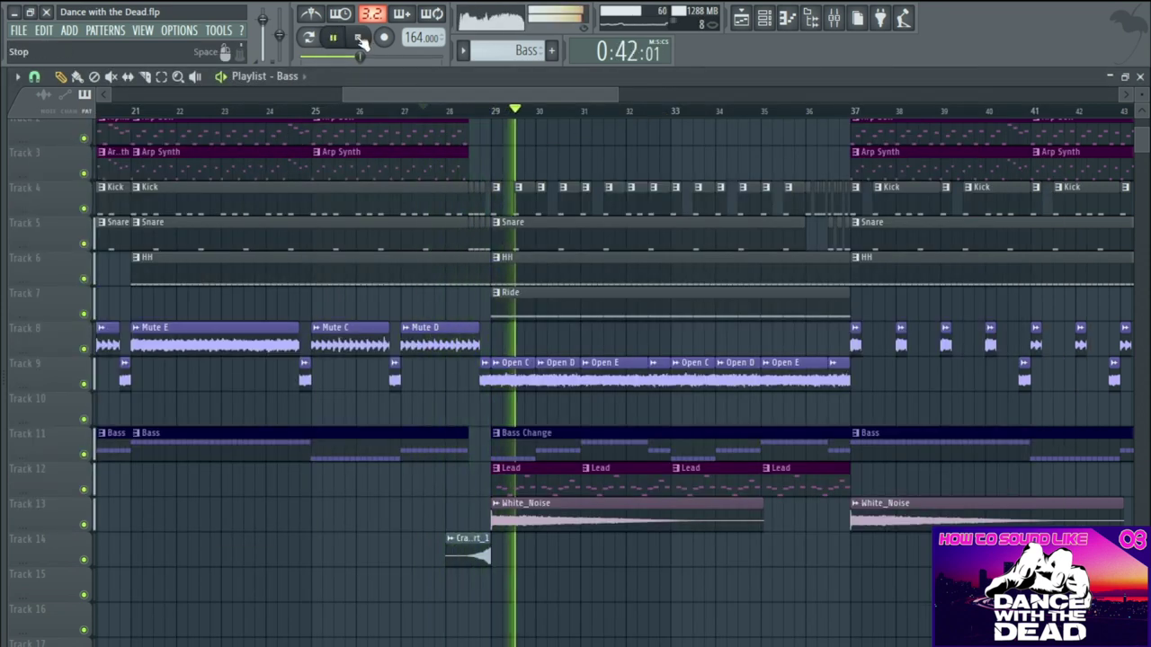
scroll(291, 180, down, 4)
scroll(468, 169, up, 1)
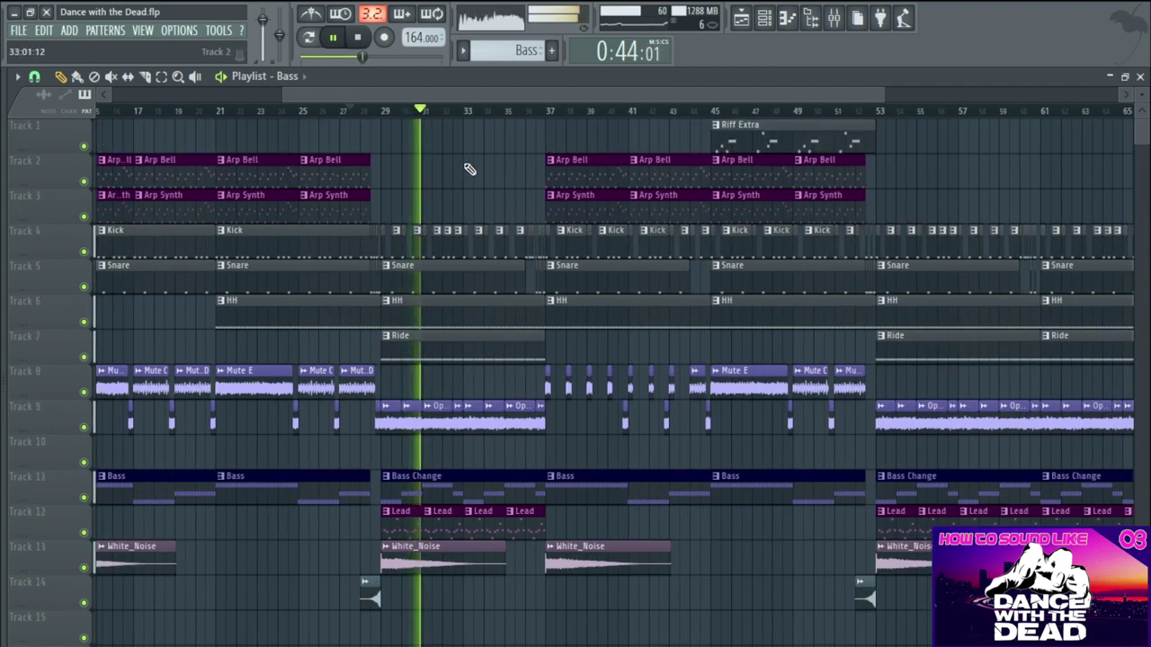
scroll(469, 169, down, 1)
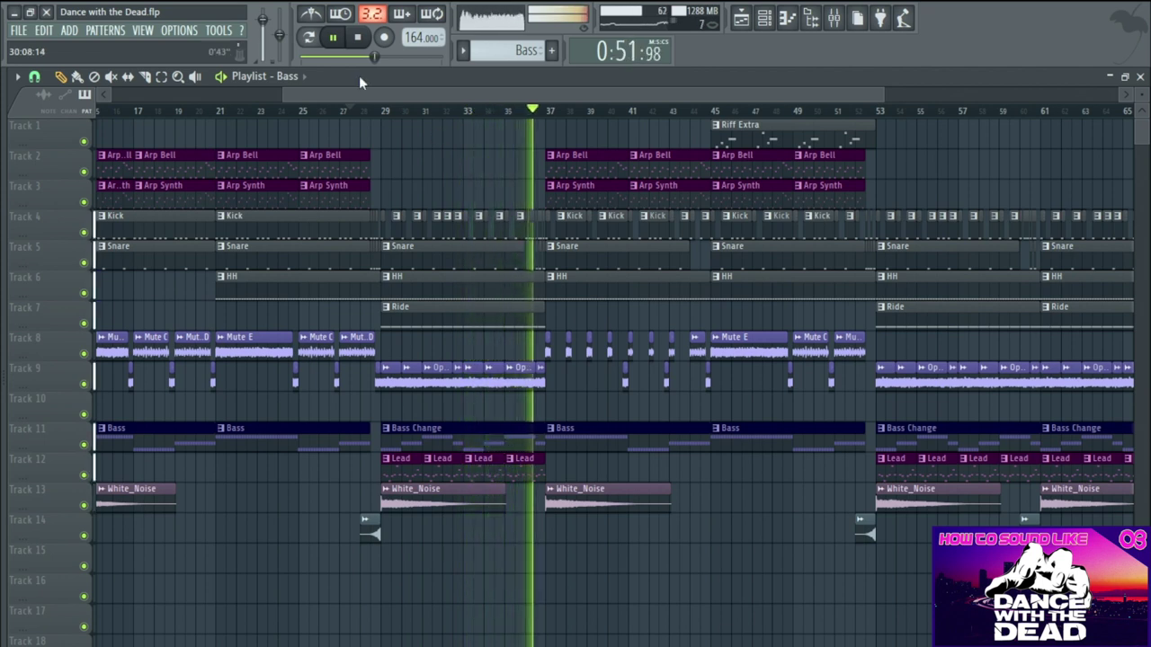
key(space)
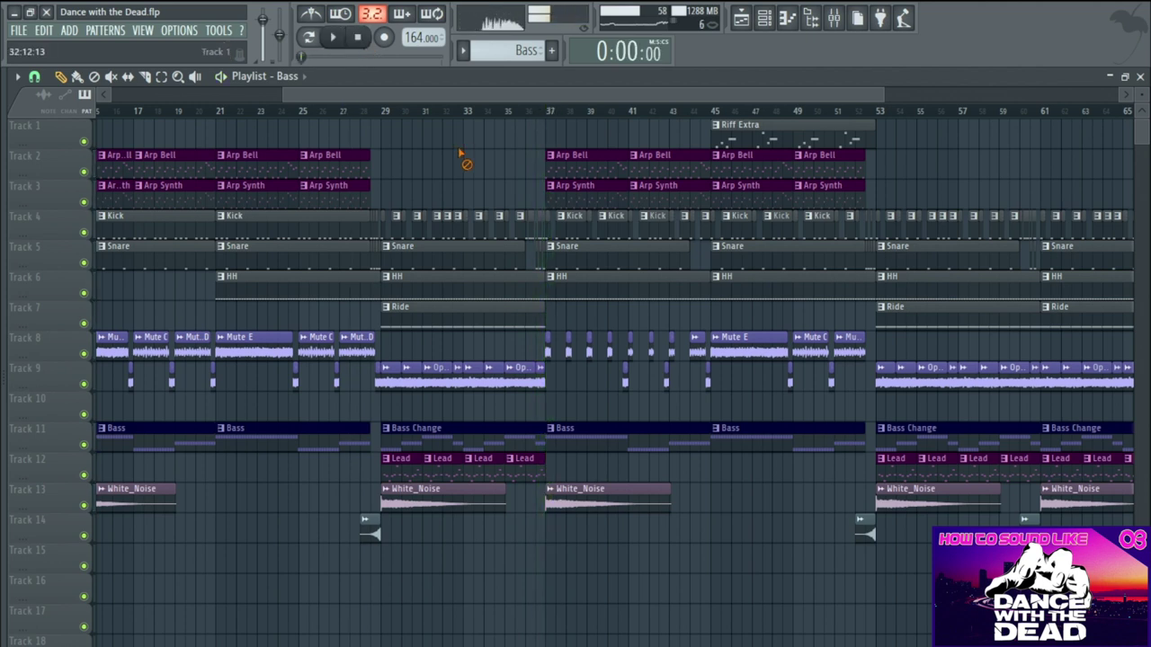
- Select the time range from bar 35 to bar 37 in the playlist
scroll(367, 221, up, 3)
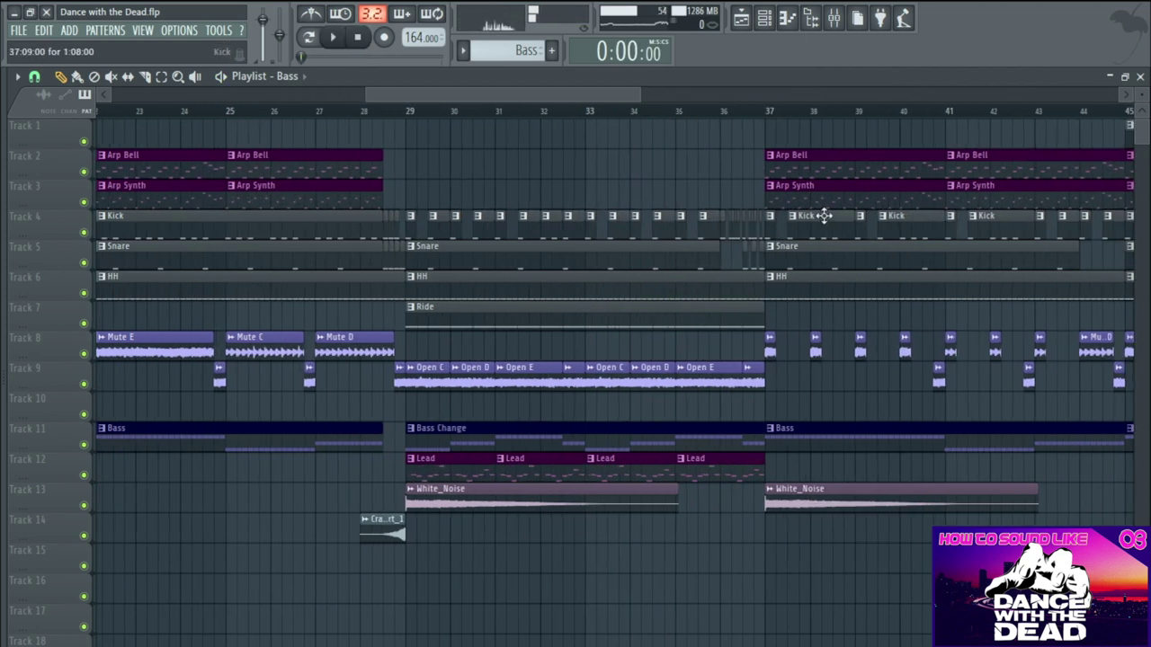
scroll(818, 213, up, 3)
scroll(303, 149, up, 2)
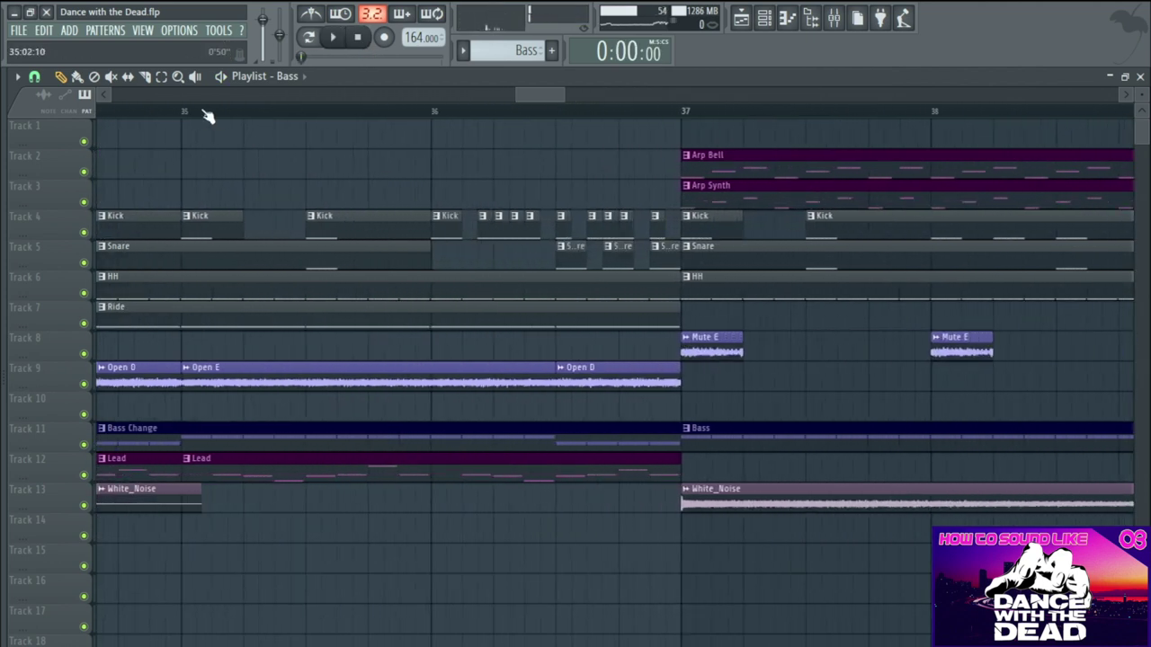
drag(188, 113, 681, 129)
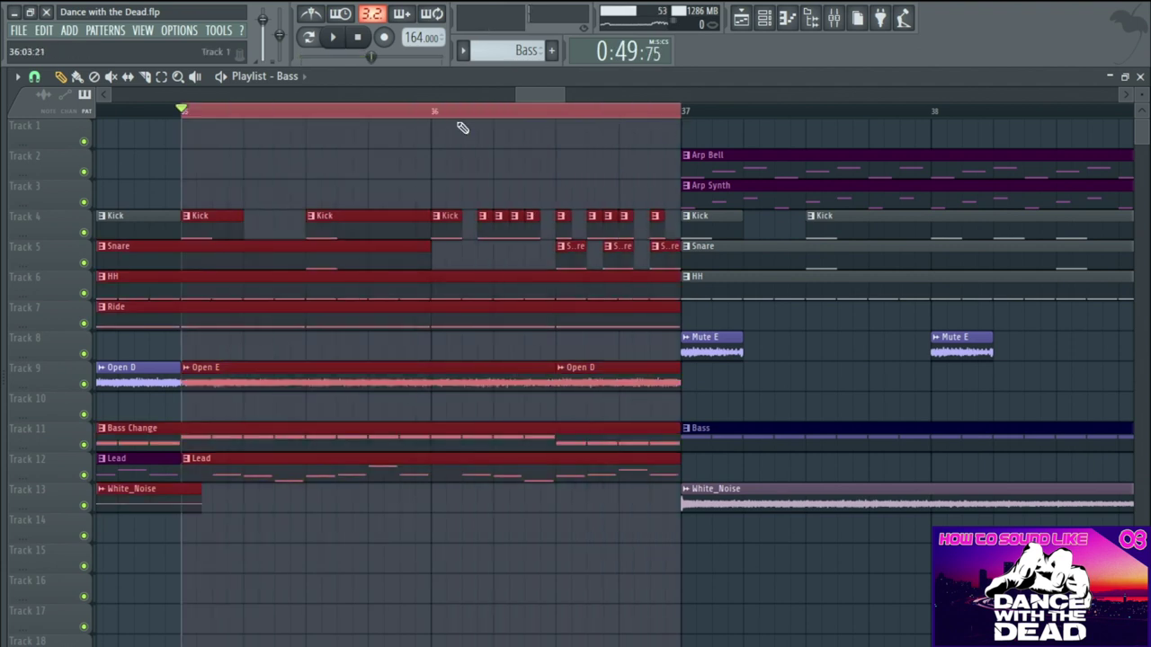
- Play the selected range with only the Kick and Snare tracks sounding, then stop playback and deselect the clips
click(340, 41)
right_click(84, 231)
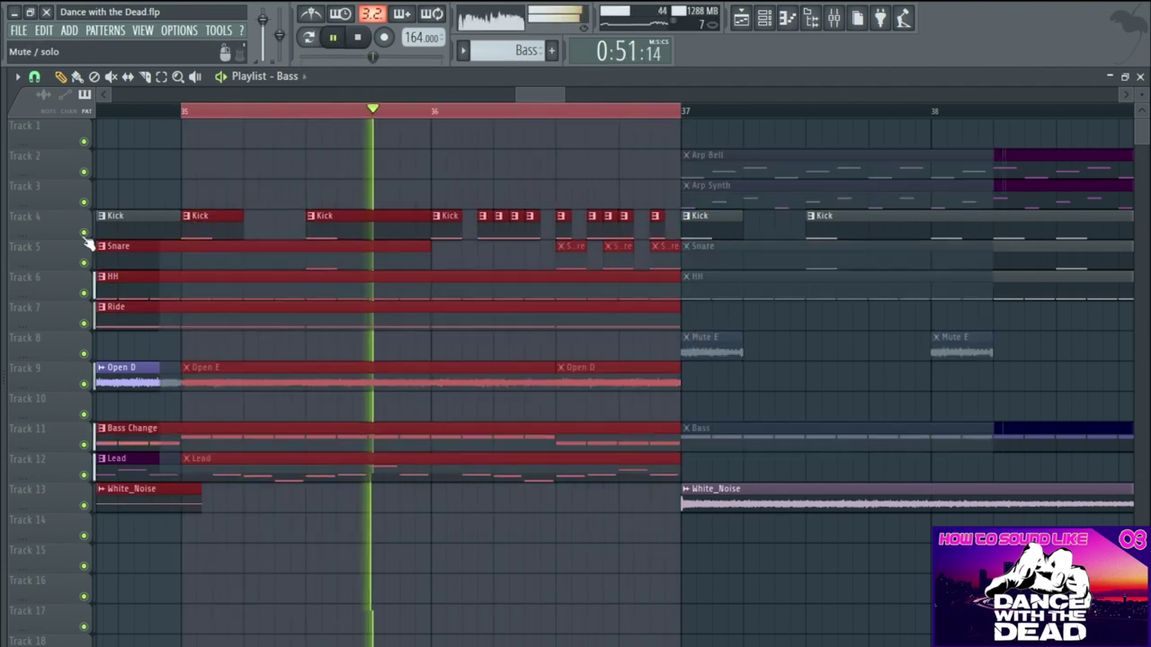
click(84, 263)
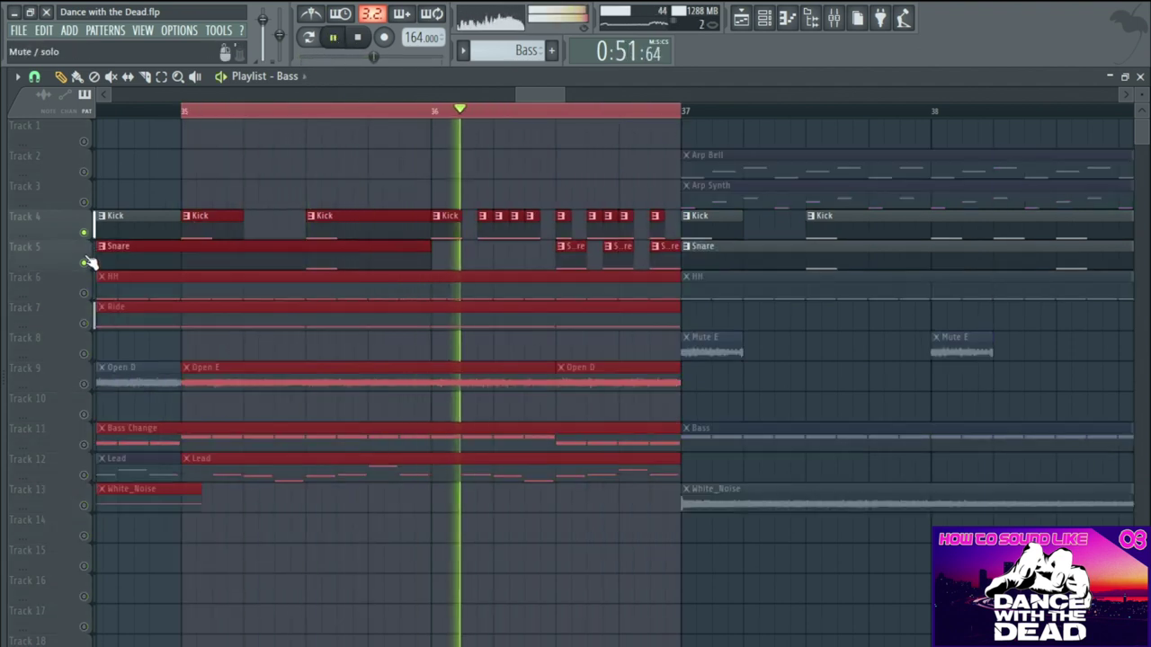
click(358, 37)
click(483, 286)
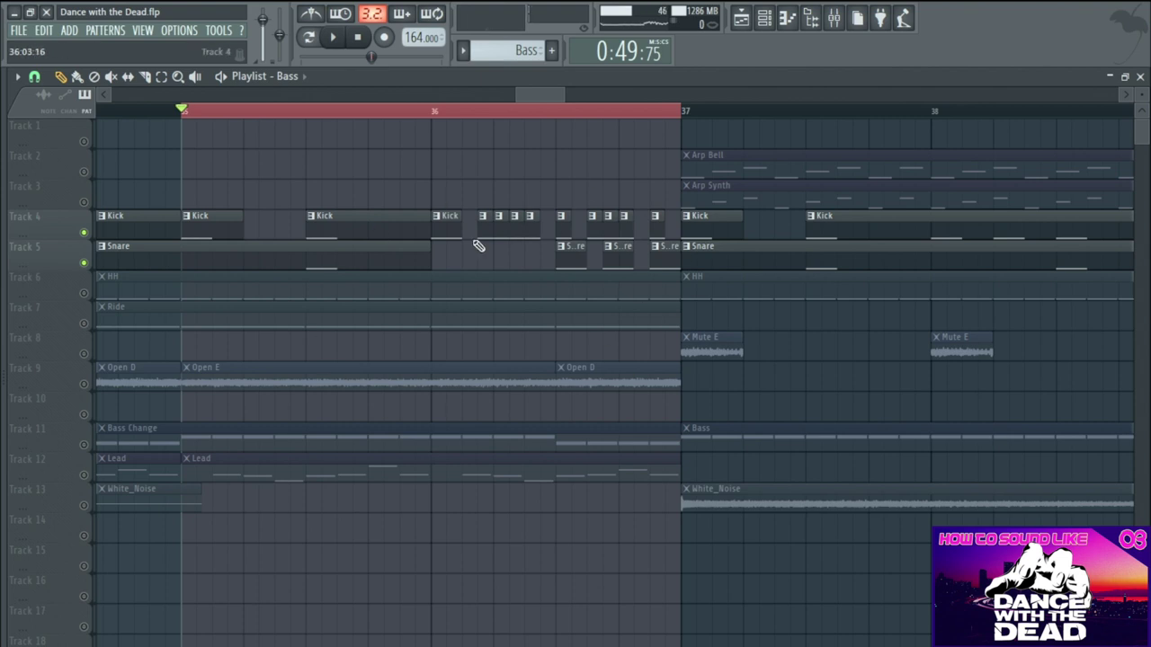
- Unmute all playlist tracks and select bars 29 to 37 as the playback range, leaving the clips deselected
scroll(488, 178, down, 8)
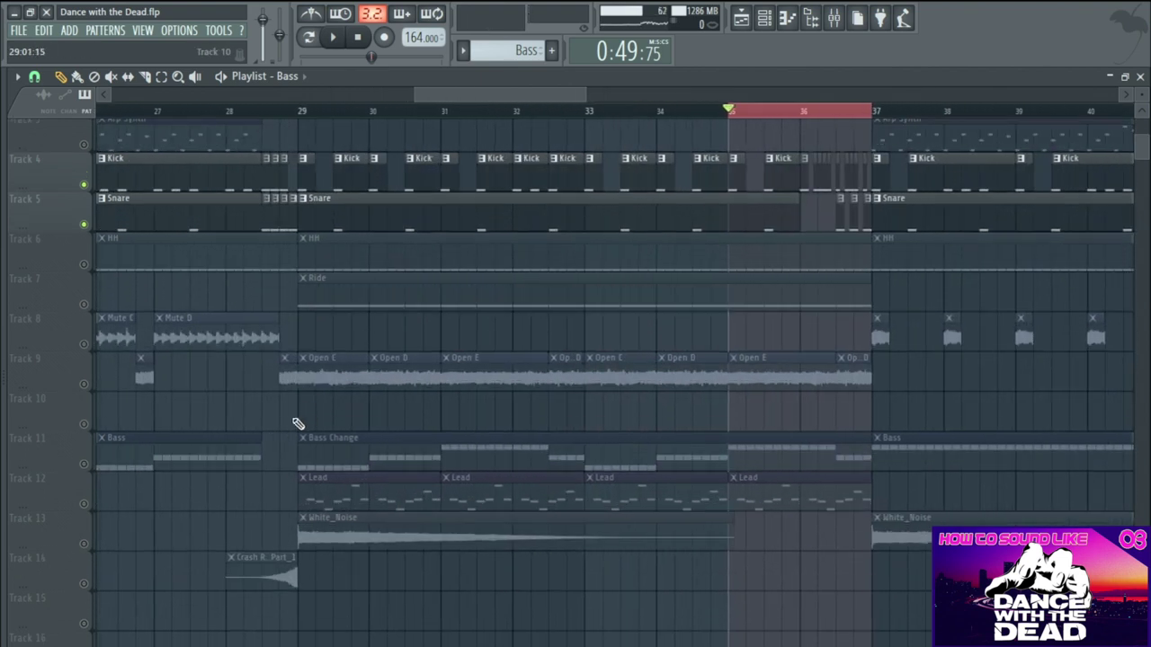
scroll(90, 508, up, 2)
drag(303, 111, 861, 135)
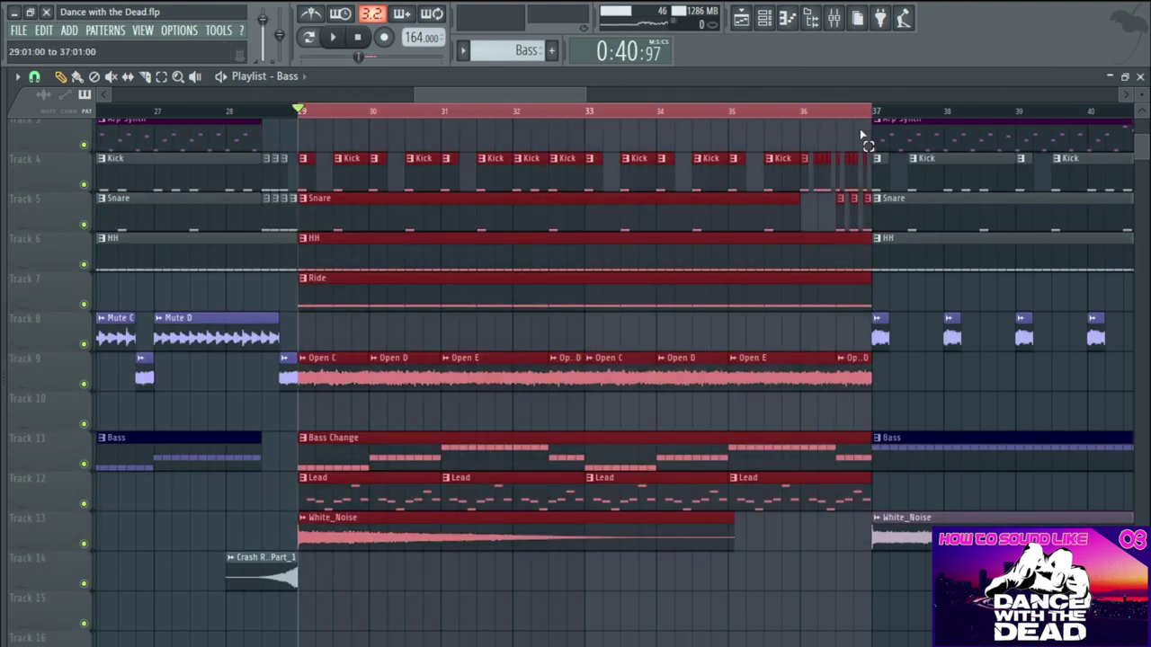
click(481, 418)
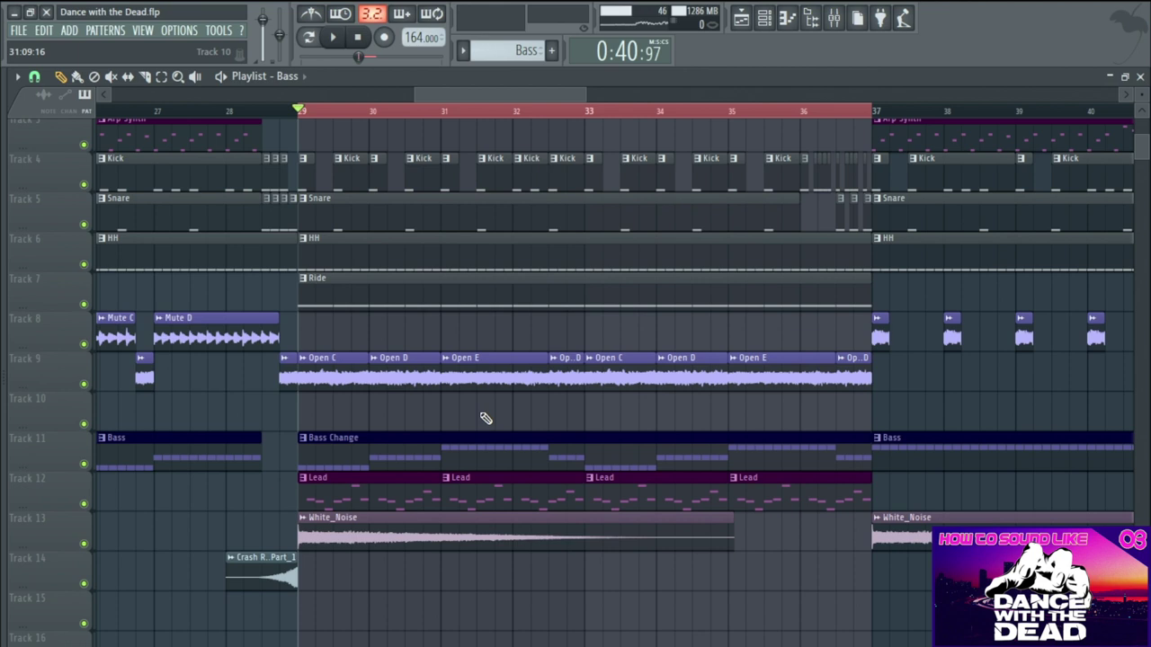
- Play bars 29 to 37 while examining the Lead pattern's notes in the piano roll, then stop and return to the playlist
scroll(486, 419, down, 3)
scroll(436, 302, down, 2)
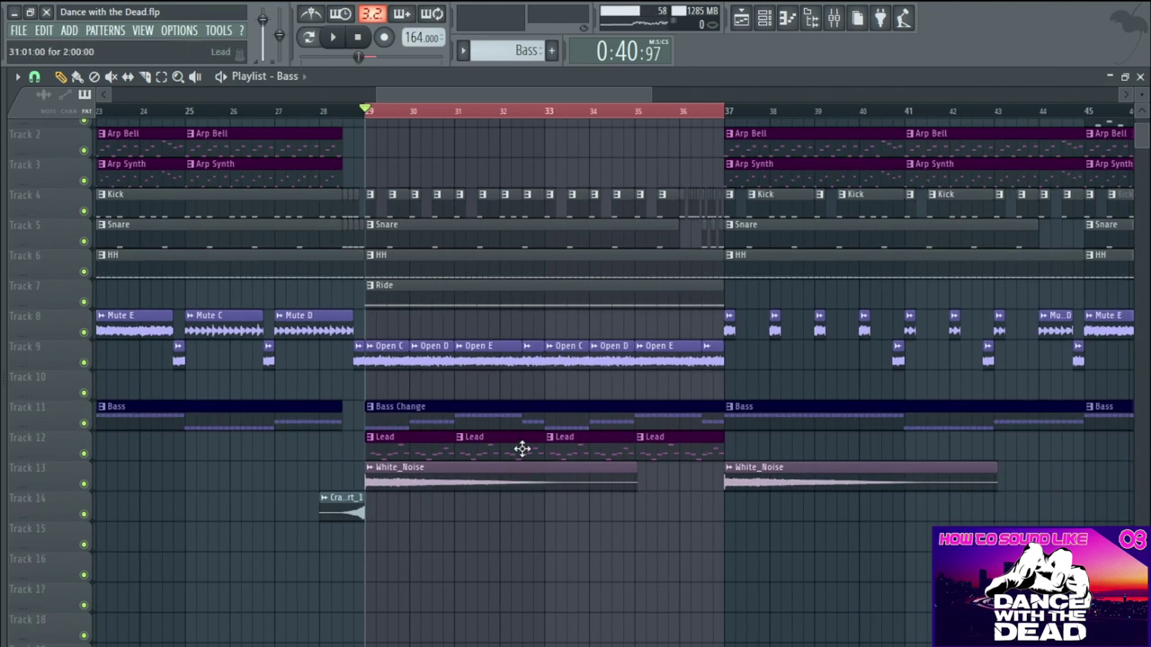
click(331, 37)
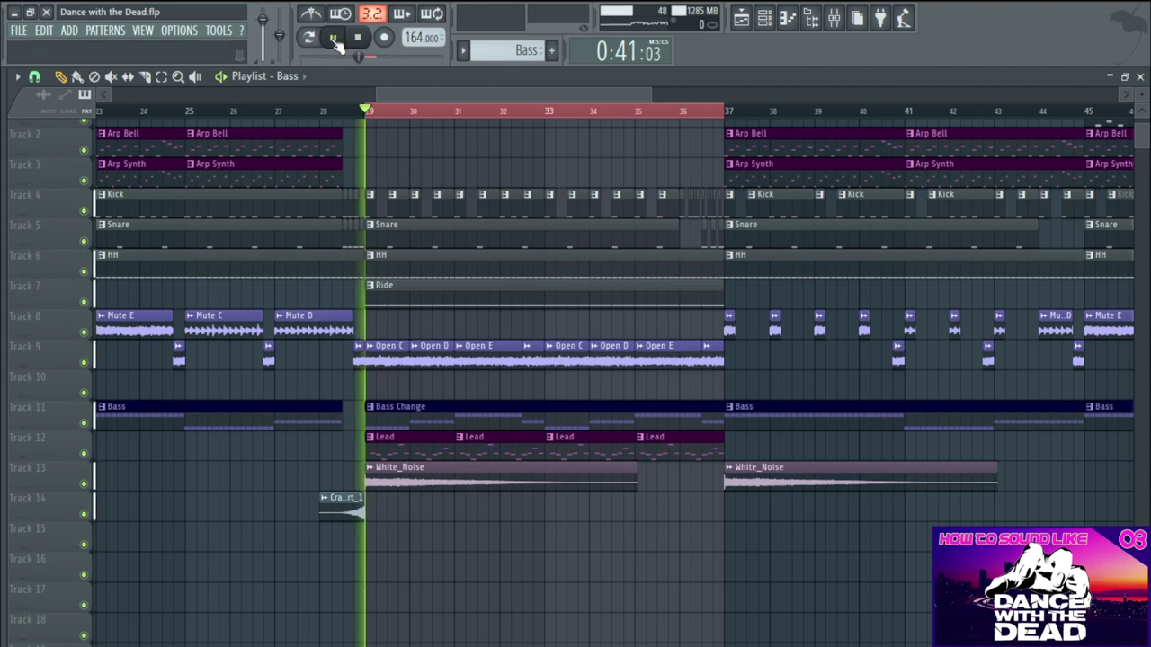
click(421, 444)
double_click(421, 444)
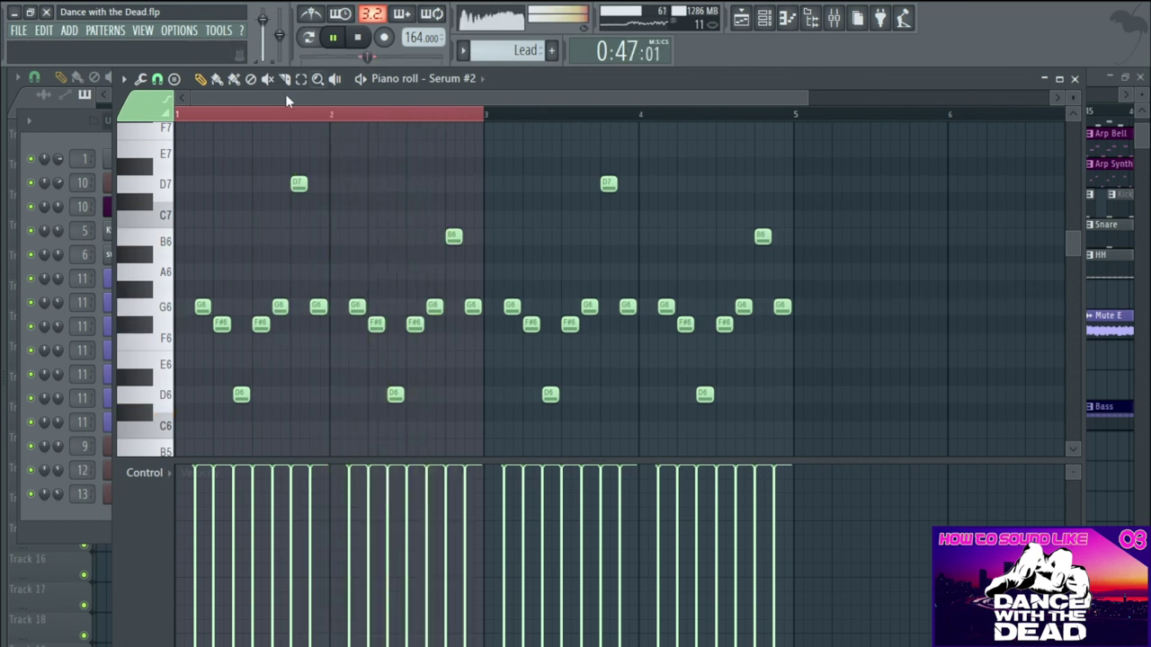
click(181, 115)
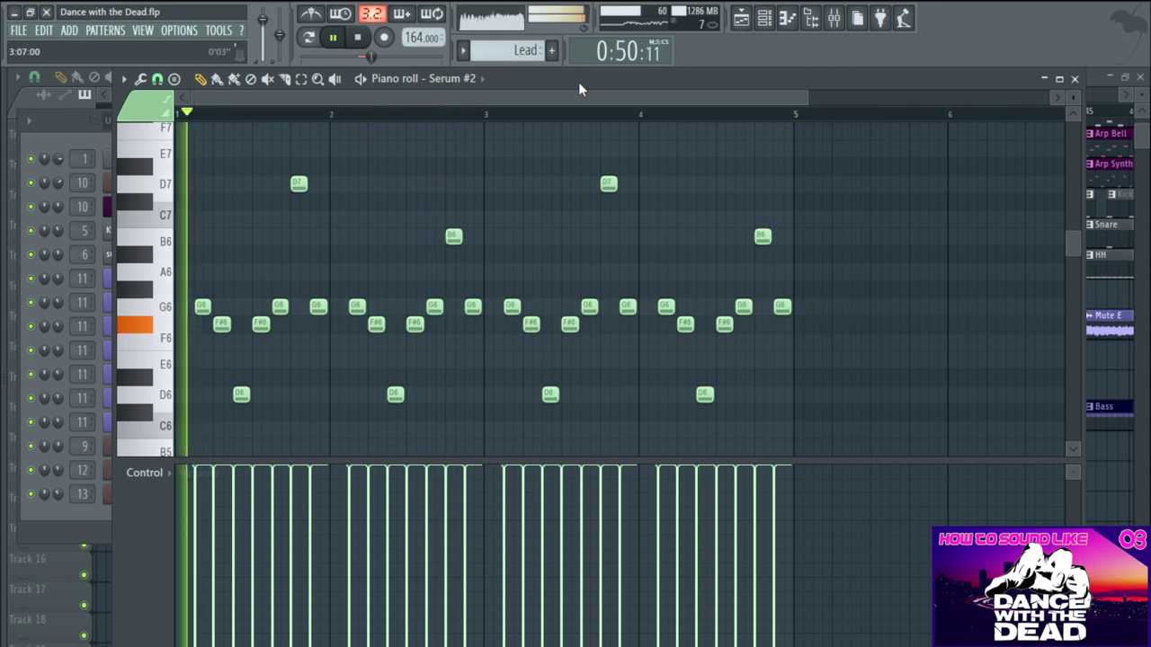
click(1074, 78)
key(space)
key(F6)
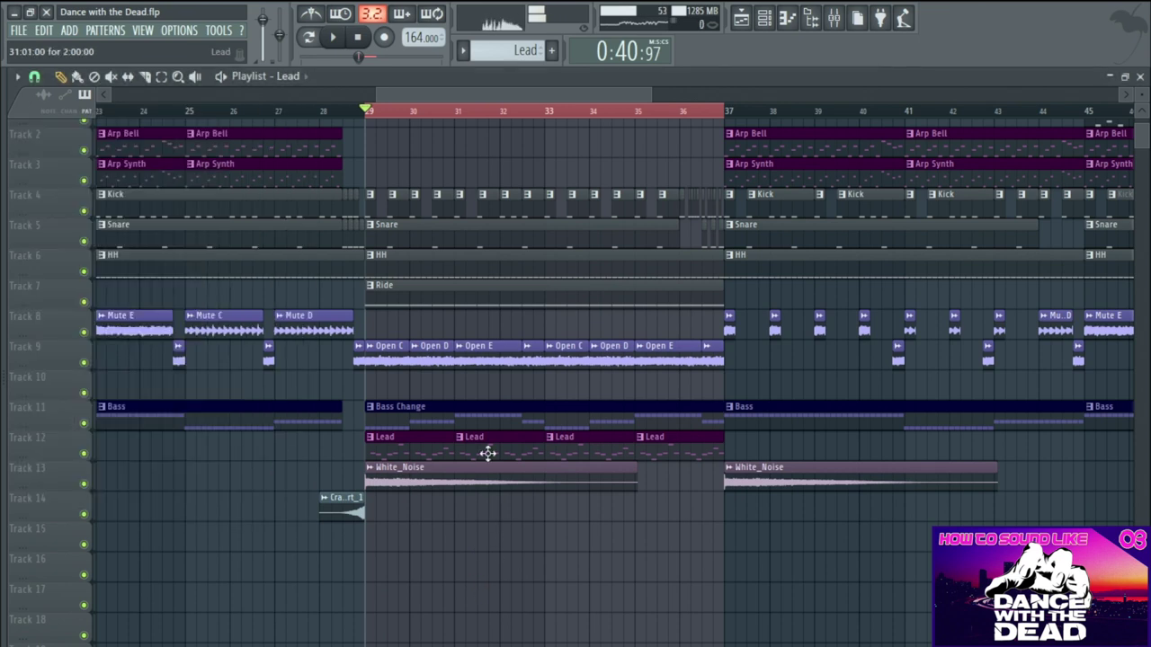
- Show the whole arrangement, clear the time selection, and place the playback position at bar 35
scroll(424, 443, down, 5)
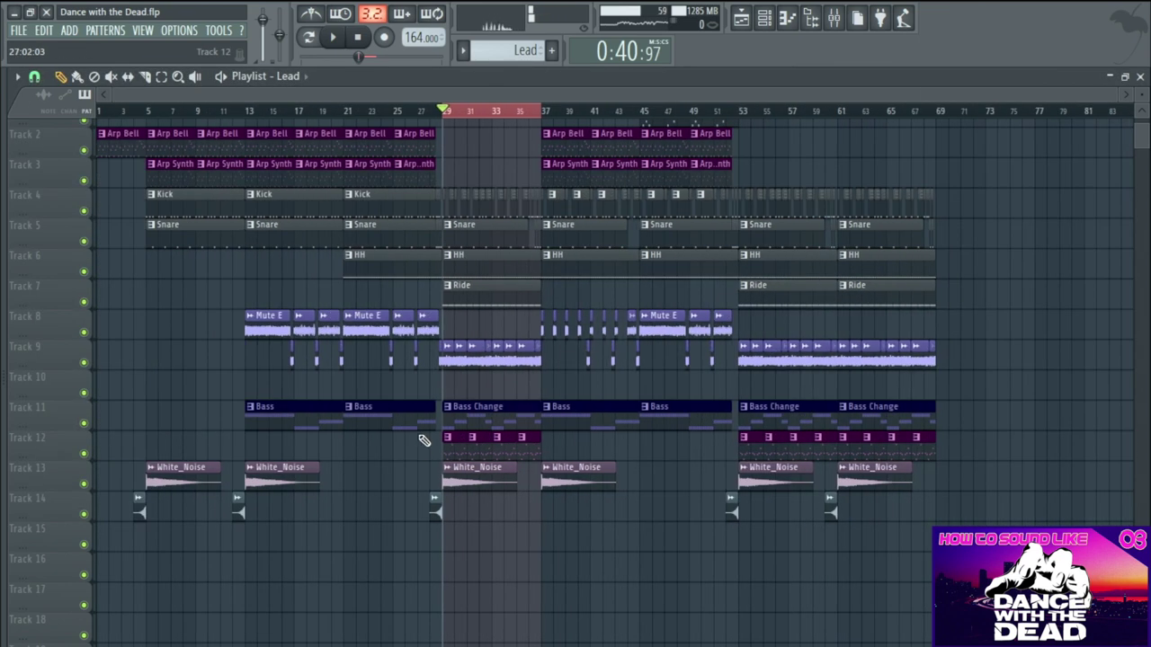
scroll(509, 168, up, 1)
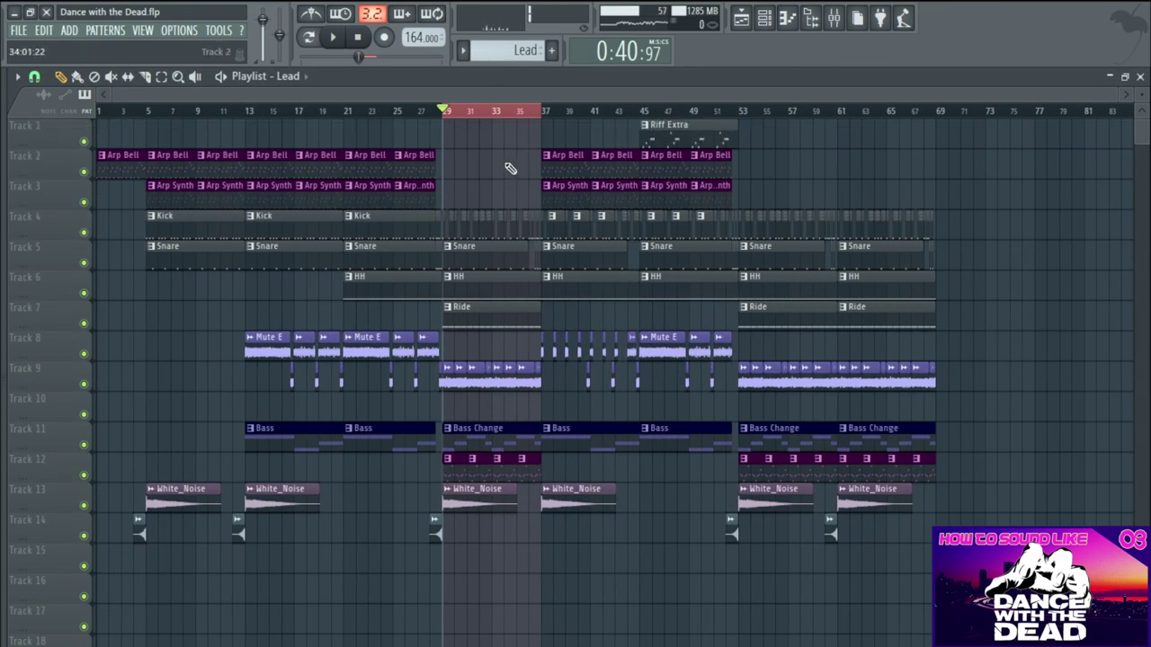
click(524, 115)
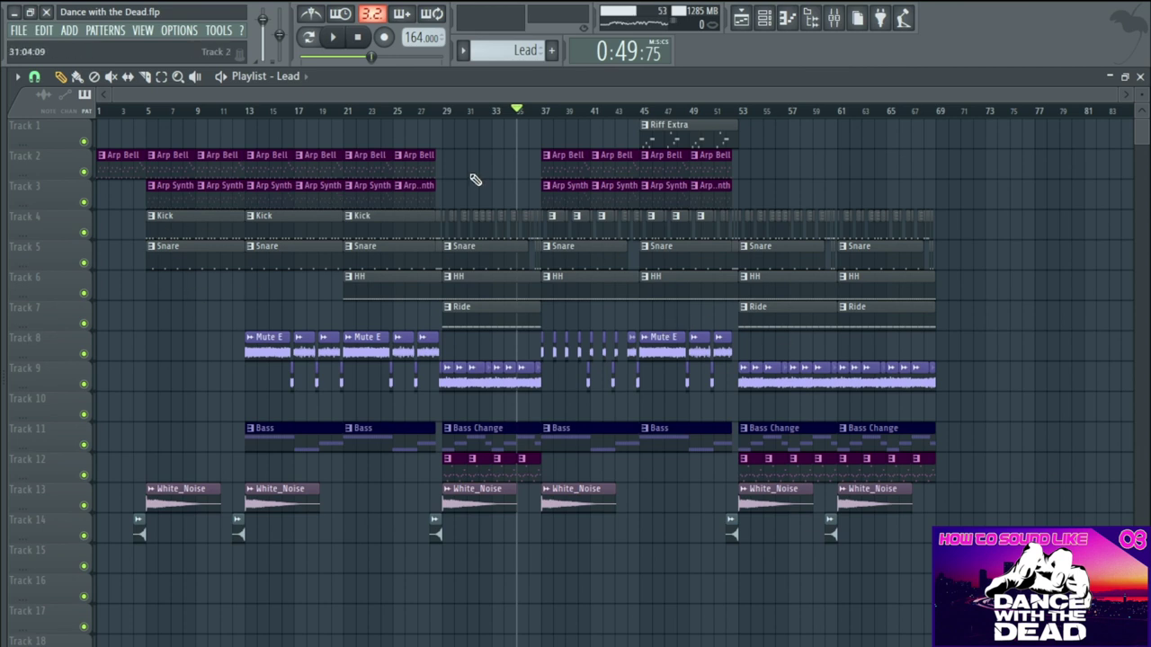
- Select the Arp Synth pattern at bar 5 and compare the intro's layers with the section starting at bar 29
scroll(75, 204, up, 3)
scroll(75, 204, up, 1)
click(285, 197)
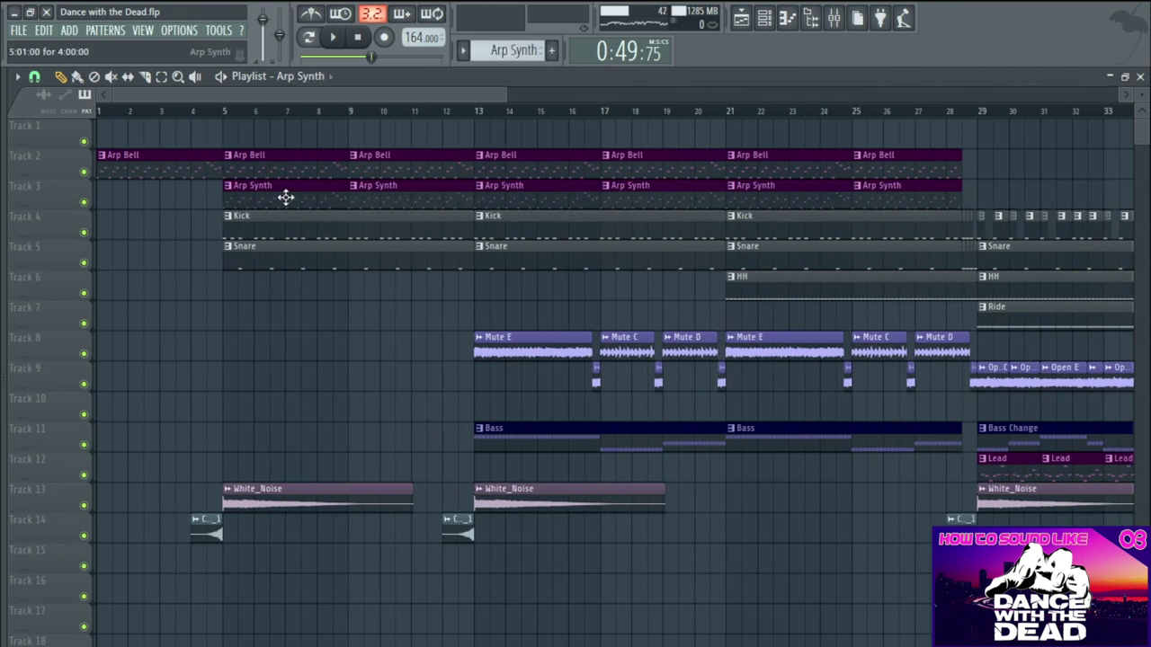
scroll(257, 264, down, 4)
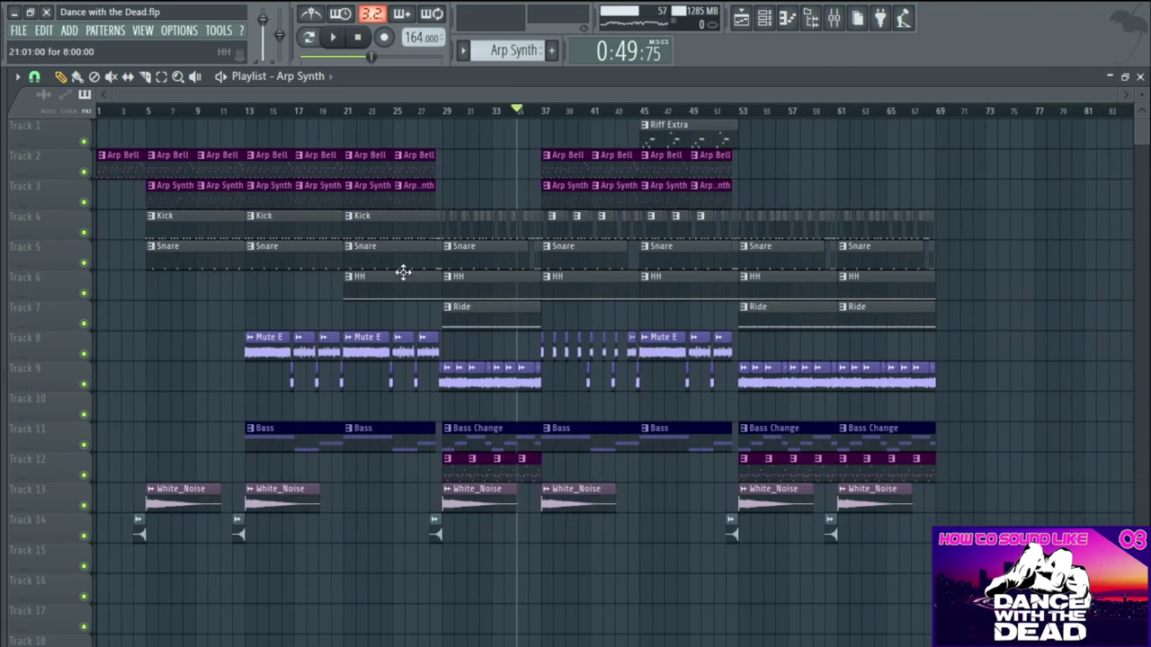
scroll(475, 224, up, 4)
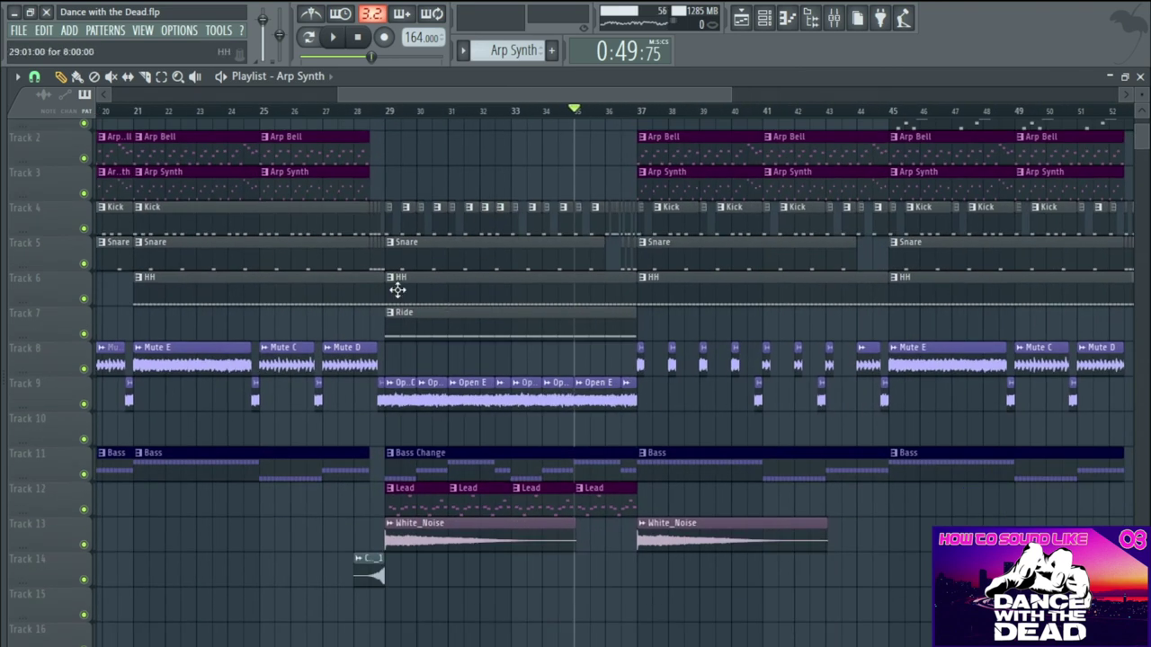
scroll(408, 292, down, 3)
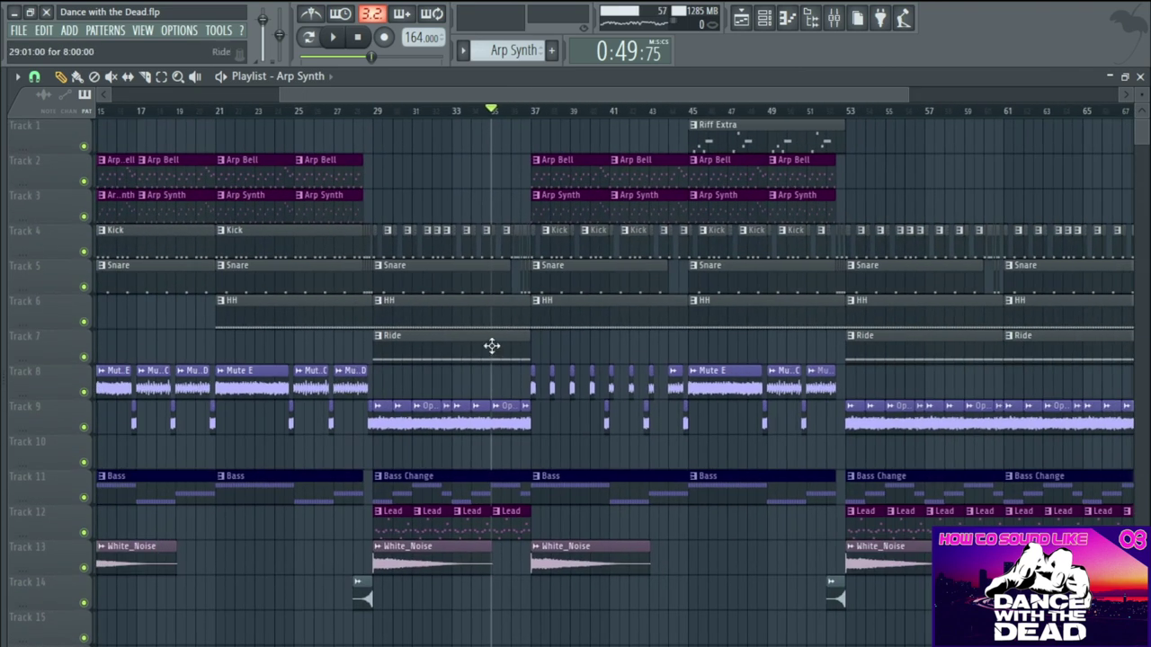
- Examine the Bass Change pattern in the piano roll, audition C4, D4 and E4, then return to the playlist
double_click(462, 478)
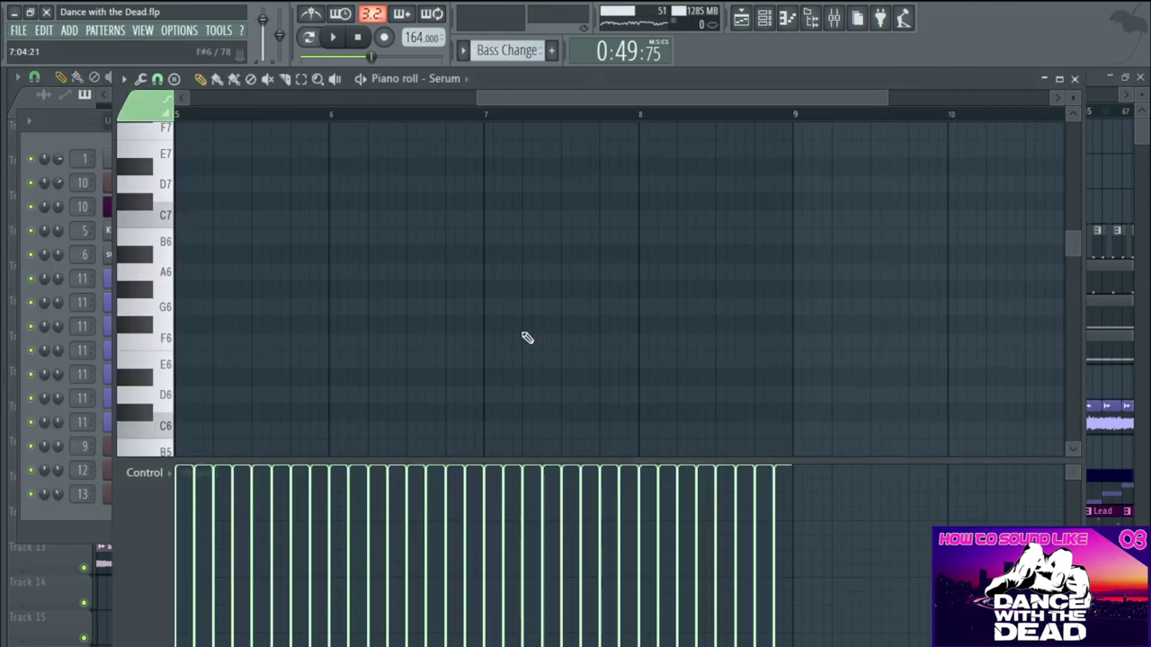
click(168, 321)
click(167, 288)
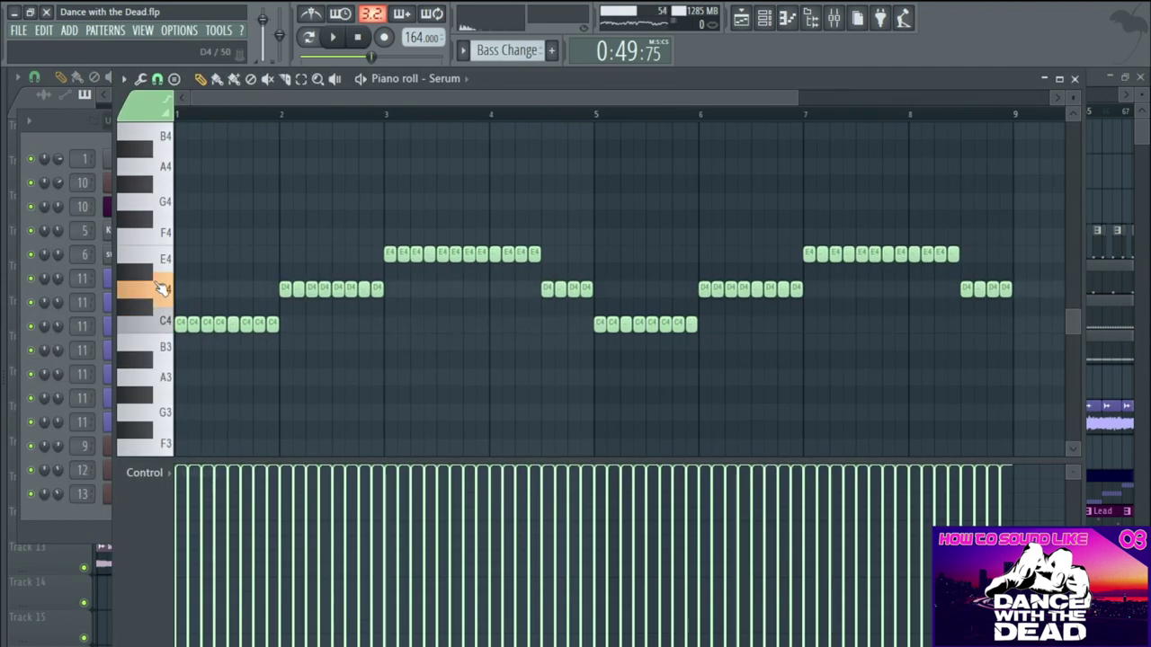
click(166, 324)
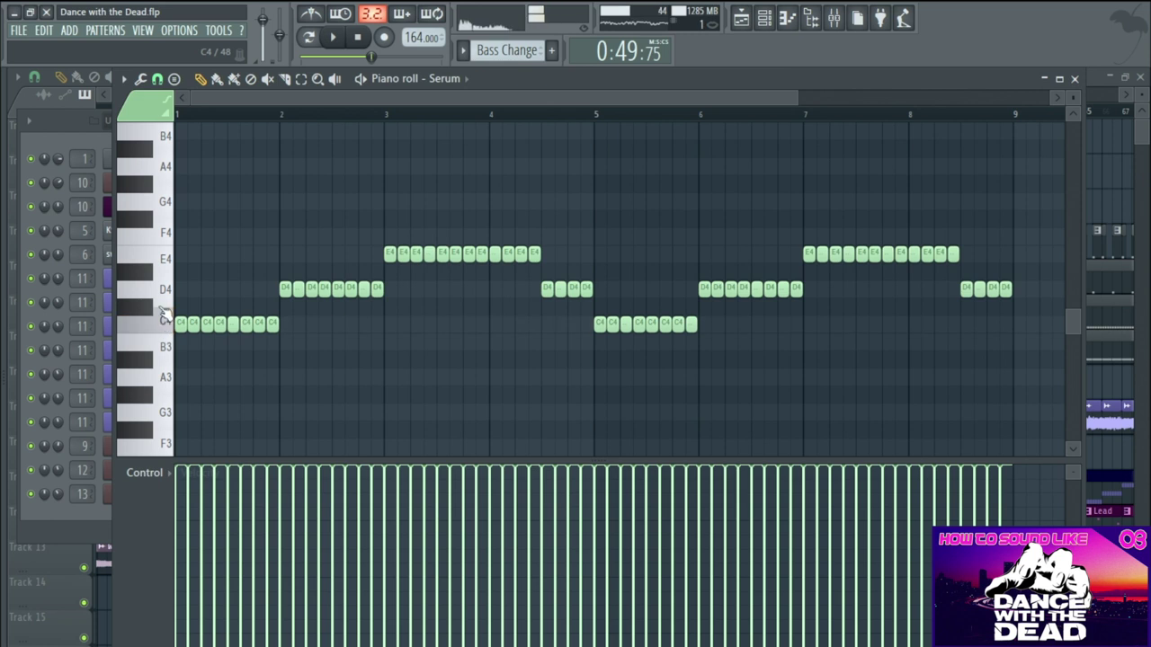
click(167, 261)
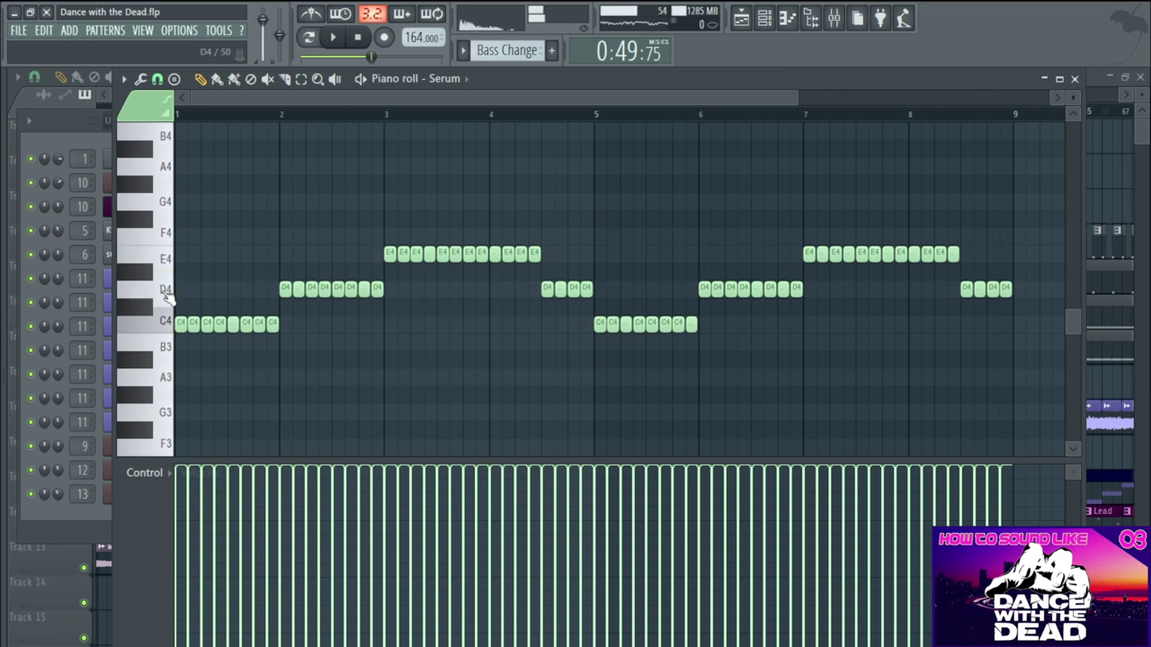
click(168, 259)
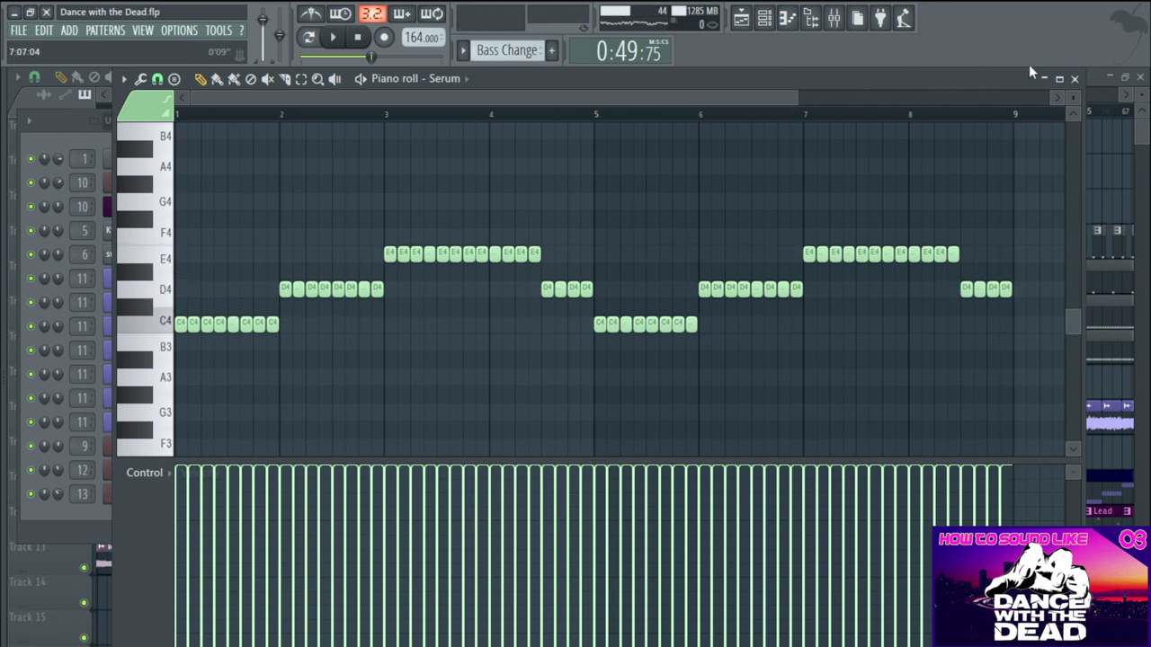
click(1074, 78)
key(F6)
- Examine the earlier Bass pattern's notes in the piano roll for comparison, then close the piano roll
scroll(380, 406, left, 5)
double_click(221, 494)
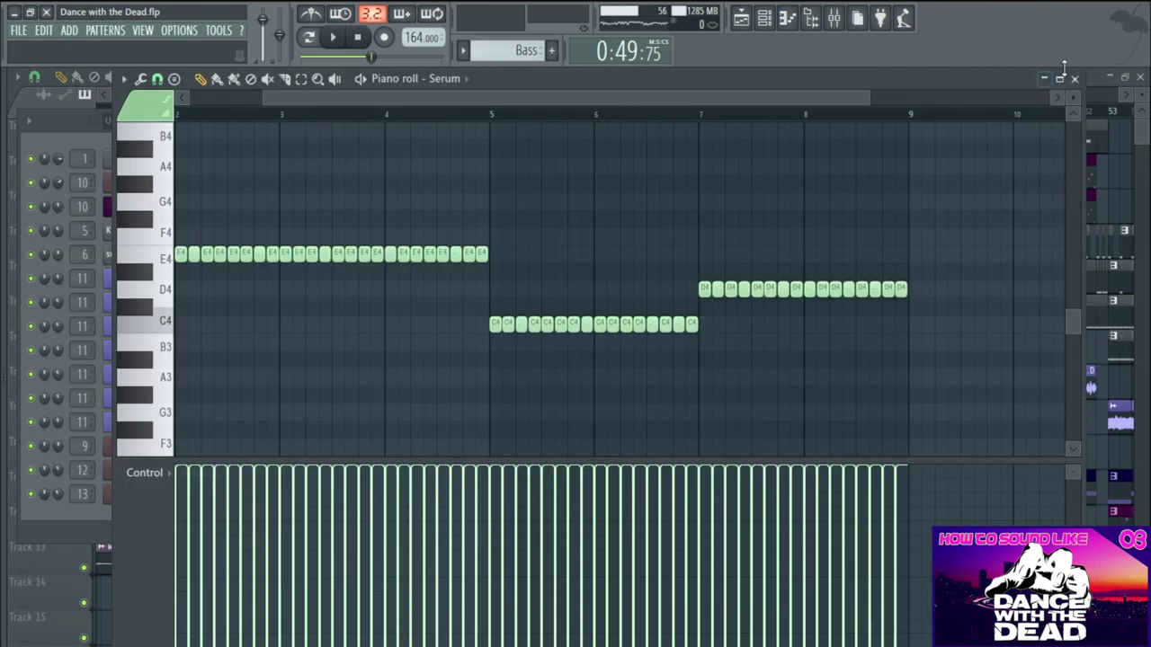
click(1074, 79)
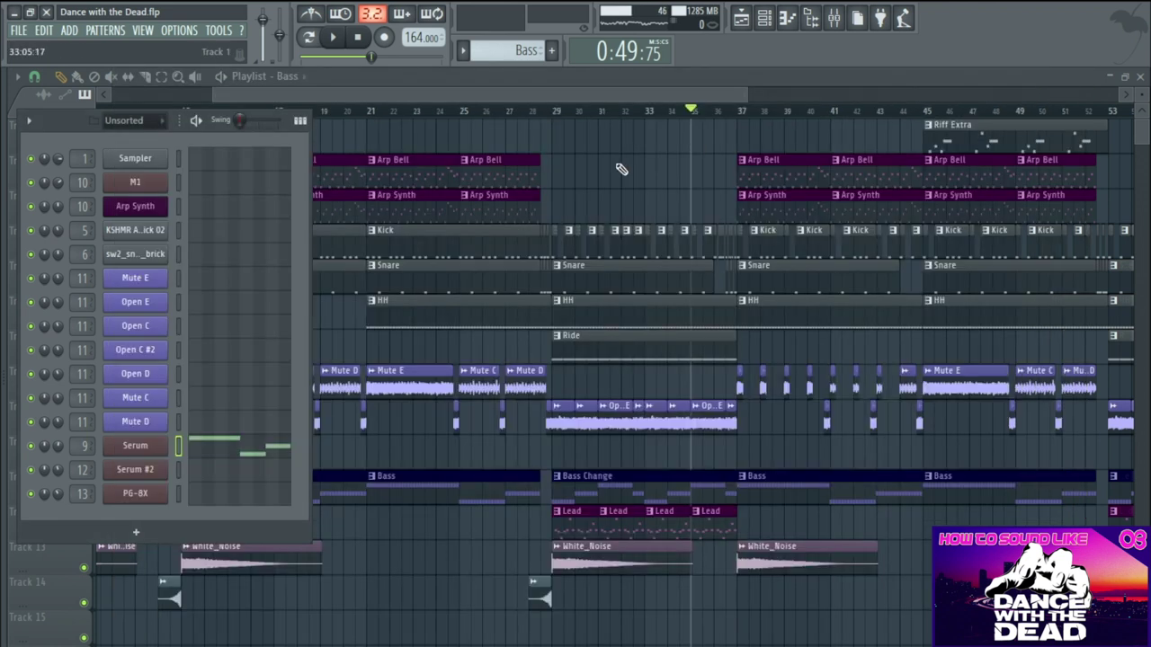
- Return to the playlist view, examine the layers after bar 37, and place the playback position at bar 45, where Riff Extra starts
scroll(431, 201, down, 3)
key(F6)
scroll(816, 183, up, 3)
scroll(816, 183, down, 1)
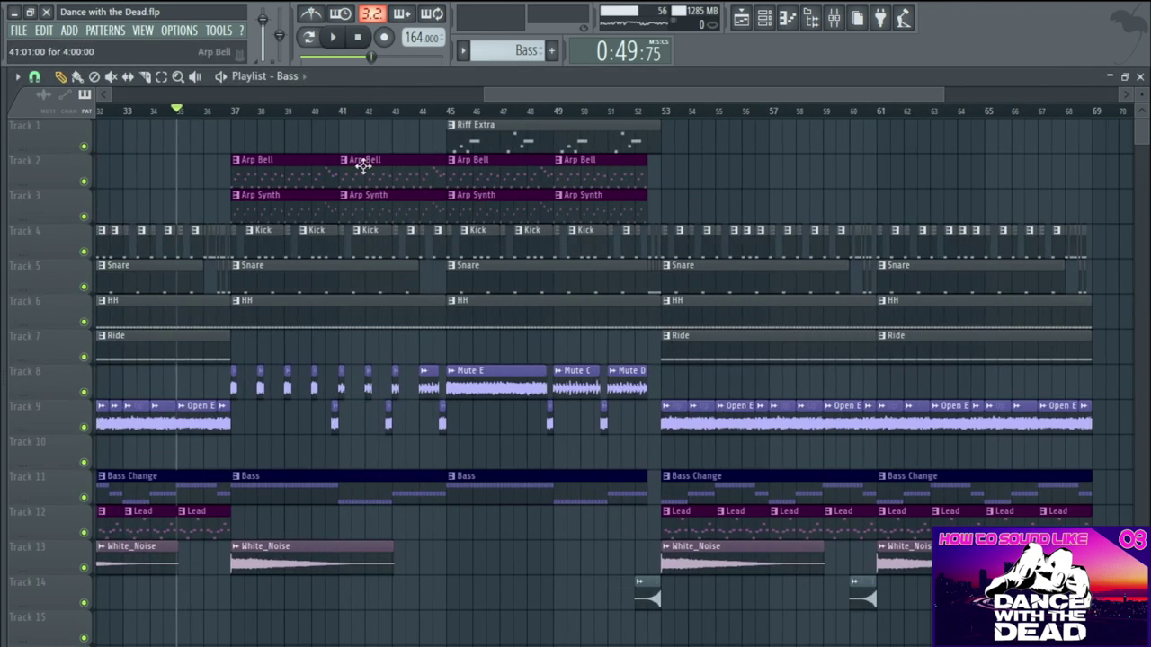
scroll(452, 171, up, 1)
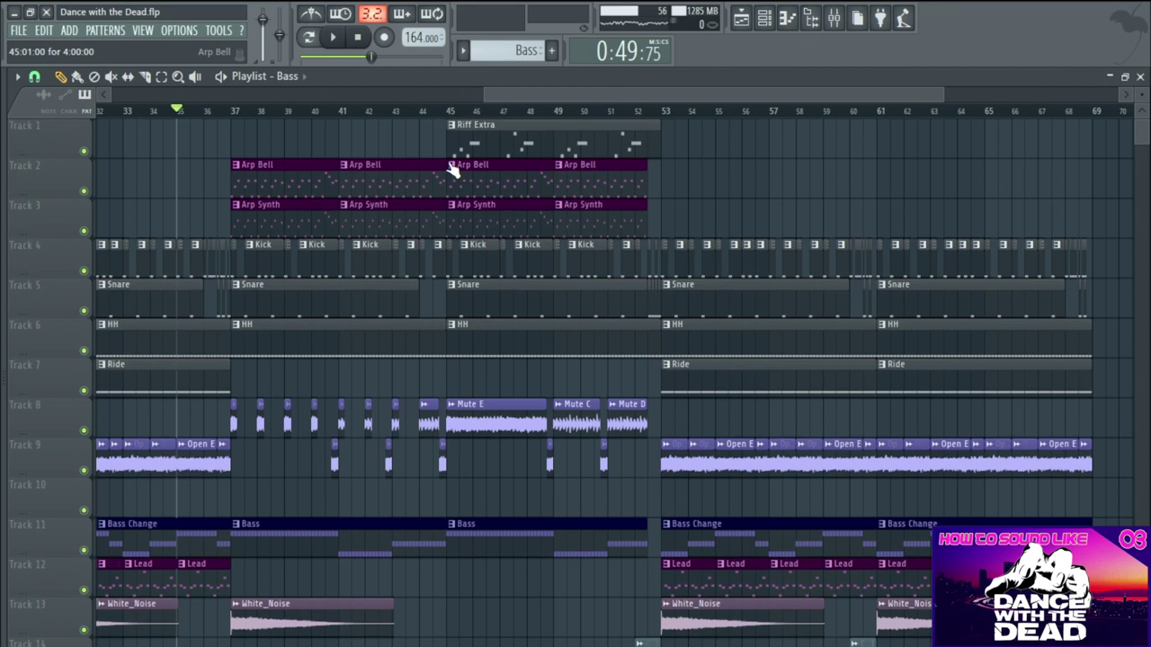
click(451, 112)
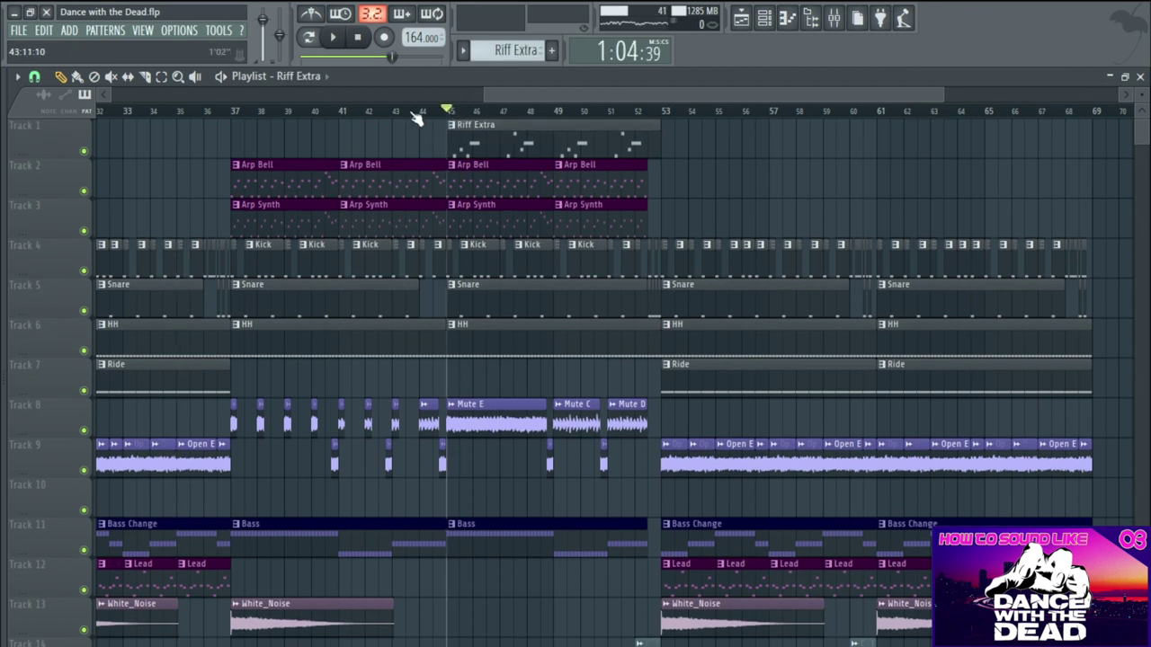
- Play the track from bar 45 and examine the Riff Extra pattern's notes in the piano roll, then stop playback
scroll(407, 153, down, 2)
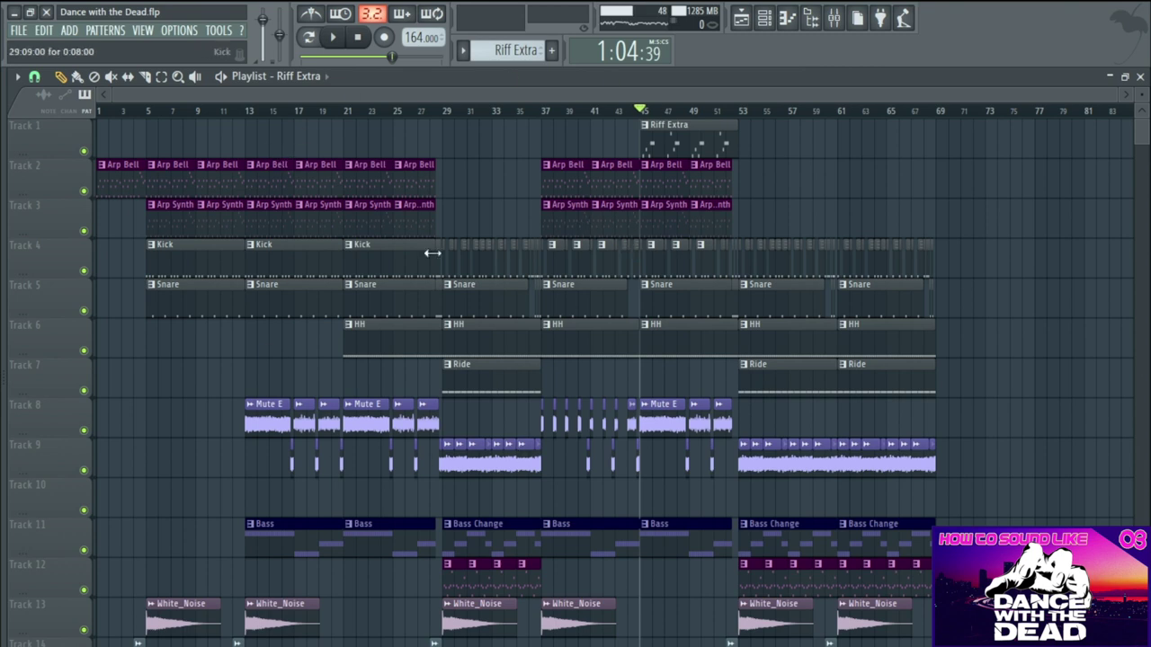
scroll(519, 147, up, 3)
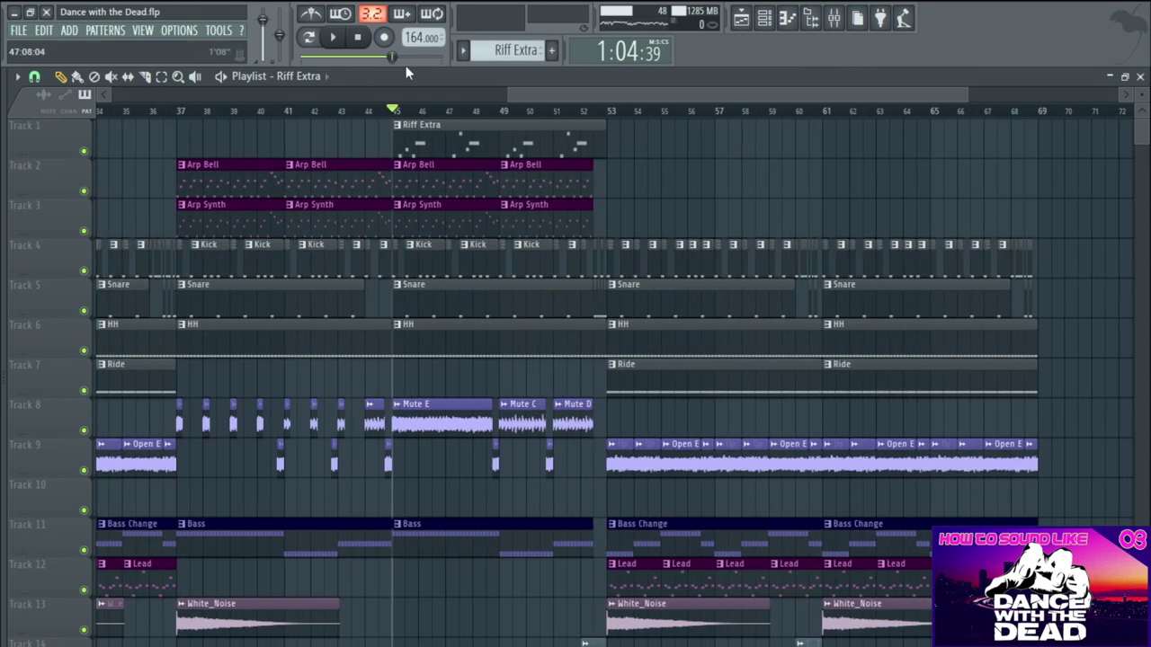
click(332, 43)
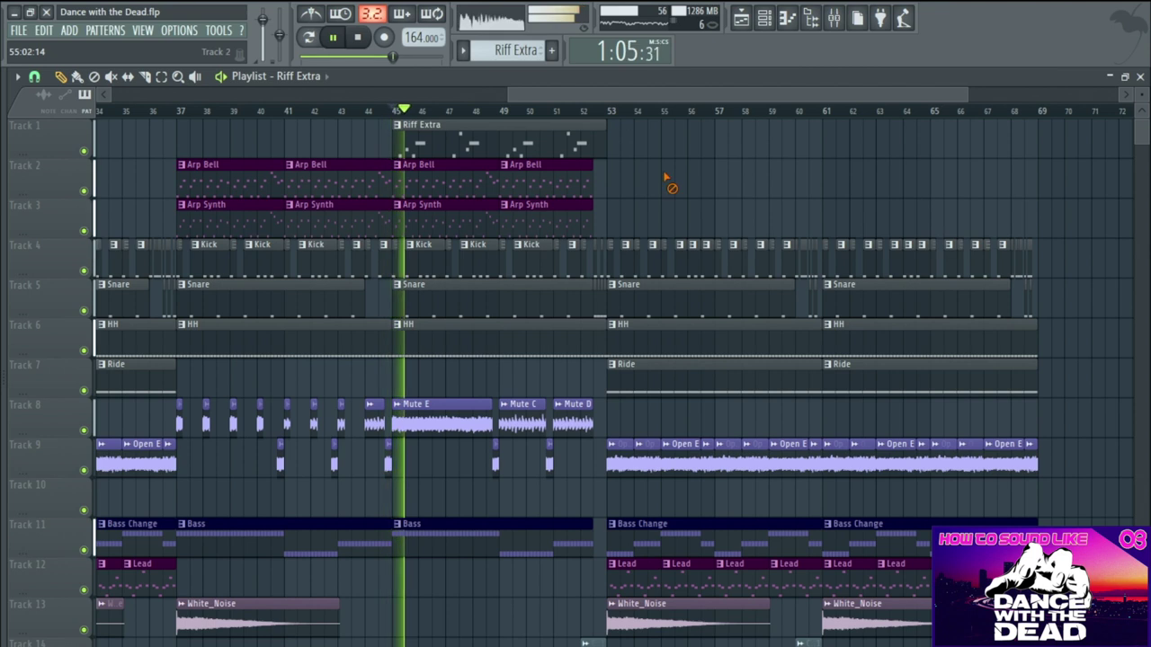
double_click(499, 144)
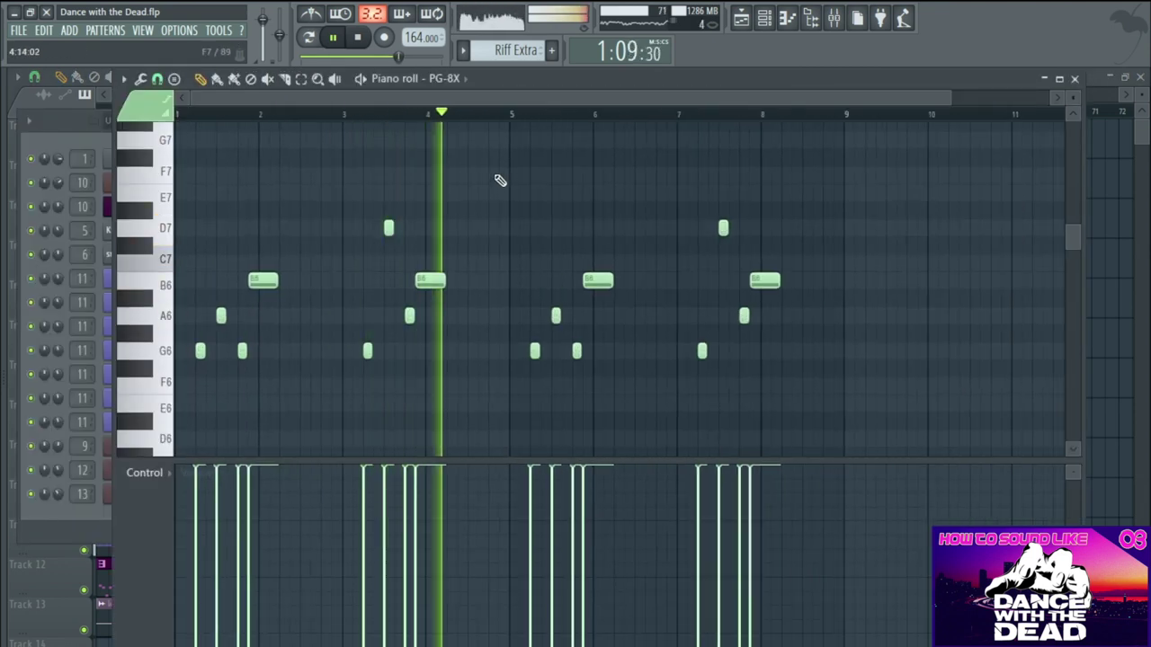
scroll(500, 180, down, 1)
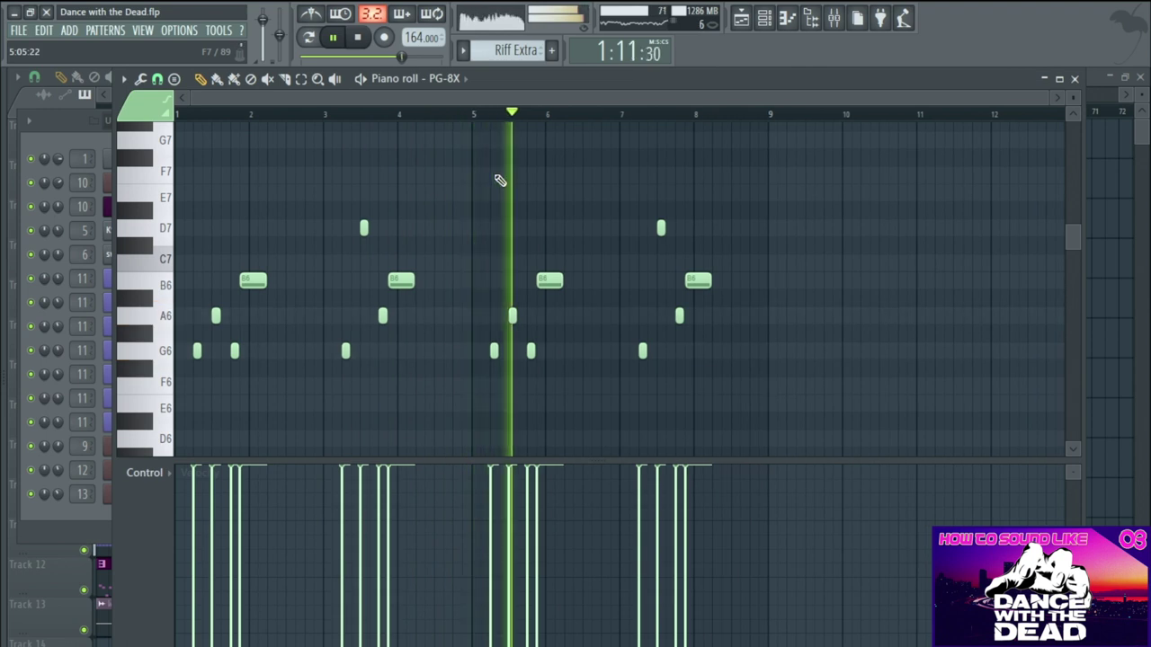
click(1075, 79)
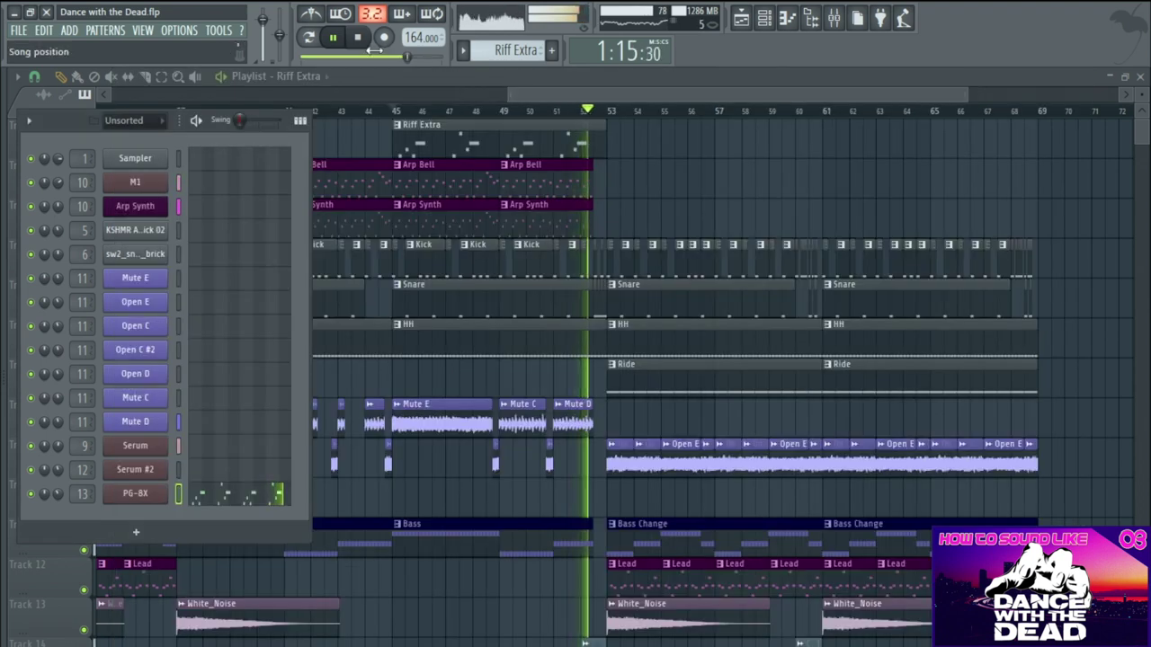
key(space)
- Place copies of the Snare, Kick and Bass Change patterns on tracks 1, 2 and 3 in the empty area around bar 79
key(F6)
ctrl+scroll(710, 183, down, 3)
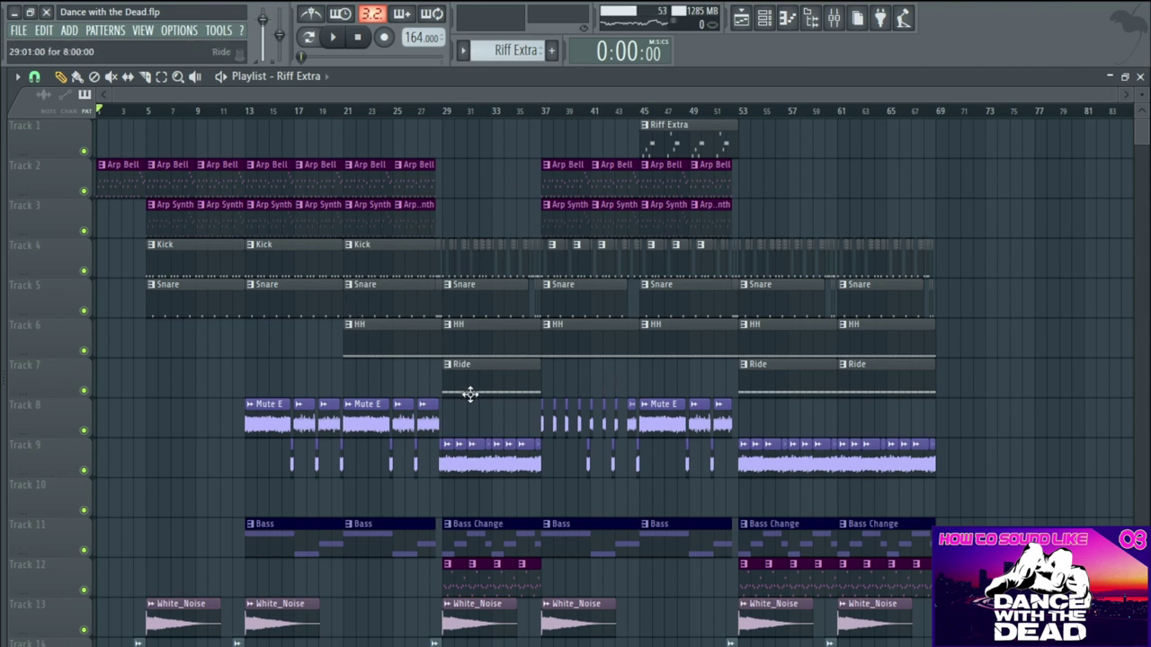
click(736, 520)
drag(978, 241, 1090, 178)
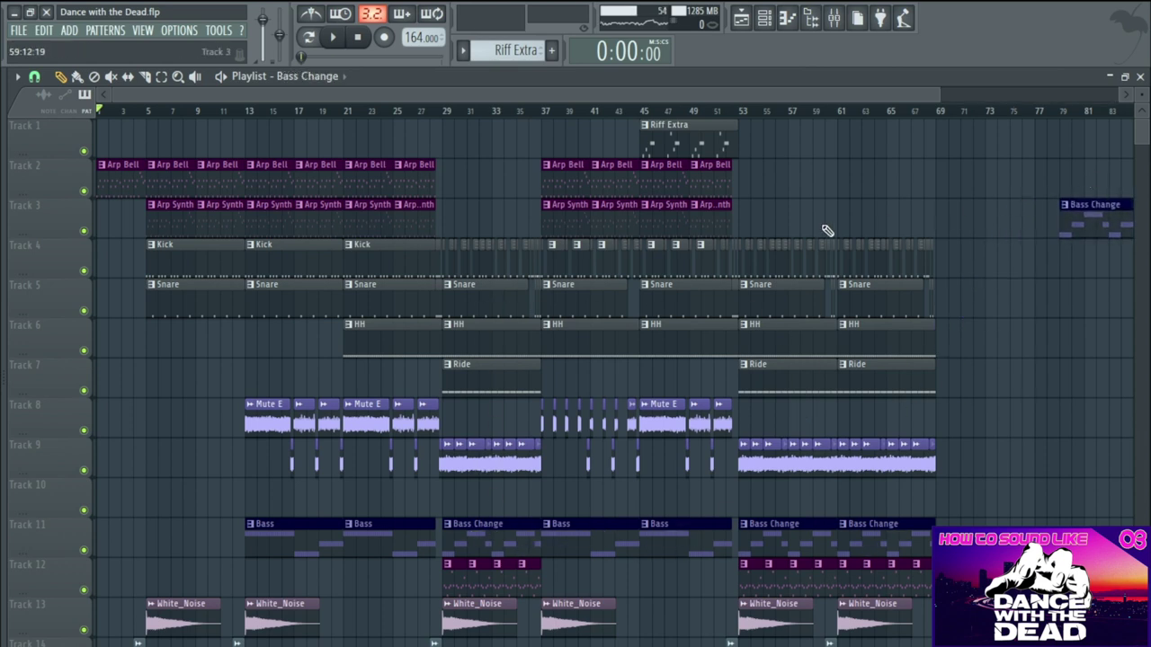
click(273, 261)
drag(981, 174, 1058, 185)
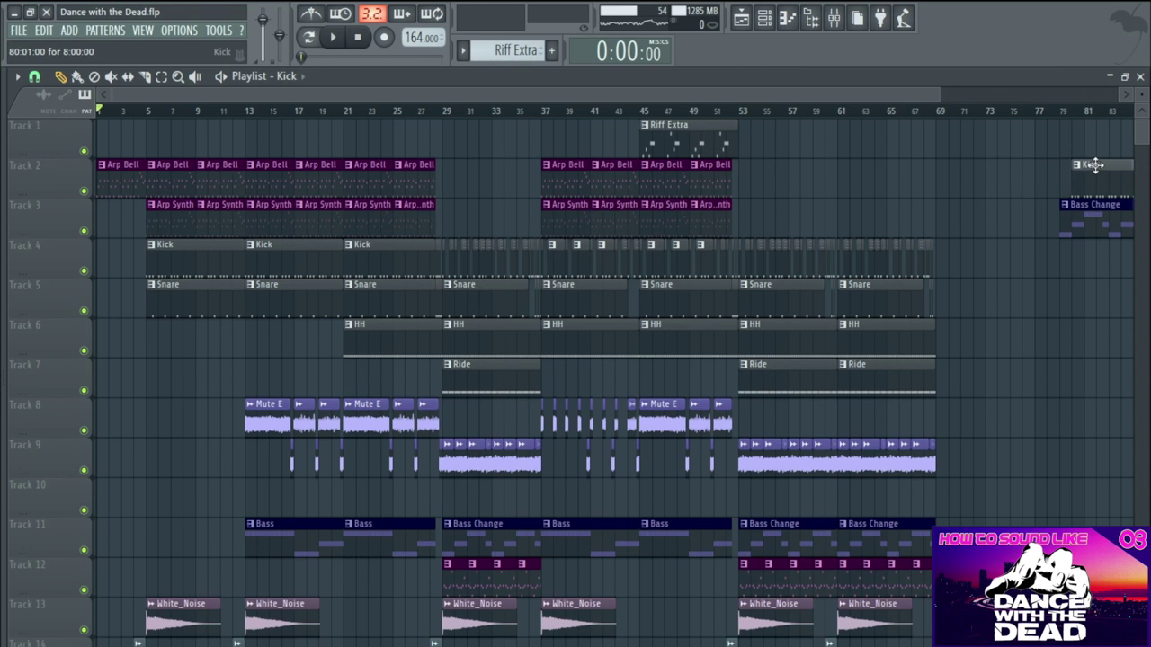
click(1066, 141)
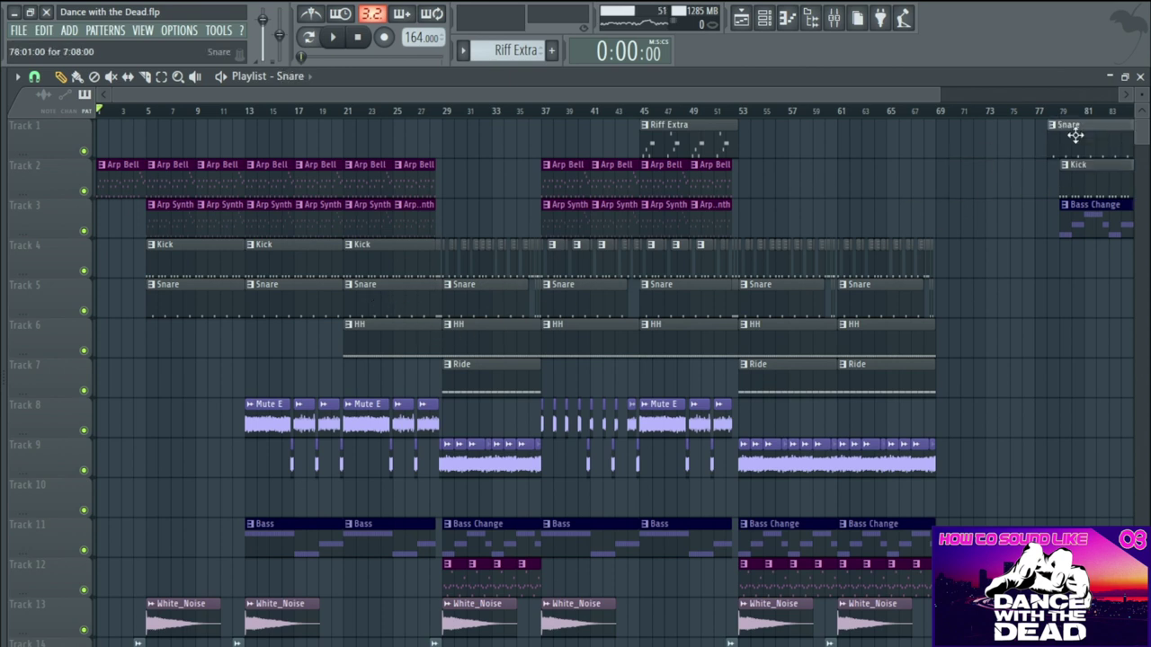
- Place a copy of the Lead pattern on track 4 at bar 79, below the Bass Change copy
scroll(717, 225, down, 2)
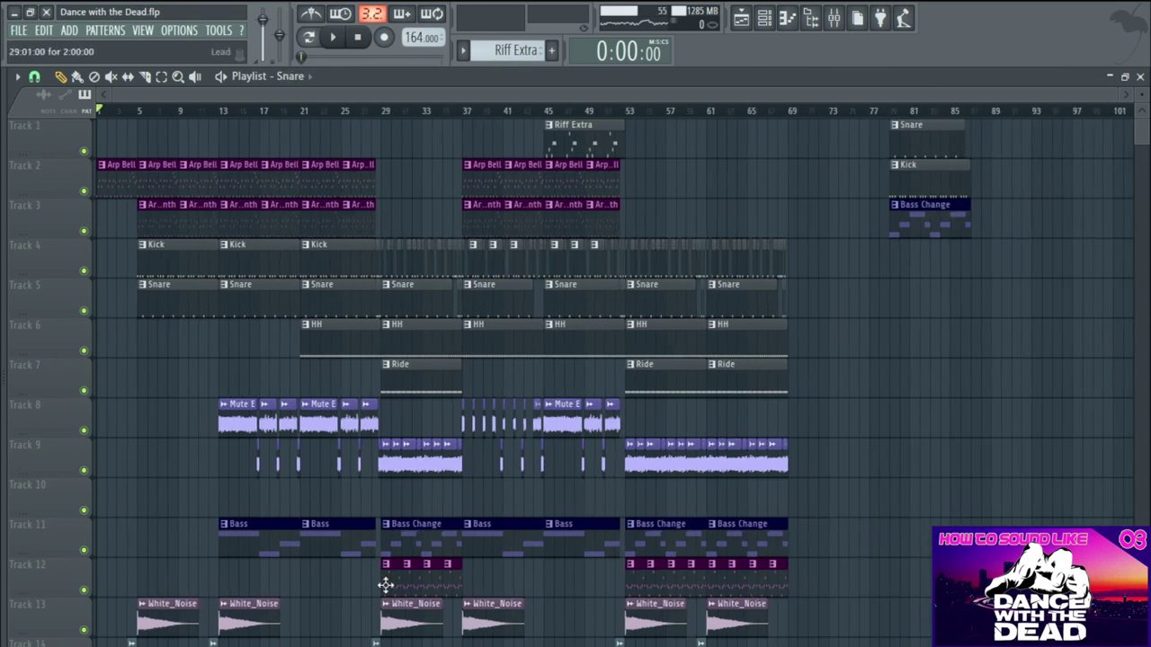
click(387, 586)
click(895, 251)
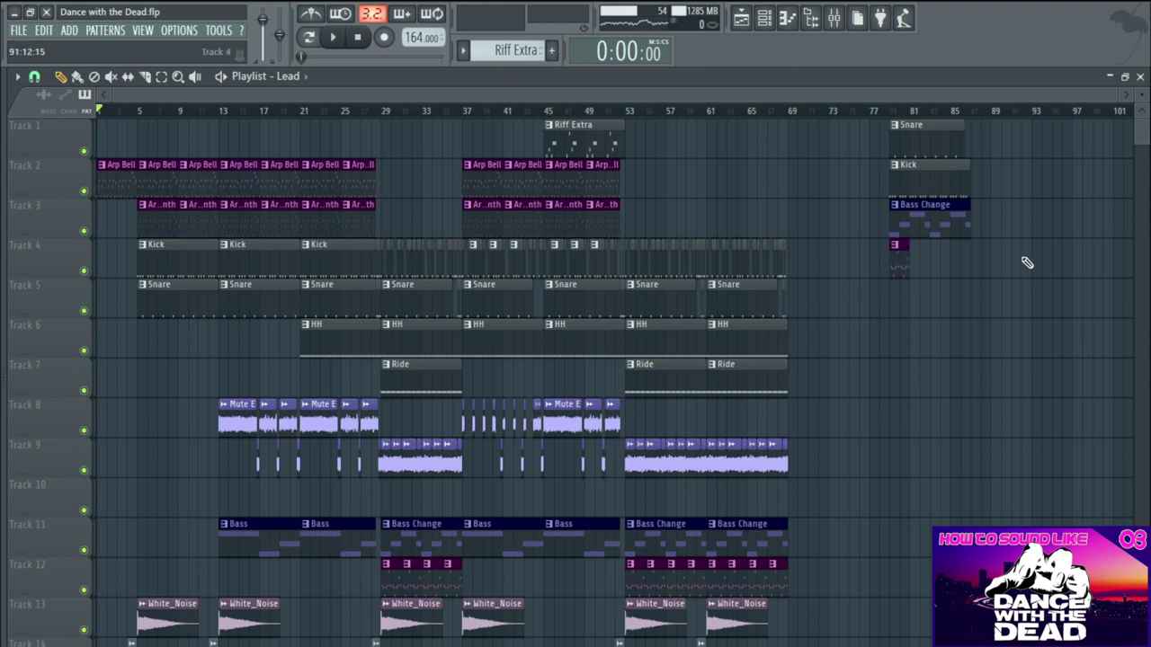
- Extend the copied Snare clip to bar 87 and set the time selection from bar 79 to bar 87
scroll(1034, 254, up, 2)
scroll(740, 260, up, 2)
scroll(740, 260, up, 2)
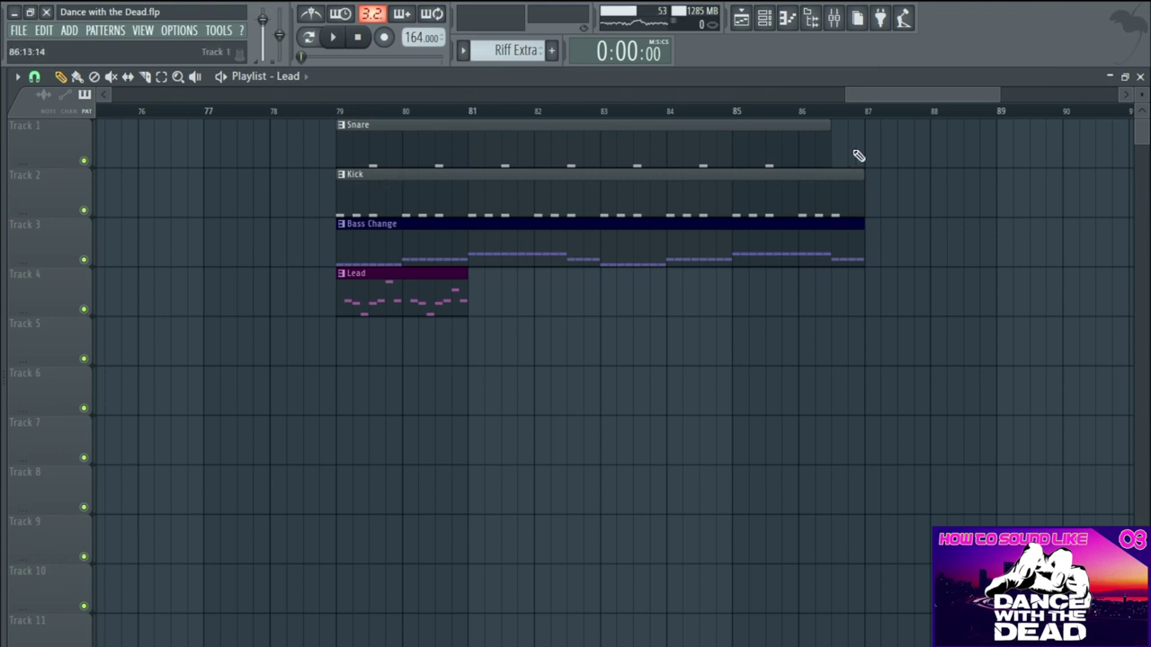
drag(829, 142, 864, 142)
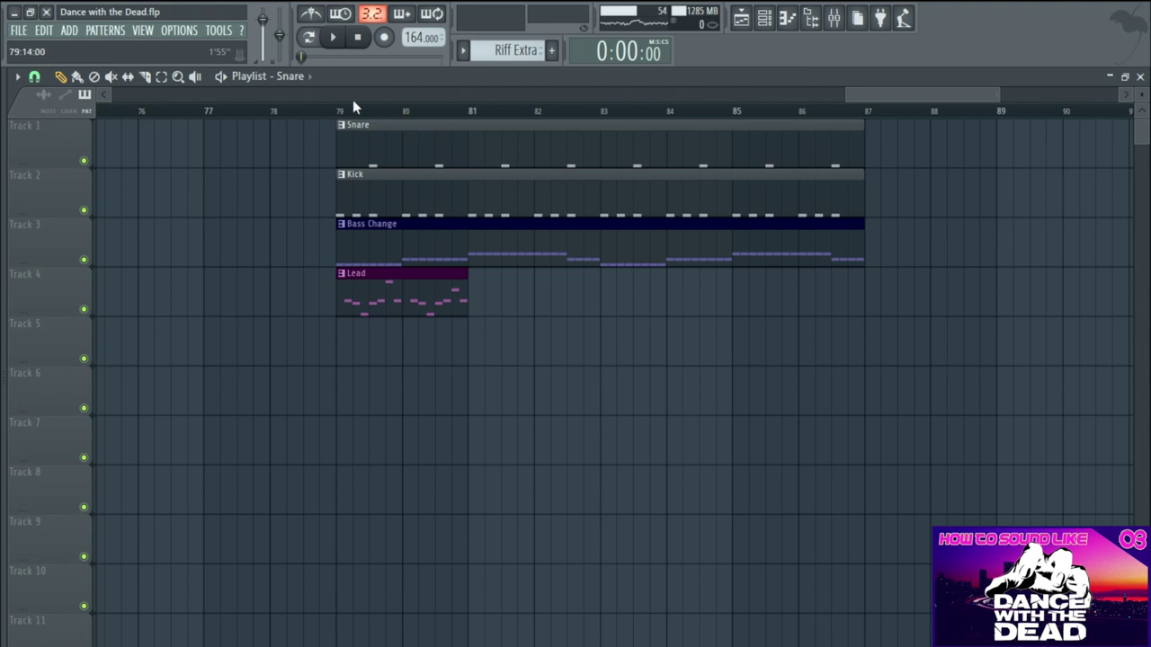
drag(346, 121, 865, 126)
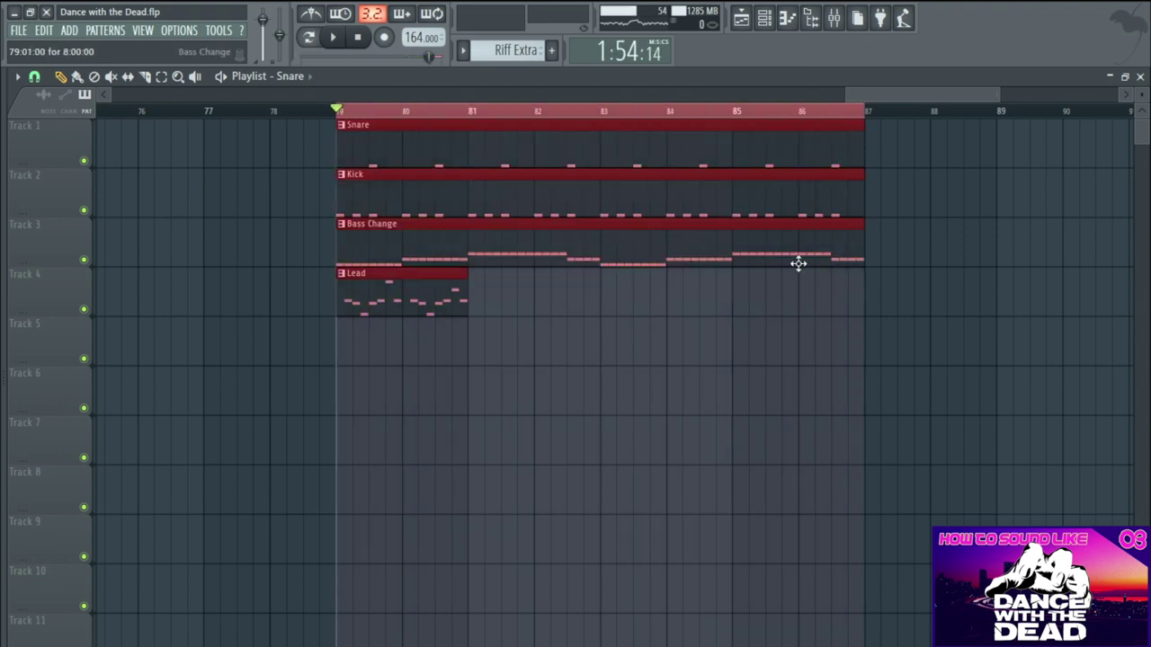
- Open the Bass Change pattern from bar 79 in the piano roll, switch playback to pattern mode, and audition it
click(413, 297)
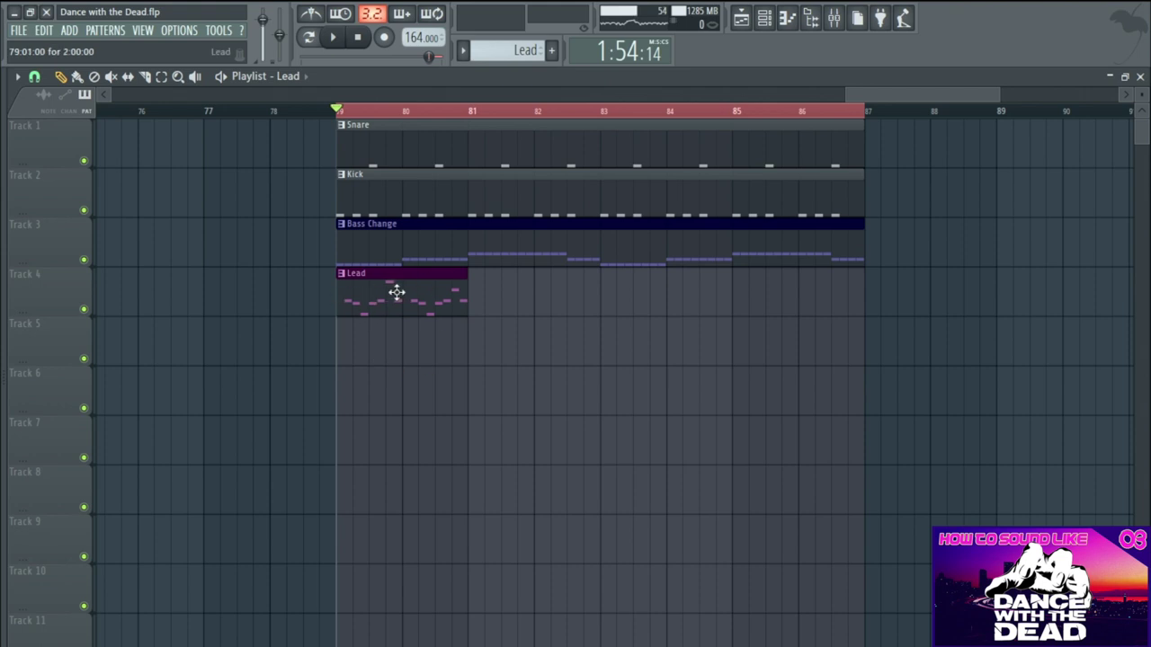
double_click(406, 252)
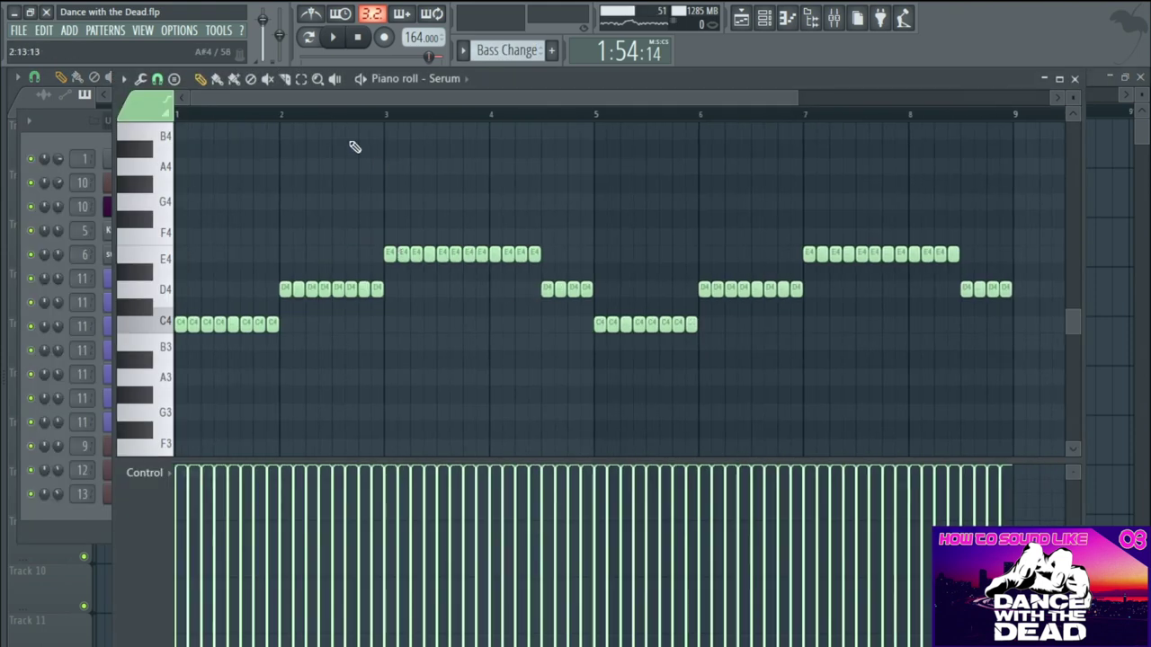
click(309, 39)
key(space)
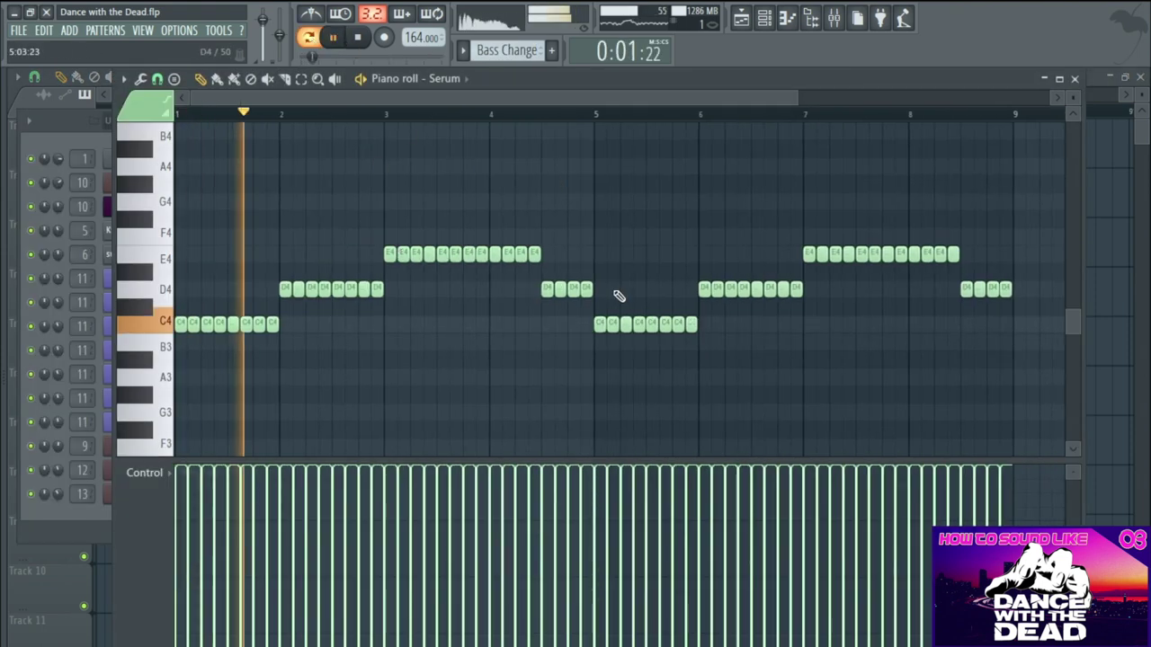
- Stop playback and raise the D4 notes at the ends of bars 4 and 8 to E4
drag(615, 282, 551, 297)
key(space)
key(shift+Up)
key(shift+Up)
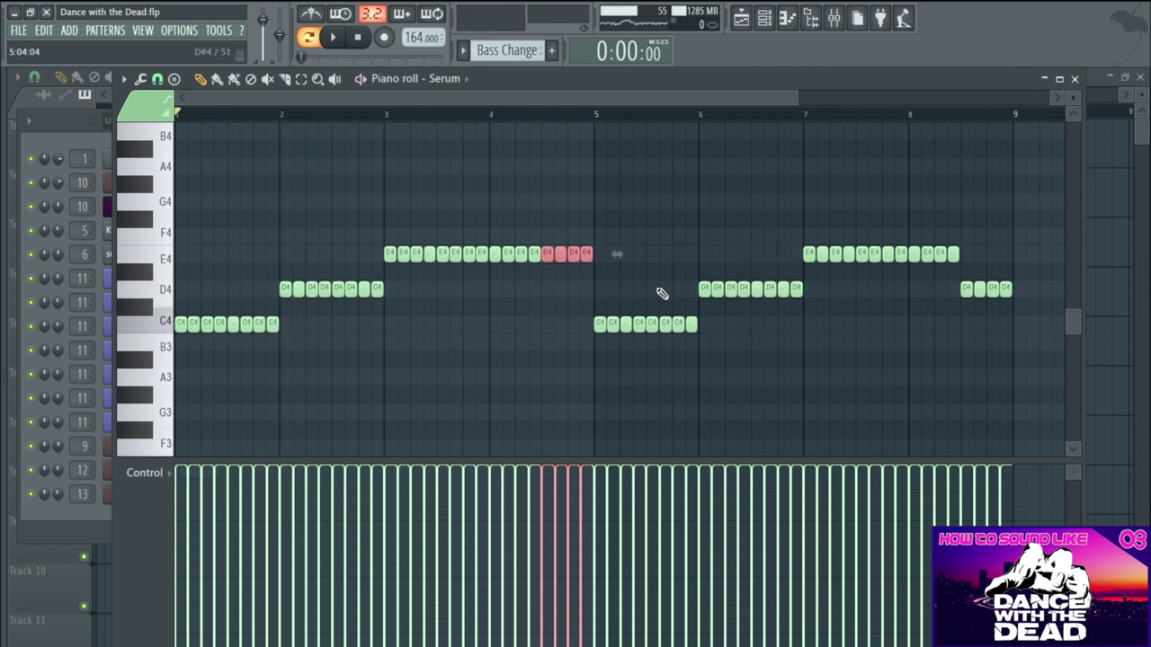
drag(1016, 310, 959, 278)
key(shift+Up)
key(shift+Up)
click(930, 354)
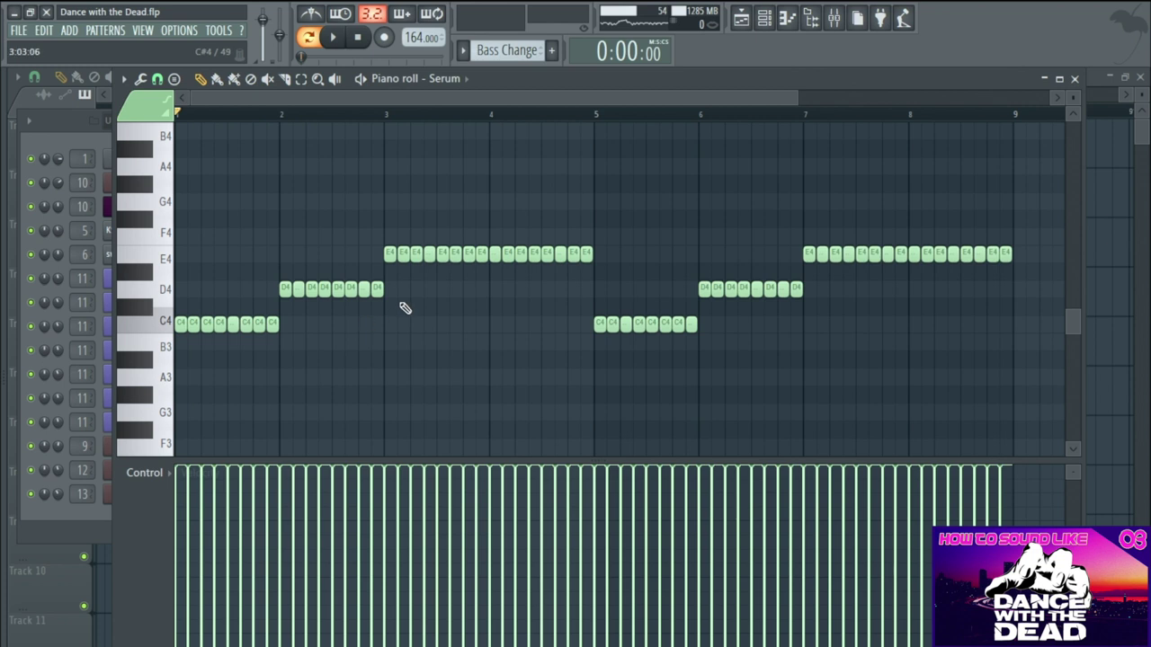
- Replace all the Bass Change notes with a run of eight D4 notes filling bar 1, then play the pattern
drag(1025, 387, 286, 212)
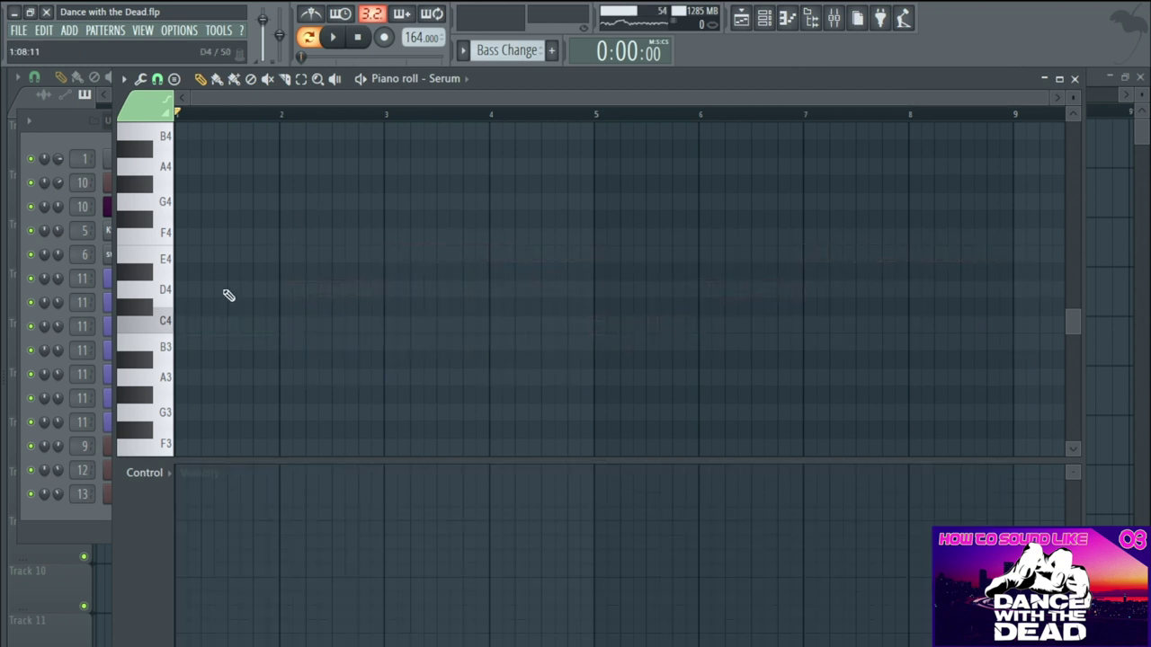
drag(181, 324, 274, 326)
key(ctrl+a)
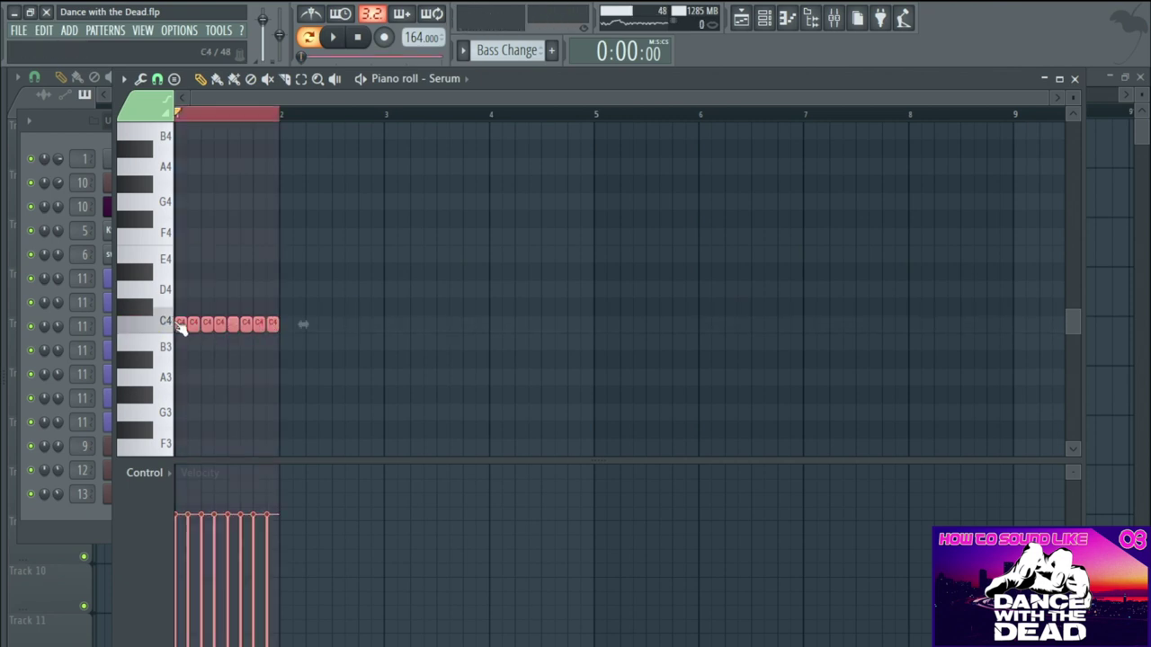
drag(179, 311, 177, 277)
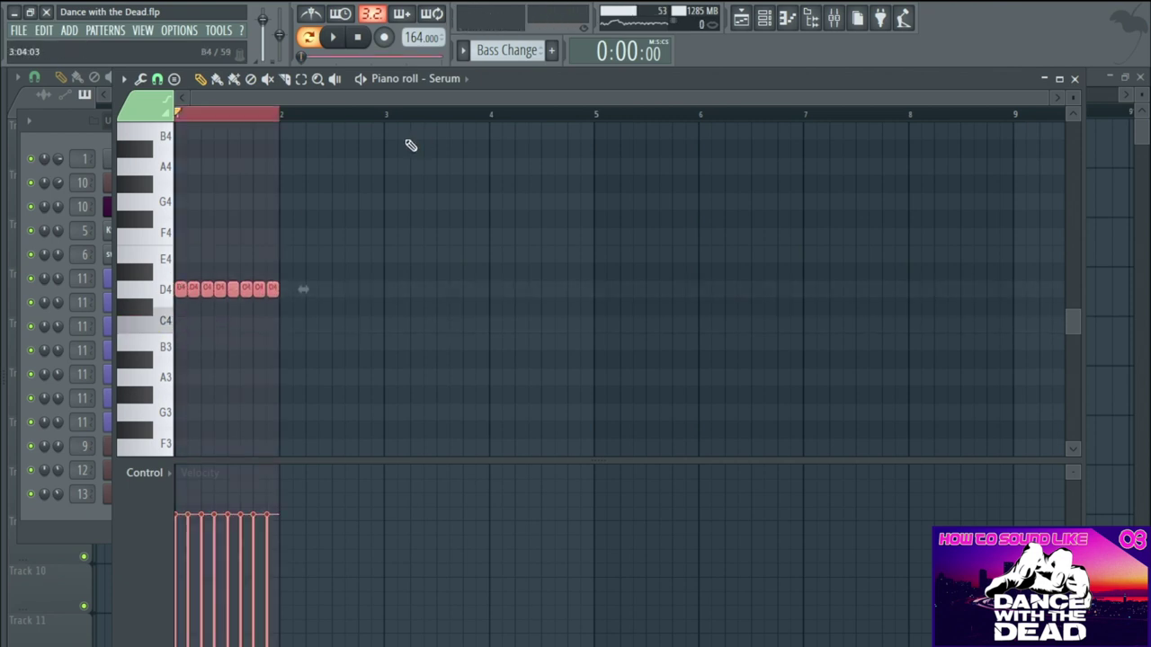
click(341, 38)
click(186, 130)
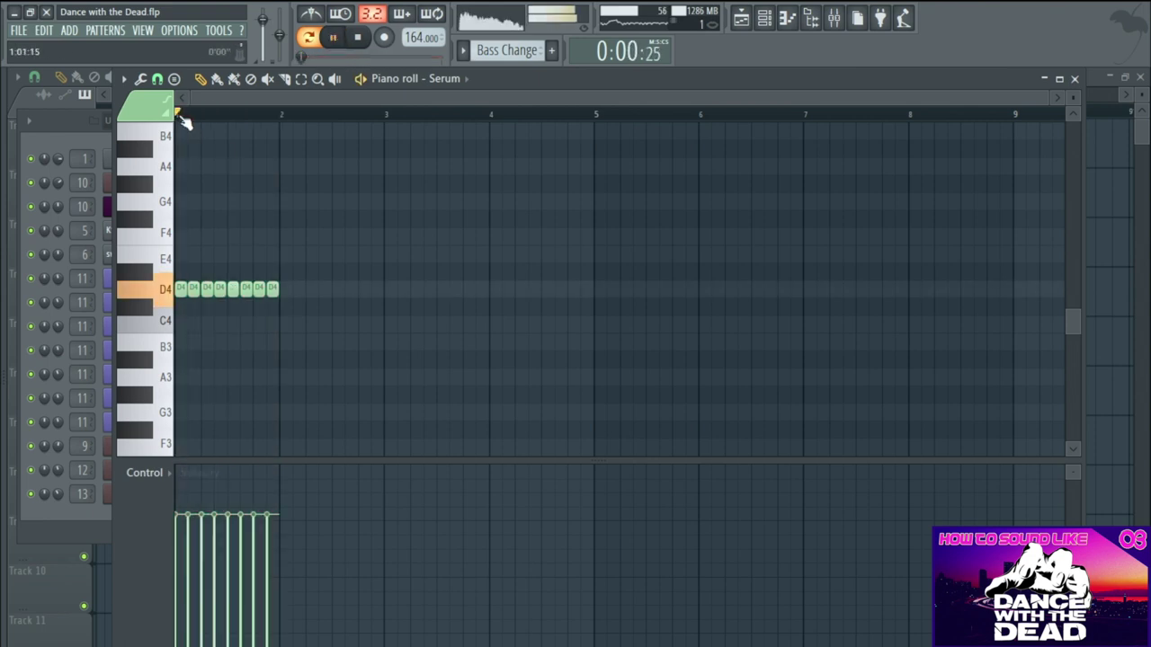
- Duplicate the bar 1 run into bar 2, lower the copy to A#3, and play both bars from the start
key(ctrl+a)
key(ctrl+b)
drag(286, 288, 283, 367)
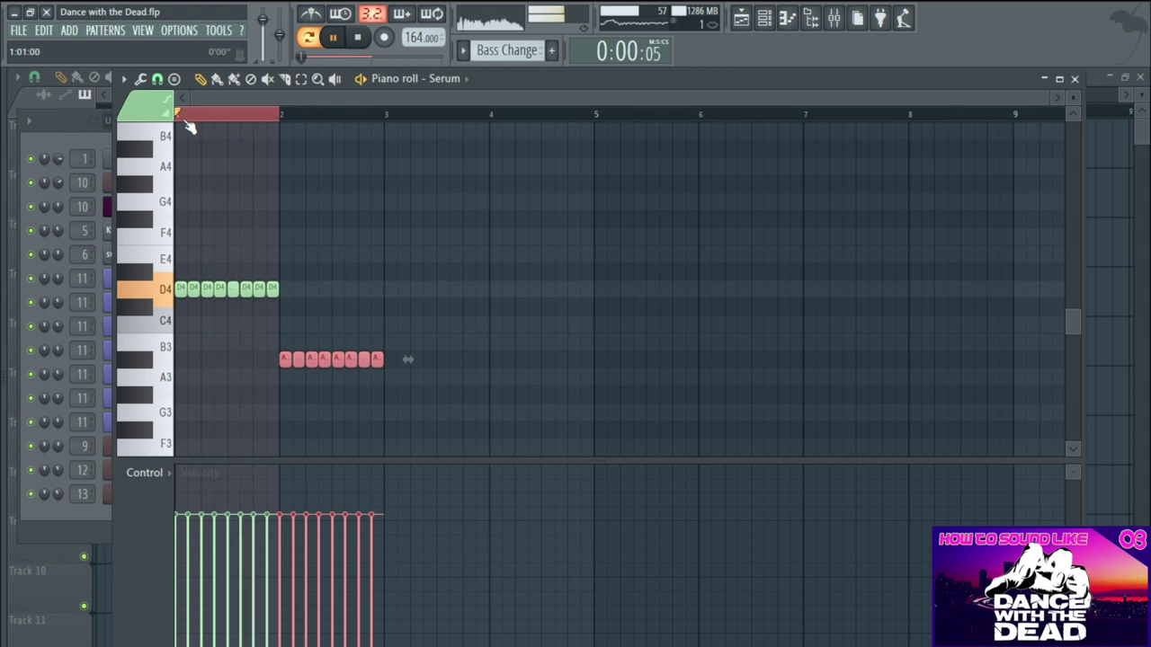
click(188, 126)
drag(409, 353, 275, 362)
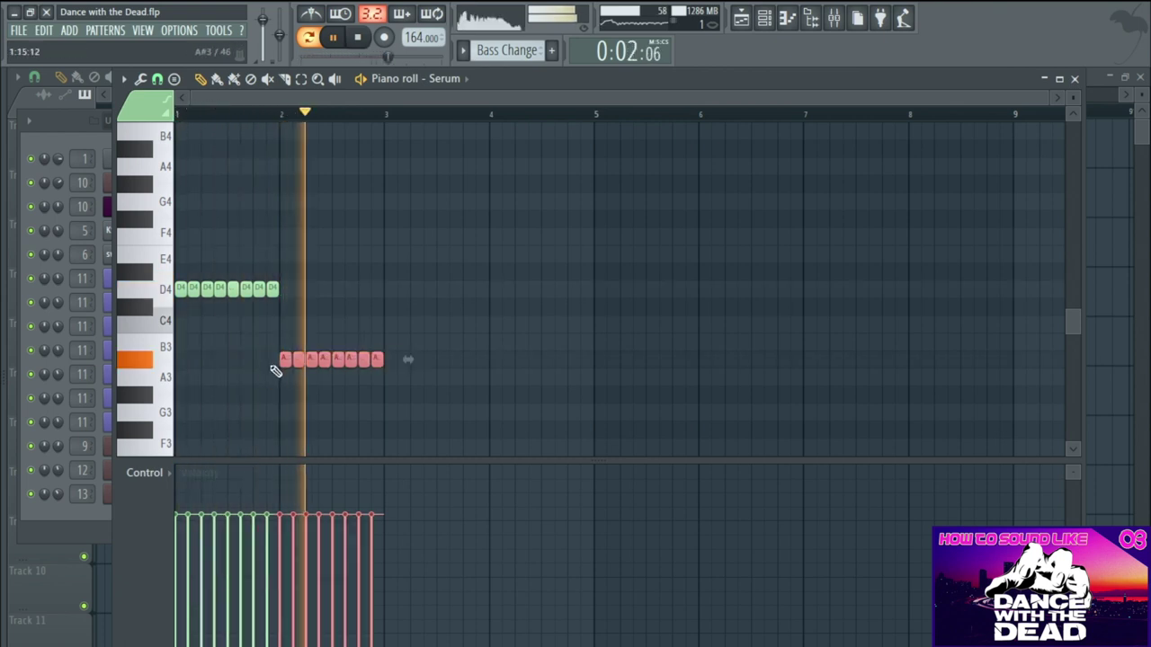
- Transpose both bass runs up together so bar 1 plays F#4 and bar 2 plays D4, then audition the change
key(ctrl+a)
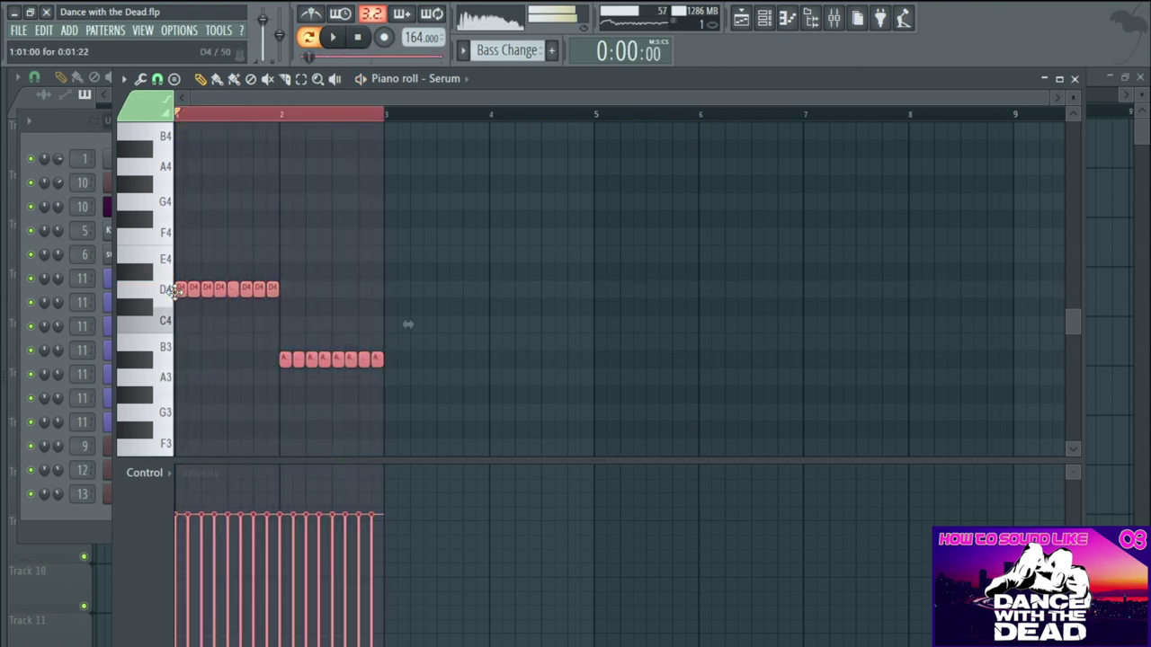
drag(180, 290, 163, 214)
key(space)
key(space)
- Continue the bass pattern with an eight-note run on E4 in bar 3 and another on C#4 in bar 4
drag(414, 328, 385, 253)
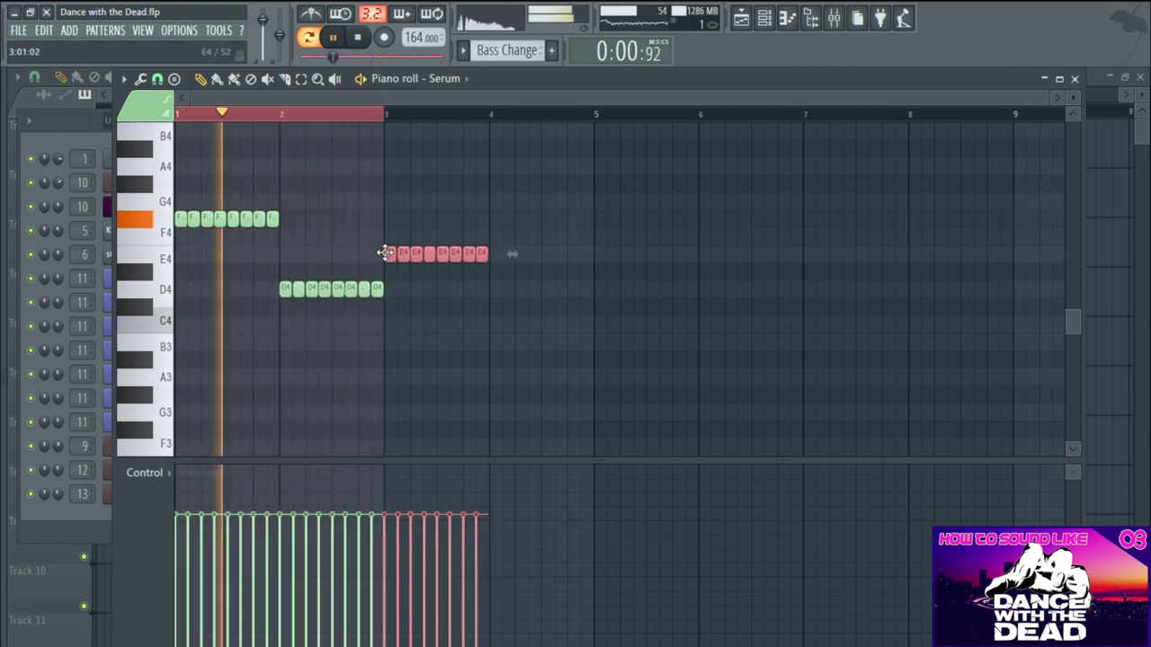
click(187, 120)
drag(518, 291, 493, 307)
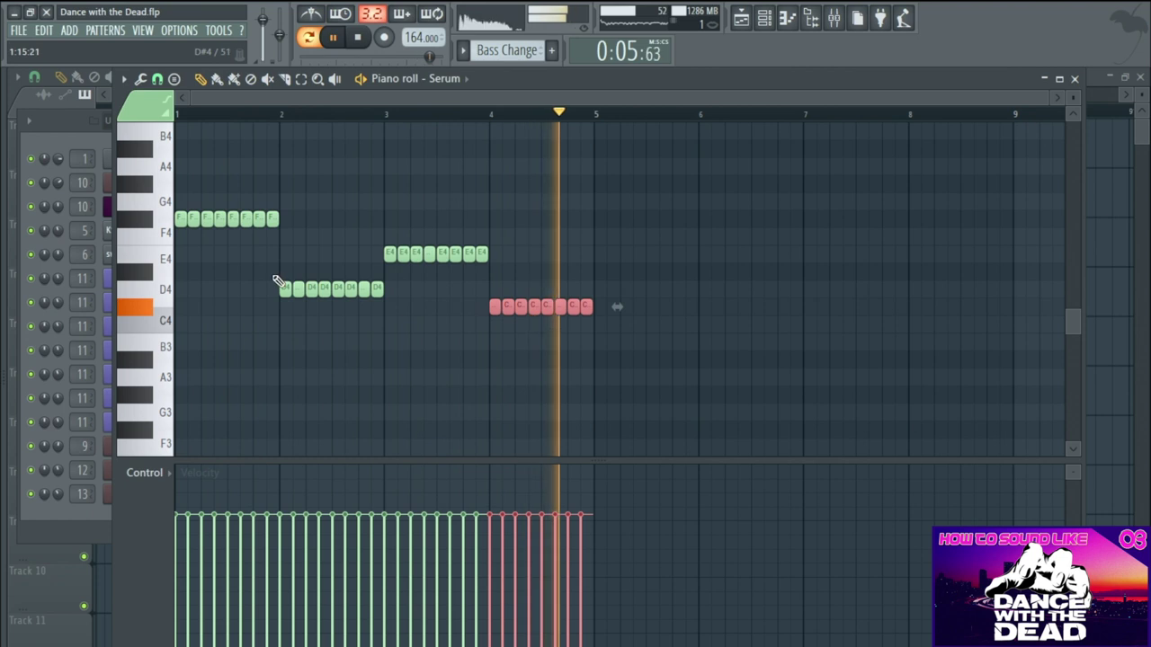
- Duplicate the four-bar bass progression into bars 5 to 8, stop playback, and return to the playlist
key(ctrl+a)
drag(220, 221, 640, 221)
key(space)
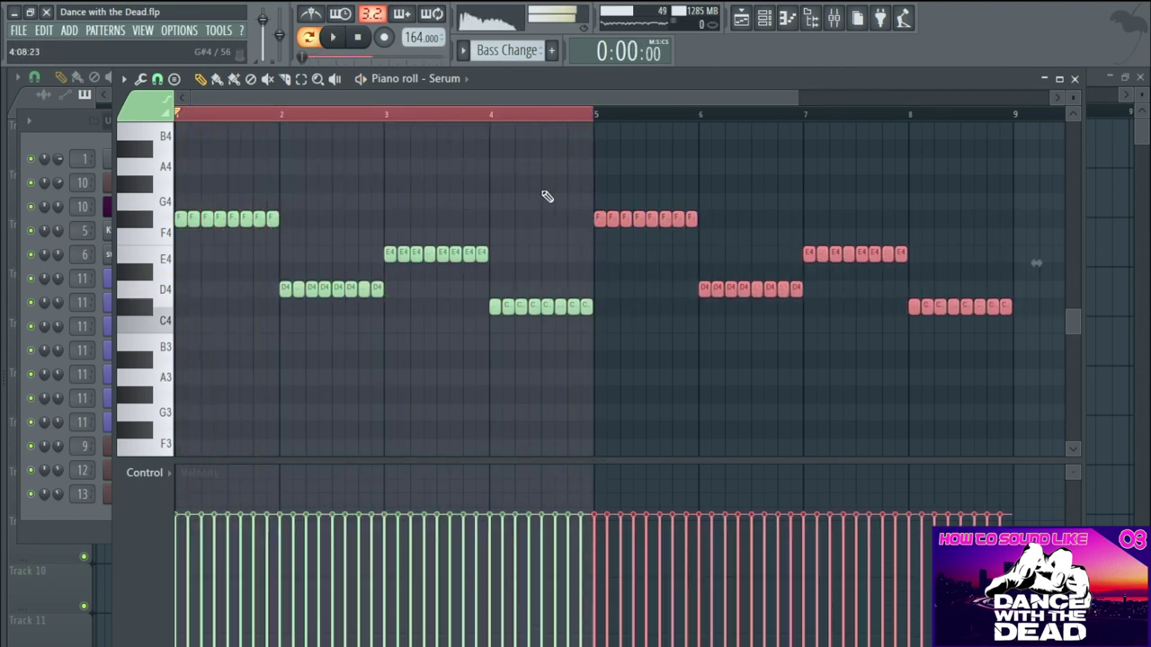
key(ctrl+a)
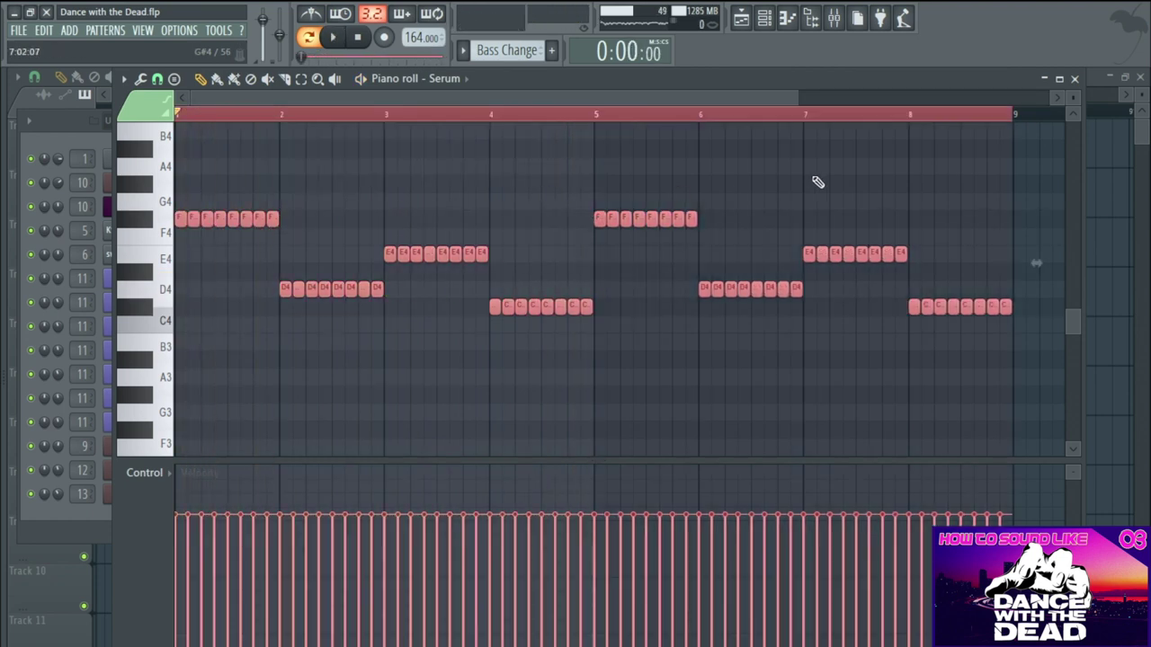
click(1076, 79)
key(F6)
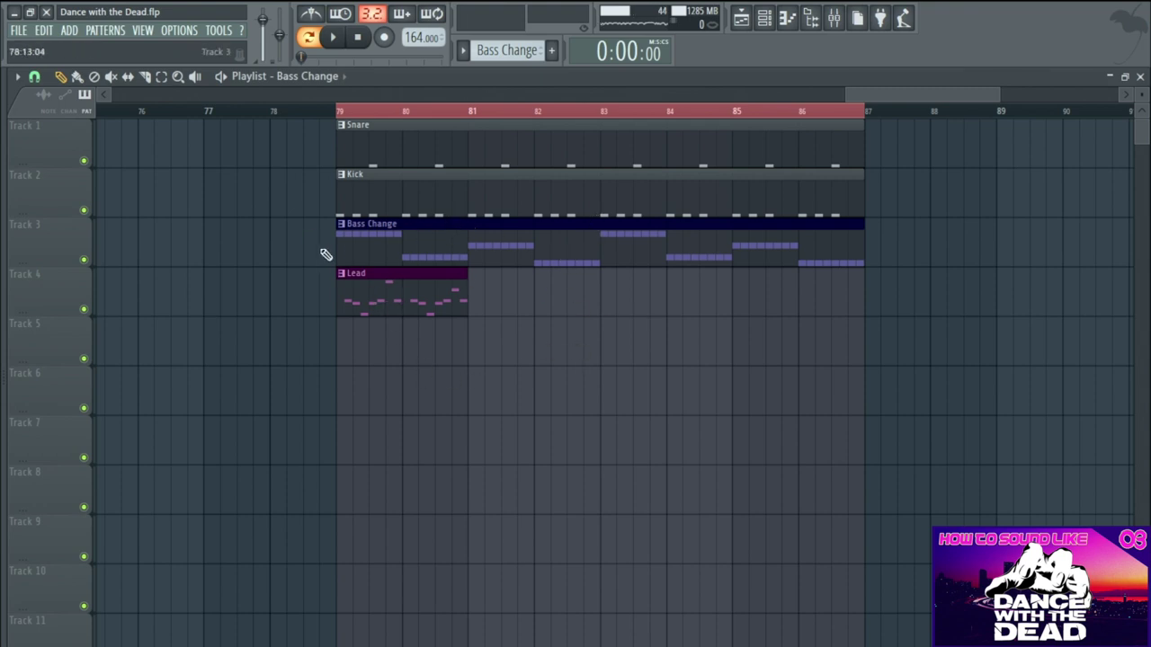
- Add a Sampler channel to the Lead pattern and paste the eight-bar bass progression into its piano roll
click(378, 298)
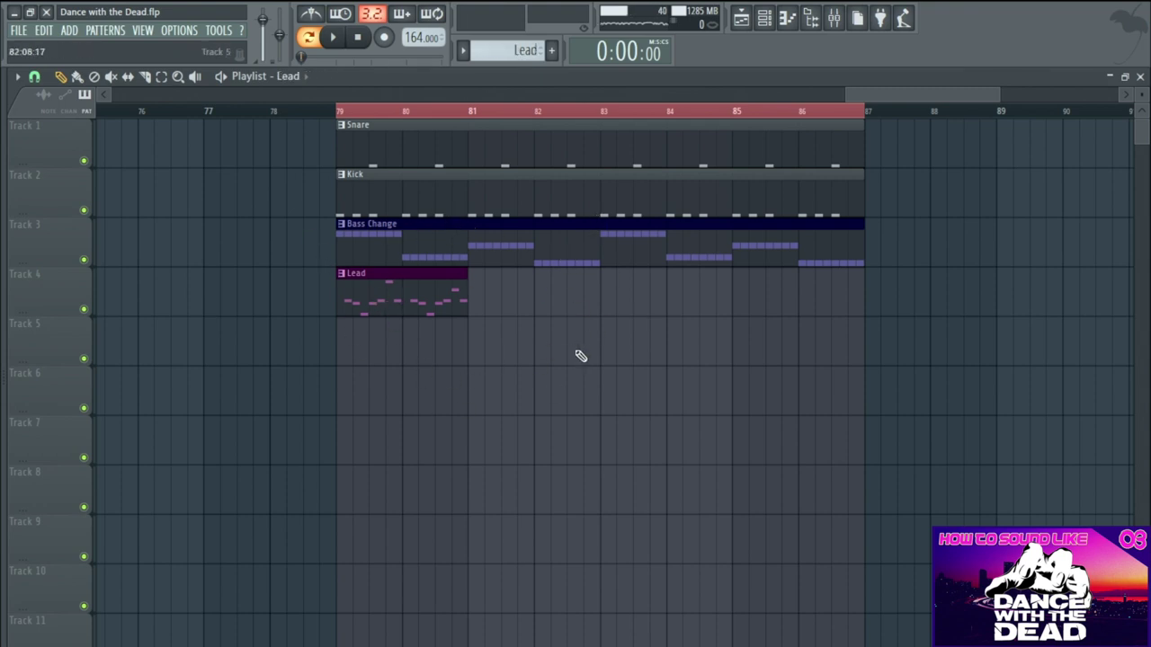
click(70, 29)
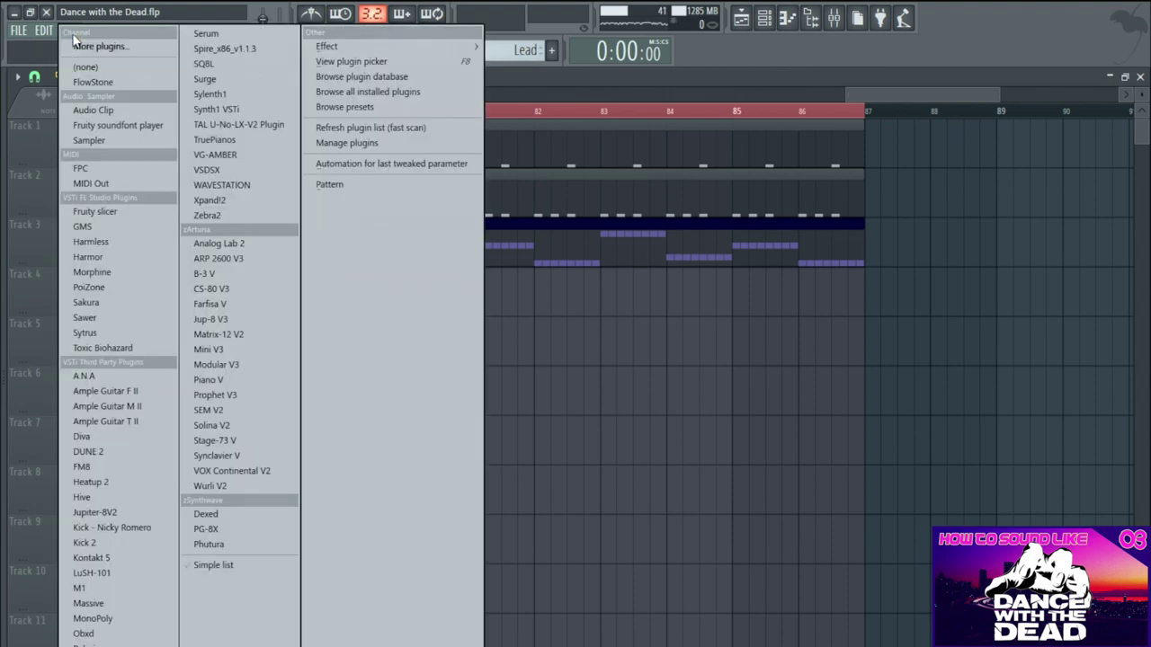
click(113, 136)
double_click(623, 77)
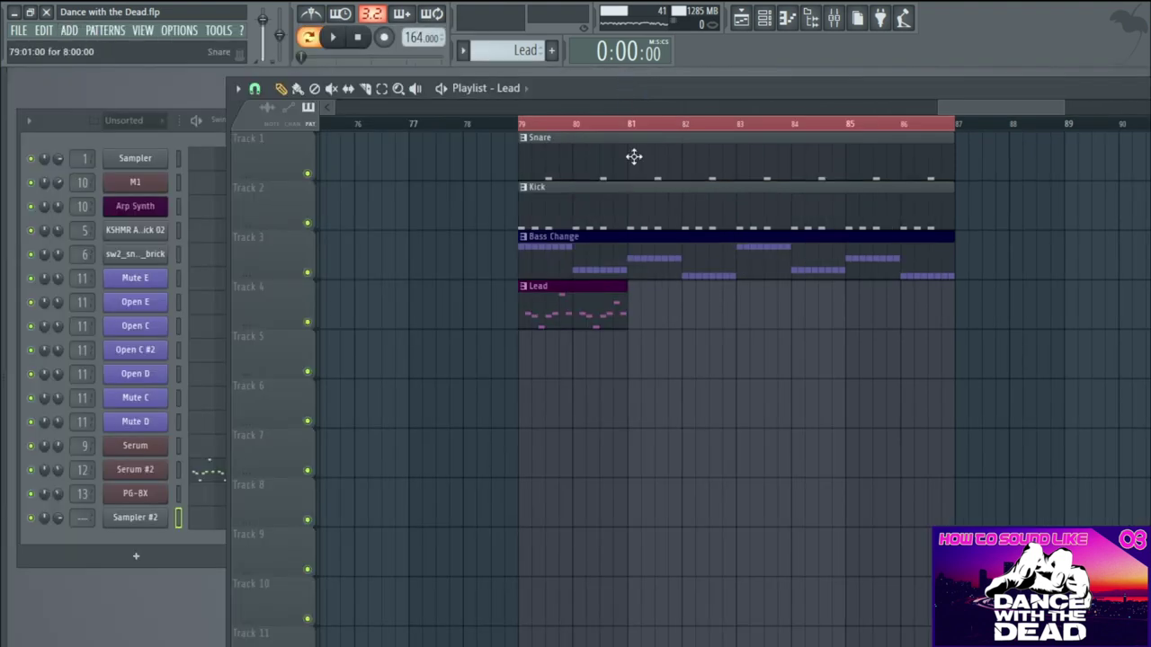
right_click(151, 523)
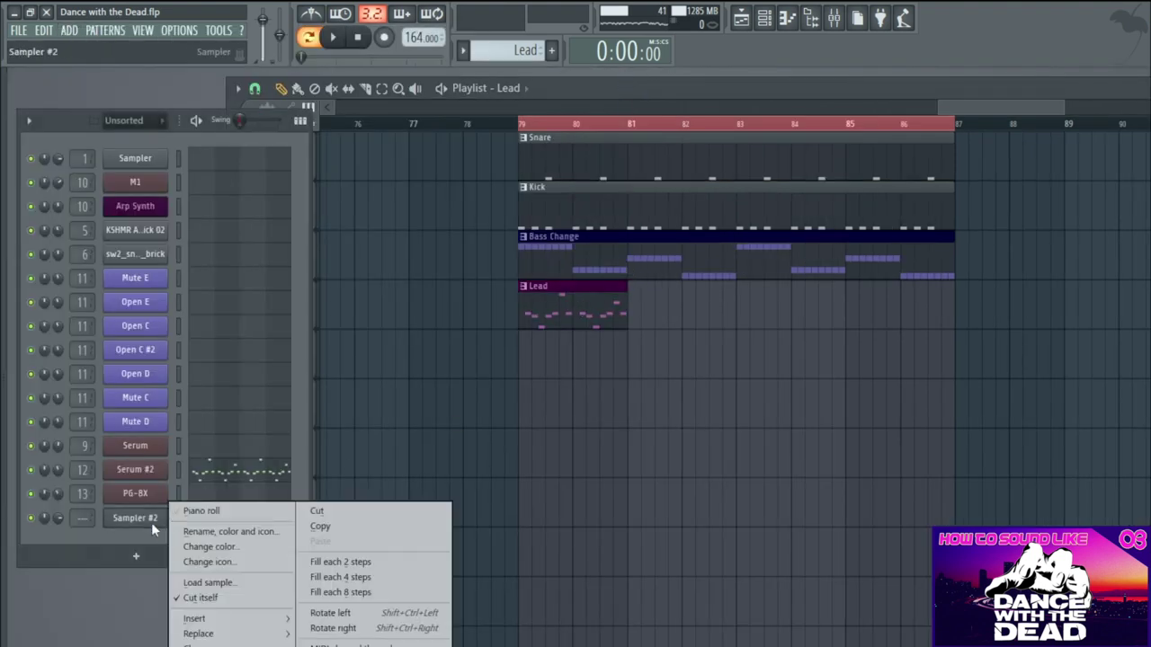
click(203, 513)
key(ctrl+v)
- Delete all but the first note in each of the eight bars, and stretch the remaining notes to a full bar
right_click(257, 351)
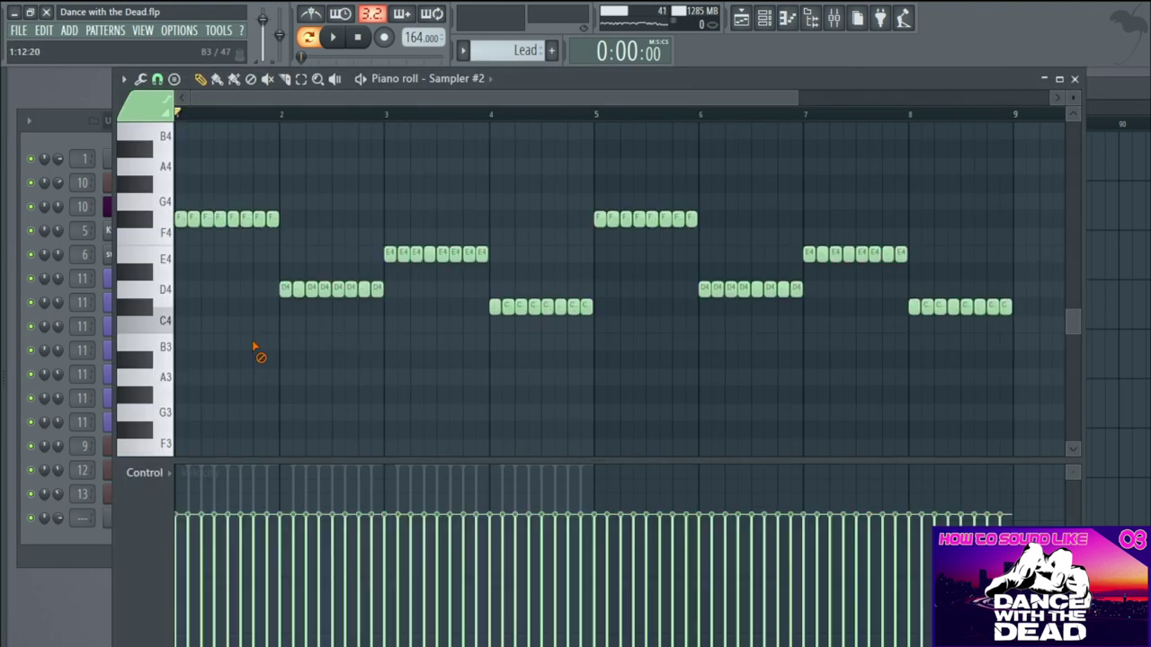
right_click(193, 220)
right_click(274, 220)
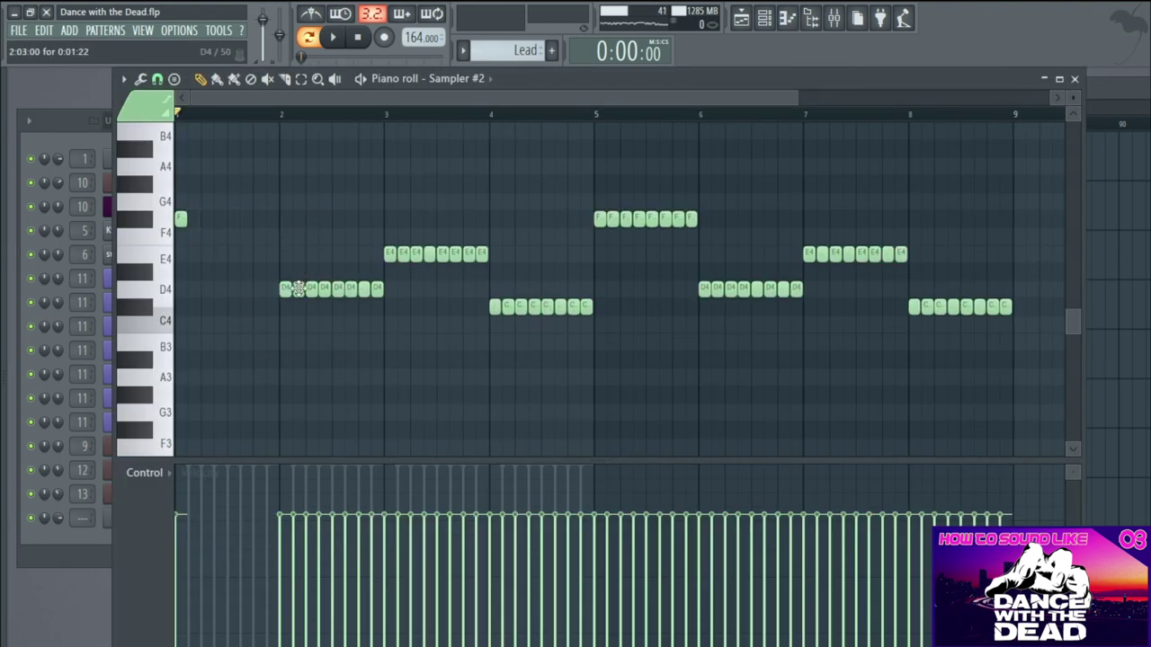
drag(298, 287, 404, 293)
drag(396, 254, 506, 254)
mouse_move(513, 303)
mouse_down()
mouse_move(541, 311)
mouse_move(600, 306)
mouse_up()
mouse_move(611, 220)
mouse_down()
mouse_move(710, 209)
mouse_move(688, 216)
mouse_move(723, 287)
mouse_move(810, 284)
mouse_move(839, 256)
mouse_move(903, 250)
mouse_move(935, 304)
mouse_move(1019, 315)
mouse_up()
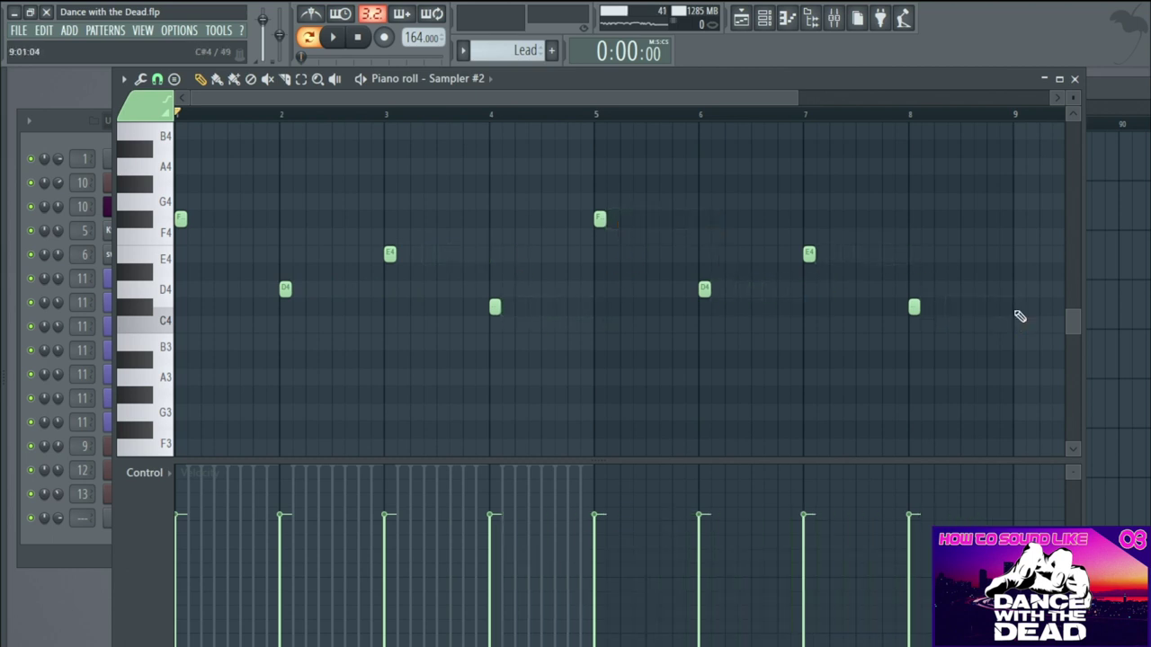
key(ctrl+a)
drag(602, 223, 693, 225)
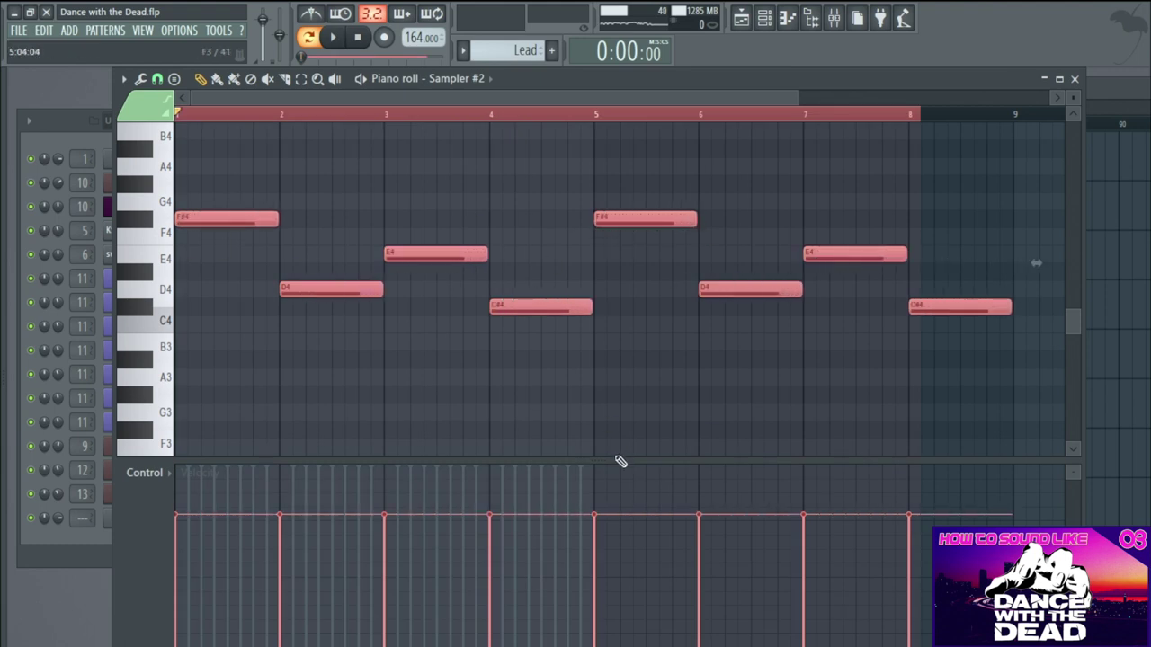
- Duplicate all notes an octave higher, starting on F#5, and duplicate that row a fifth above, starting on C#6
drag(617, 462, 617, 541)
scroll(267, 368, up, 4)
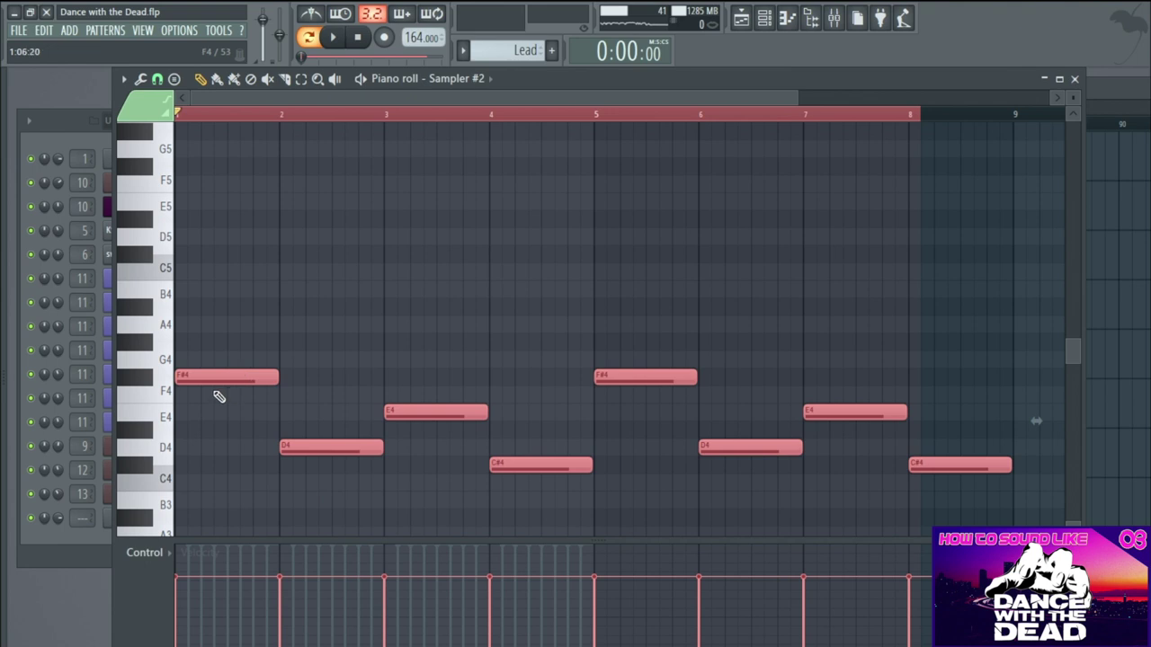
drag(207, 376, 197, 157)
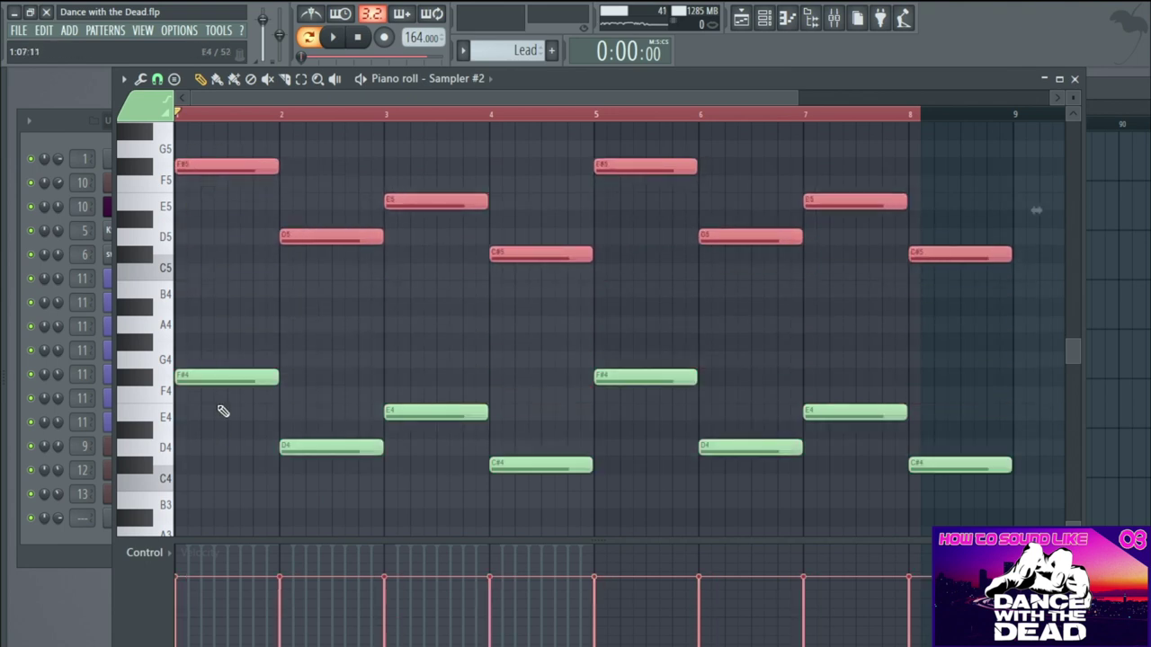
scroll(227, 319, up, 4)
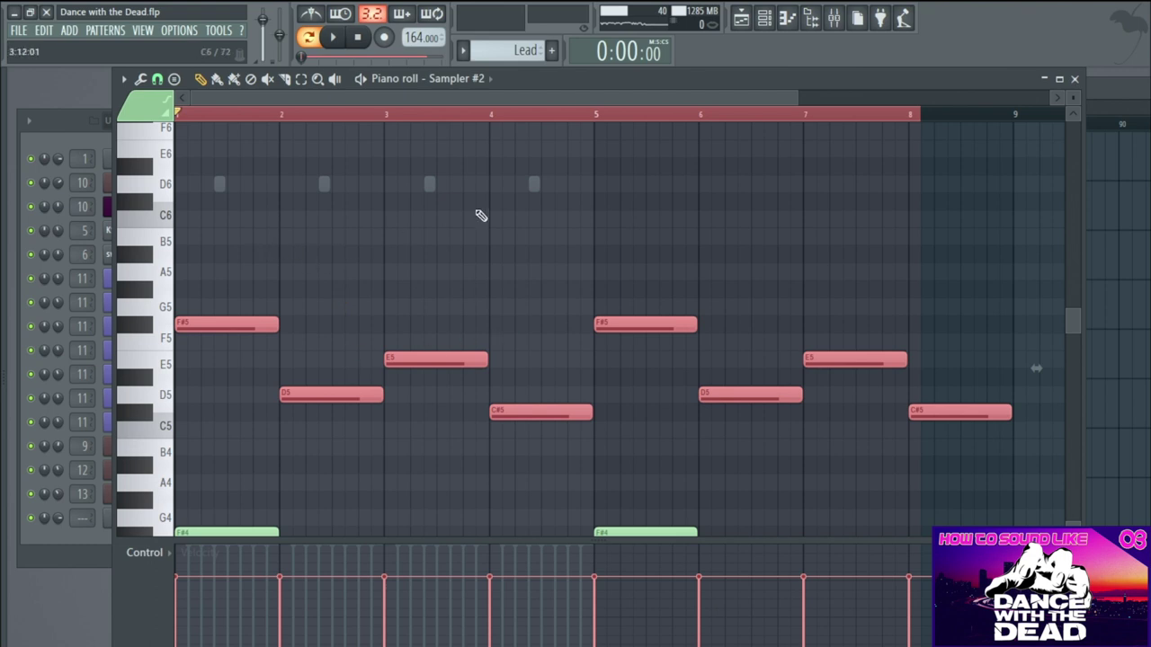
mouse_move(520, 417)
mouse_down()
mouse_move(506, 401)
mouse_move(511, 274)
mouse_move(519, 297)
mouse_up()
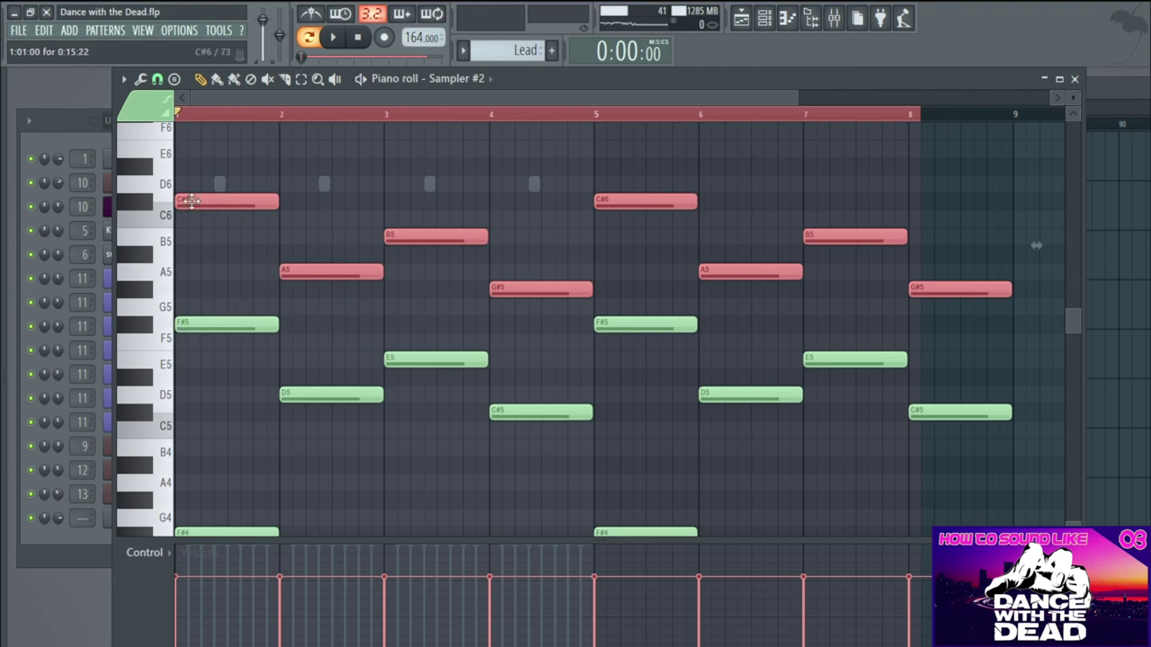
click(226, 253)
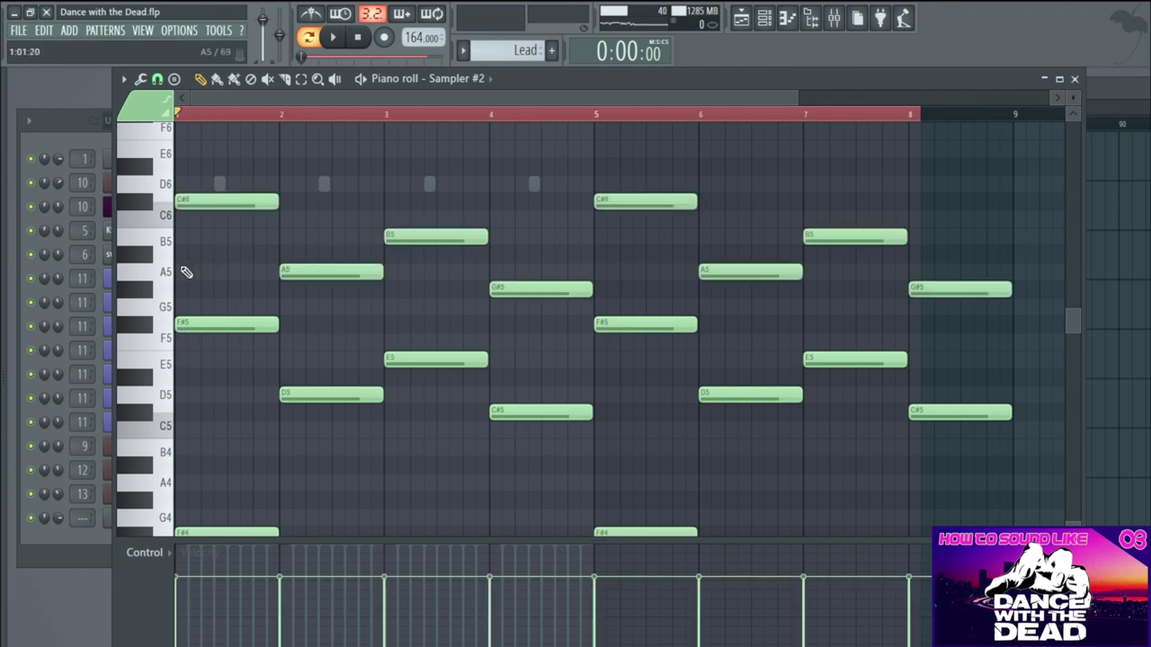
- Add a one-bar middle note to each chord: A5, F#5, G#5 and E5 in bars 1–4, repeated in bars 5–8
click(186, 274)
click(284, 325)
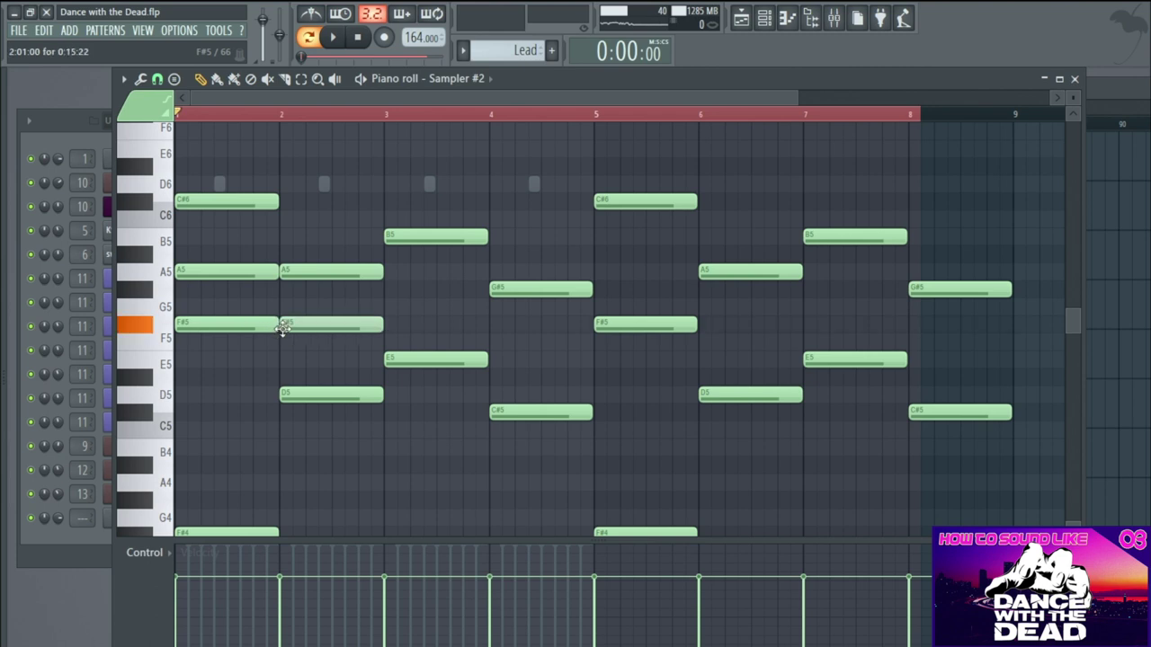
click(392, 291)
click(495, 360)
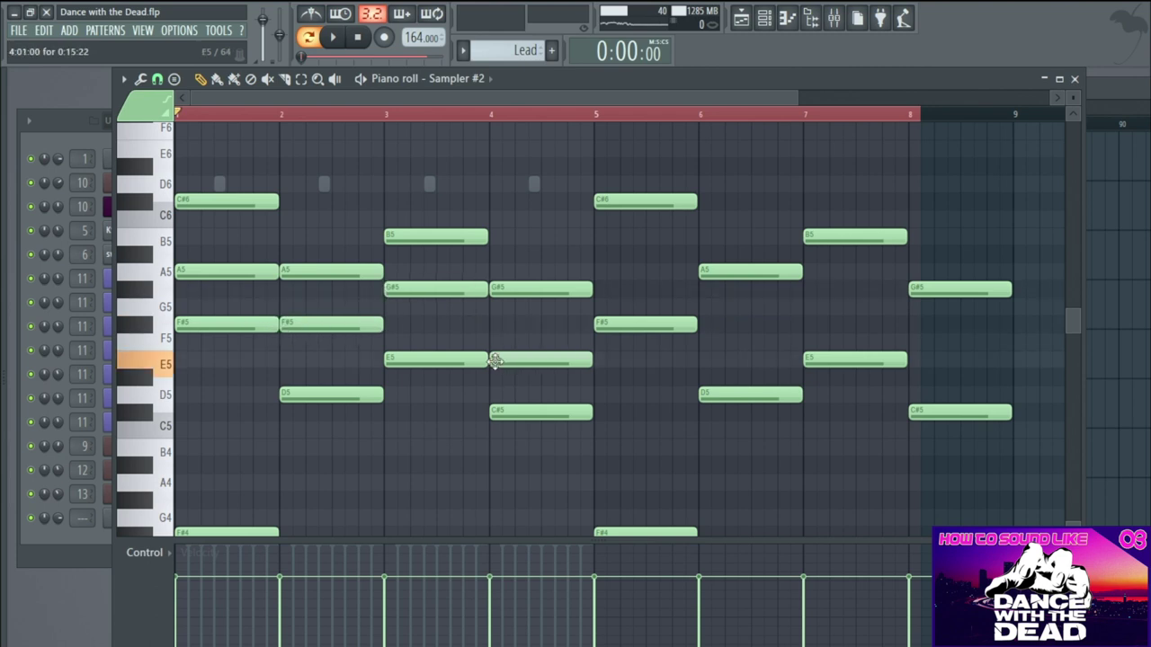
click(601, 272)
click(710, 325)
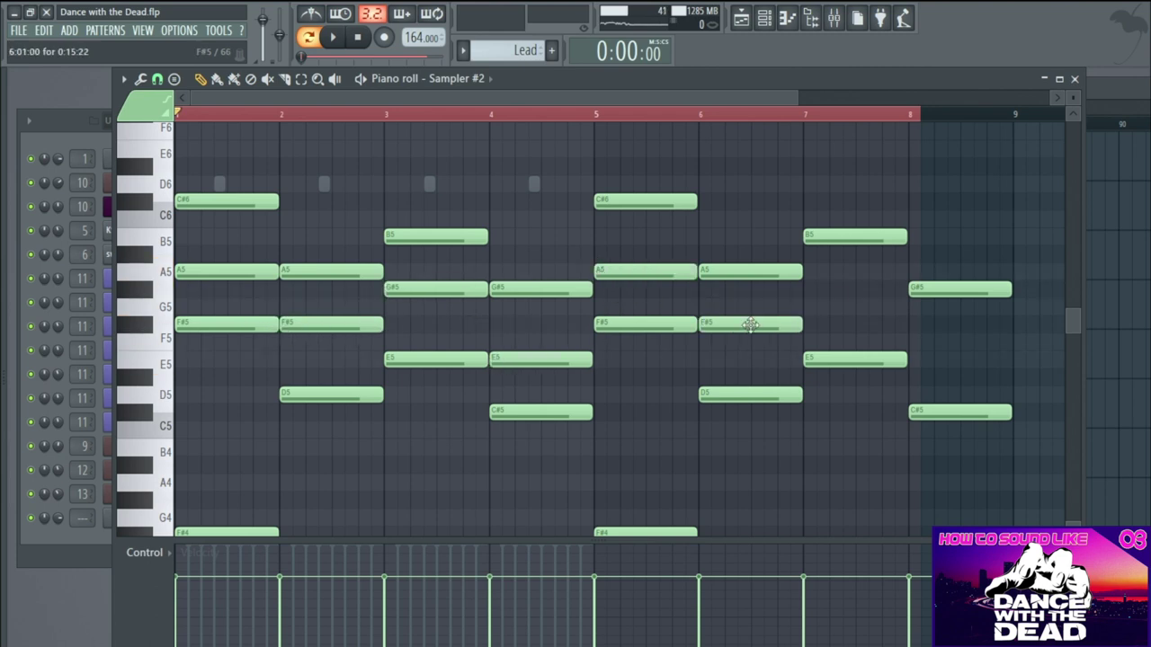
click(814, 289)
drag(913, 326, 919, 362)
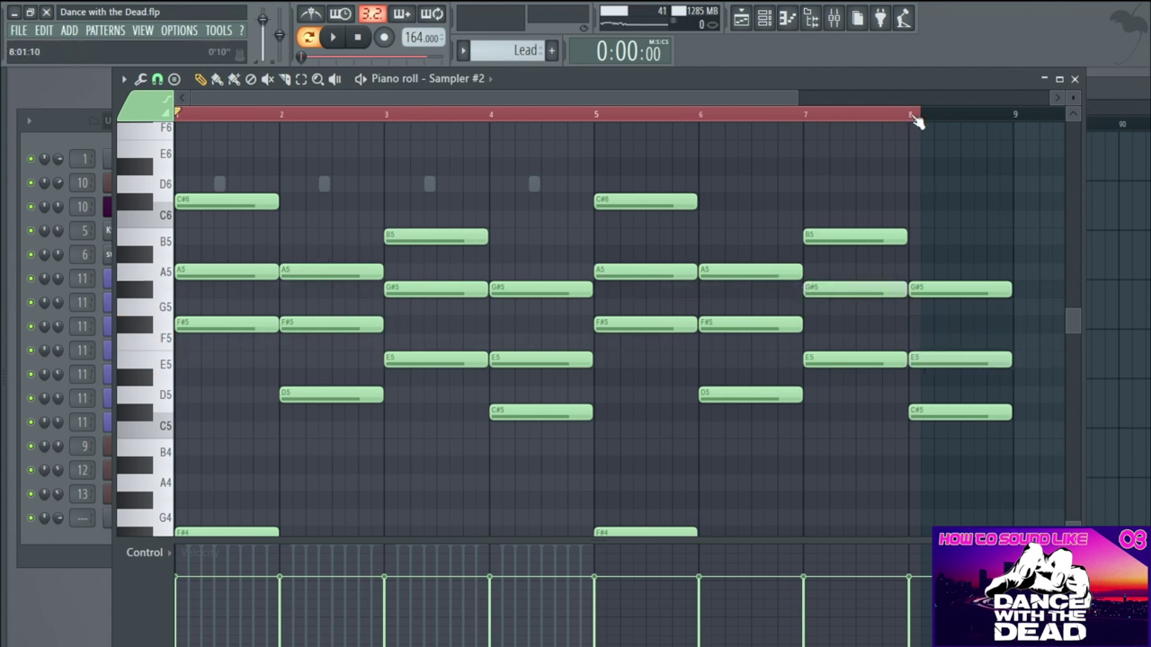
- Replace the Sampler #2 channel's instrument with TruePianos and close the plugin window
click(1074, 78)
right_click(138, 521)
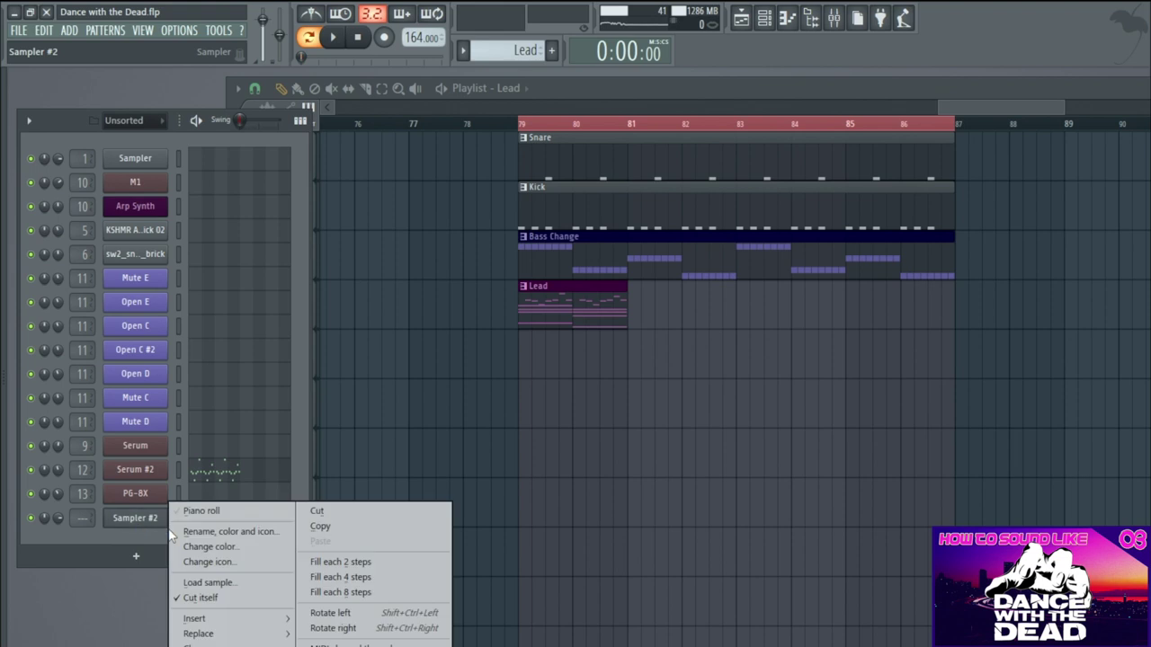
mouse_move(234, 634)
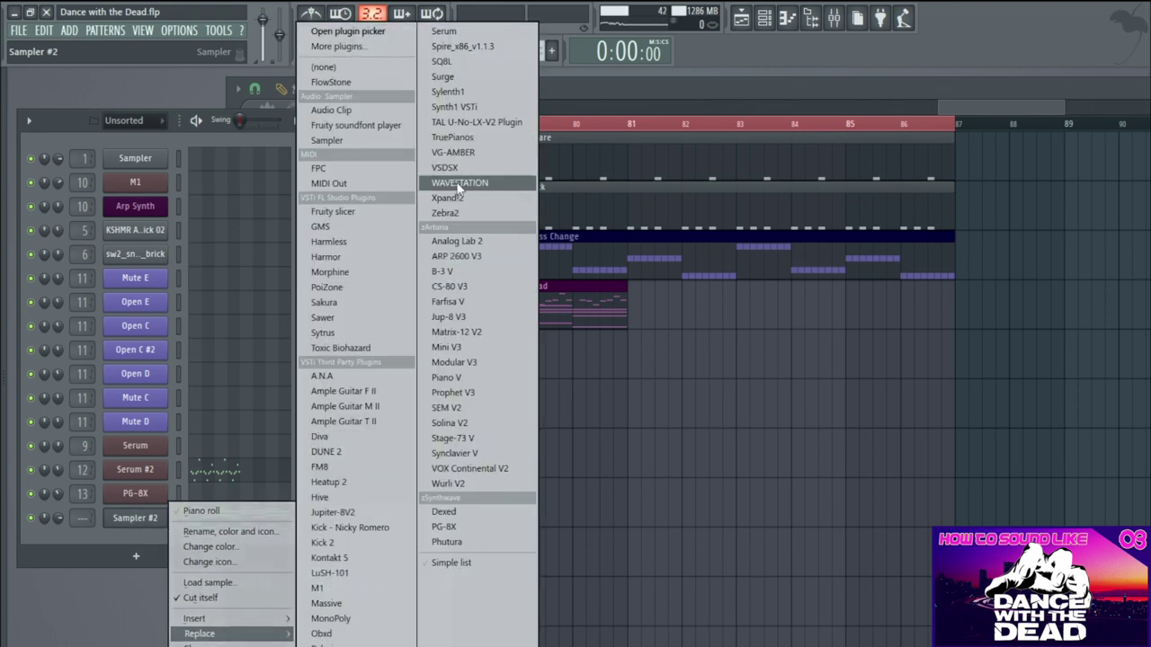
click(458, 138)
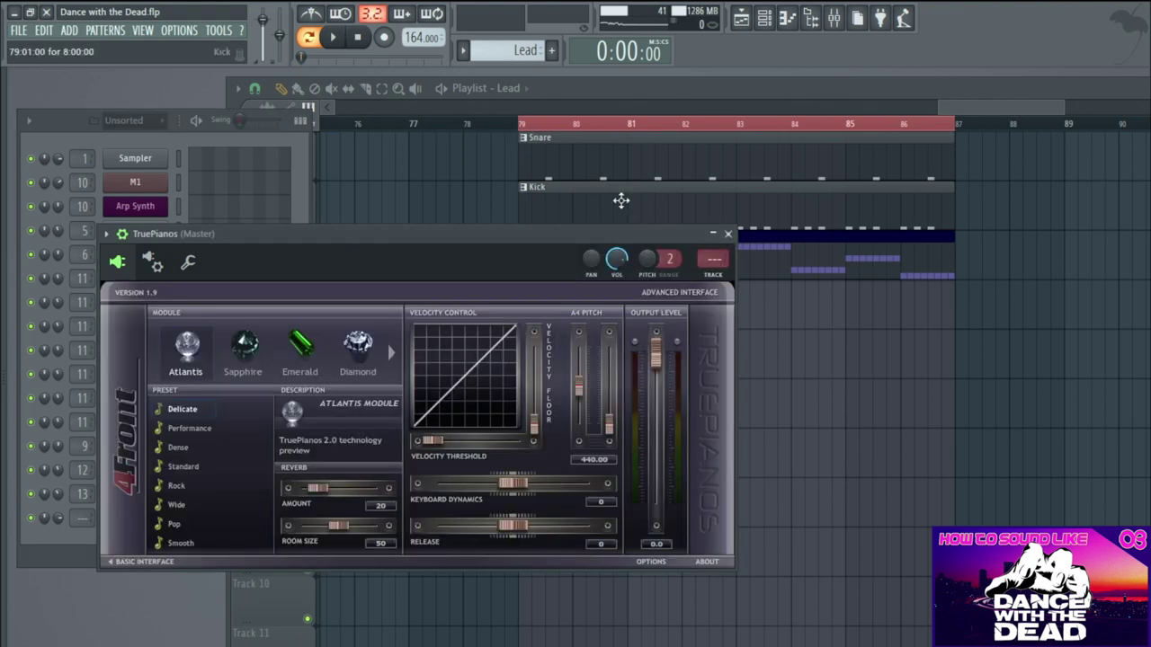
click(729, 235)
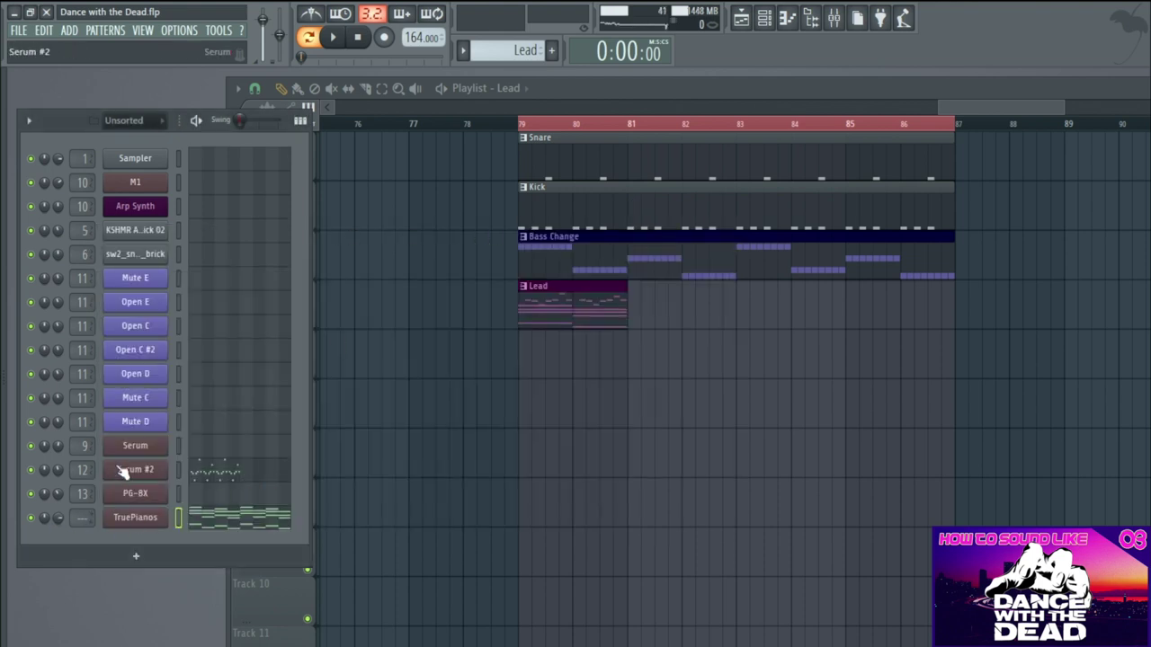
- Make the Lead clip a unique pattern and extend the clip to the start of bar 87
right_click(151, 467)
click(544, 290)
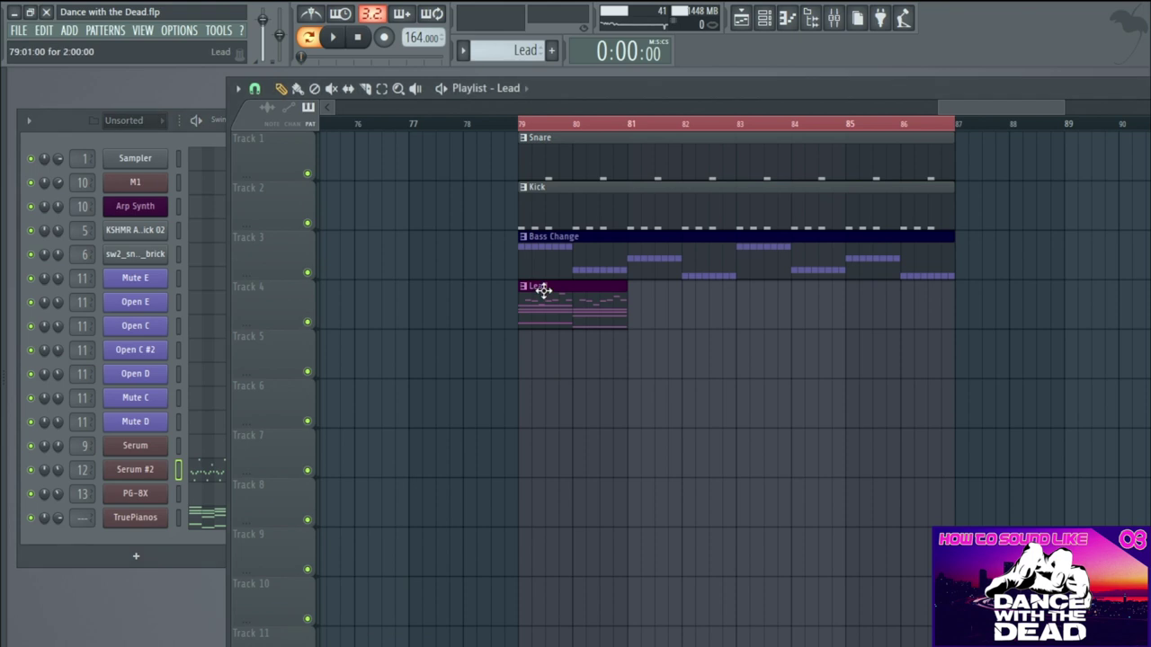
click(522, 288)
click(548, 392)
drag(621, 298, 946, 289)
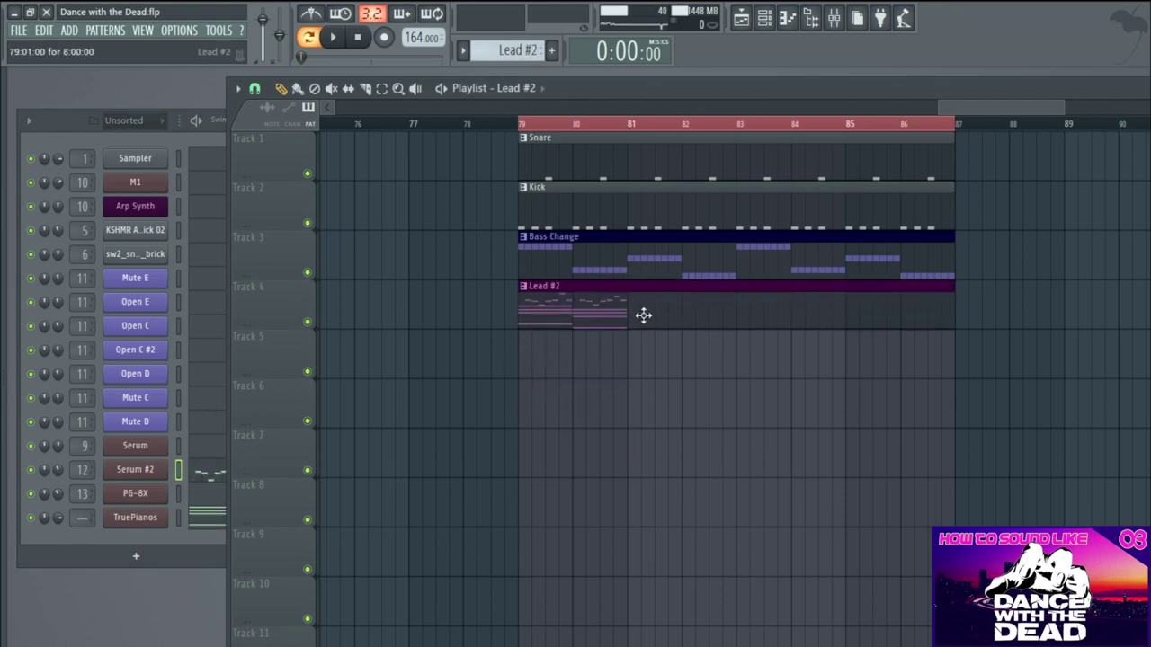
- Check which TruePianos chord notes the Lead #2 pattern contains
click(72, 136)
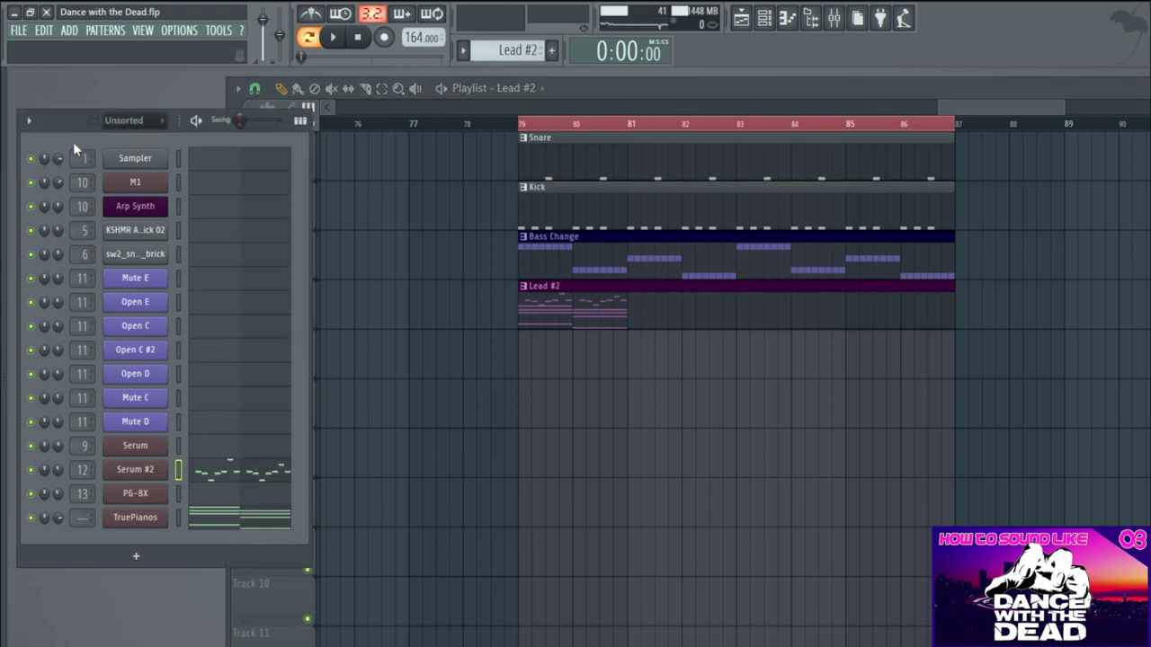
right_click(166, 508)
click(202, 511)
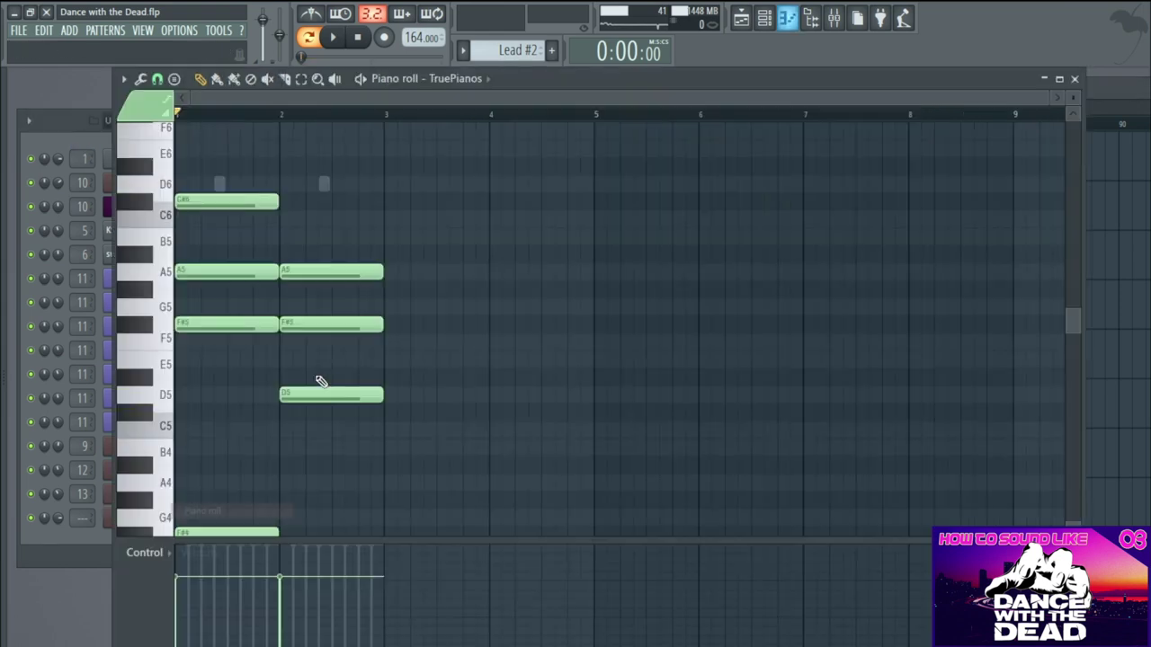
click(1074, 80)
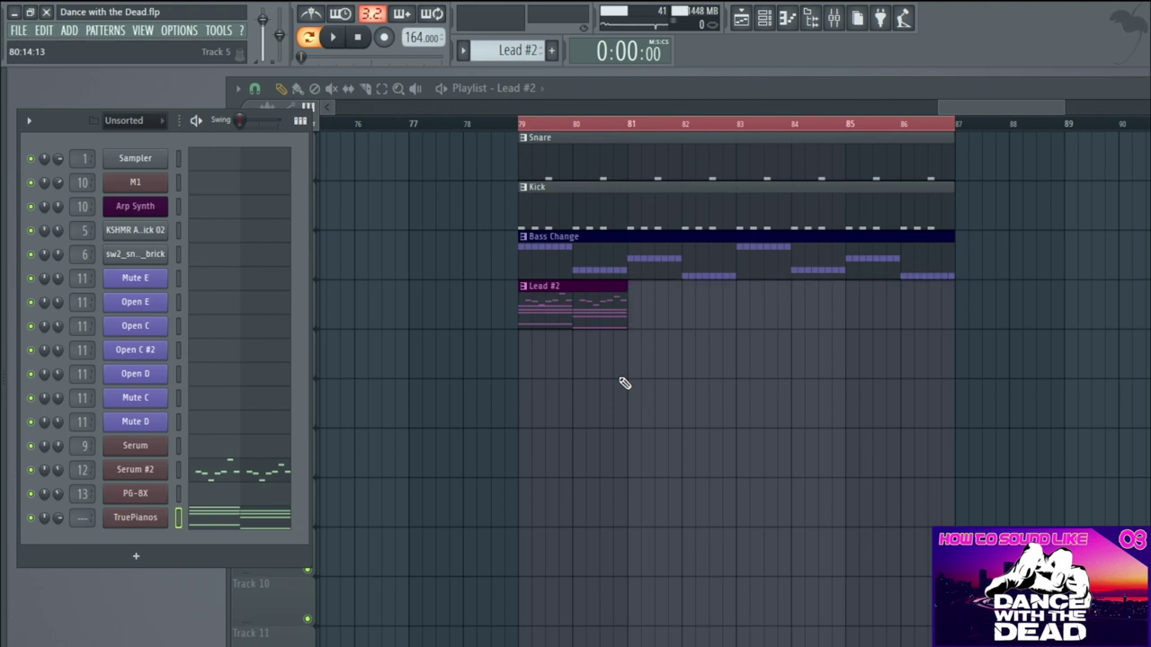
- Extend the TruePianos chords to four bars, with E5, G#5 and B5 in bar 3 and C#5, E5 and G#5 in bar 4
right_click(152, 527)
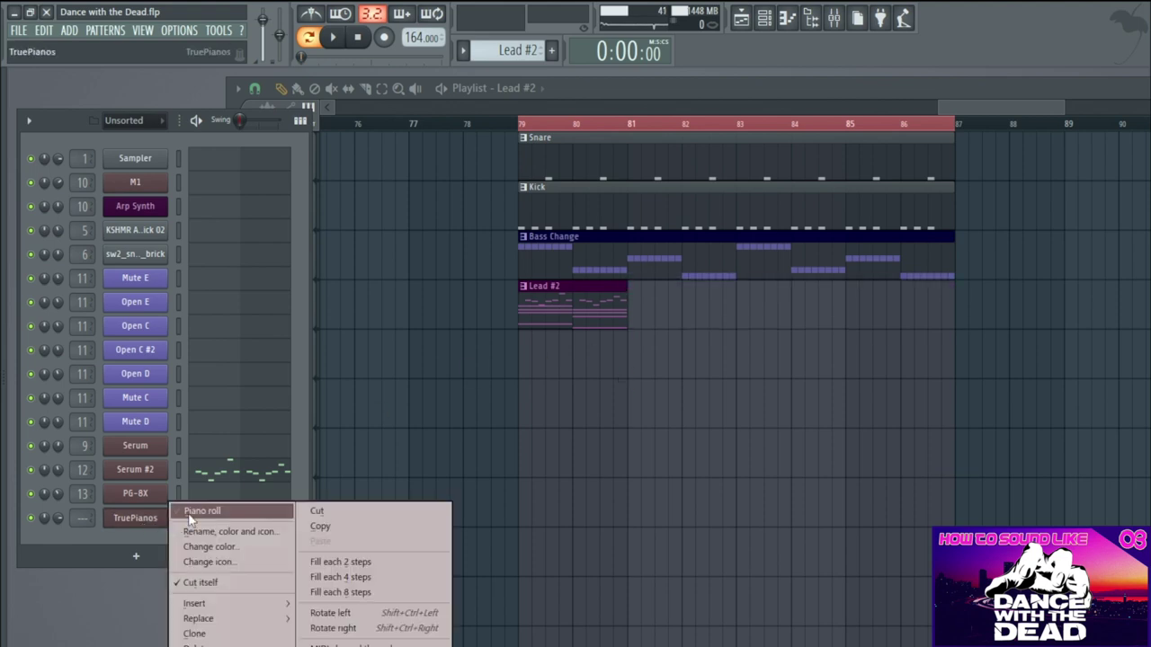
click(198, 509)
drag(532, 437, 390, 358)
drag(353, 508, 638, 506)
click(571, 339)
scroll(572, 339, up, 2)
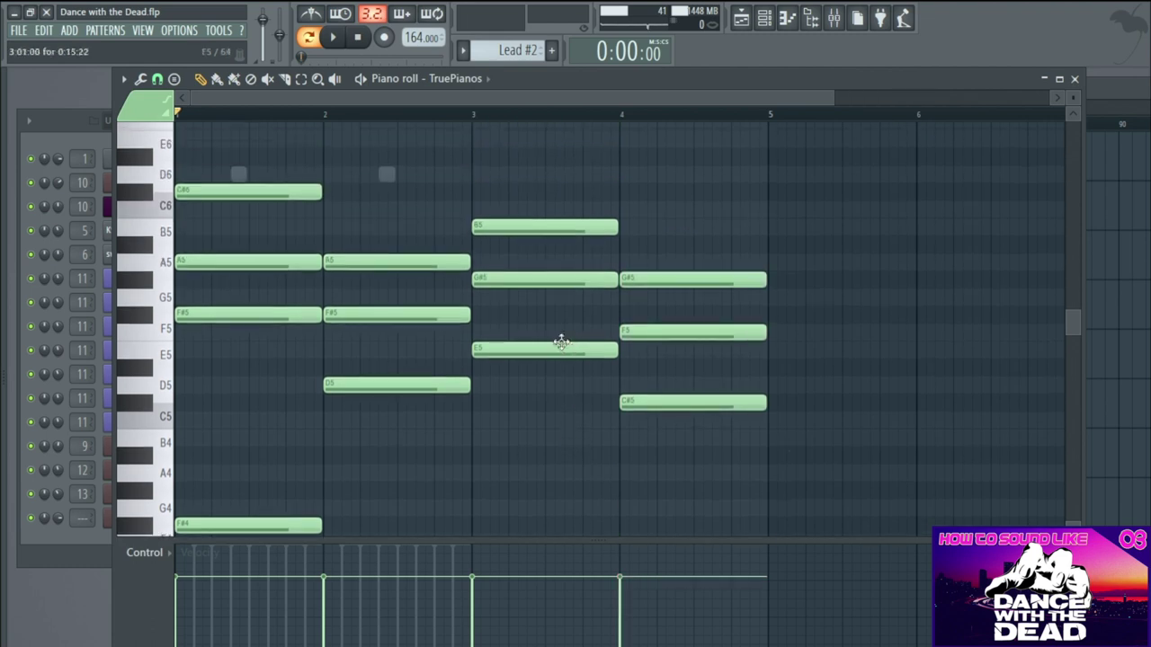
drag(647, 329, 647, 349)
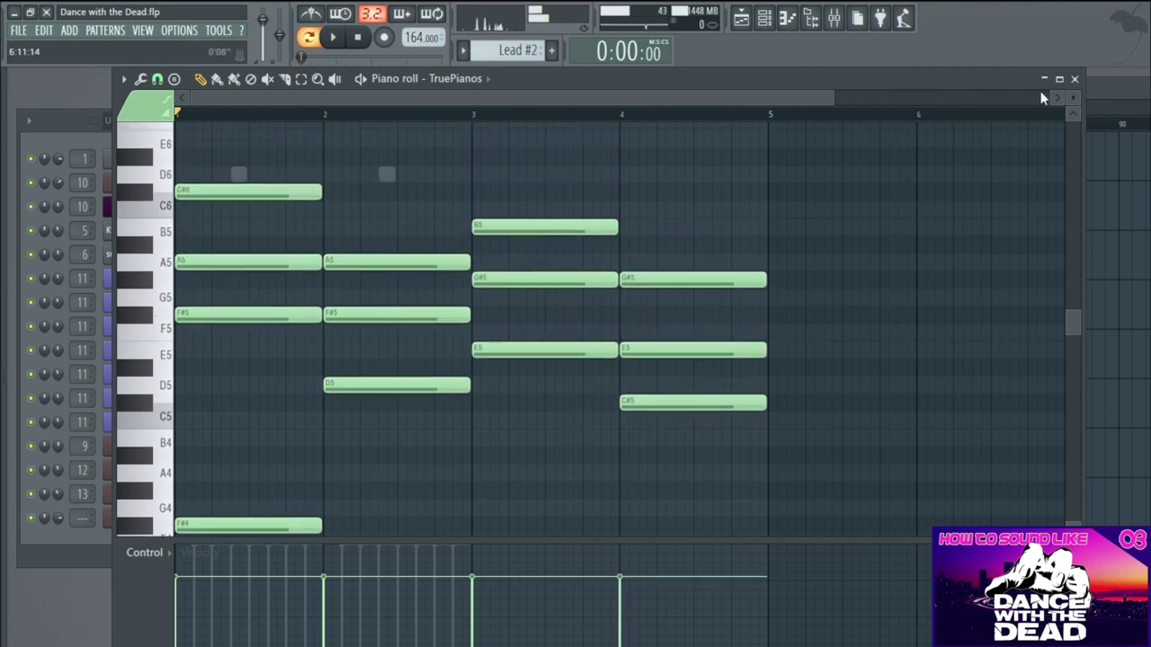
click(1076, 80)
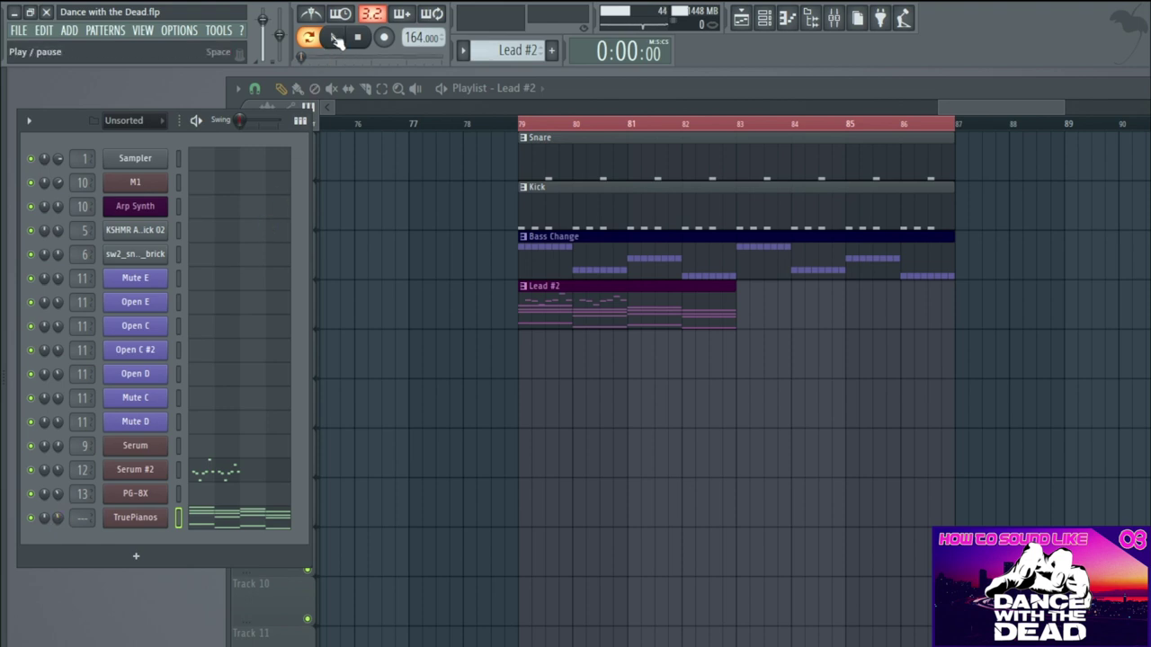
- Audition the piano chords with Serum #2 muted, and shorten the playlist time selection to bars 79–82
click(29, 469)
click(621, 393)
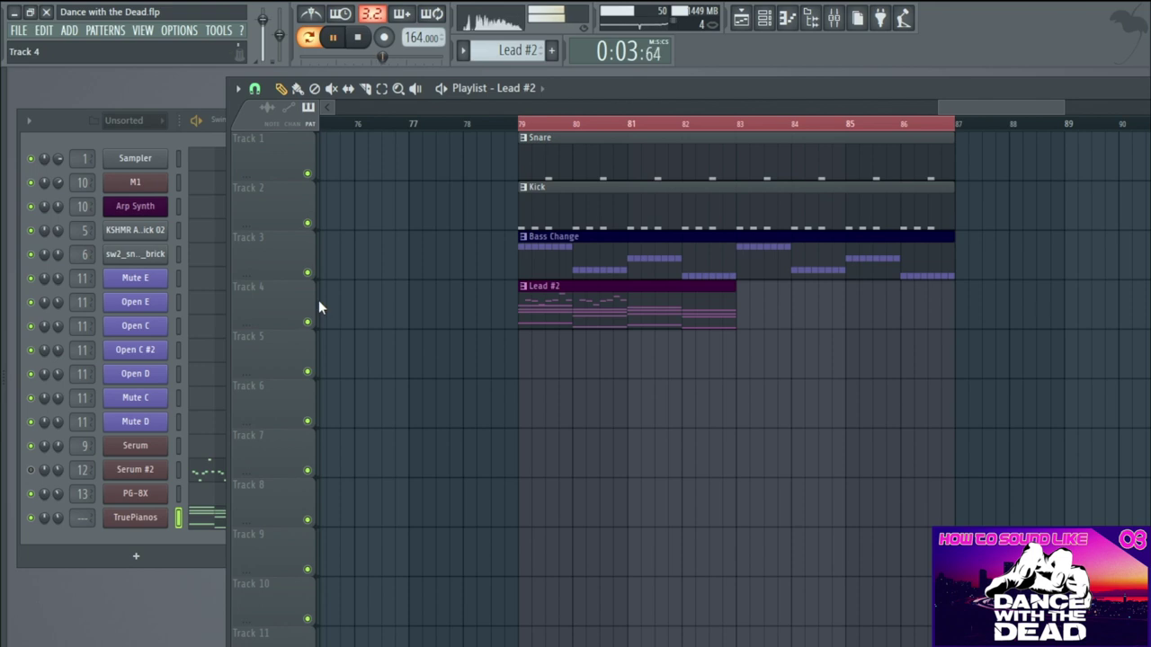
click(61, 127)
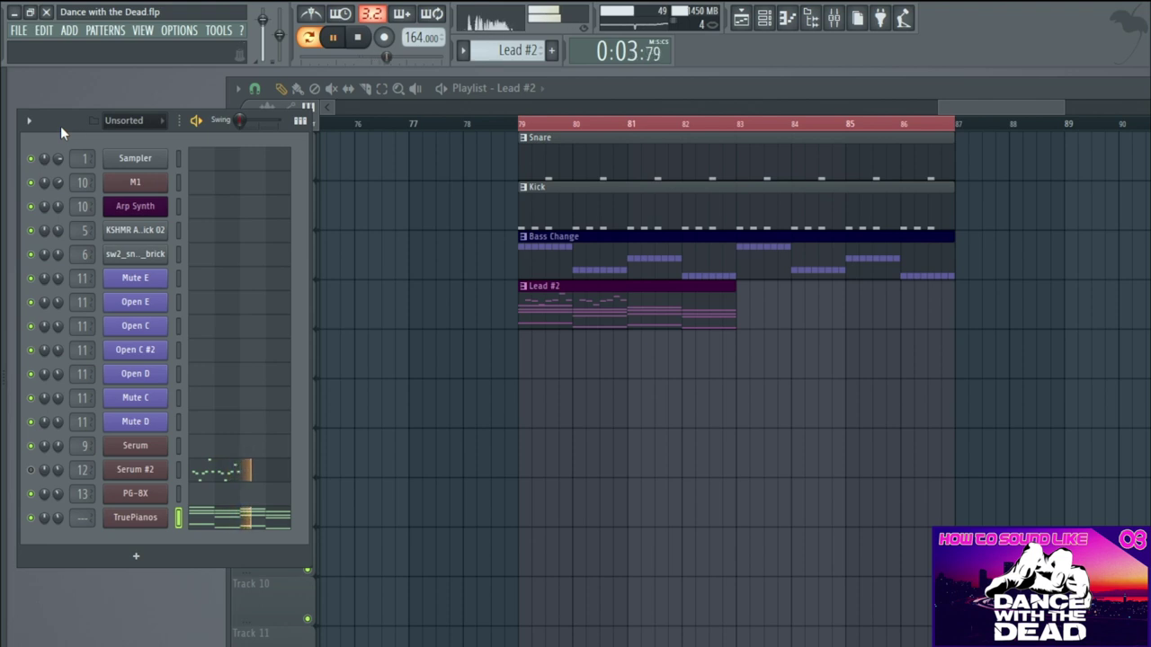
click(357, 37)
click(494, 387)
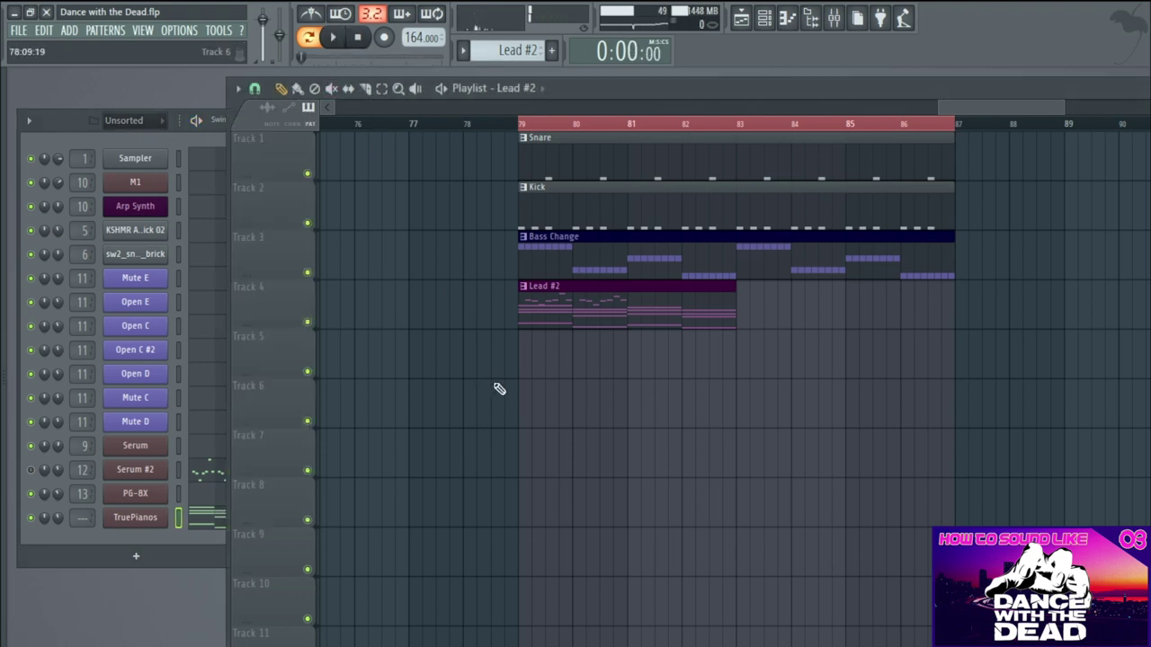
drag(520, 123, 724, 126)
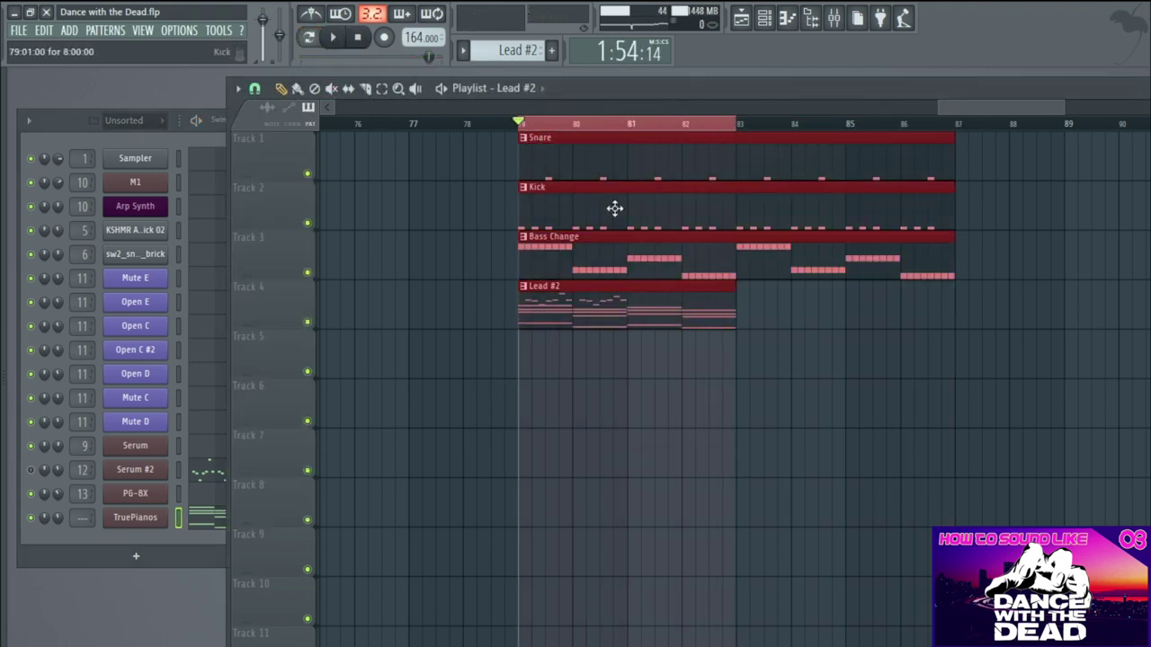
- Mute TruePianos, unmute Serum #2, and open the Serum #2 piano roll
click(32, 517)
click(33, 470)
right_click(157, 469)
click(203, 470)
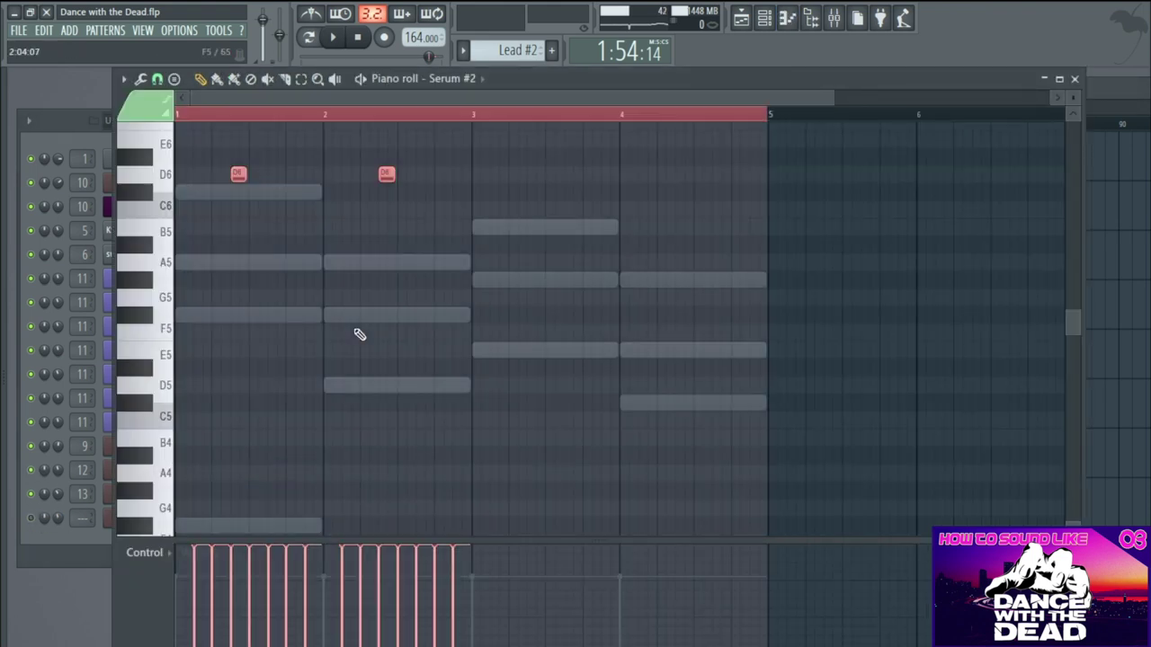
- Clear the remaining lead notes from the Serum #2 pattern and play the section without the lead
key(space)
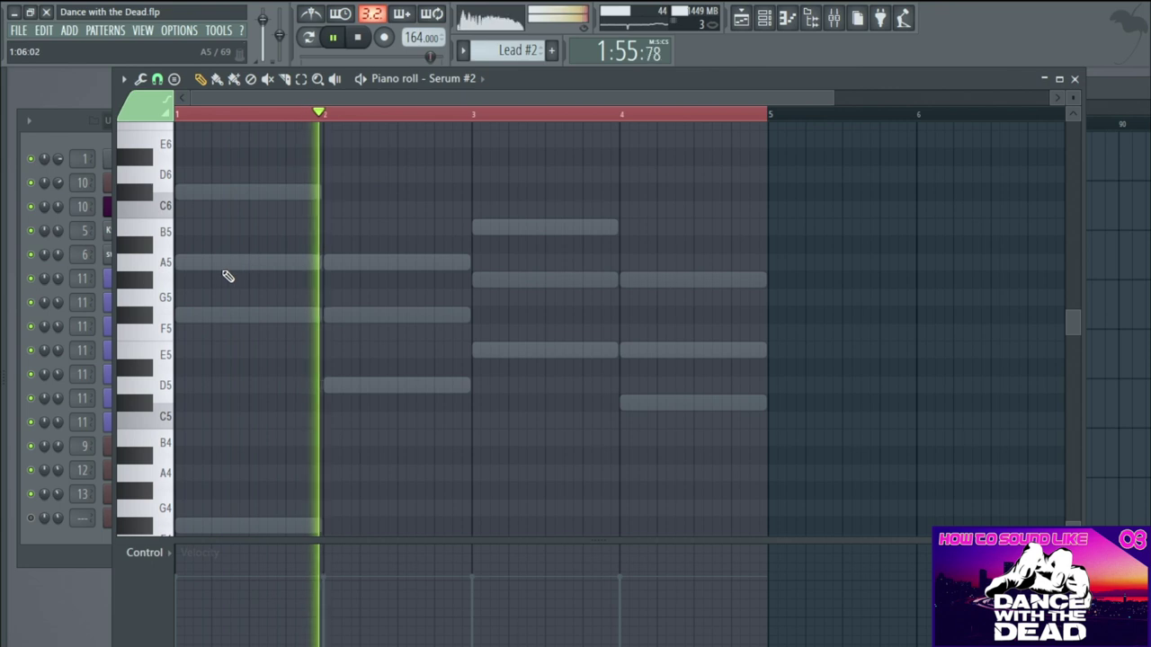
ctrl+scroll(231, 264, up, 3)
ctrl+scroll(260, 260, down, 1)
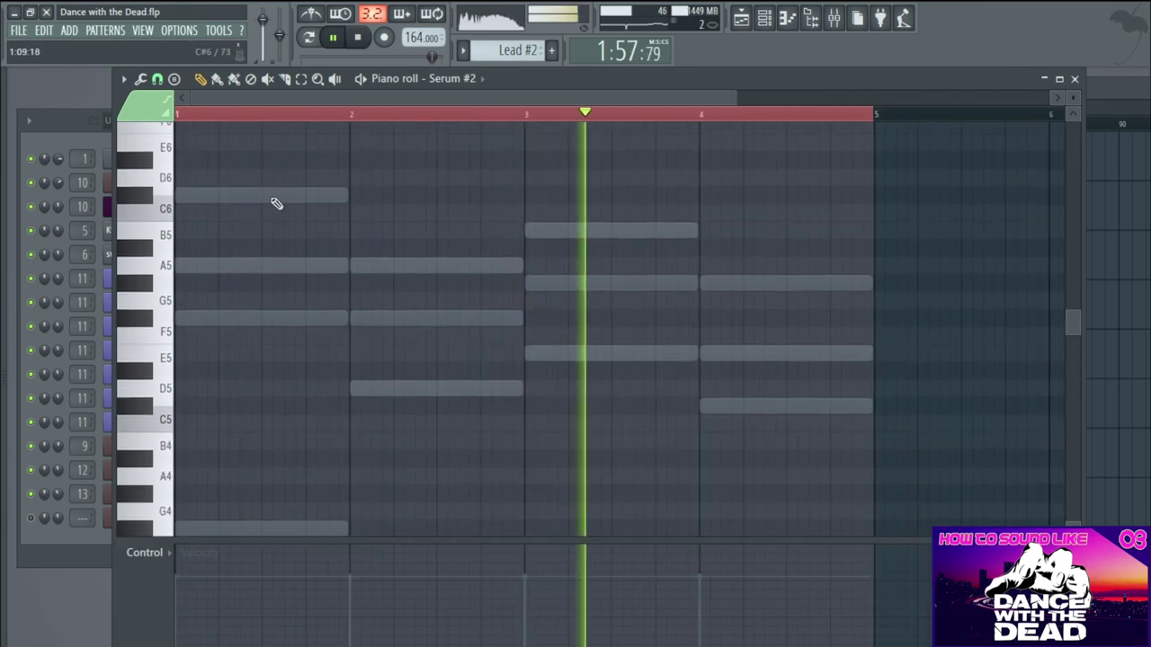
key(space)
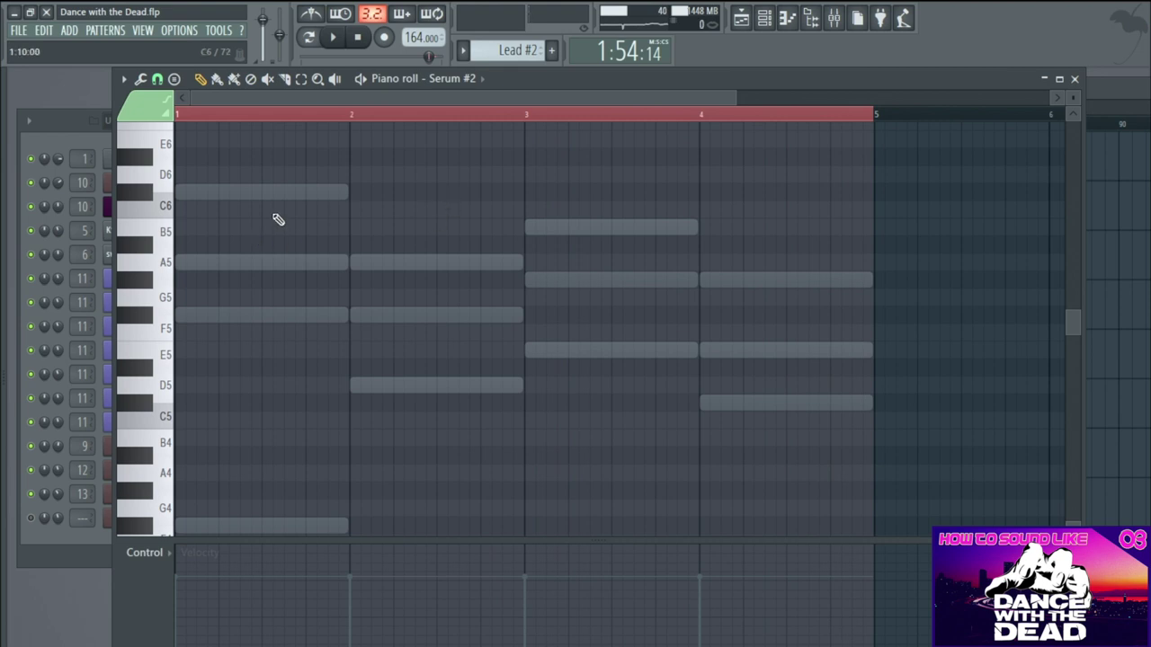
- Lower the TruePianos C#6 in bar 1 and B5 in bar 3 by one octave, to C#5 and B4
key(3)
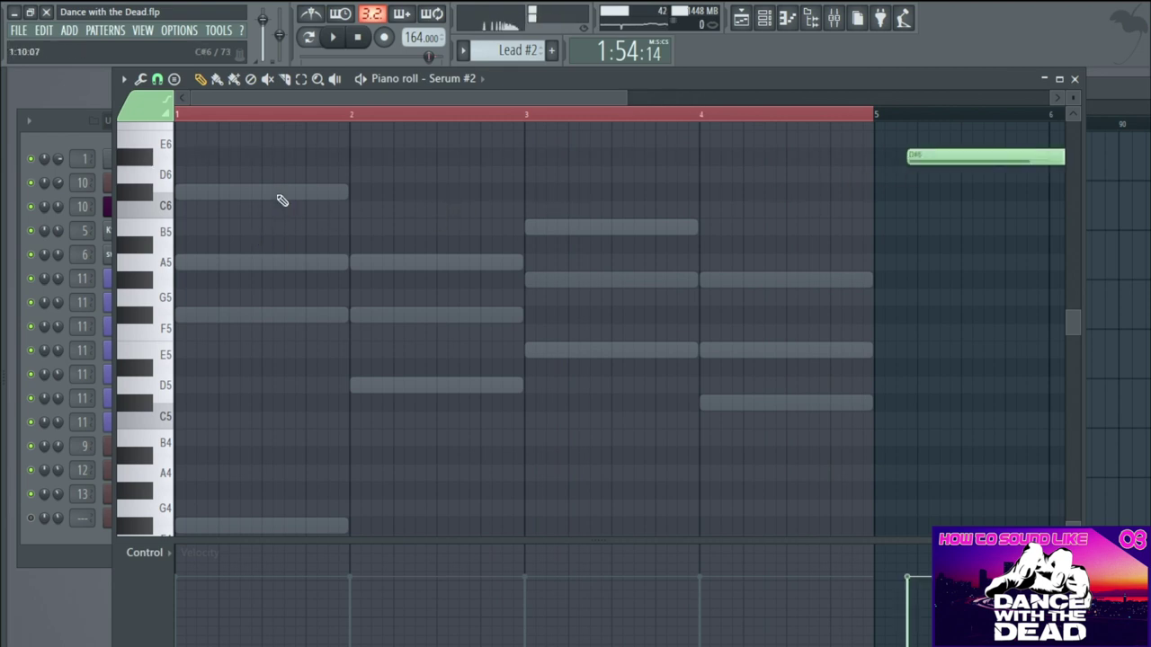
double_click(282, 199)
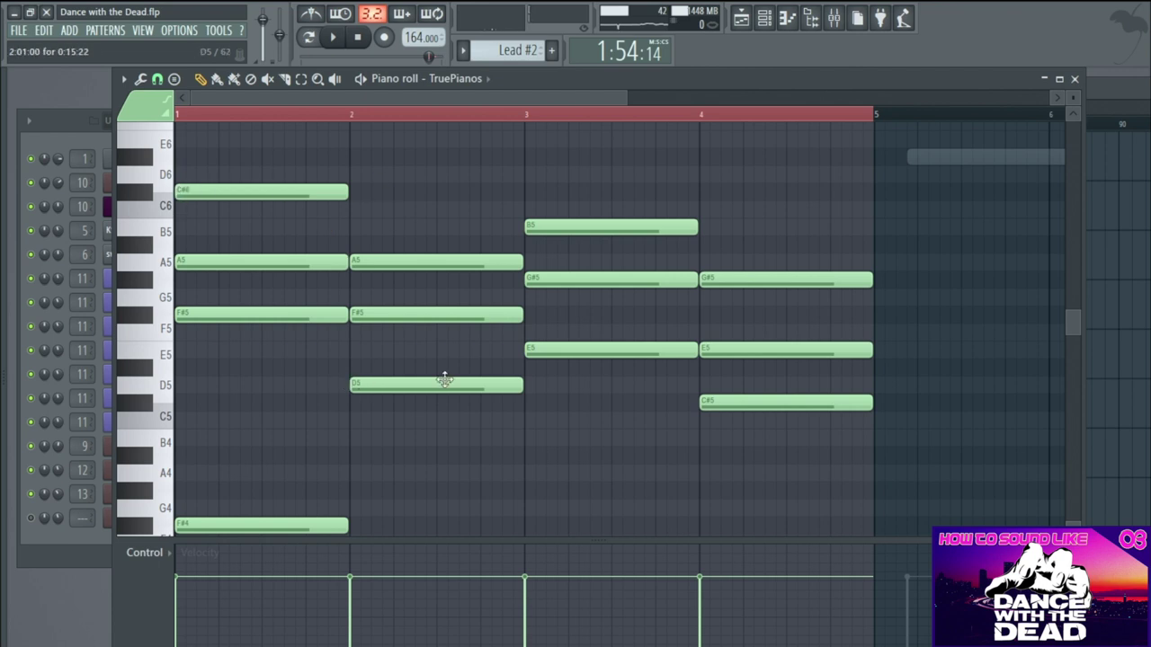
click(342, 193)
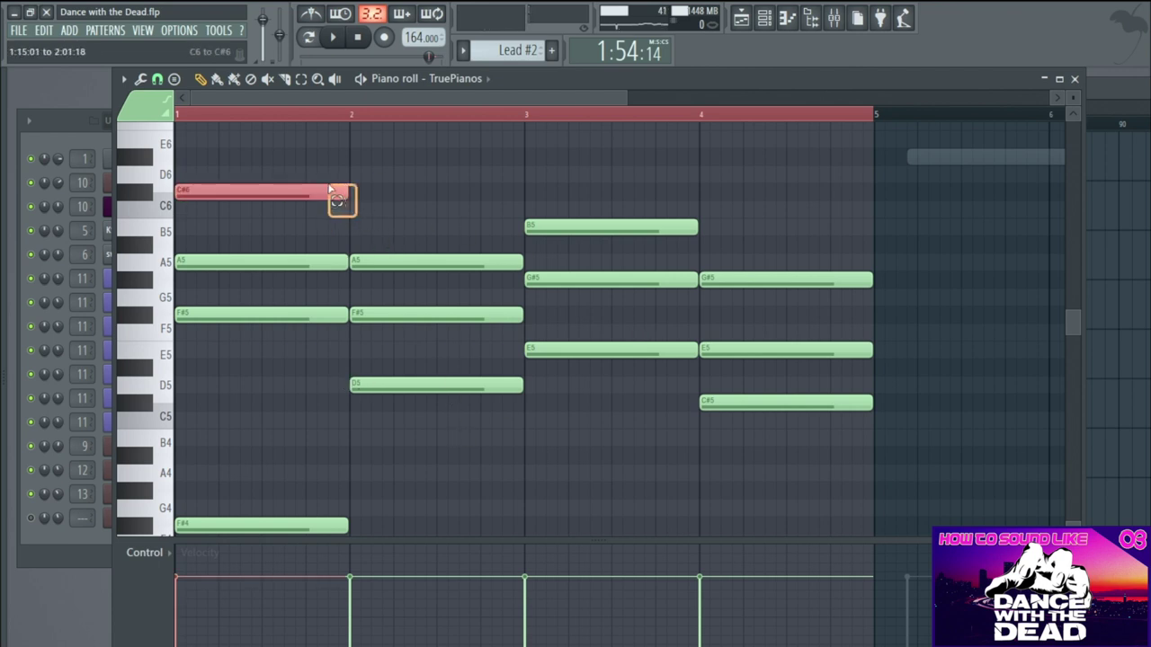
key(ctrl+Down)
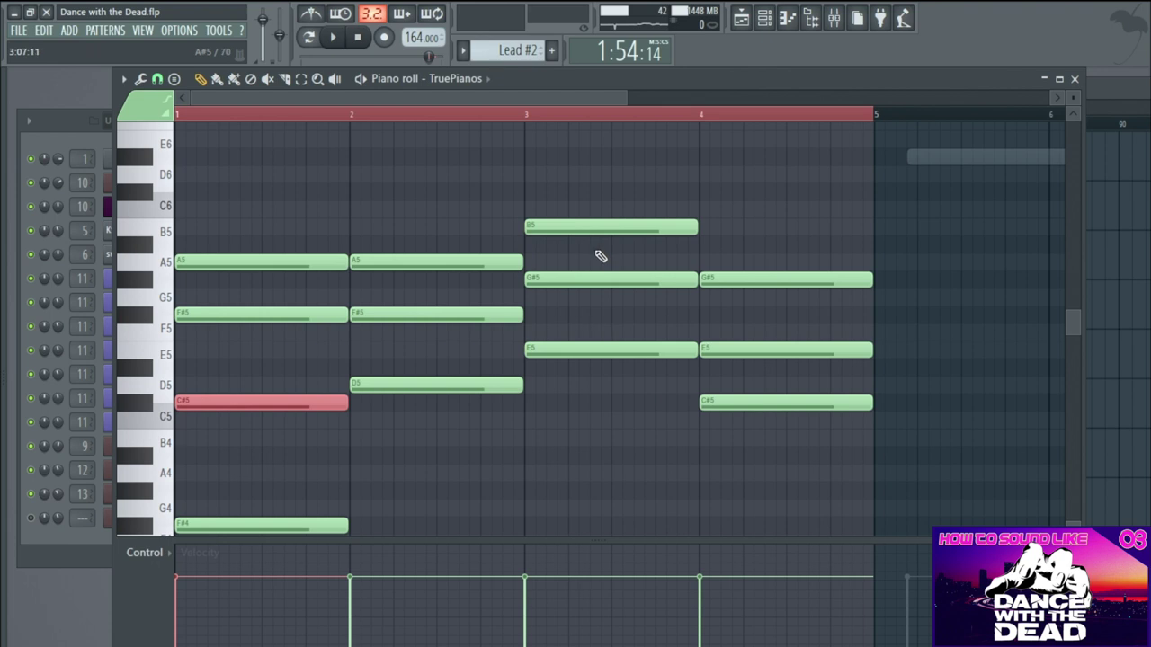
click(605, 225)
key(ctrl+Down)
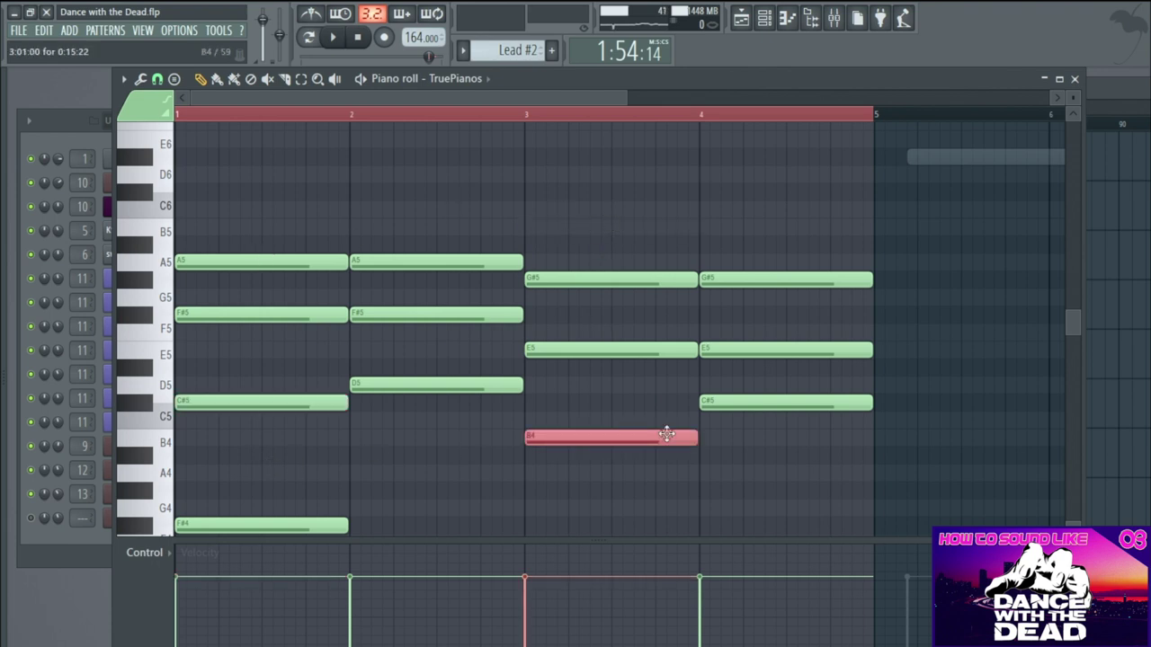
- Return to the Serum #2 piano roll, delete the stray D#6 note in bar 5, and sound A5 and G5
double_click(950, 160)
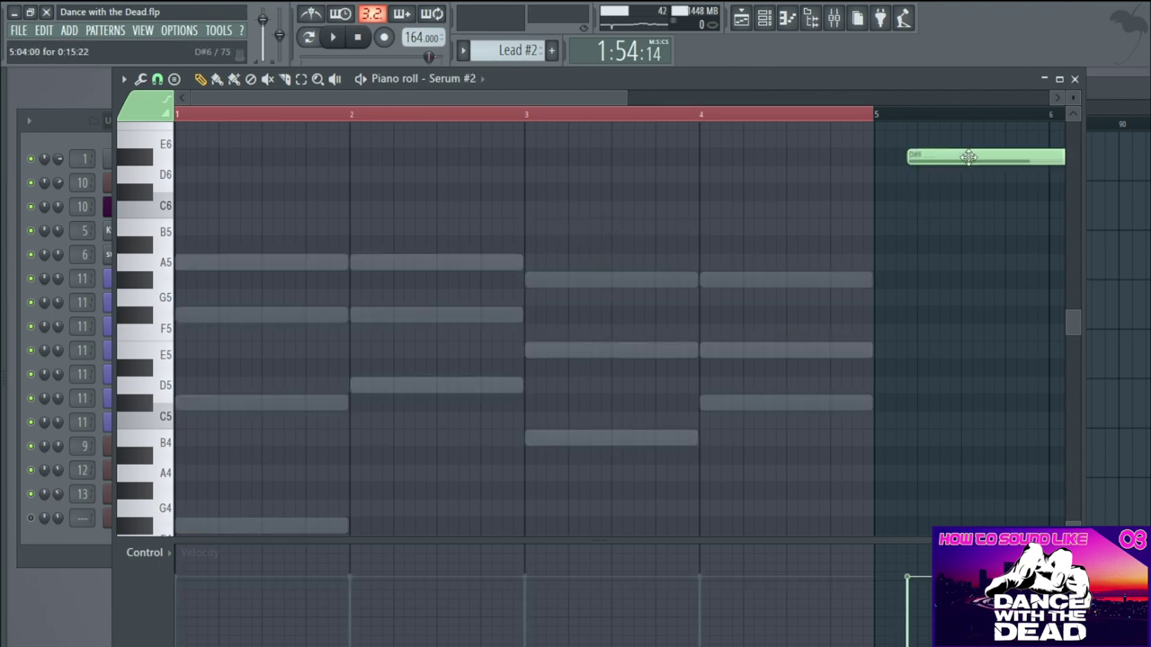
right_click(970, 159)
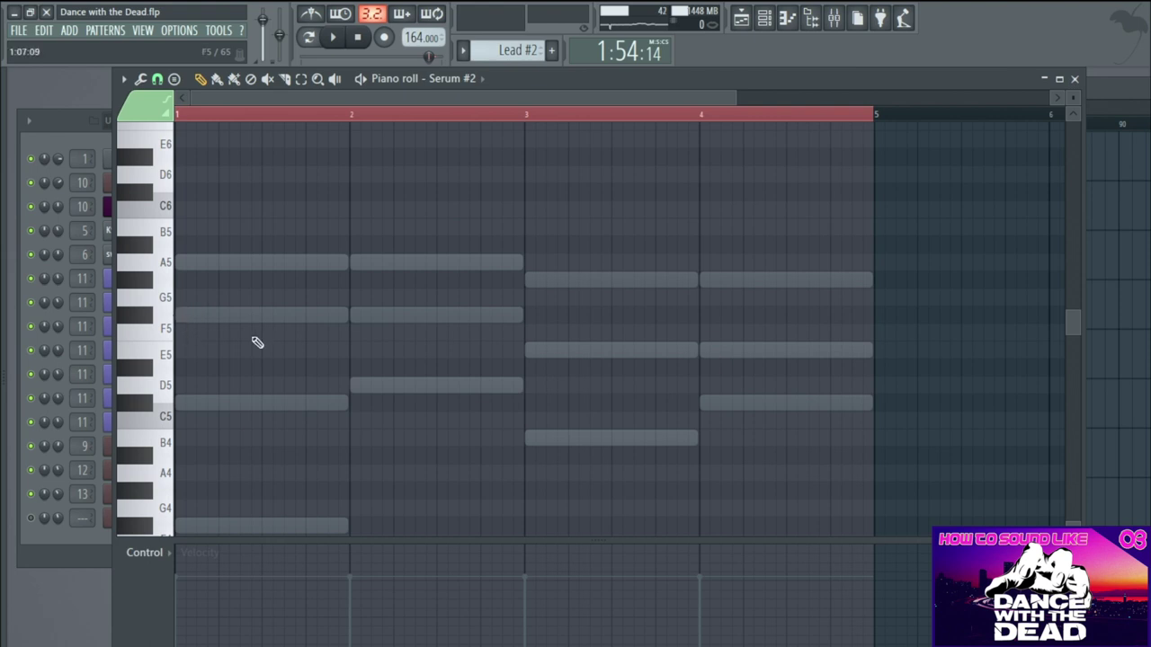
click(166, 270)
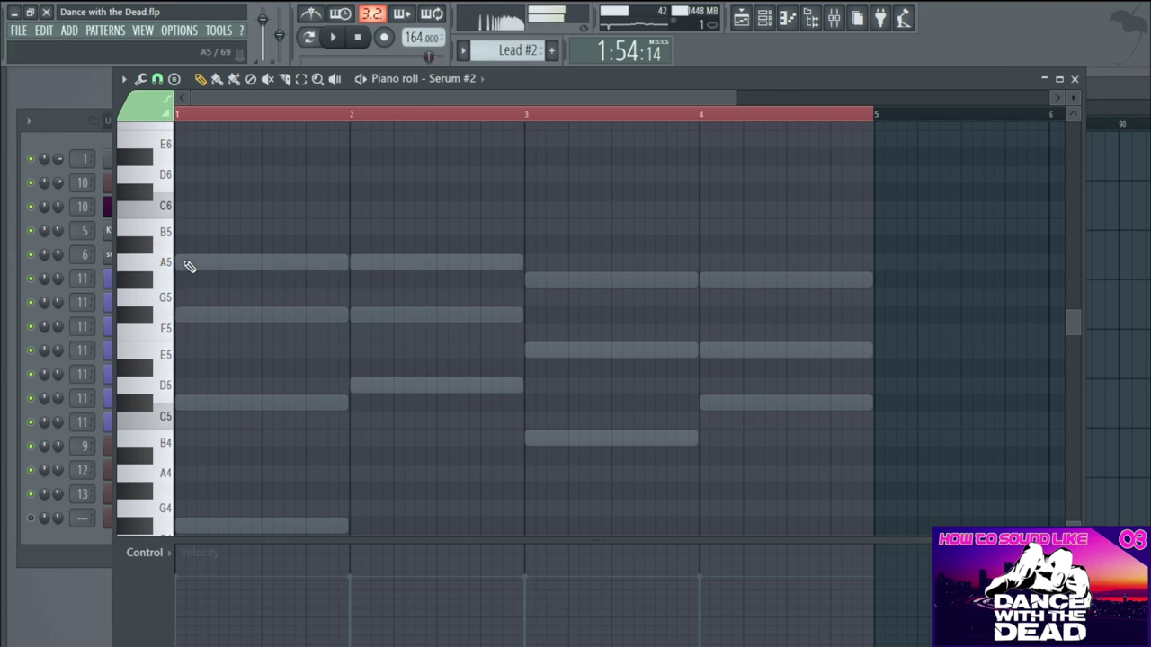
click(160, 299)
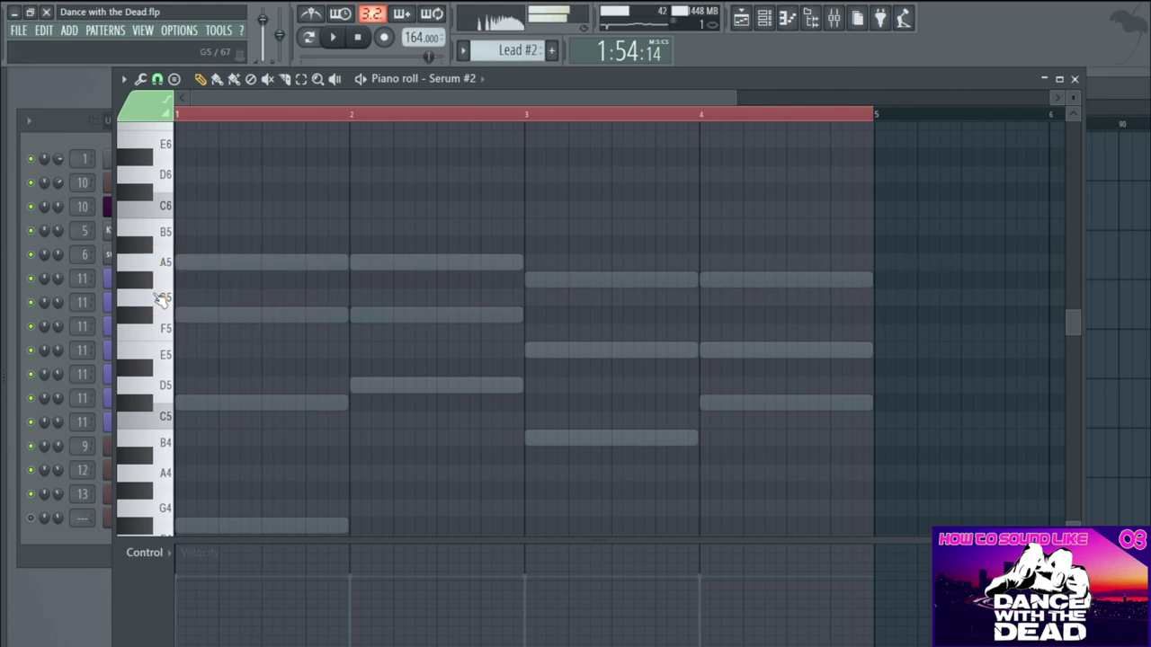
- Place a short A5 lead note at the very start of bar 1 in the Serum #2 piano roll
scroll(210, 299, up, 3)
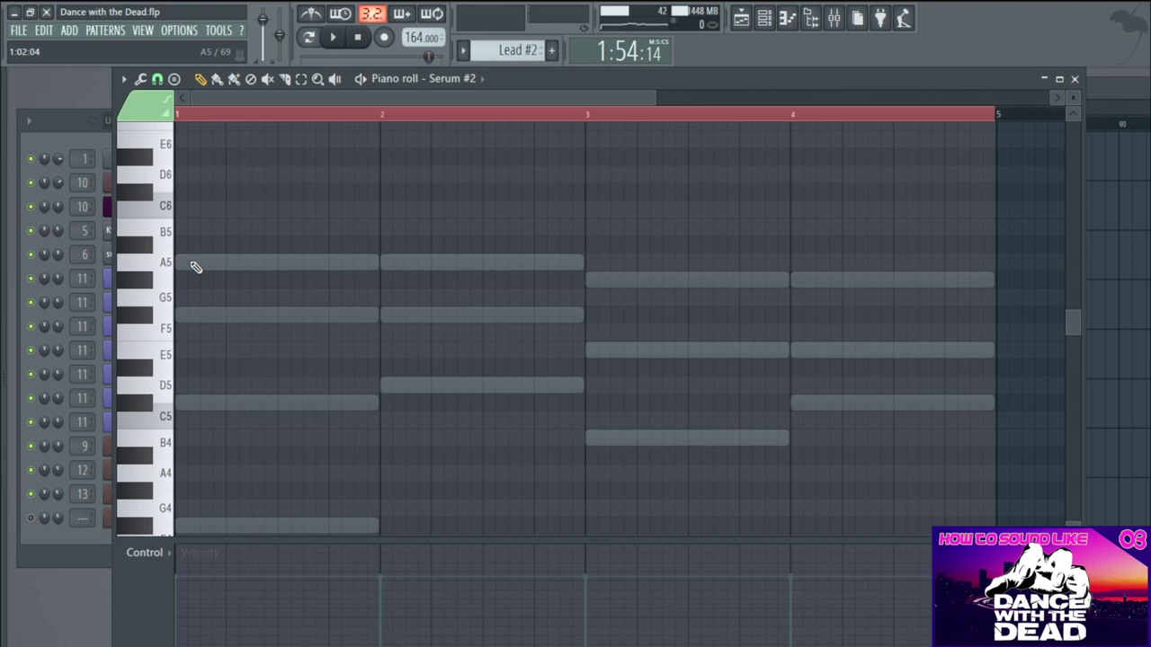
click(192, 265)
drag(233, 258, 244, 259)
drag(403, 262, 214, 272)
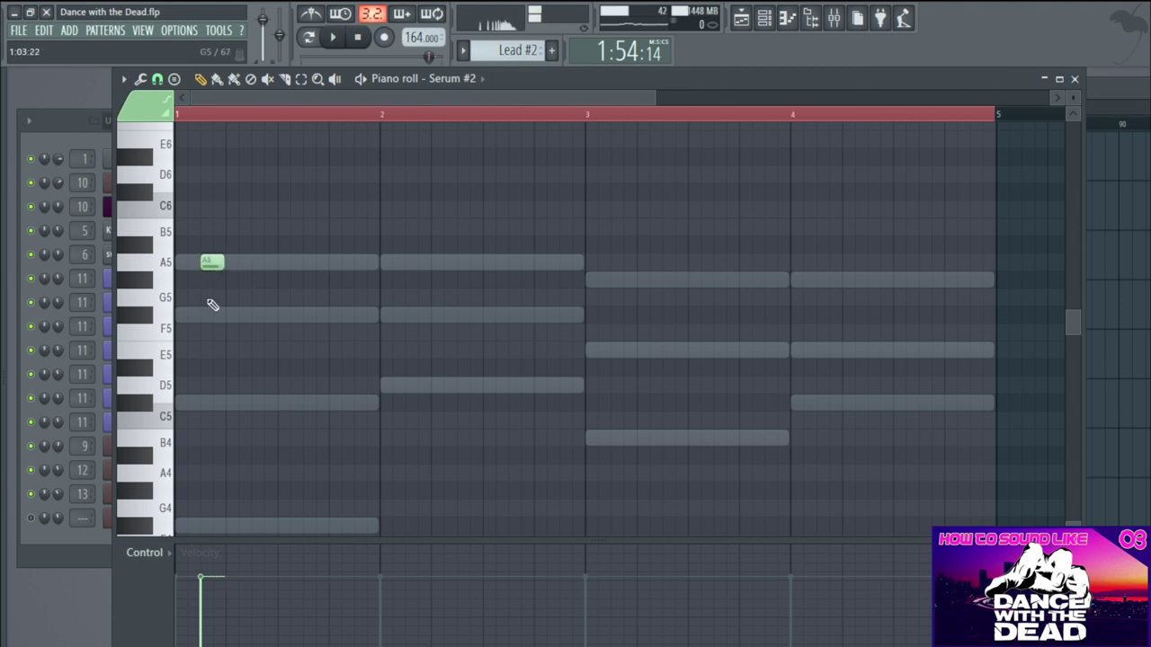
scroll(191, 312, up, 2)
drag(236, 262, 198, 262)
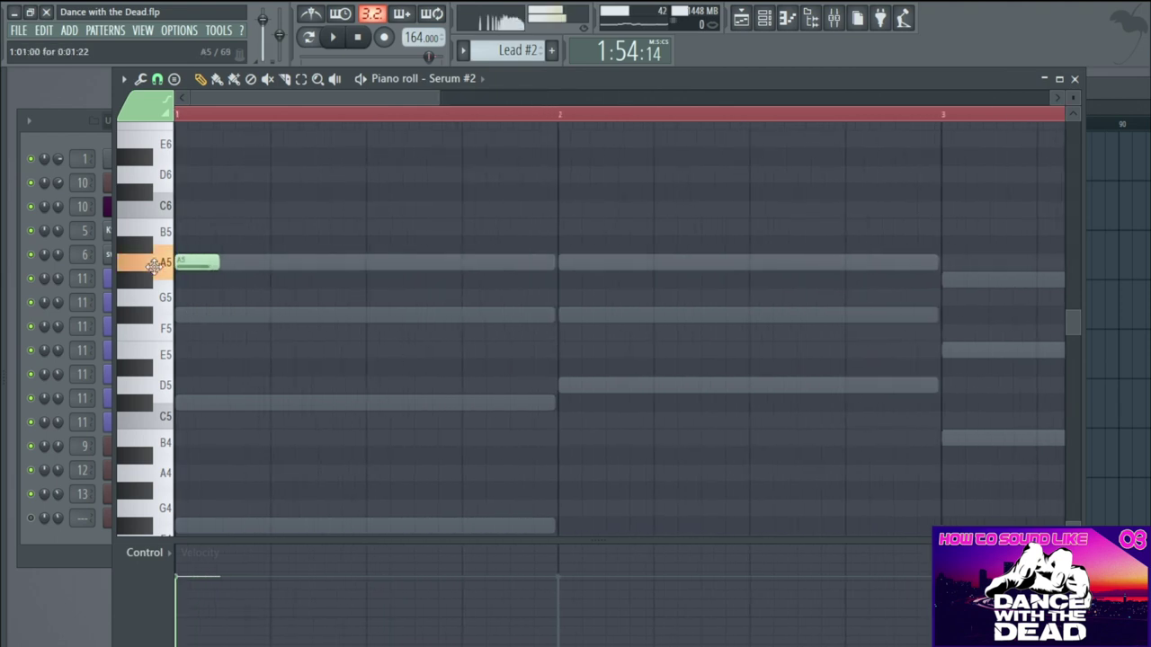
- Continue the bar 1 lead with short A5, F#5, F#5, C#5 and F#5 notes, and play it back
click(277, 262)
click(325, 315)
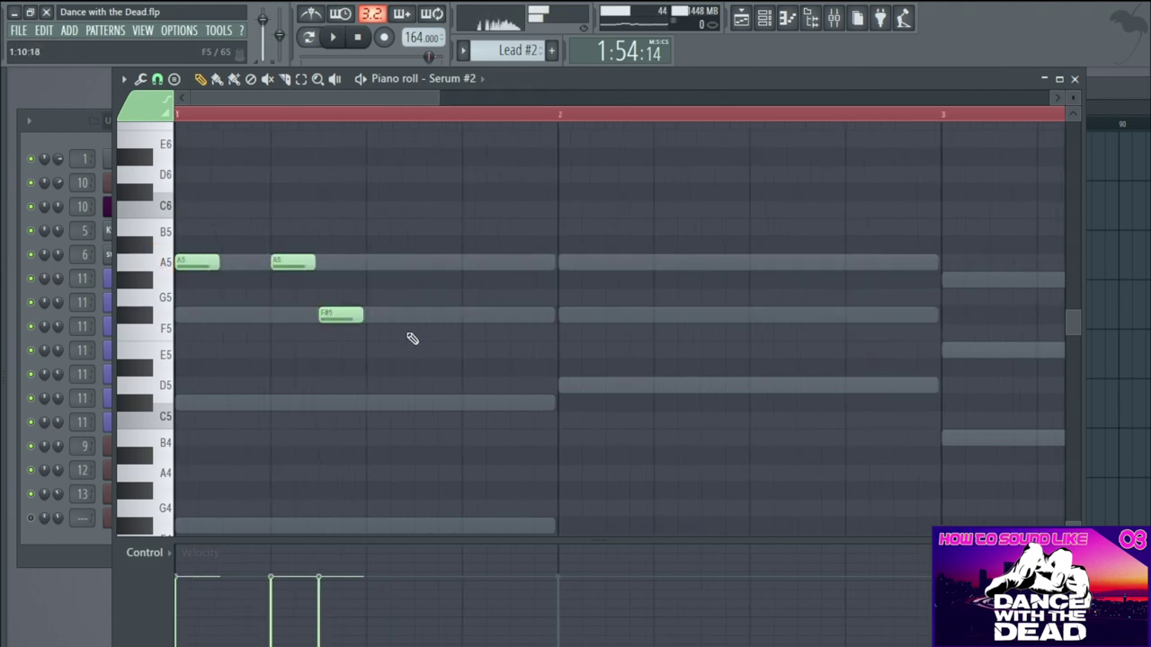
click(419, 314)
click(468, 403)
click(517, 315)
scroll(454, 253, down, 2)
click(334, 37)
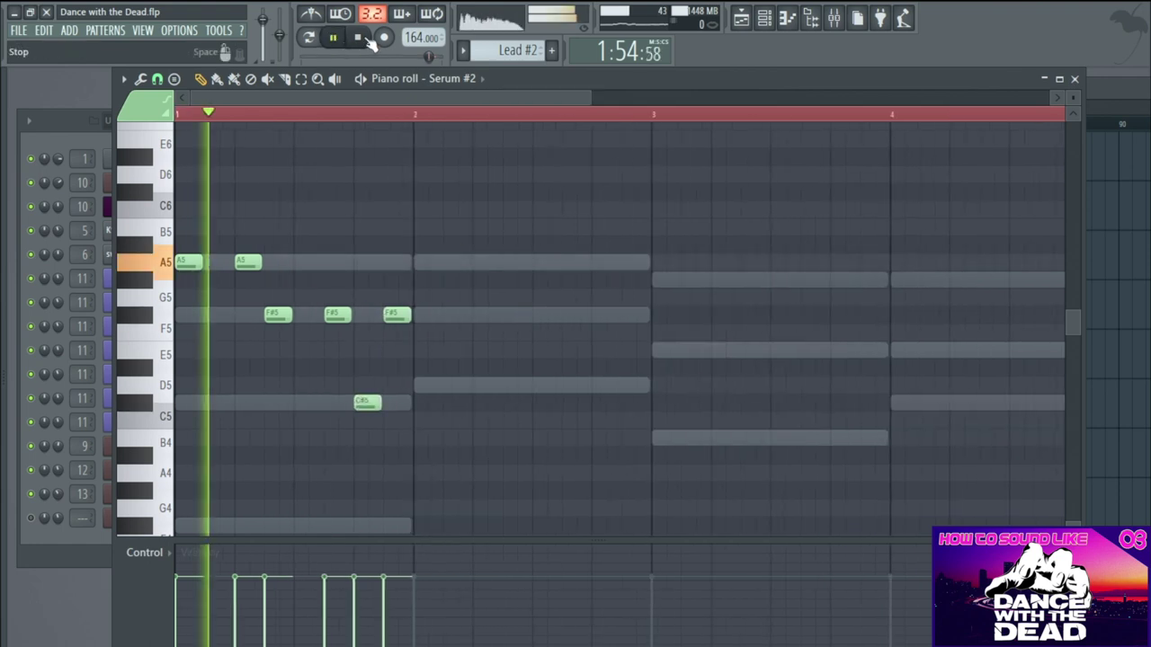
key(space)
- Duplicate the bar 1 lead phrase into bar 2 without its opening A5, and play both bars back
drag(428, 465, 423, 258)
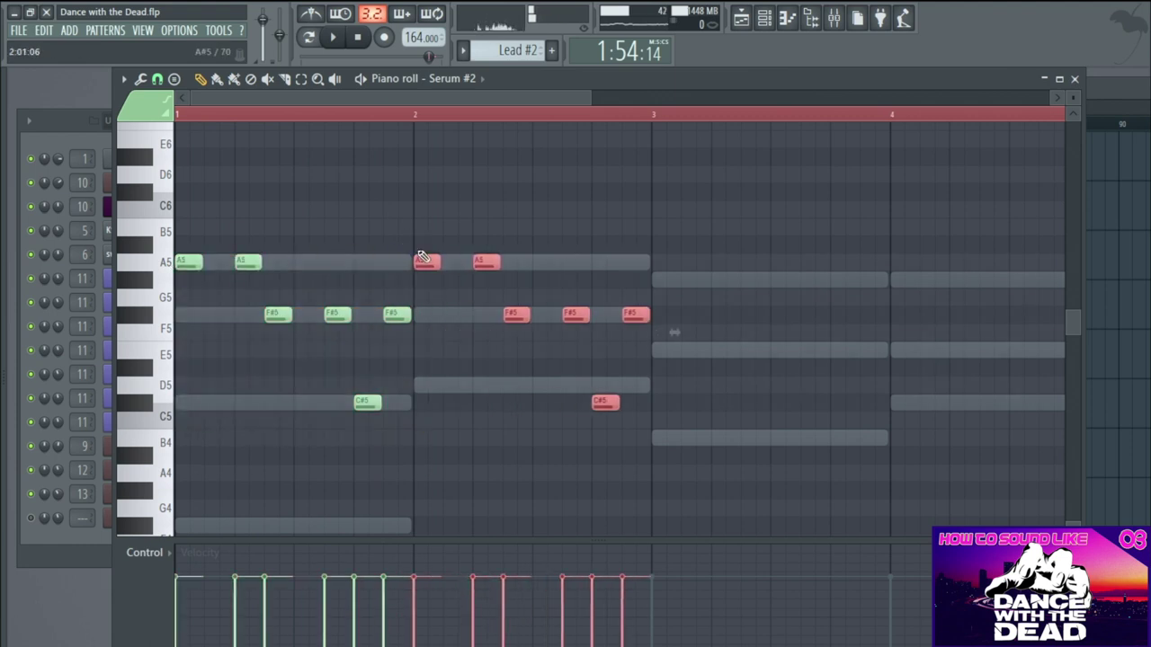
click(450, 294)
right_click(428, 262)
key(space)
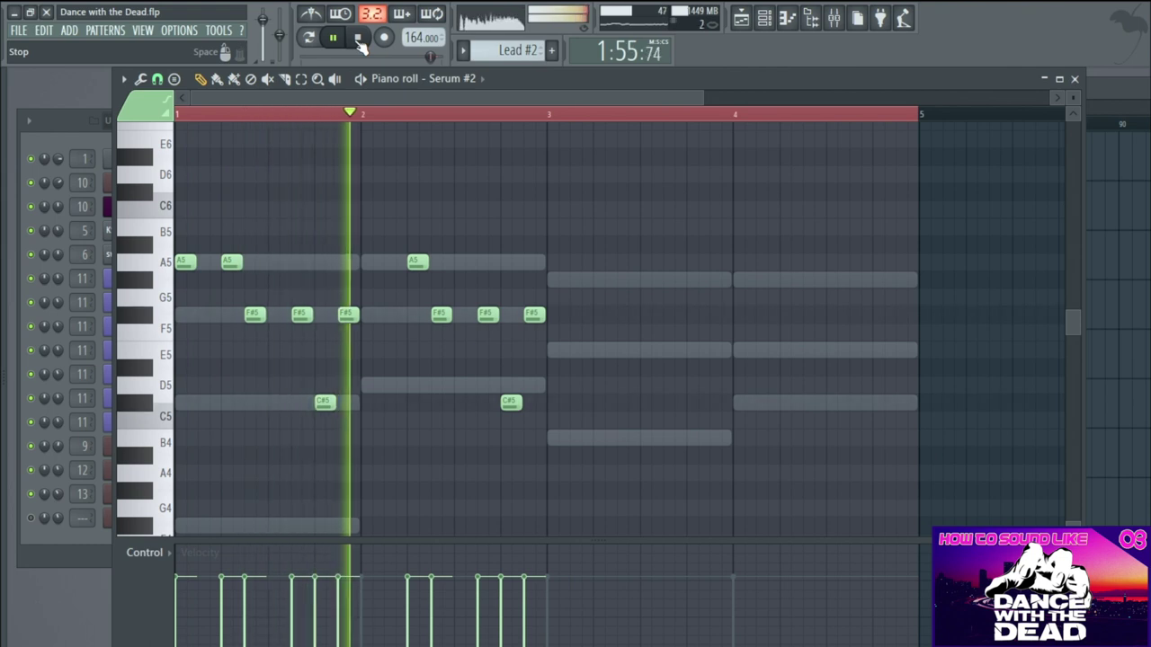
click(359, 41)
- Duplicate the bar 2 lead phrase into bars 3 and 4, and audition the four-bar lead
drag(591, 443, 574, 254)
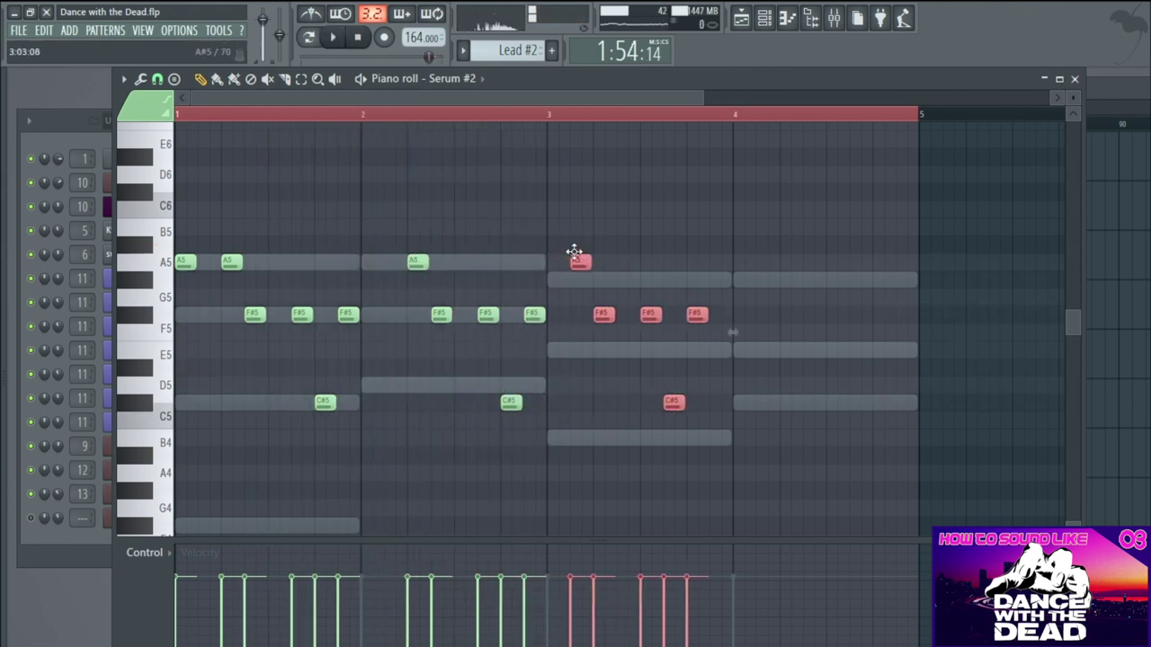
drag(584, 261, 780, 251)
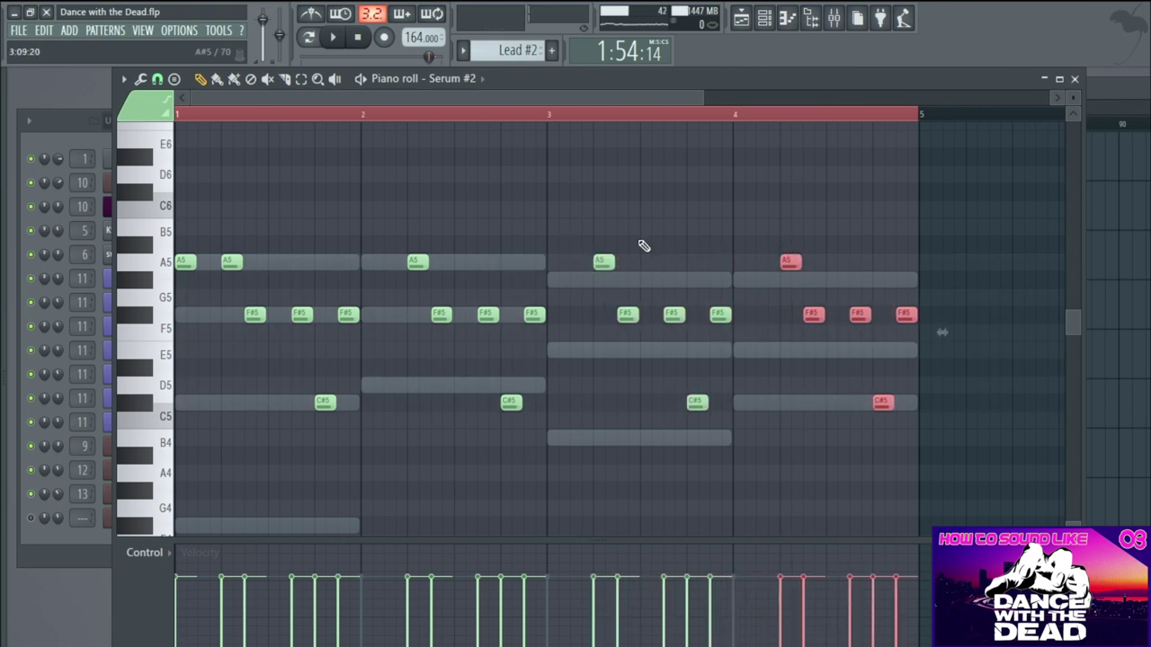
click(545, 234)
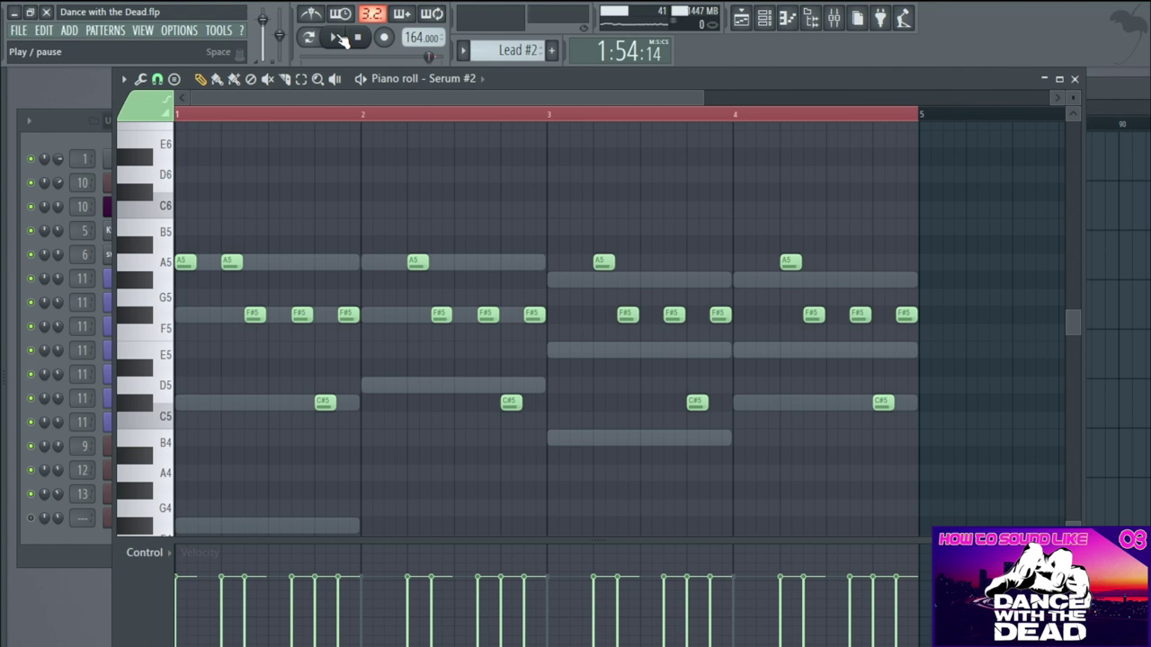
click(336, 38)
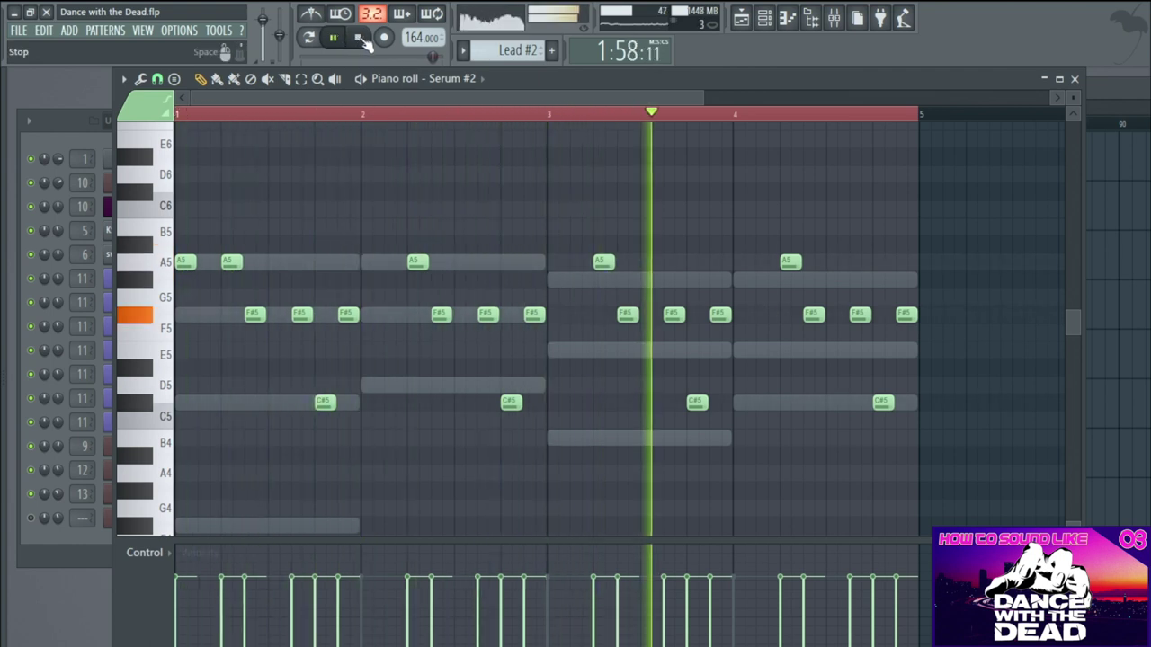
click(364, 43)
click(364, 44)
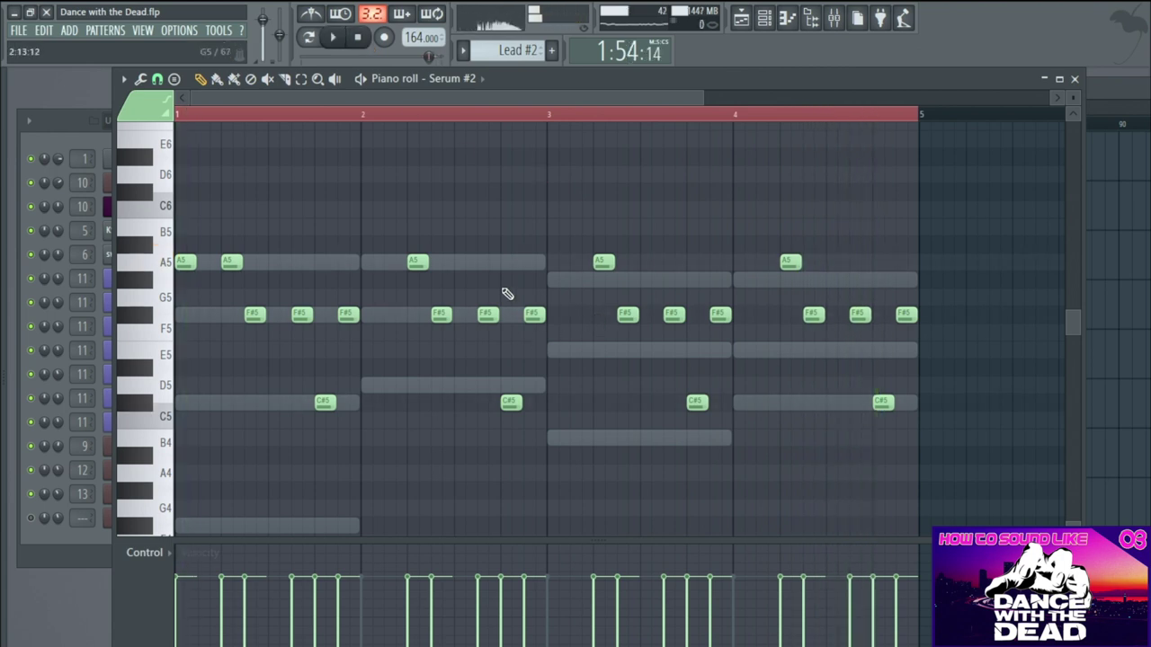
- Move the lead's C#5 note to D5 in bar 2 and to B4 in bar 3, and play the result
drag(510, 403, 509, 383)
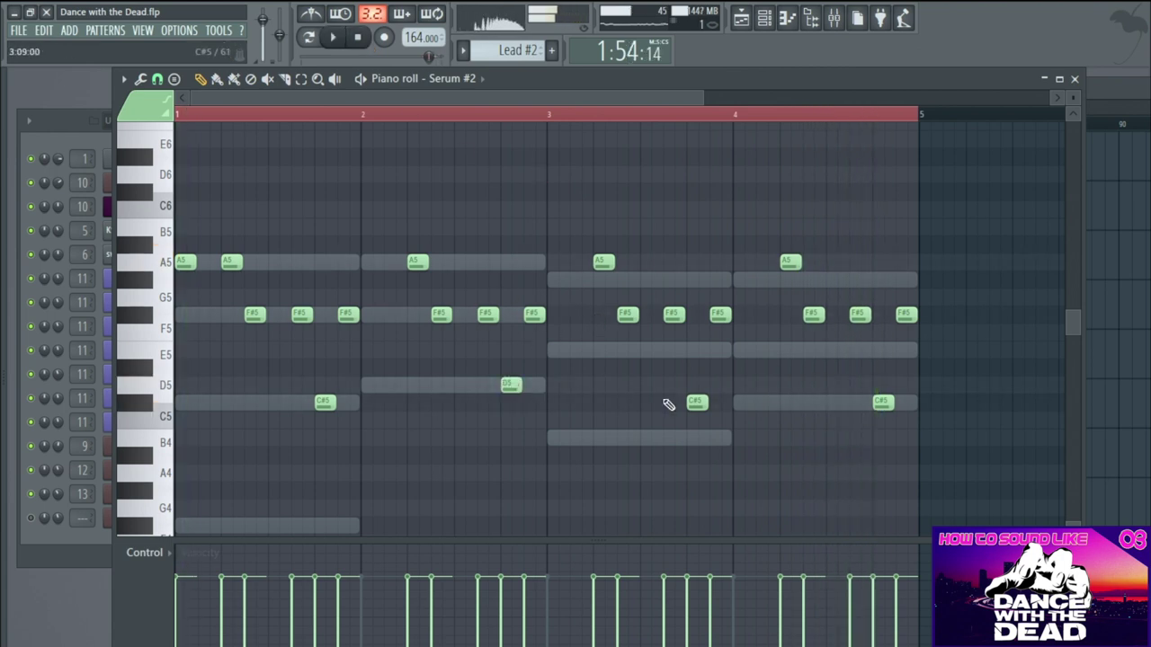
drag(697, 403, 697, 438)
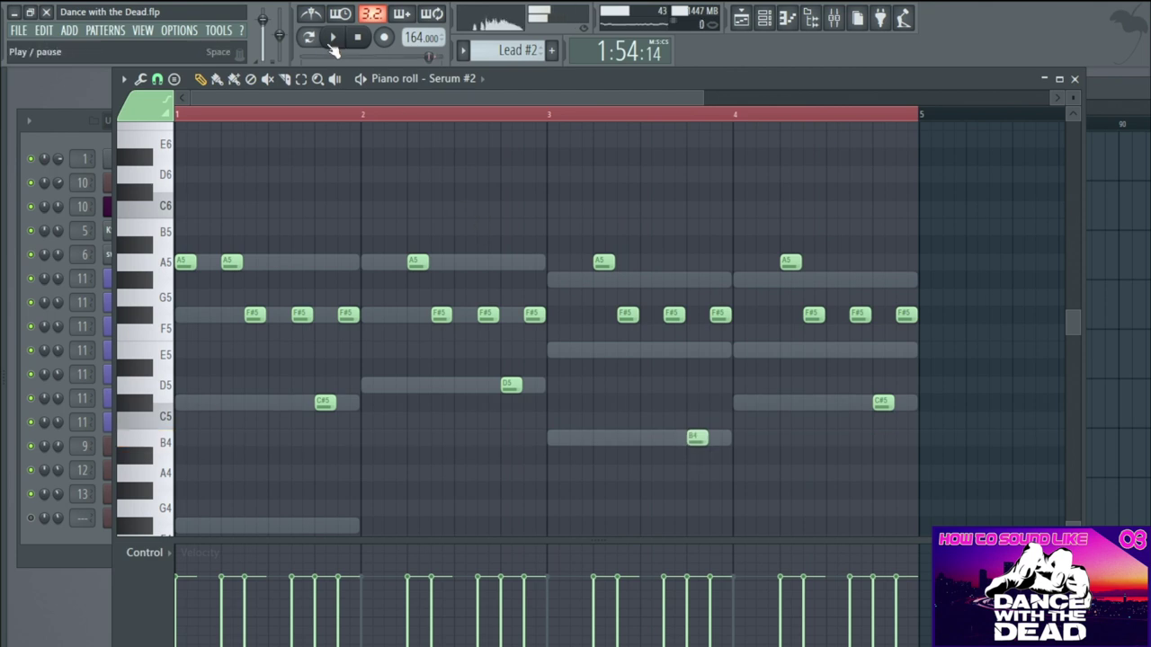
click(331, 46)
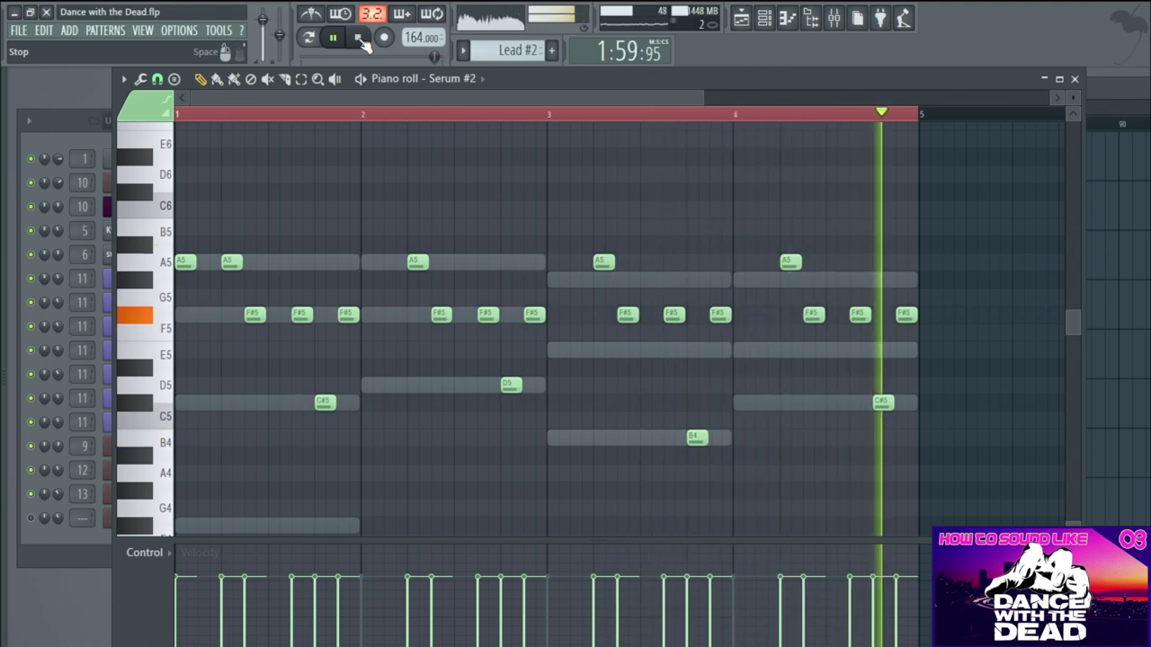
click(359, 38)
- Lower the A5 lead note in bar 4 to G#5 and play the section back
drag(784, 261, 789, 283)
click(332, 39)
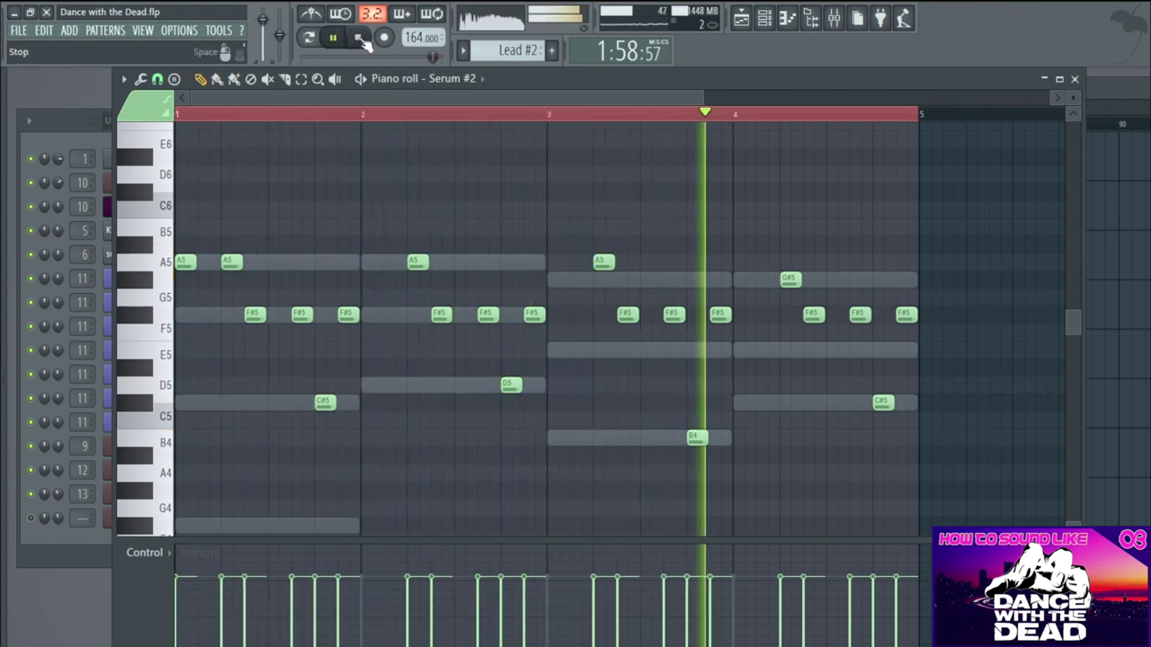
click(360, 39)
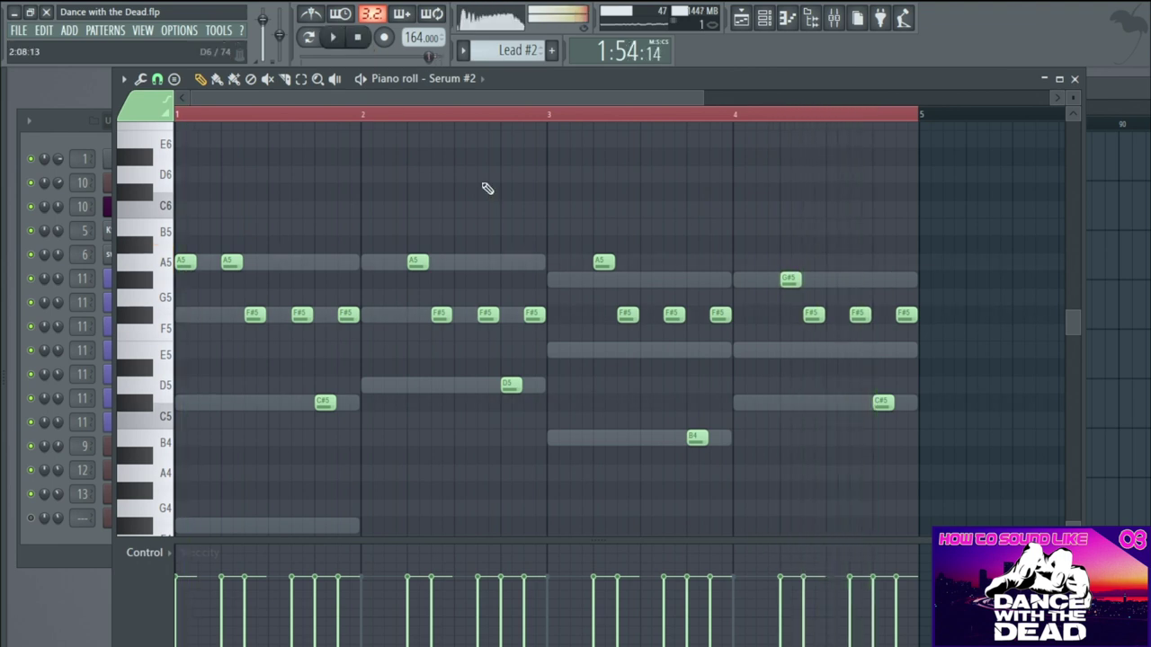
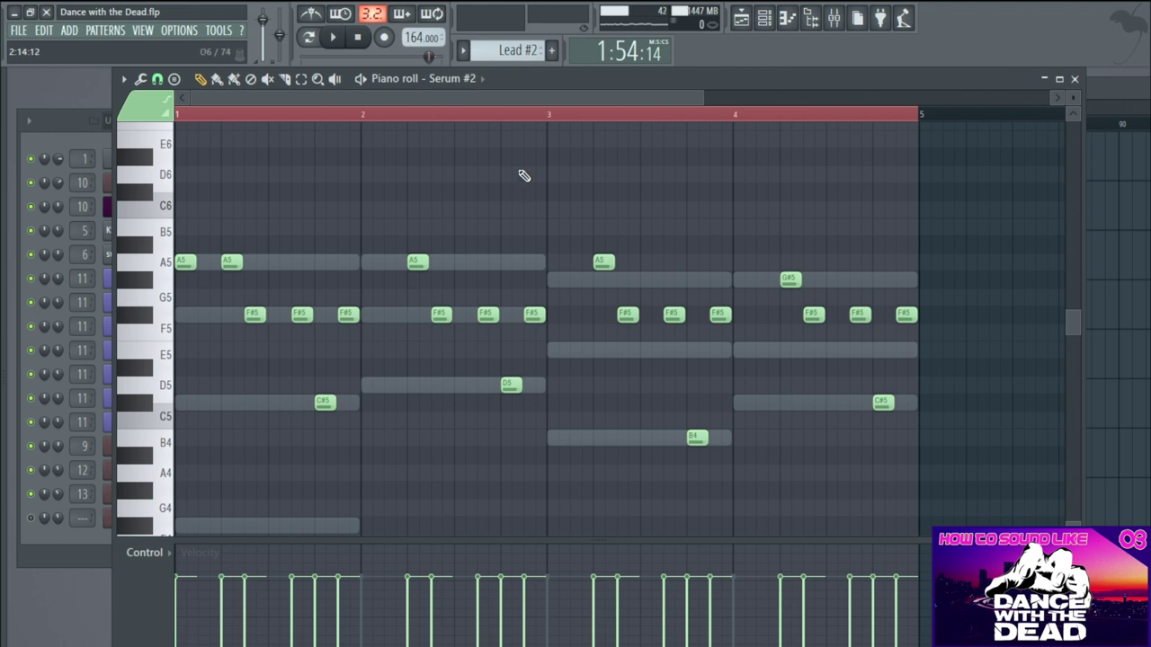
- Add opening A5 notes to bars 2 and 3 and G#5 to bar 4, comparing A5 with bar 4's opening note during playback
click(553, 262)
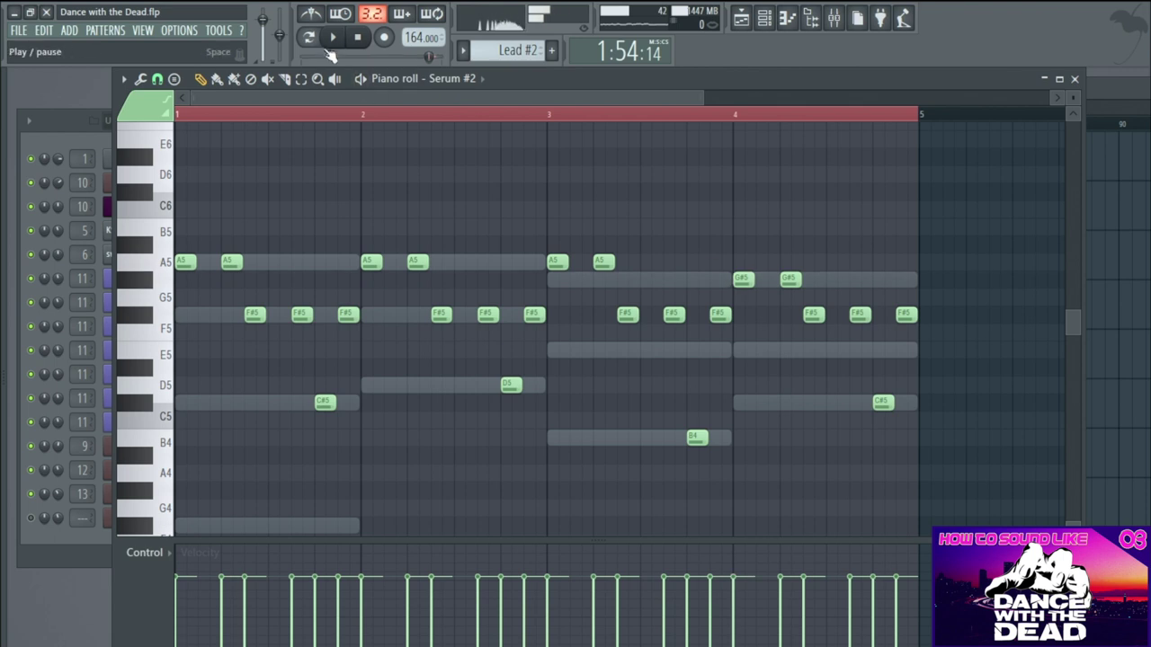
key(space)
drag(740, 281, 736, 254)
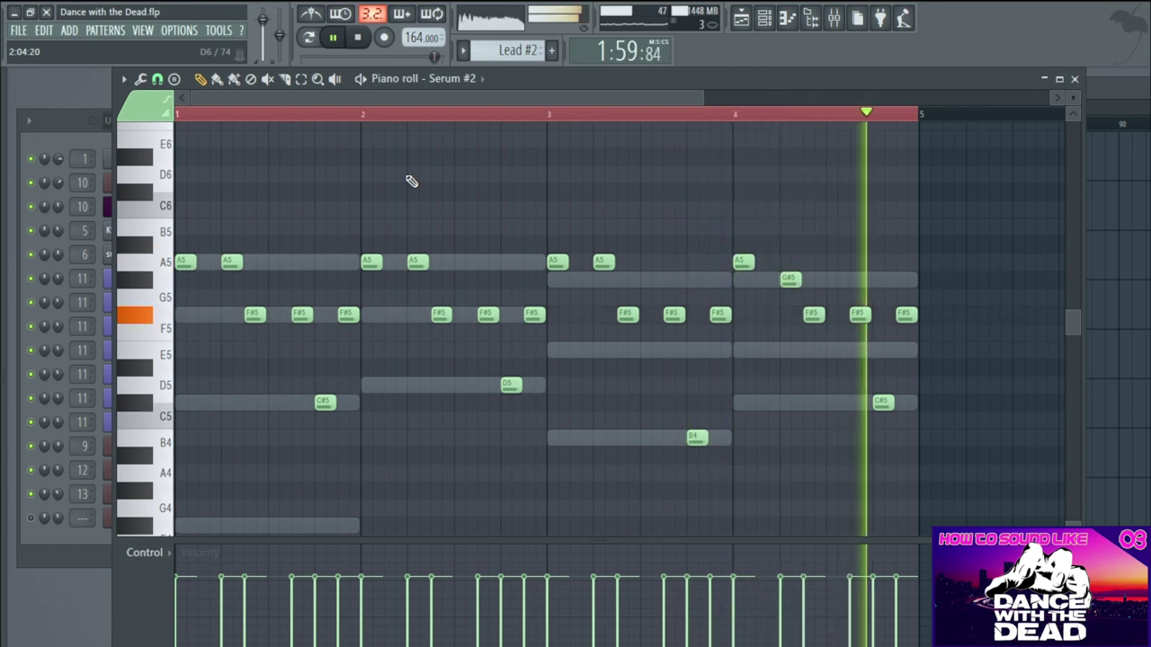
drag(737, 270, 738, 281)
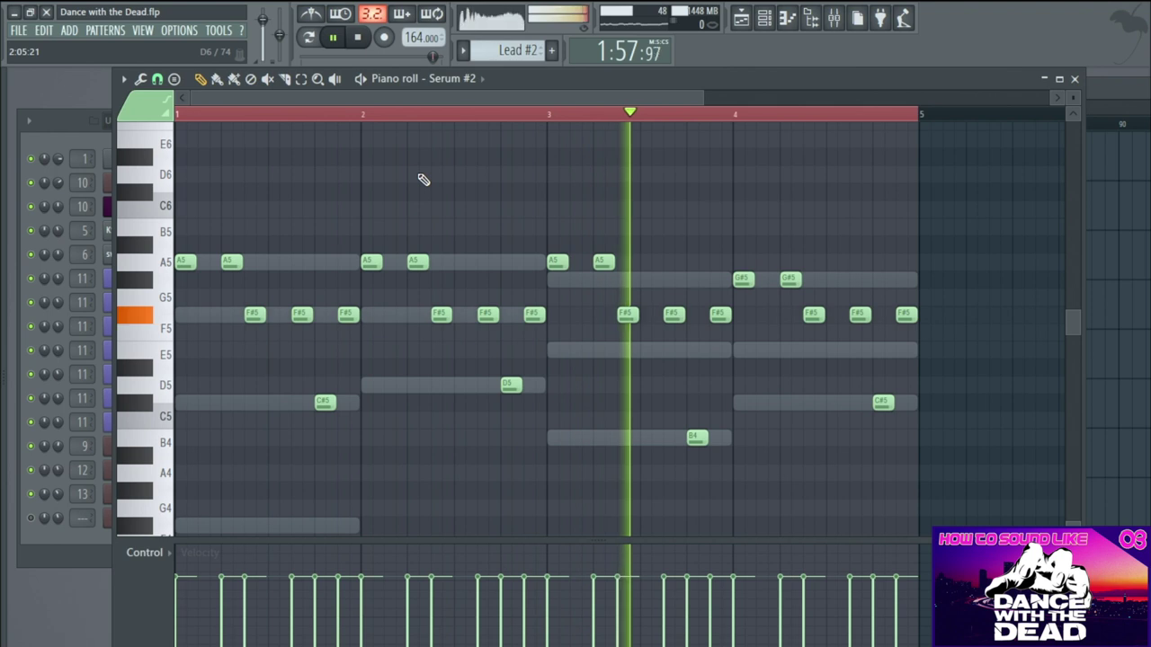
click(360, 40)
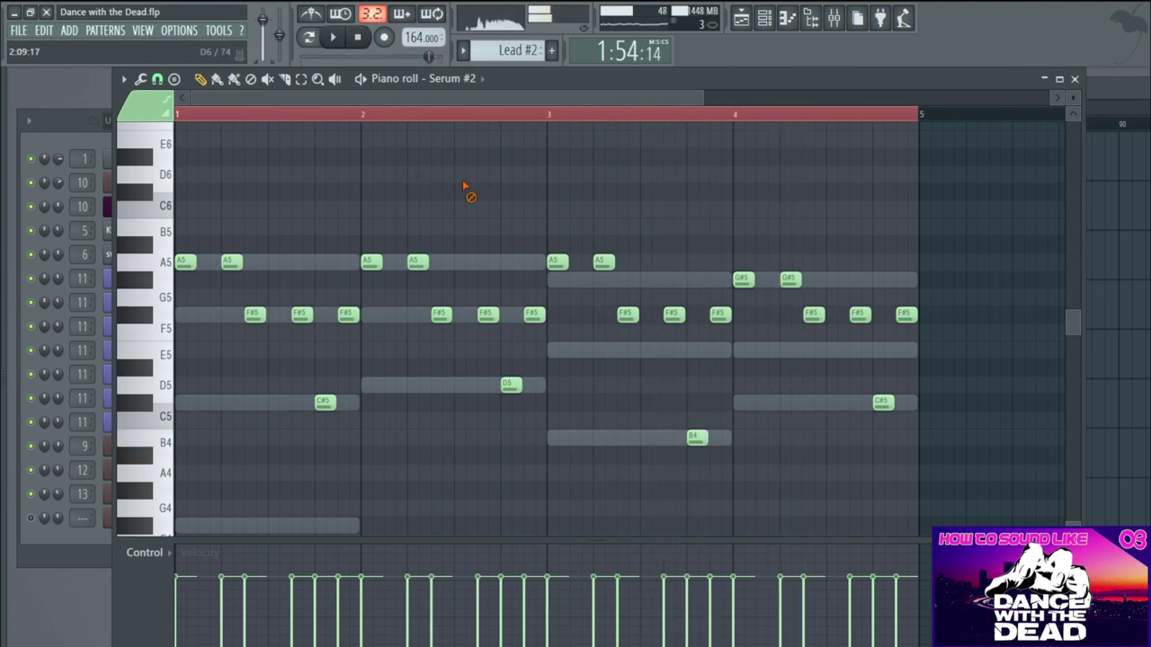
- Delete all the lead notes from the Serum #2 piano roll
key(ctrl+a)
key(Delete)
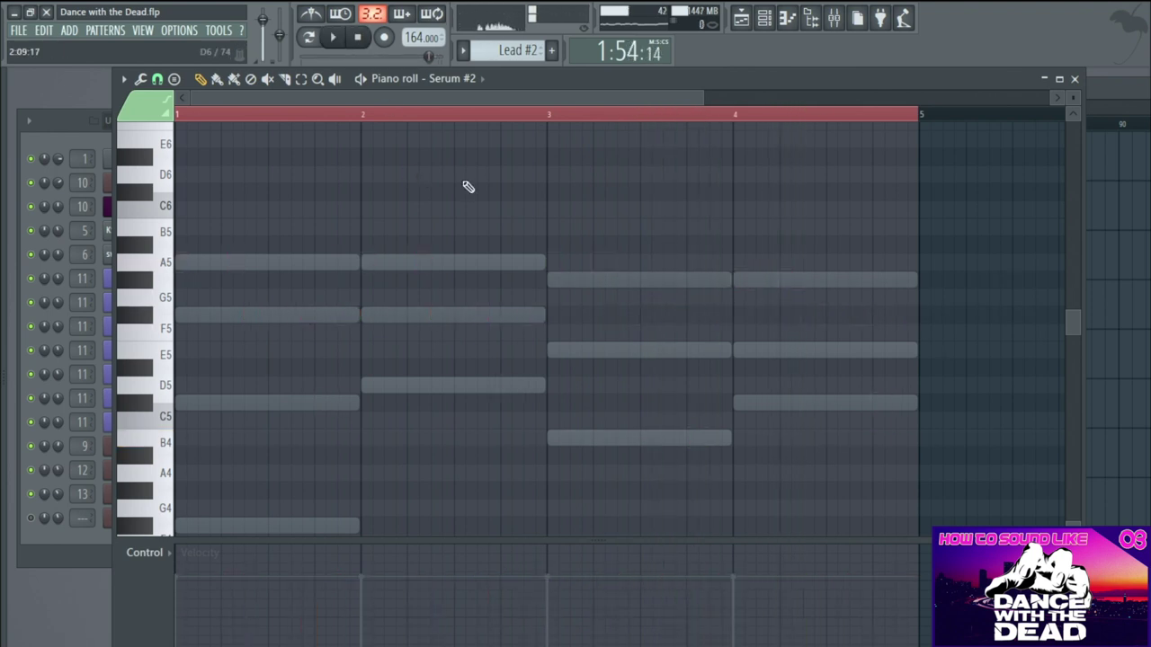
- Write a C#5, A5, F#5, C#5, D5 lead phrase in bar 1 and duplicate it into bars 2 to 4
click(205, 404)
click(227, 263)
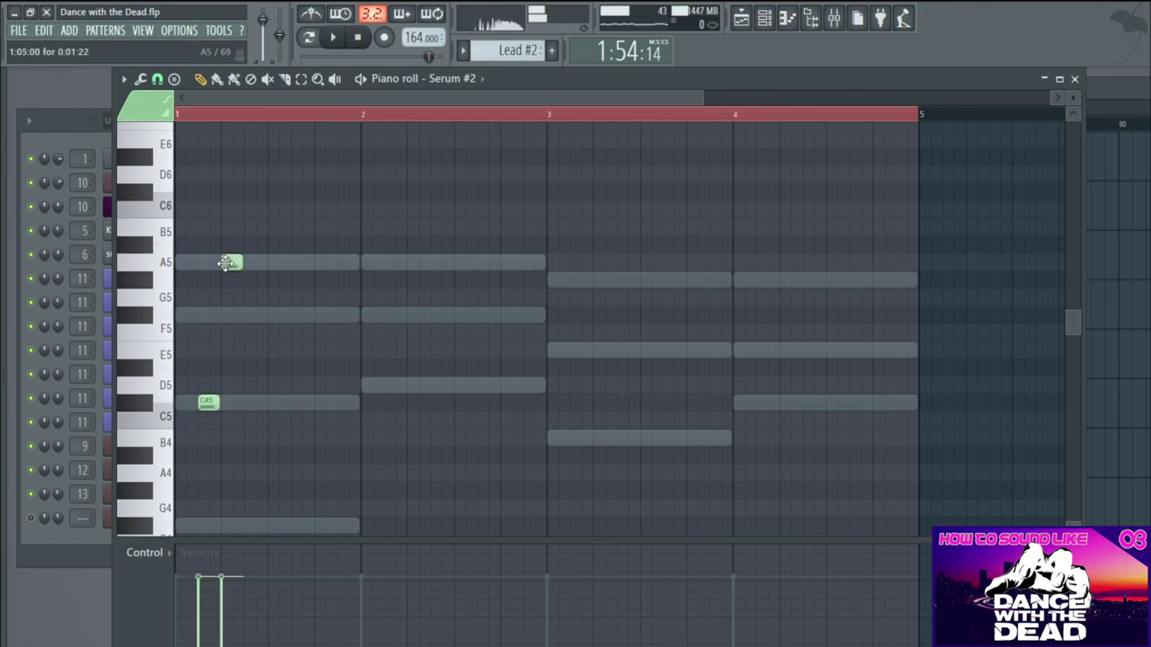
click(250, 316)
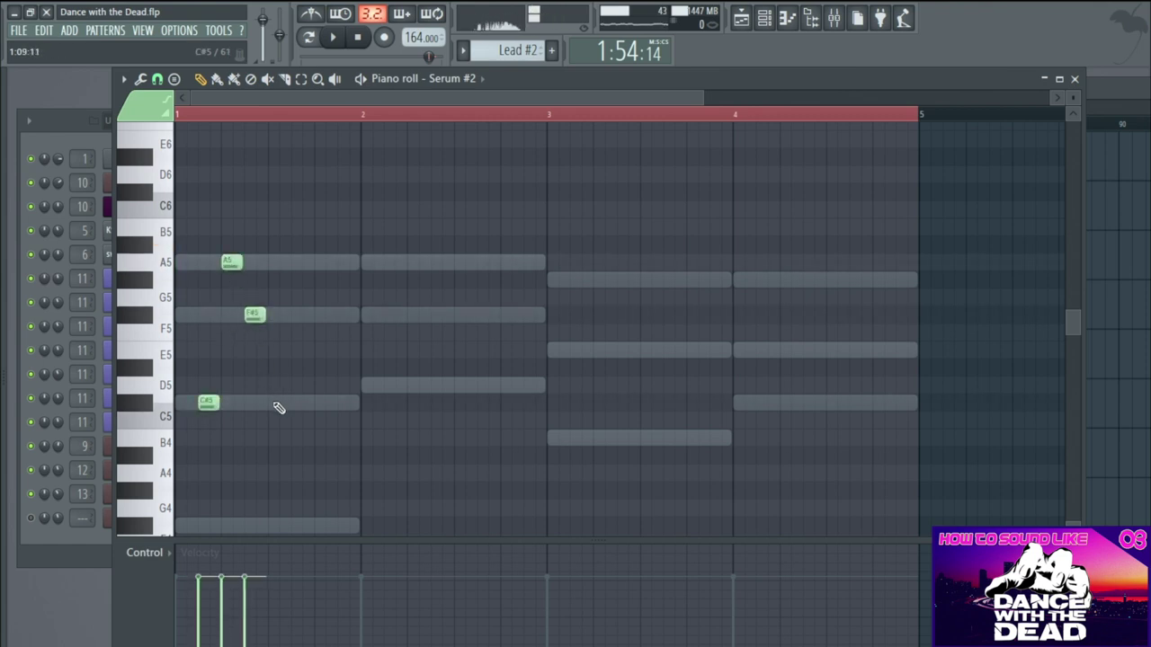
key(ctrl+a)
key(ctrl+b)
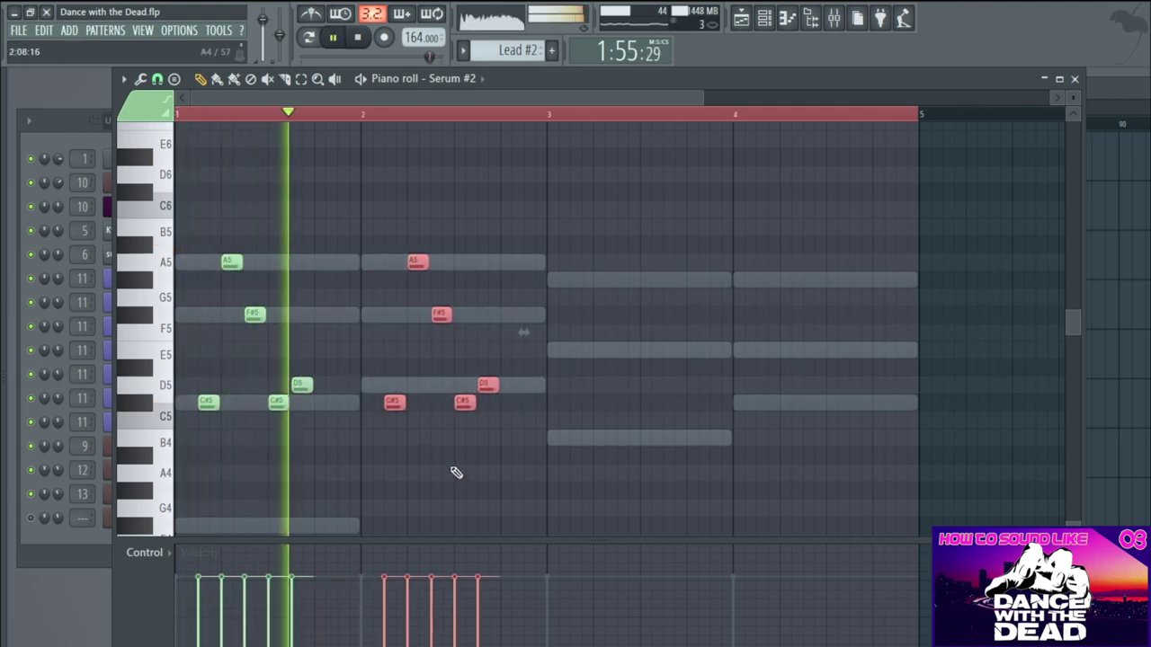
key(ctrl+b)
key(ctrl+b)
key(ctrl+d)
- Add a closing F#5 lead note at the end of each of the four bars
click(343, 316)
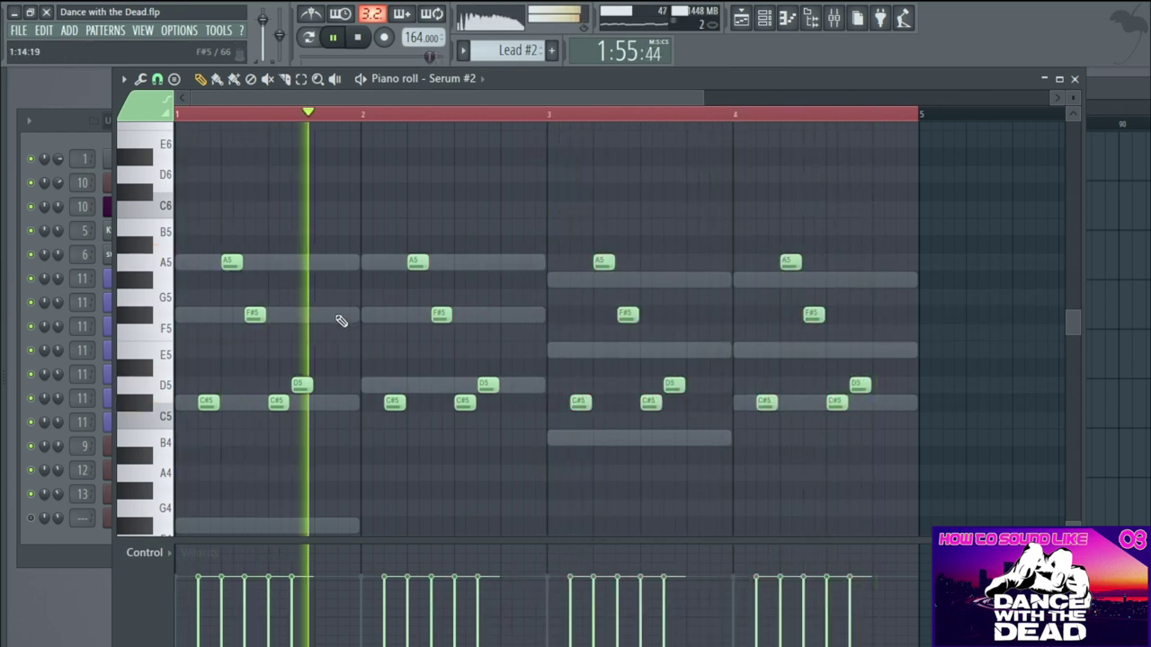
click(531, 317)
click(717, 317)
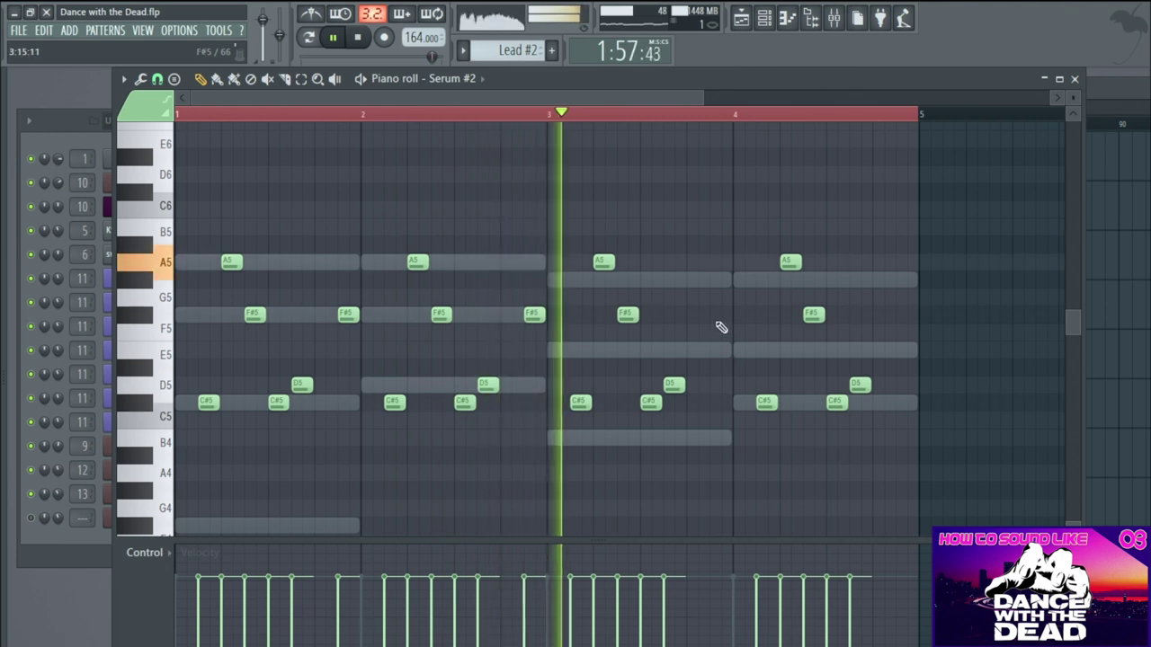
click(903, 315)
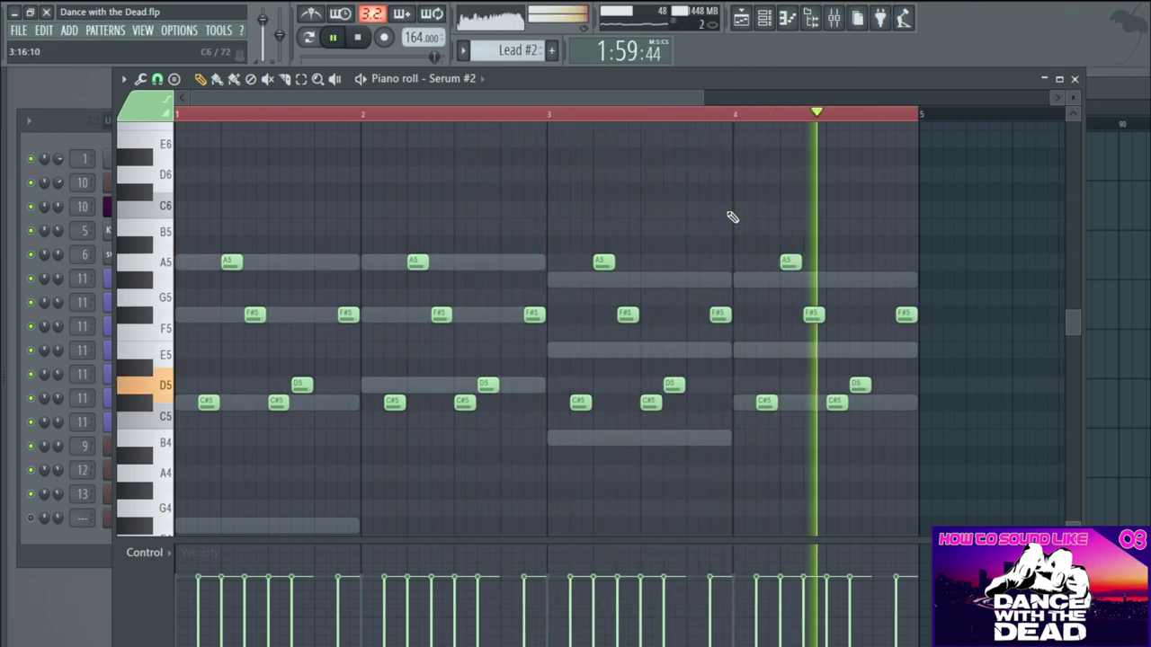
- Lower the A5 lead notes in bars 3 and 4 to G#5 and play the section back
drag(795, 281, 600, 281)
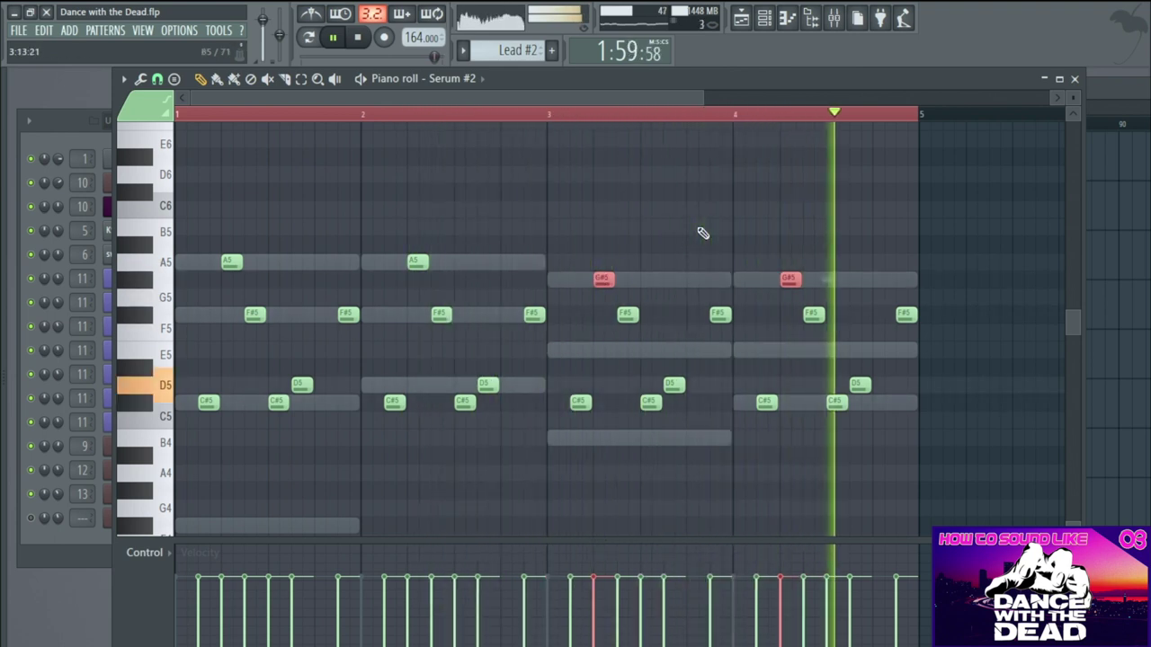
click(703, 232)
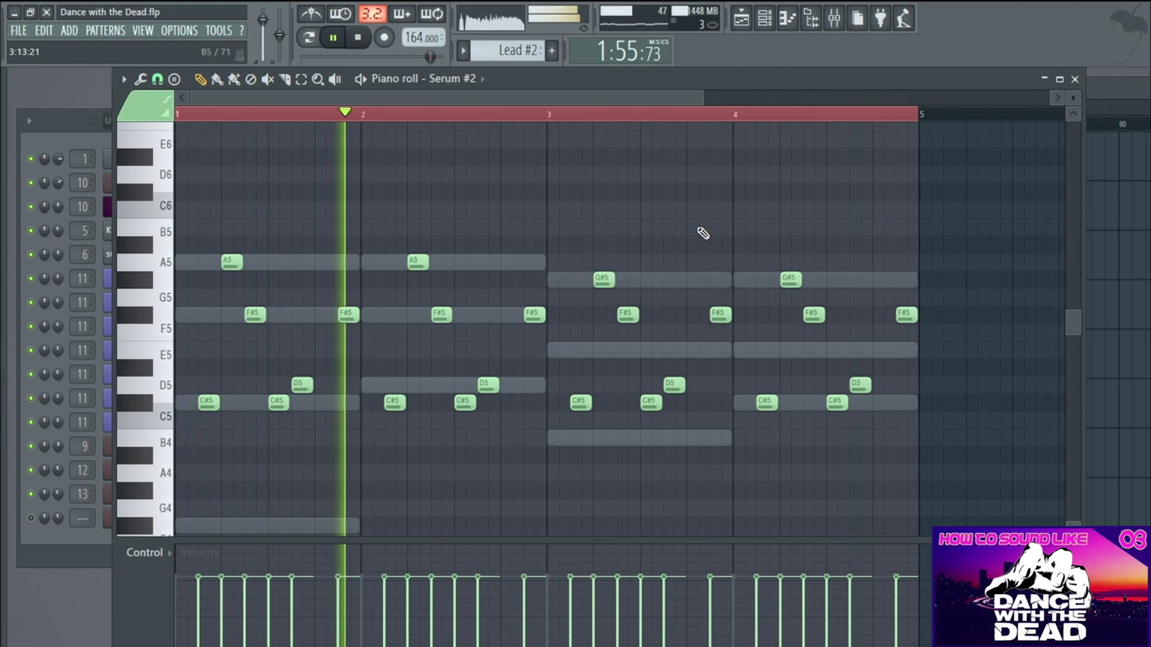
key(space)
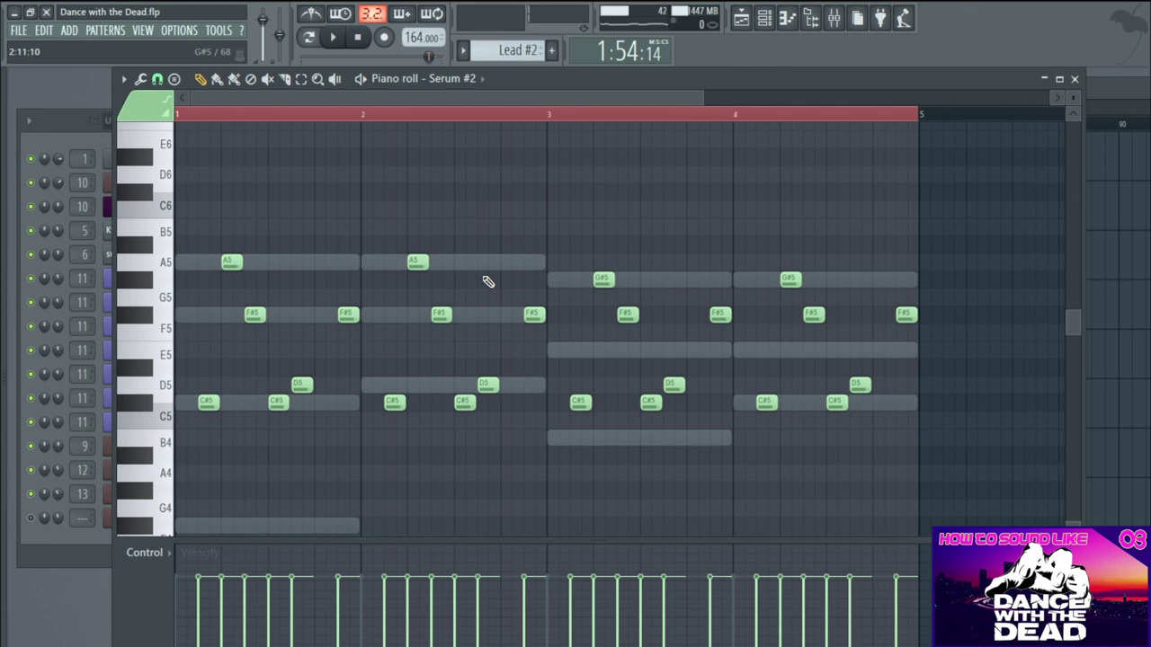
- Leave the piano roll and examine the FabFilter Pro-Q 2 curve on mixer insert 5
click(1075, 79)
scroll(450, 270, down, 4)
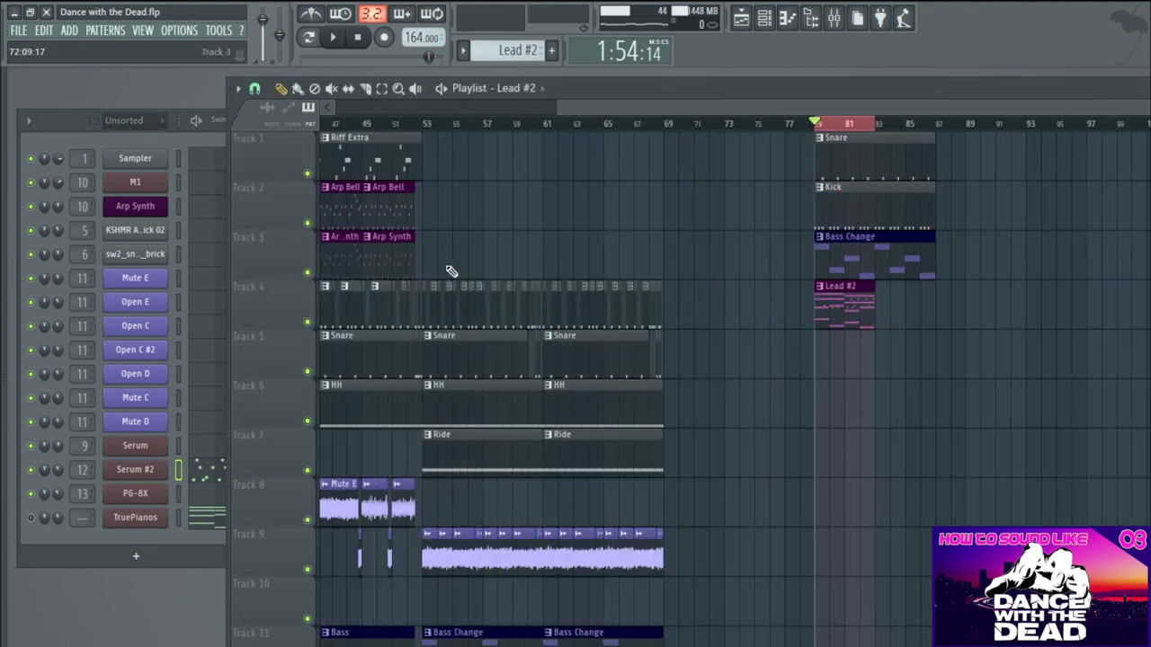
scroll(502, 189, down, 2)
click(150, 33)
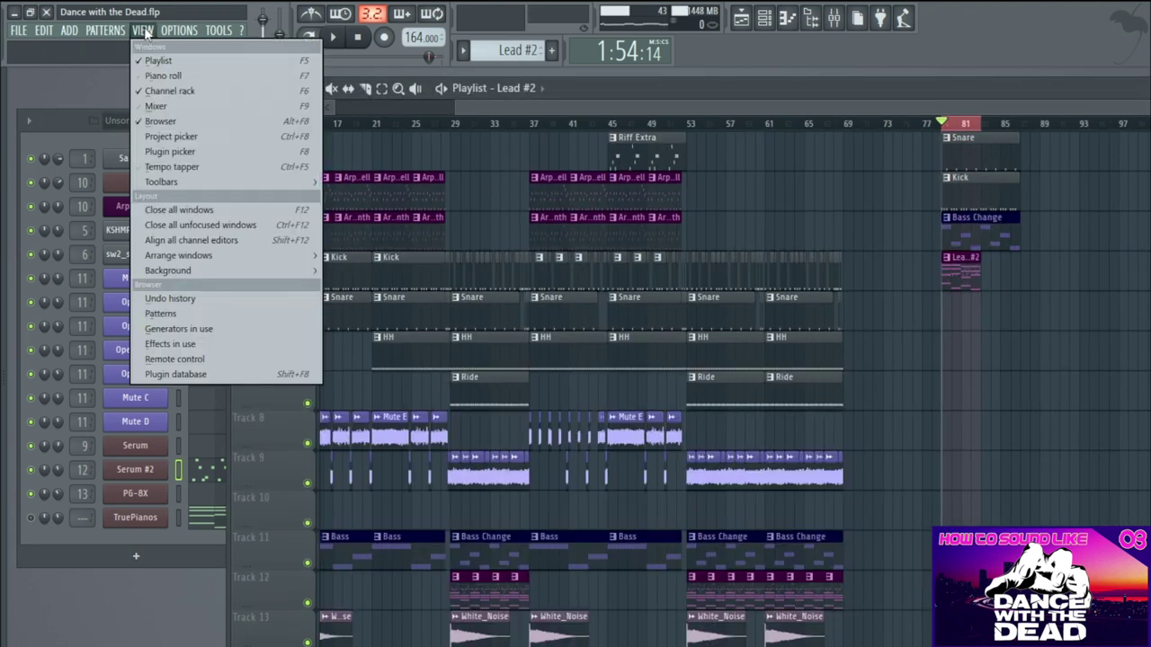
click(158, 101)
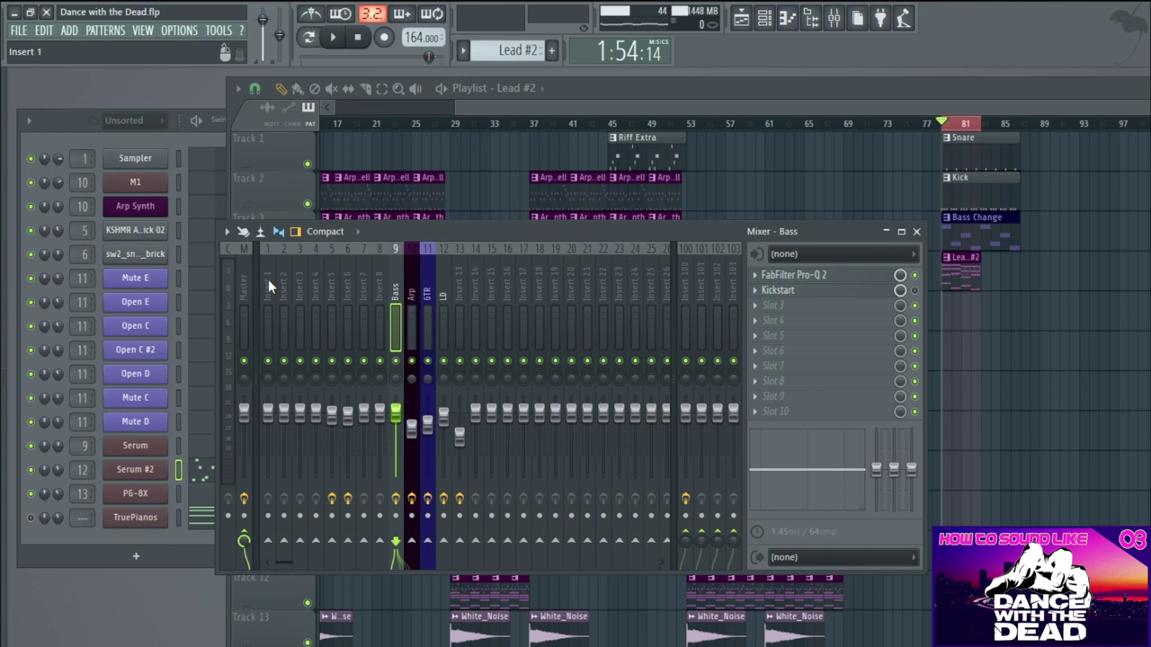
click(316, 279)
click(331, 280)
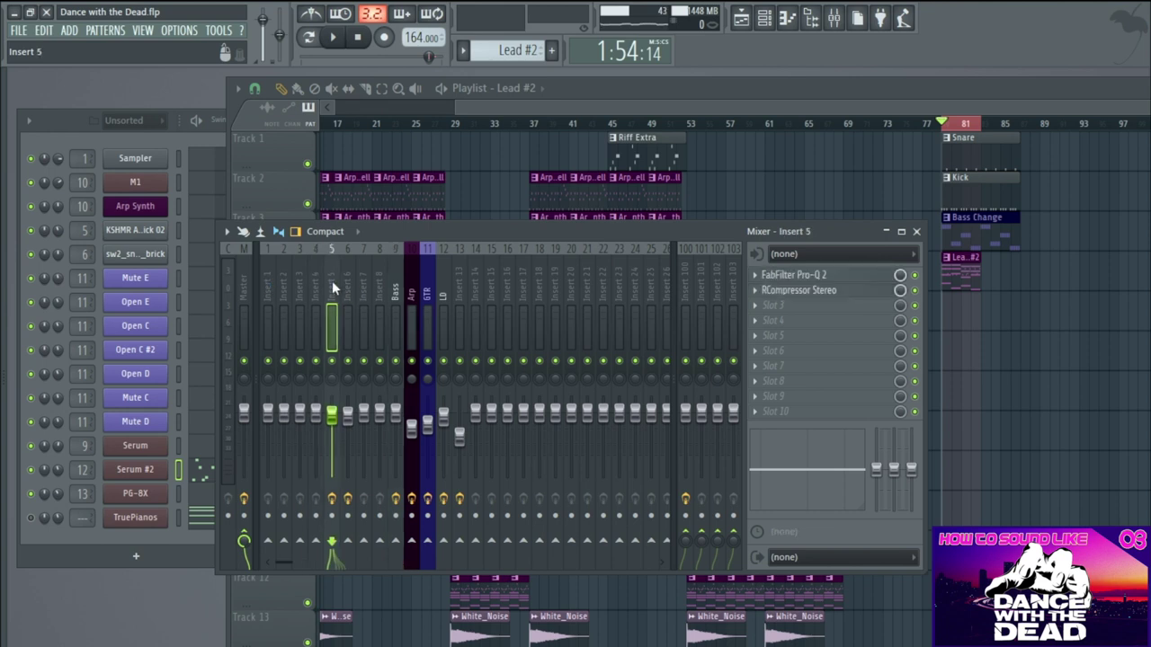
click(799, 279)
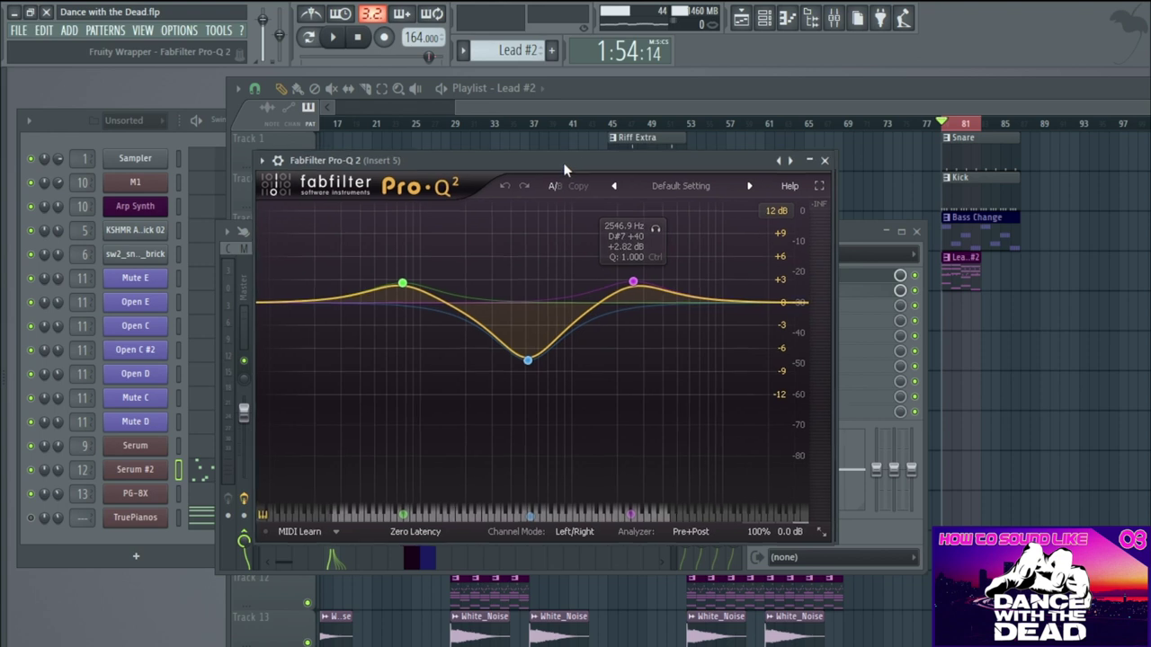
drag(577, 164, 483, 181)
click(735, 177)
click(916, 231)
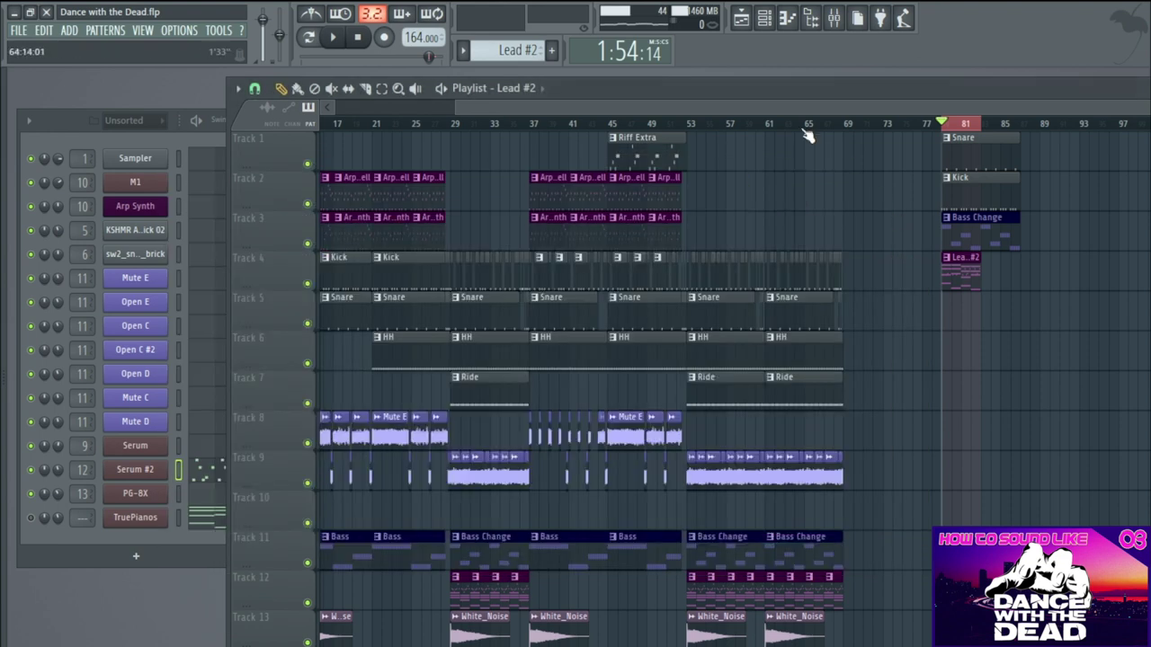
- Solo the kick on Track 2 and play it while reviewing insert 5's FabFilter Pro-Q 2 and RCompressor Stereo settings
right_click(308, 205)
click(333, 37)
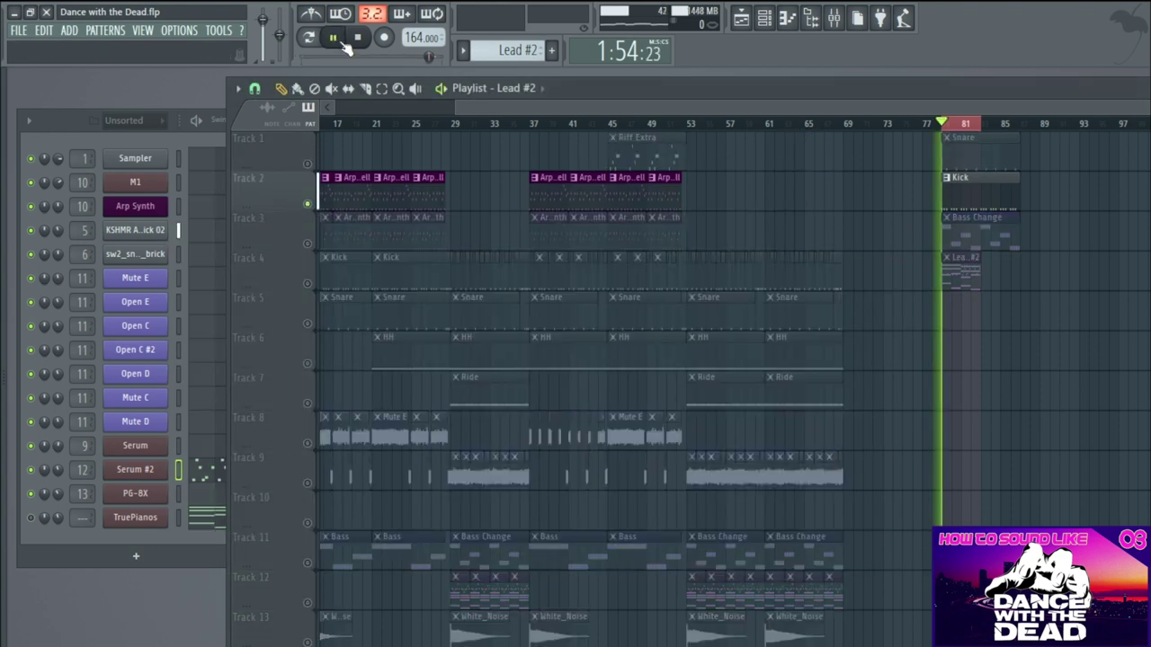
click(142, 29)
click(162, 103)
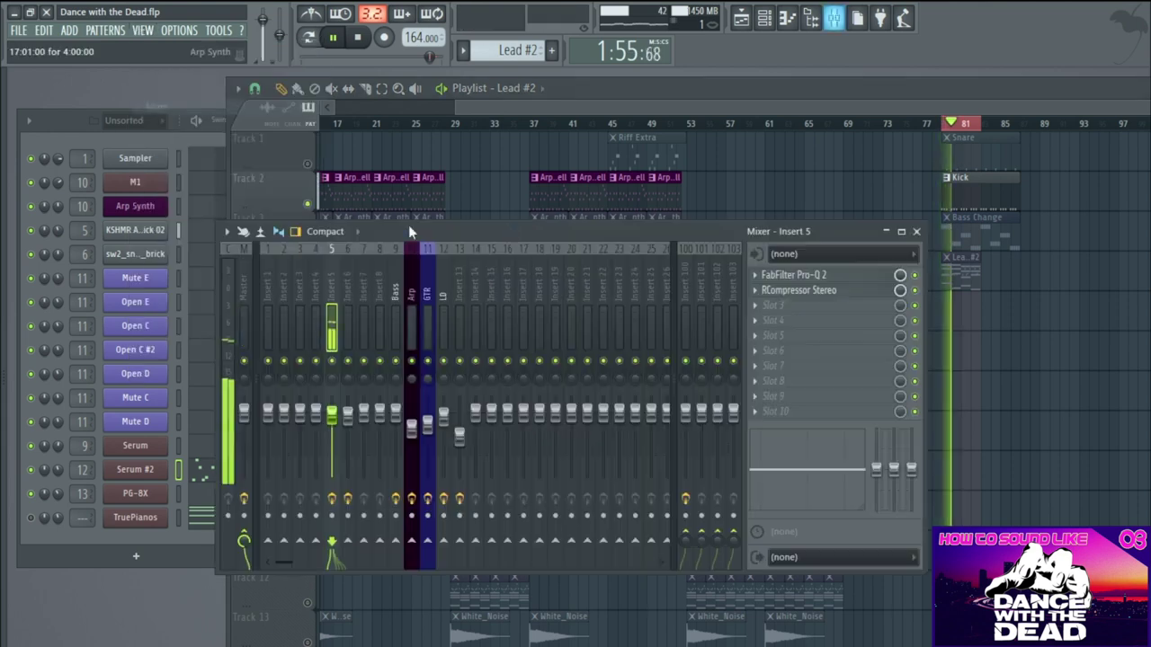
click(791, 275)
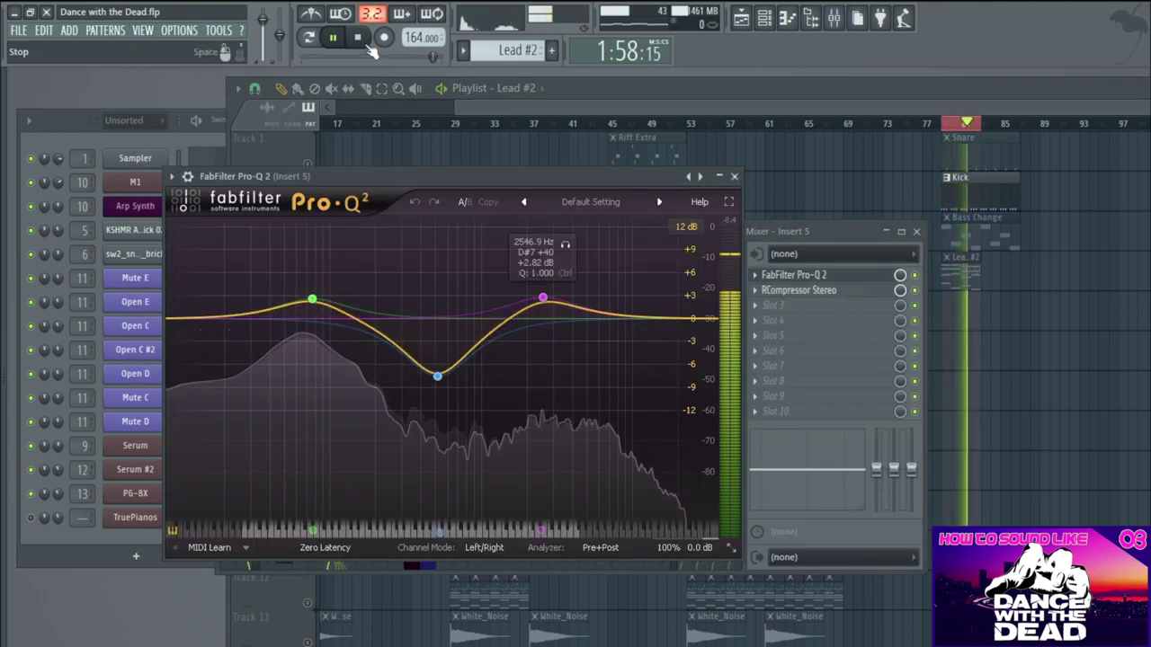
key(space)
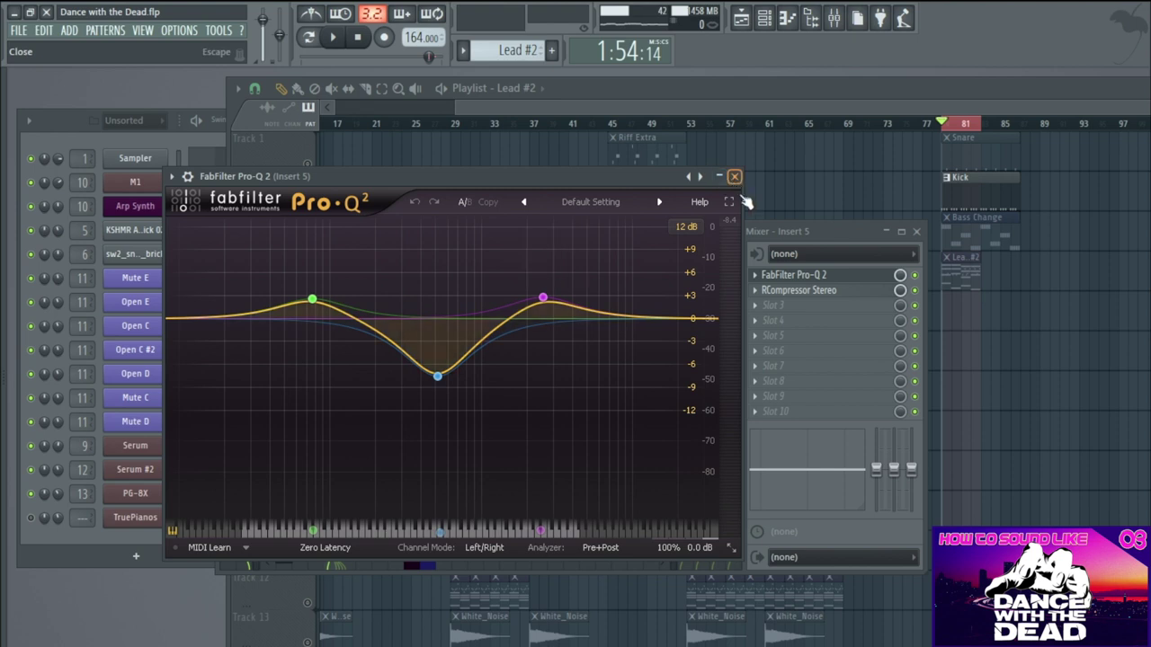
click(733, 176)
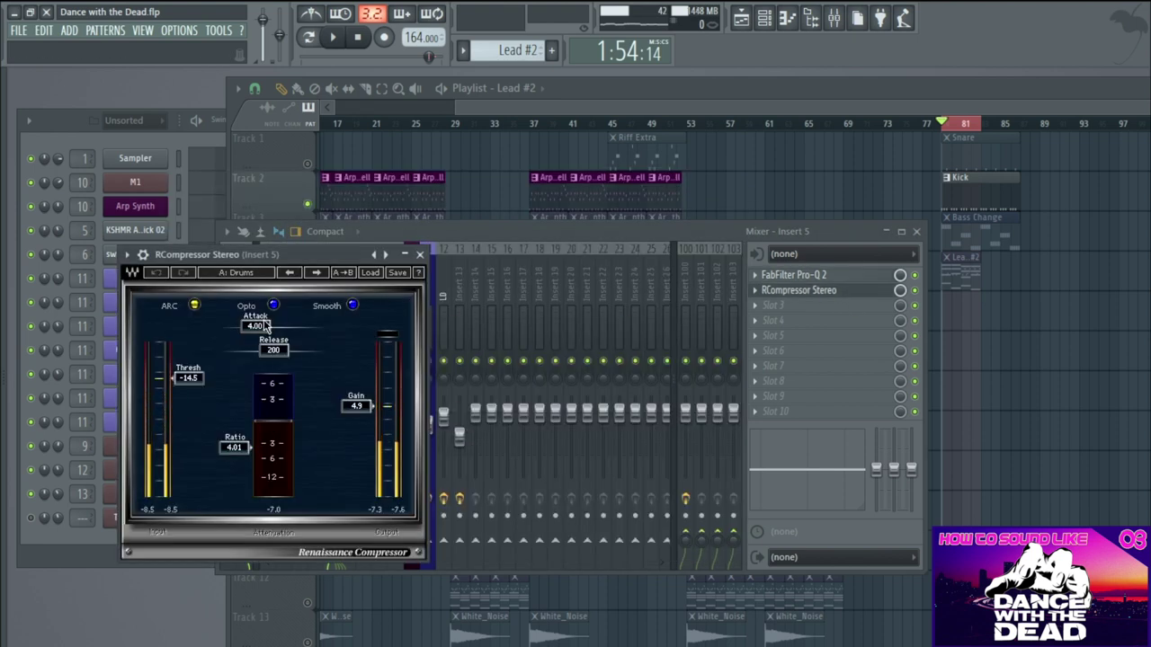
click(420, 255)
- Solo the snare on Track 1 and play it with mixer insert 6 displayed
click(350, 274)
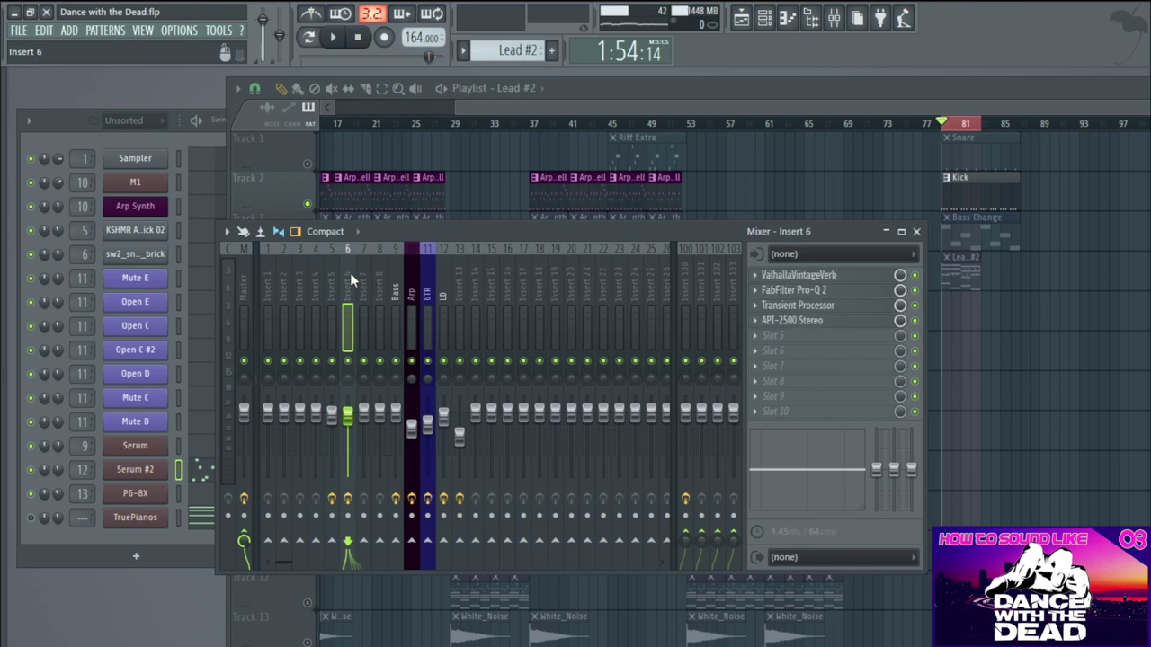
key(F9)
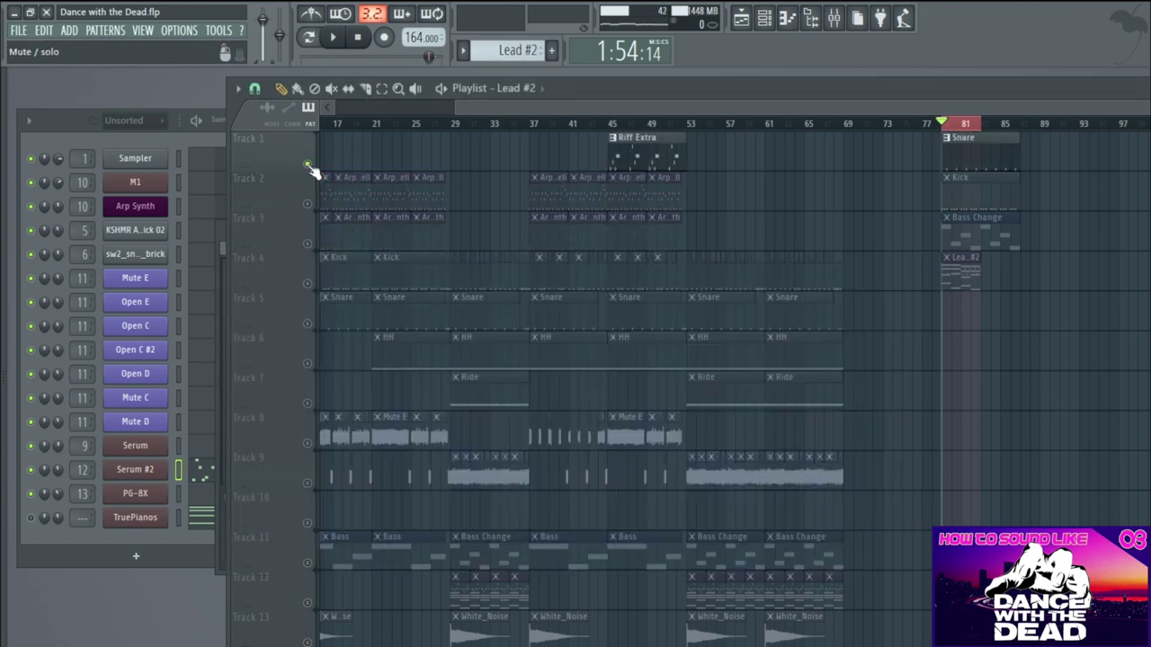
click(332, 37)
click(142, 30)
click(157, 106)
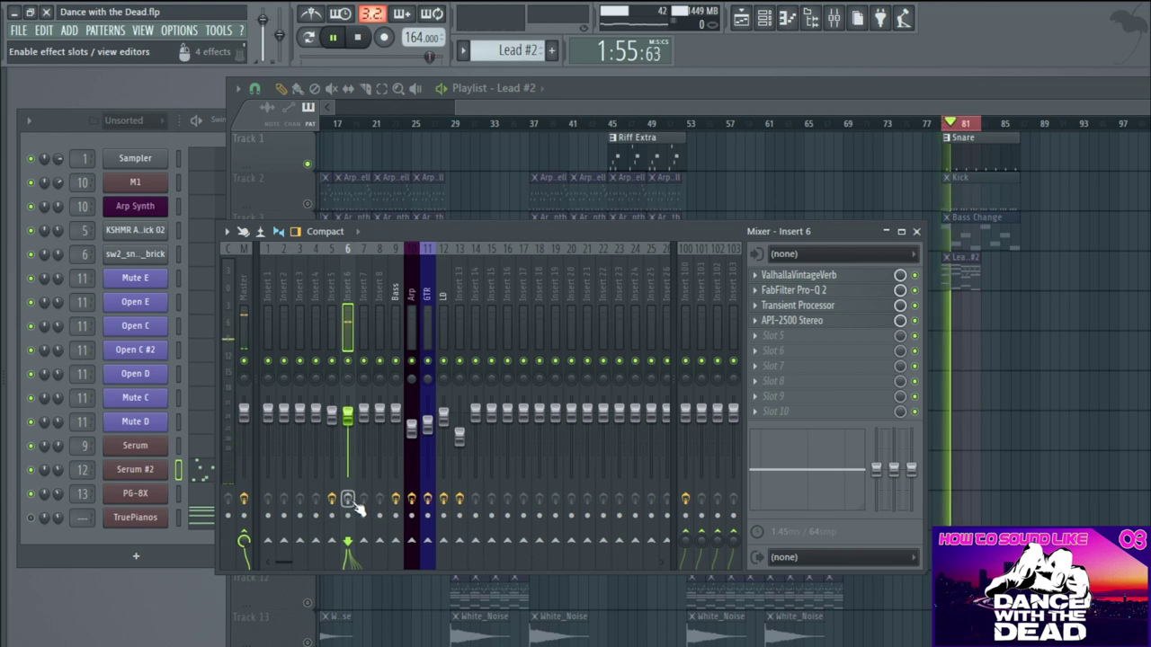
key(space)
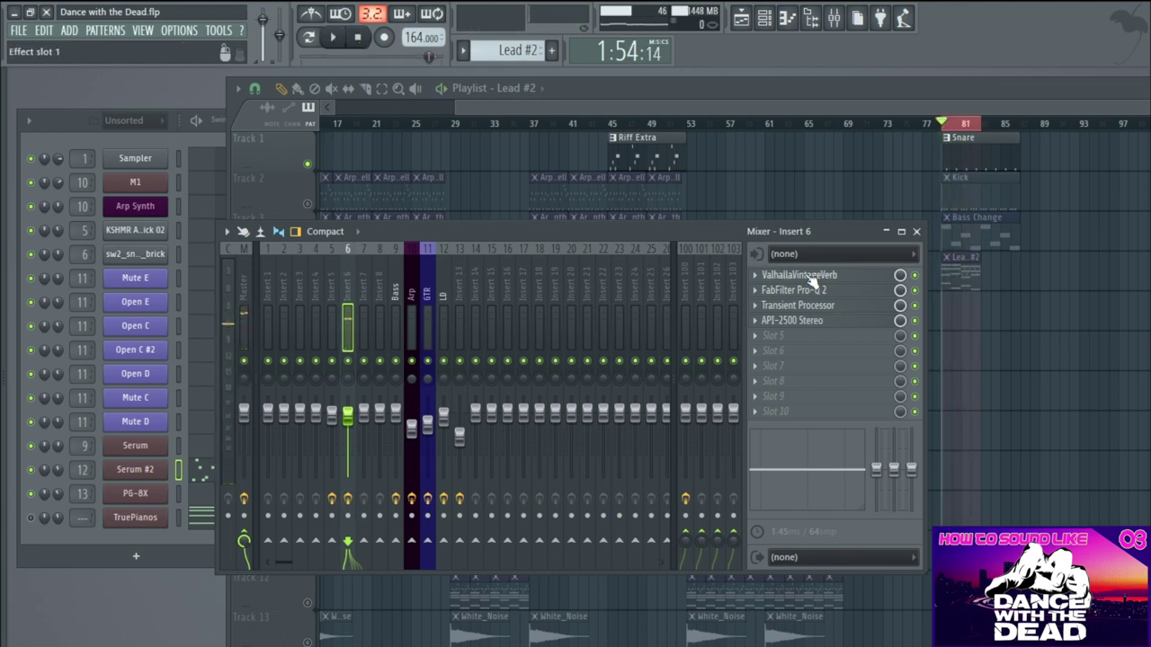
- Load the Medium Gate preset in insert 6's ValhallaVintageVerb, with the decay at 1.48 s and the mix at 28.8 %
click(809, 276)
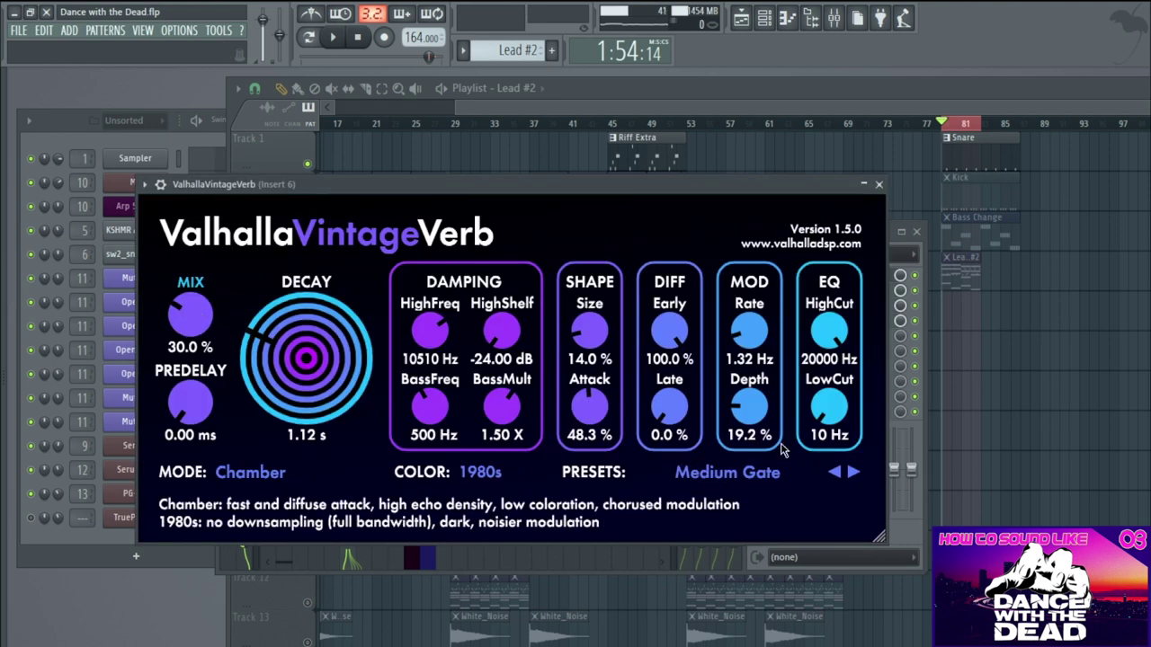
click(754, 475)
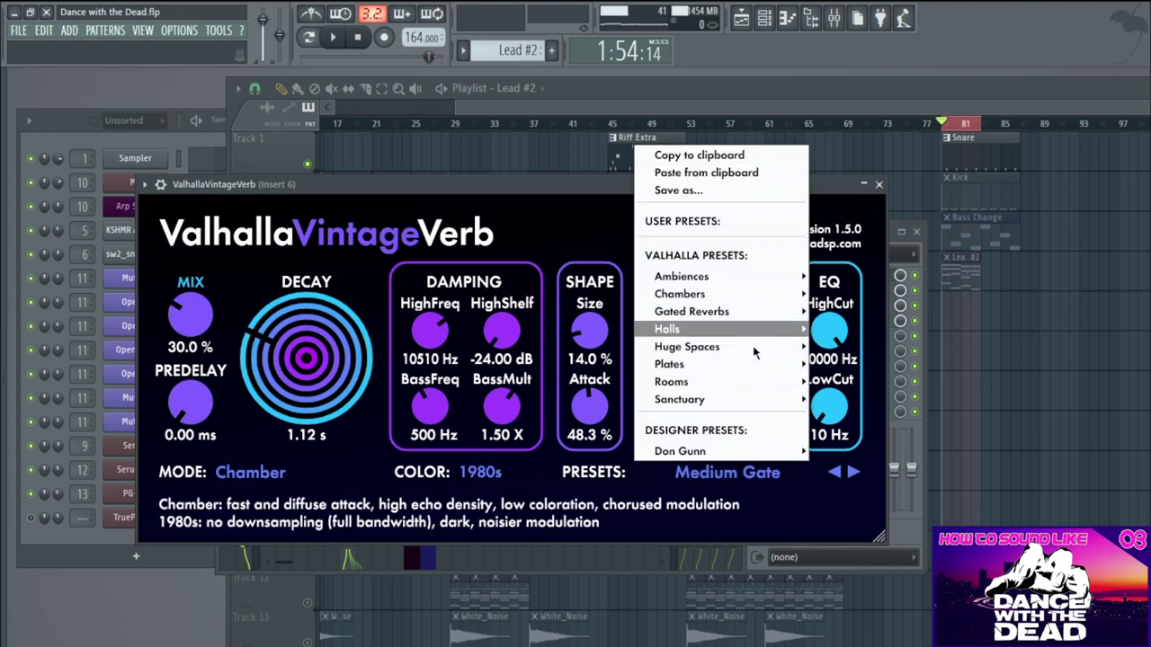
mouse_move(748, 313)
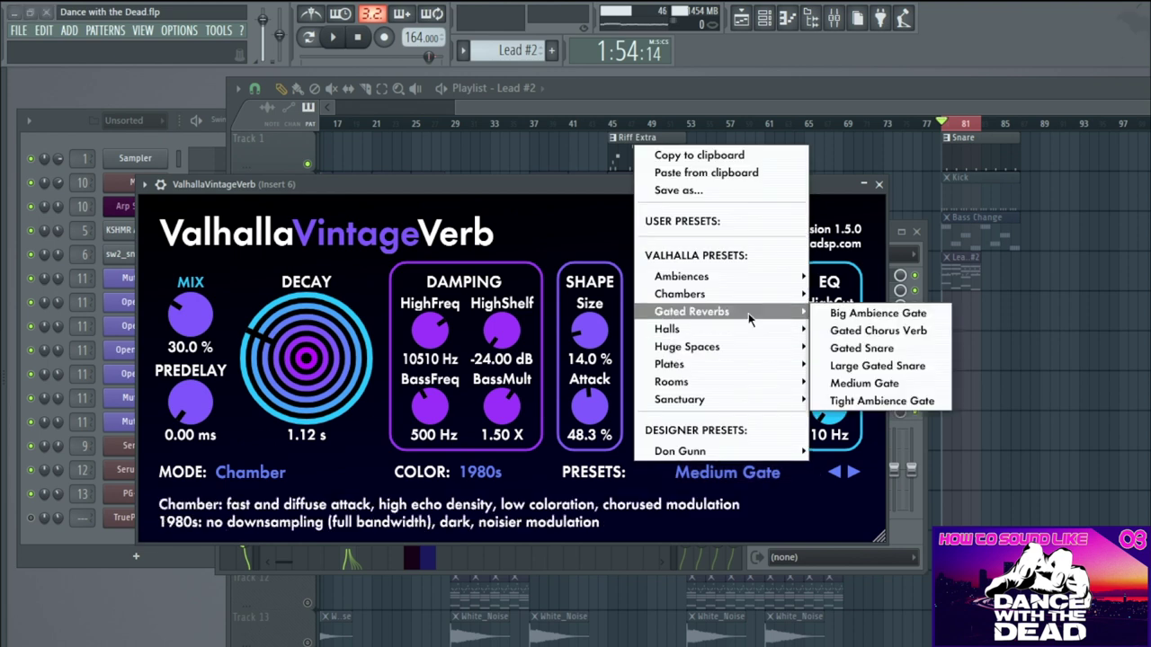
click(865, 383)
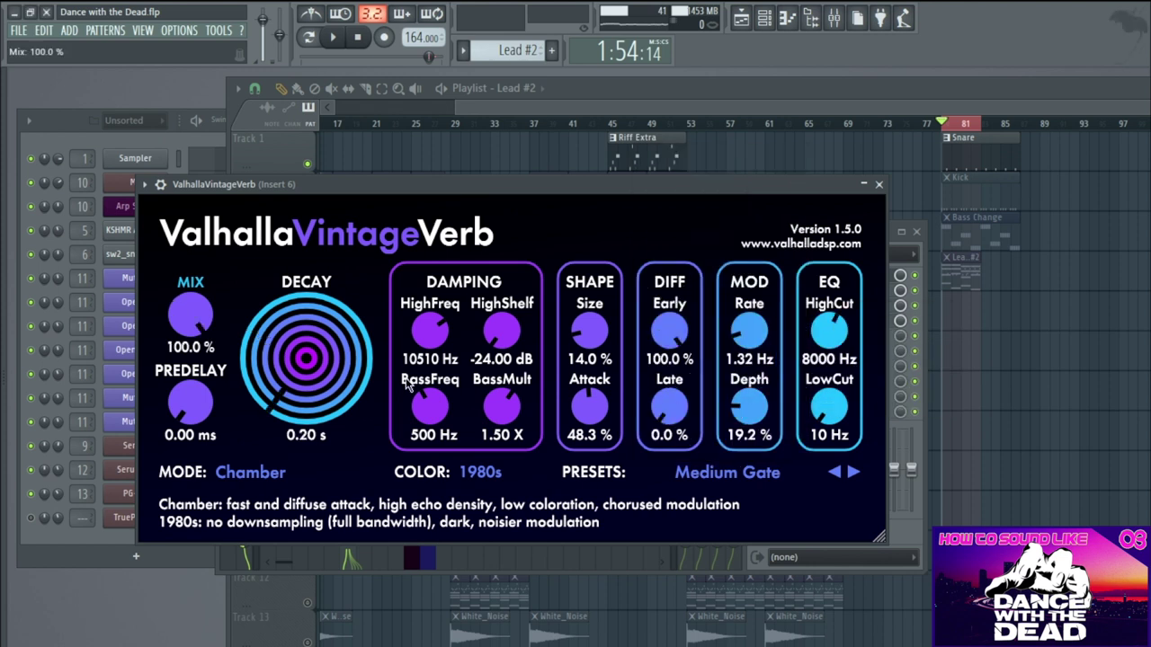
drag(266, 387, 150, 457)
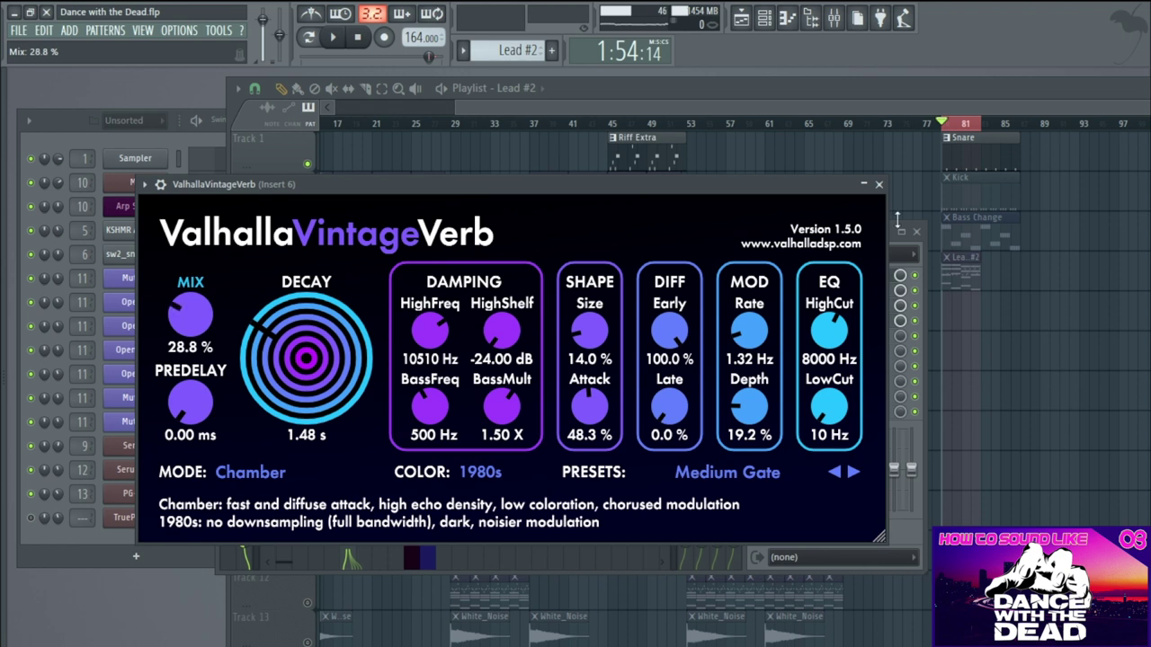
click(879, 184)
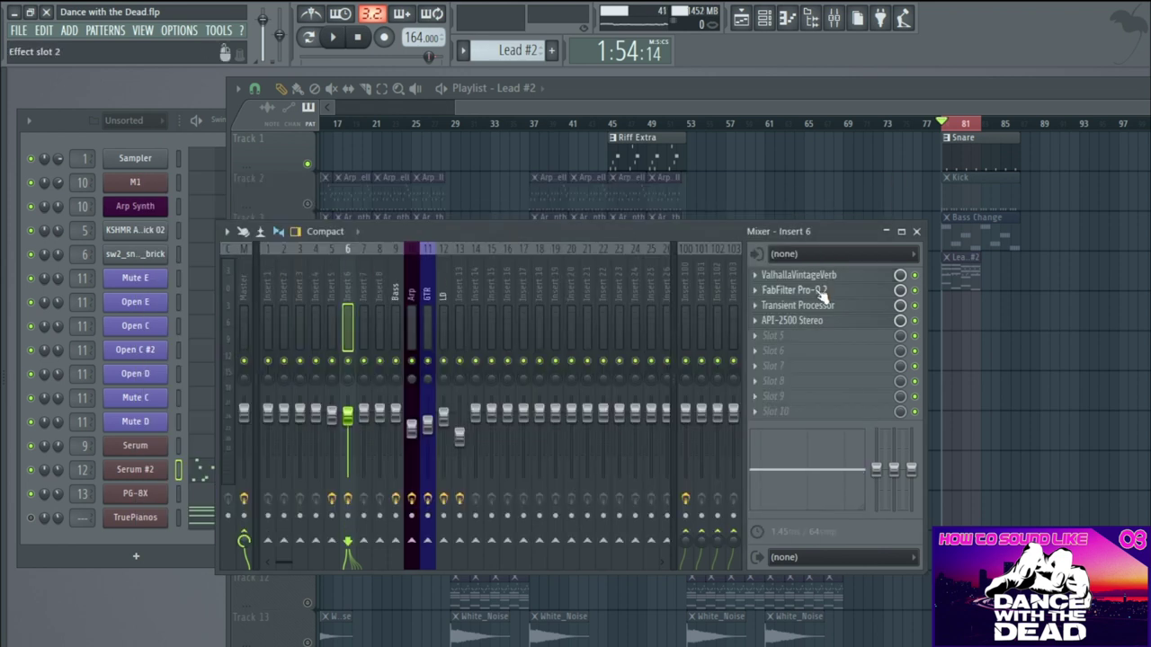
- Review insert 6's FabFilter Pro-Q 2 and Transient Processor, playing the soloed snare between the two plugins
click(778, 292)
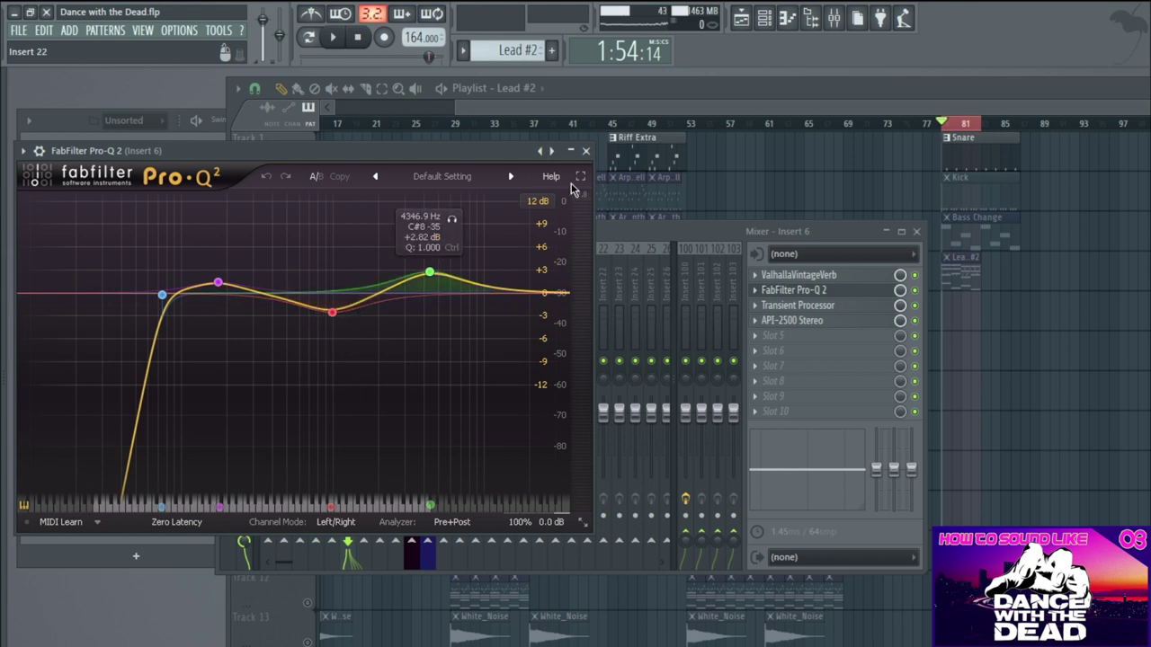
click(585, 150)
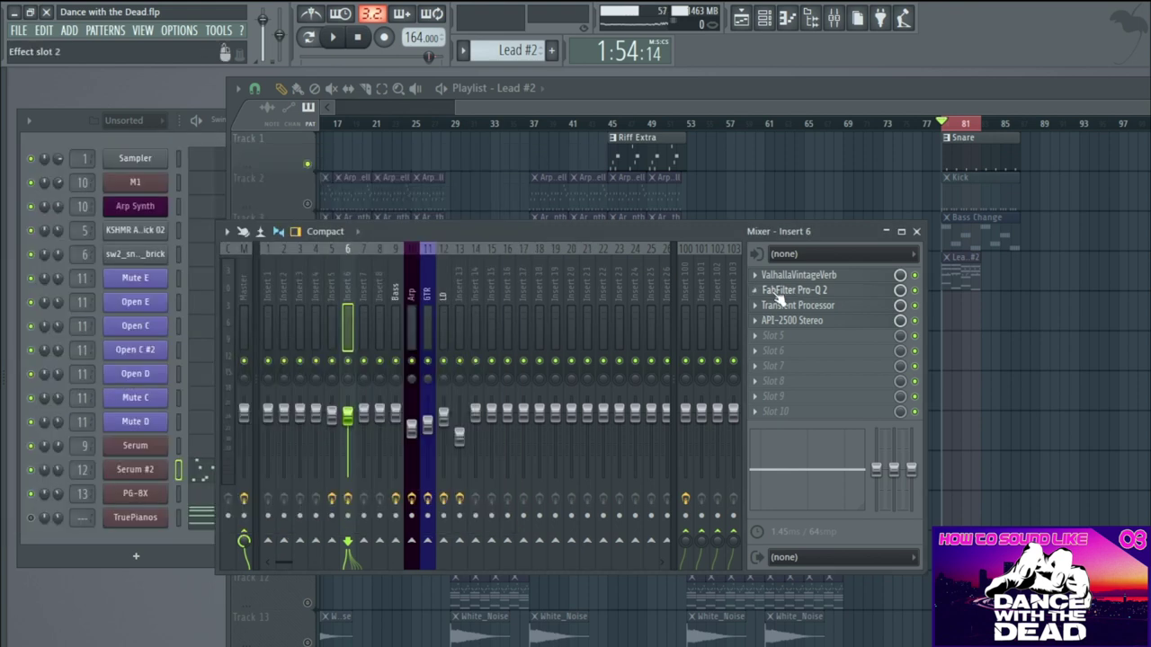
click(332, 37)
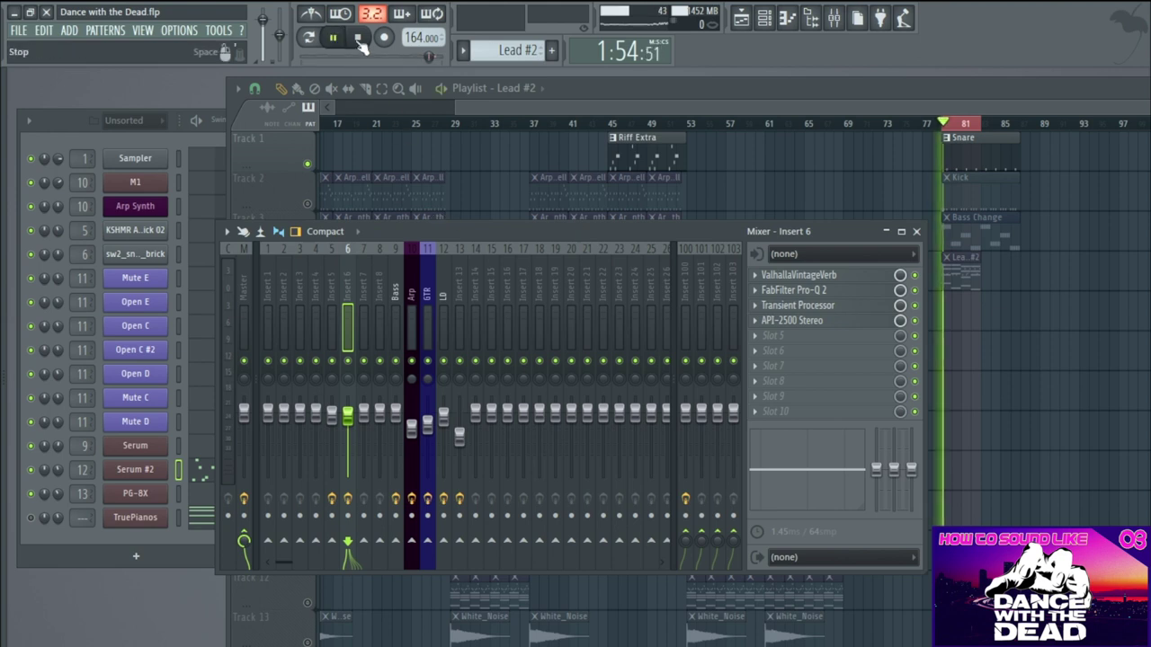
click(358, 39)
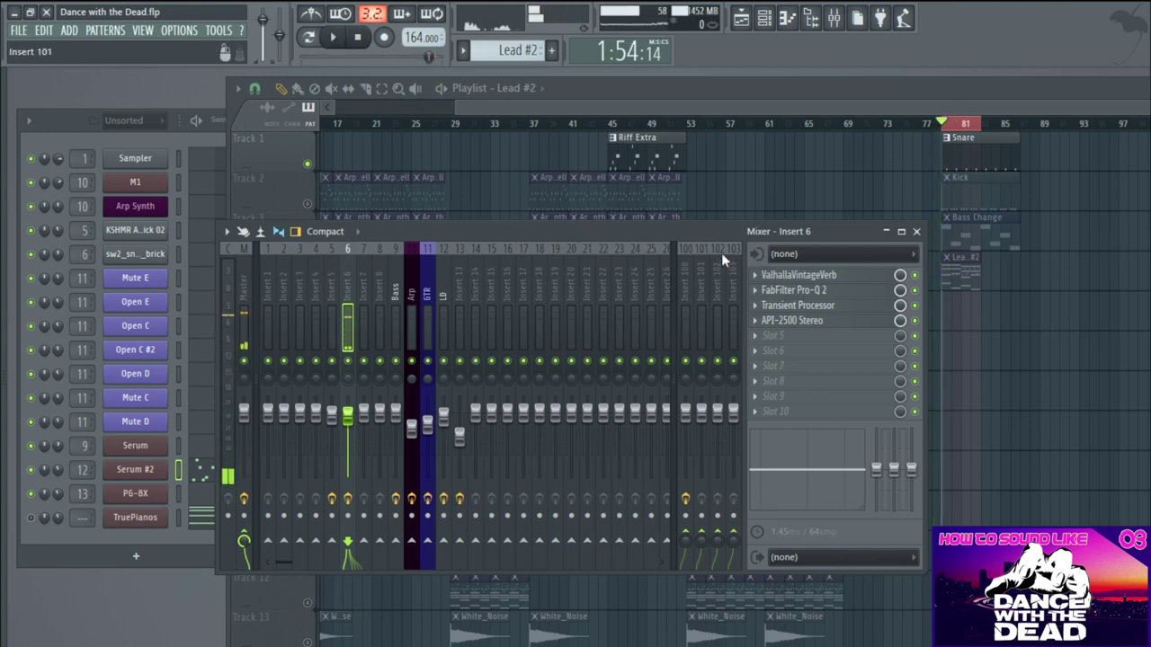
click(807, 307)
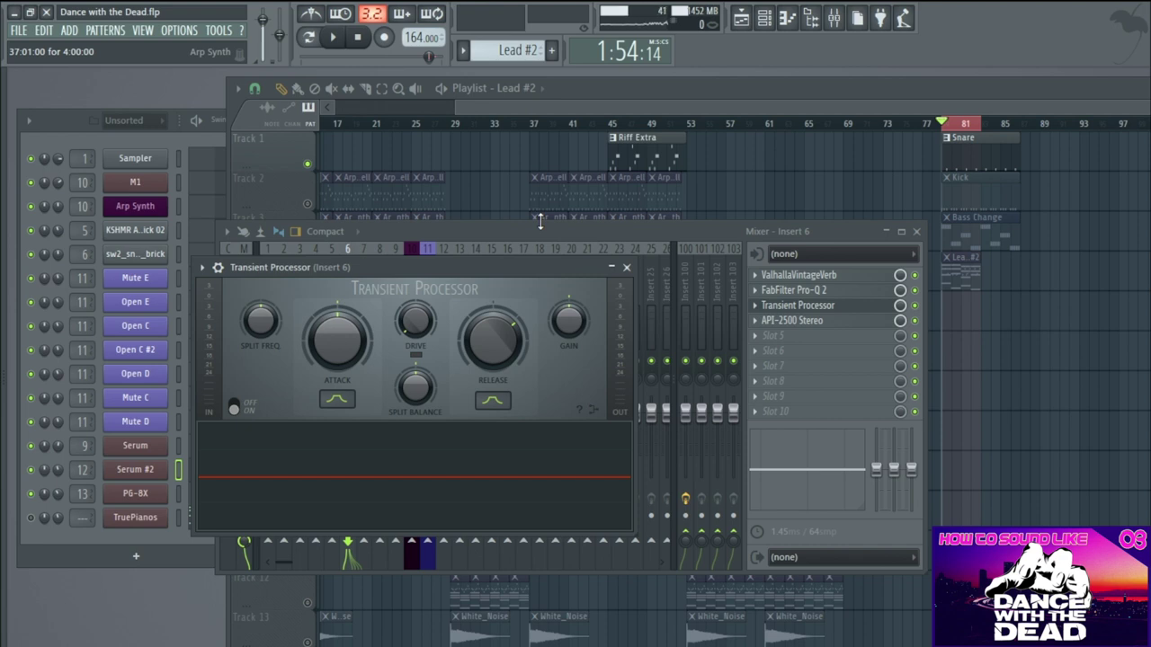
- Compare the soloed snare with insert 6's Transient Processor attack turned down, raised to 100 %, and returned to its centre position
click(334, 37)
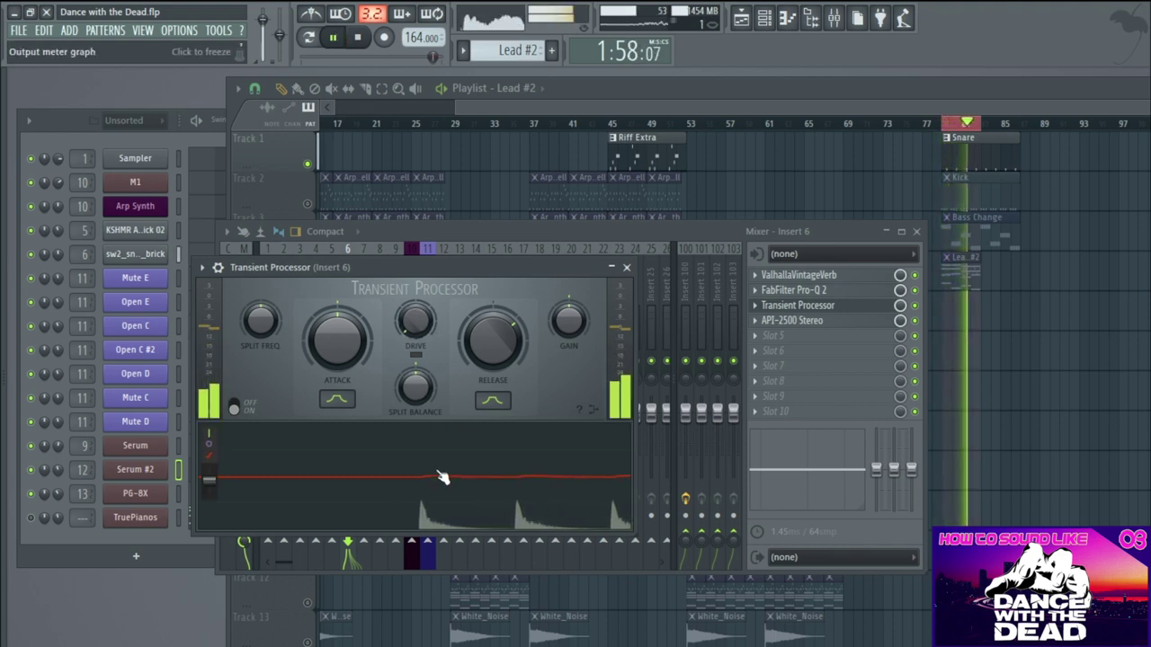
drag(326, 353, 333, 440)
key(space)
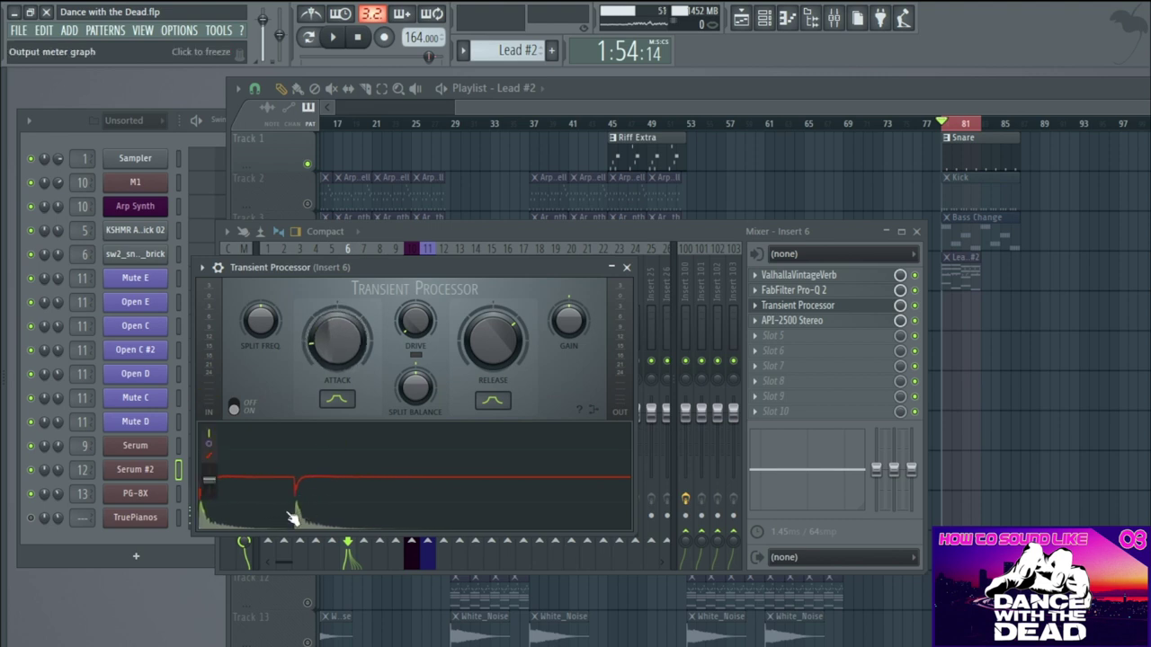
drag(337, 340, 337, 301)
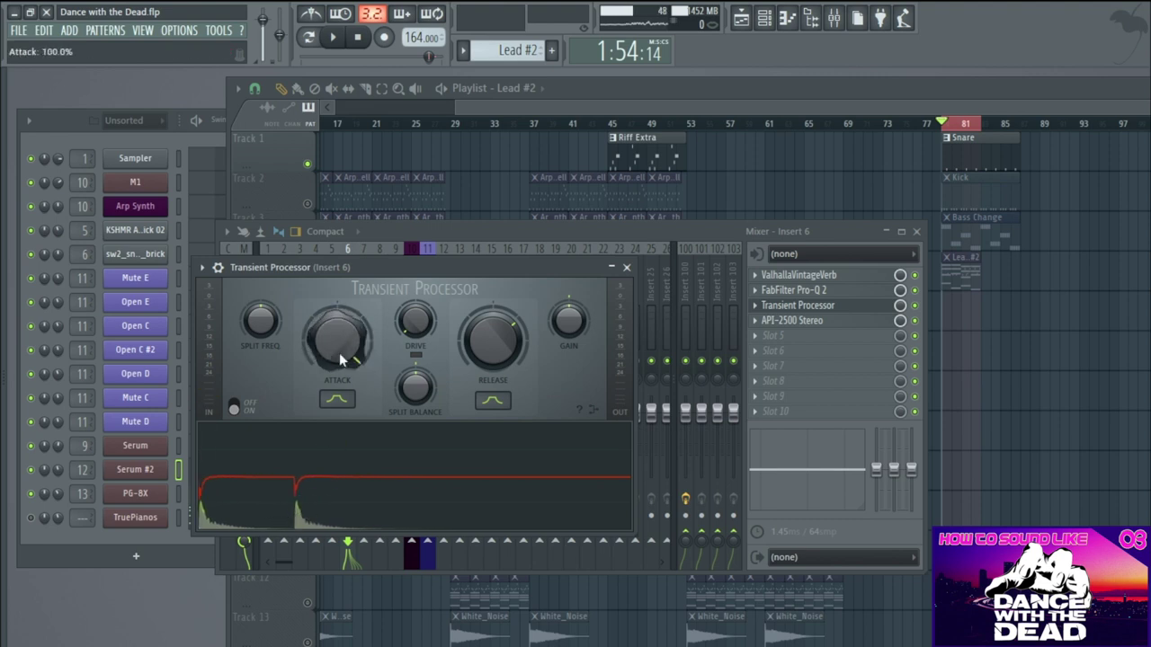
click(334, 37)
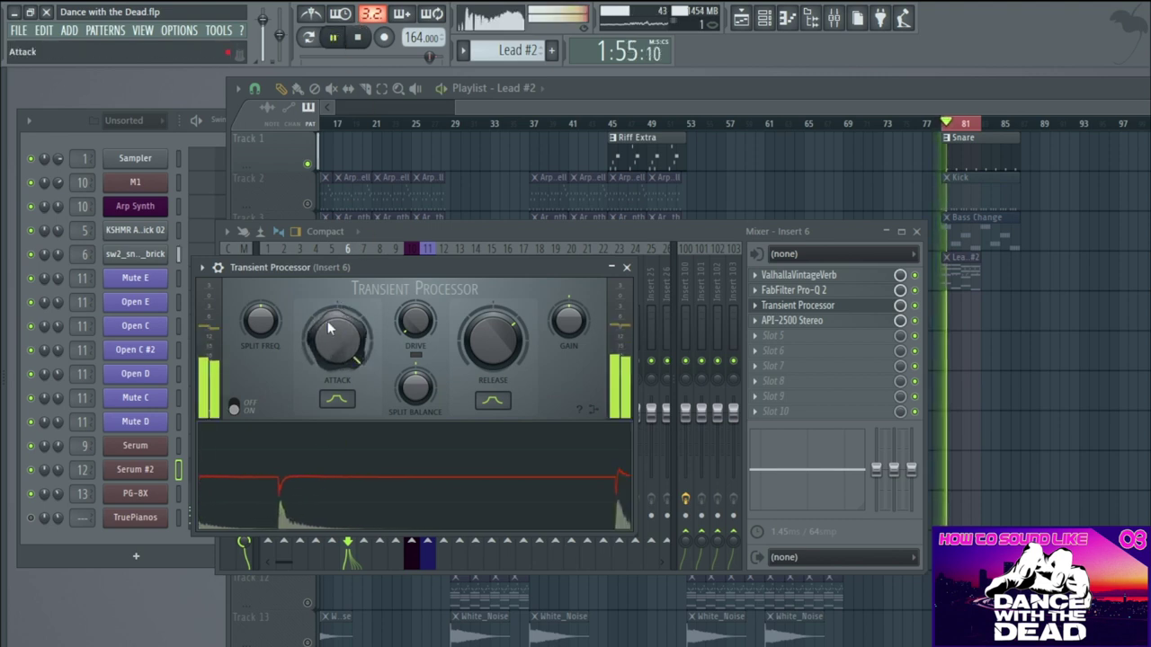
drag(338, 340, 337, 376)
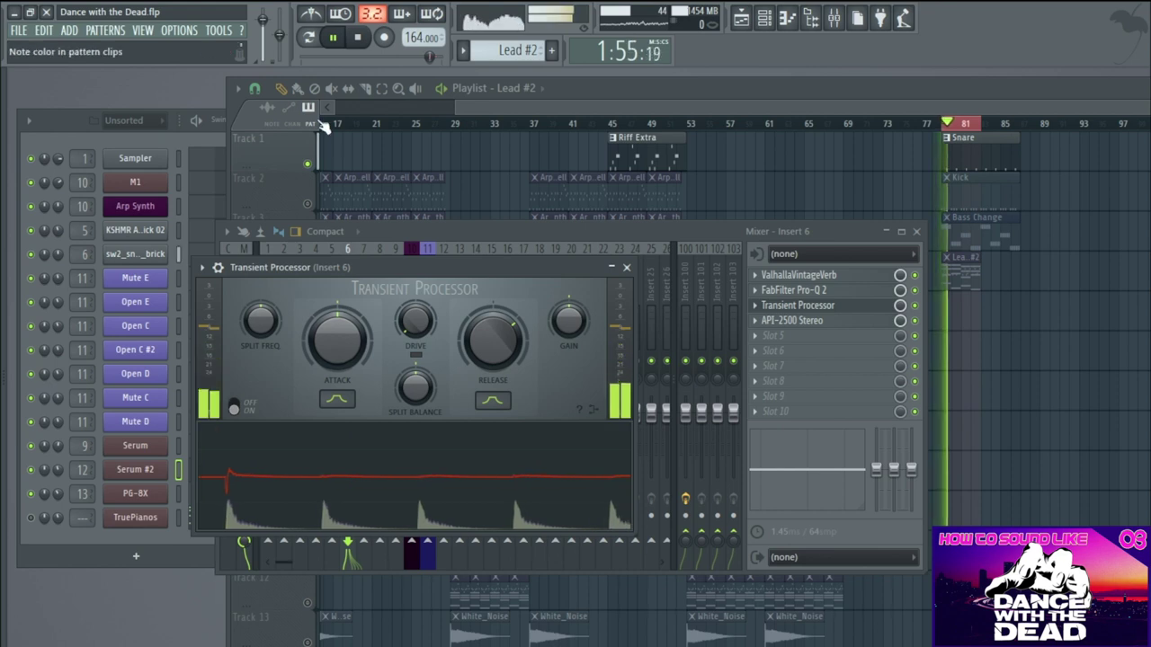
key(space)
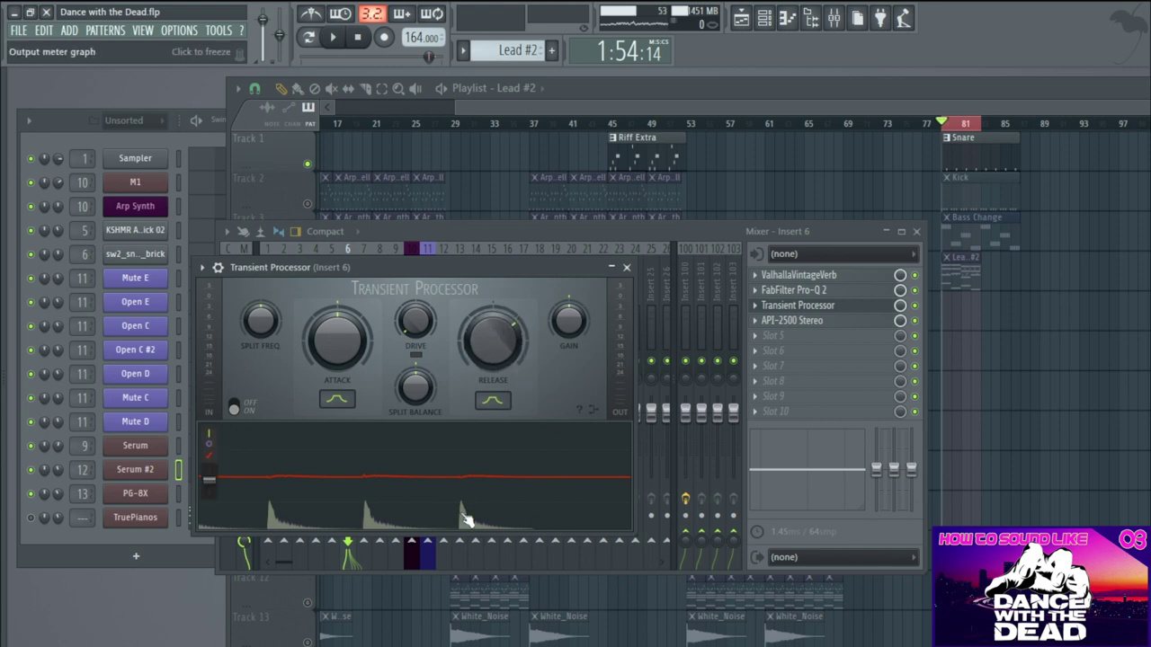
- Sweep the Transient Processor's release down to its centre position and back up while playing the soloed snare
mouse_move(493, 340)
mouse_down()
mouse_move(493, 363)
mouse_move(474, 344)
mouse_up()
key(space)
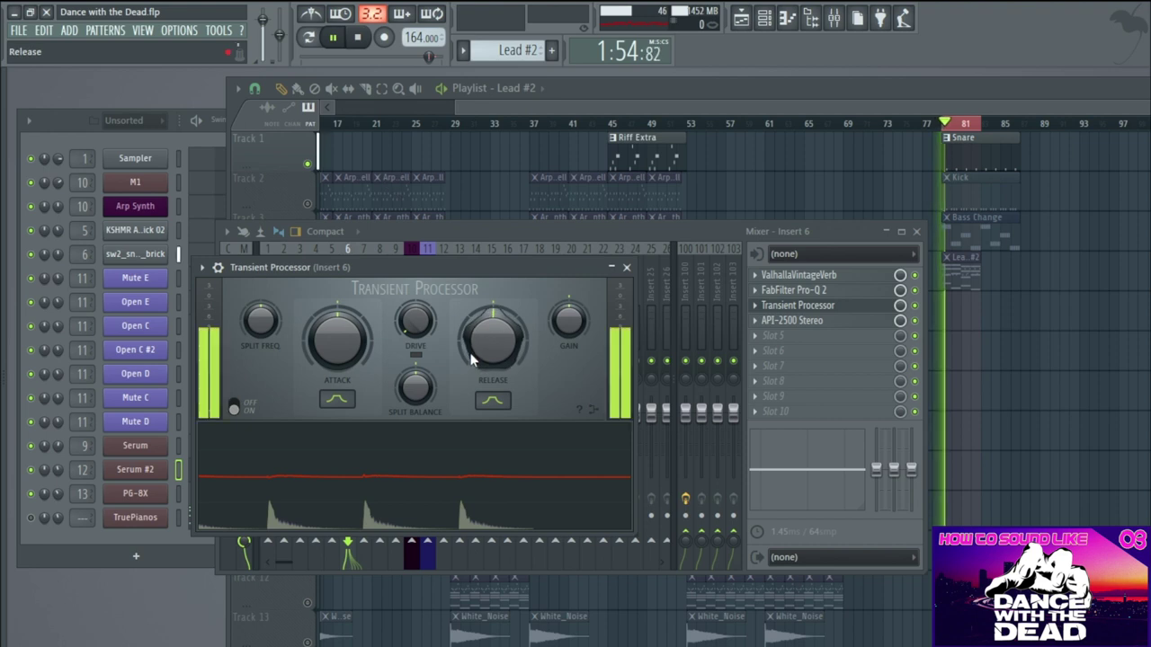
mouse_move(474, 344)
mouse_down()
mouse_move(474, 329)
mouse_move(474, 343)
mouse_up()
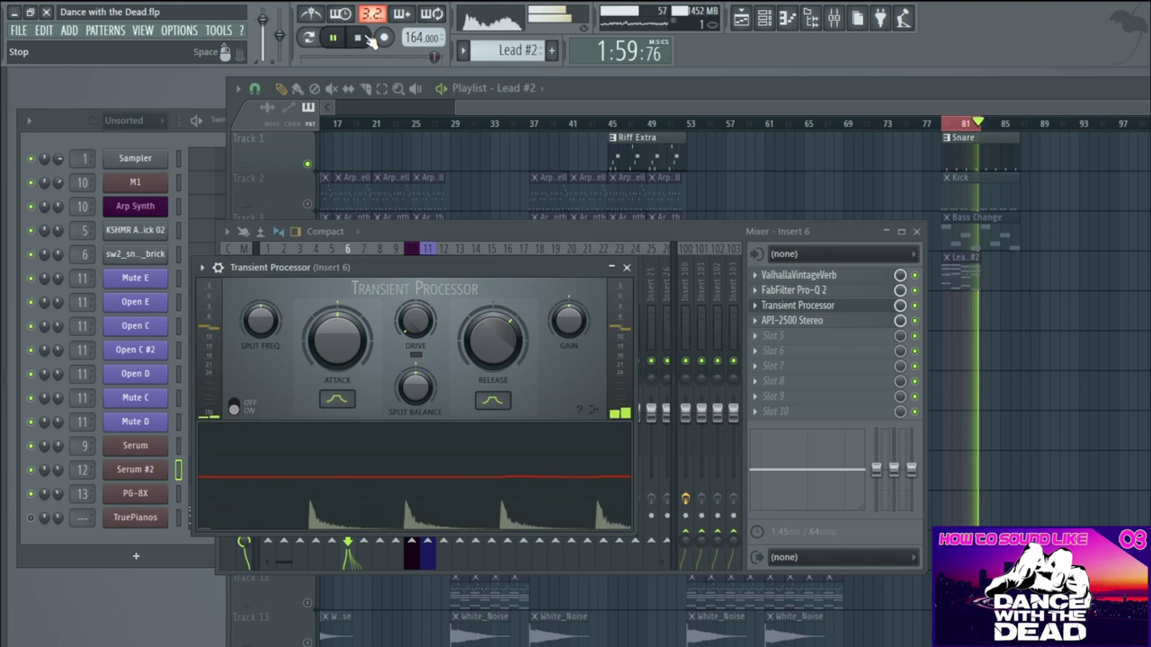
click(357, 38)
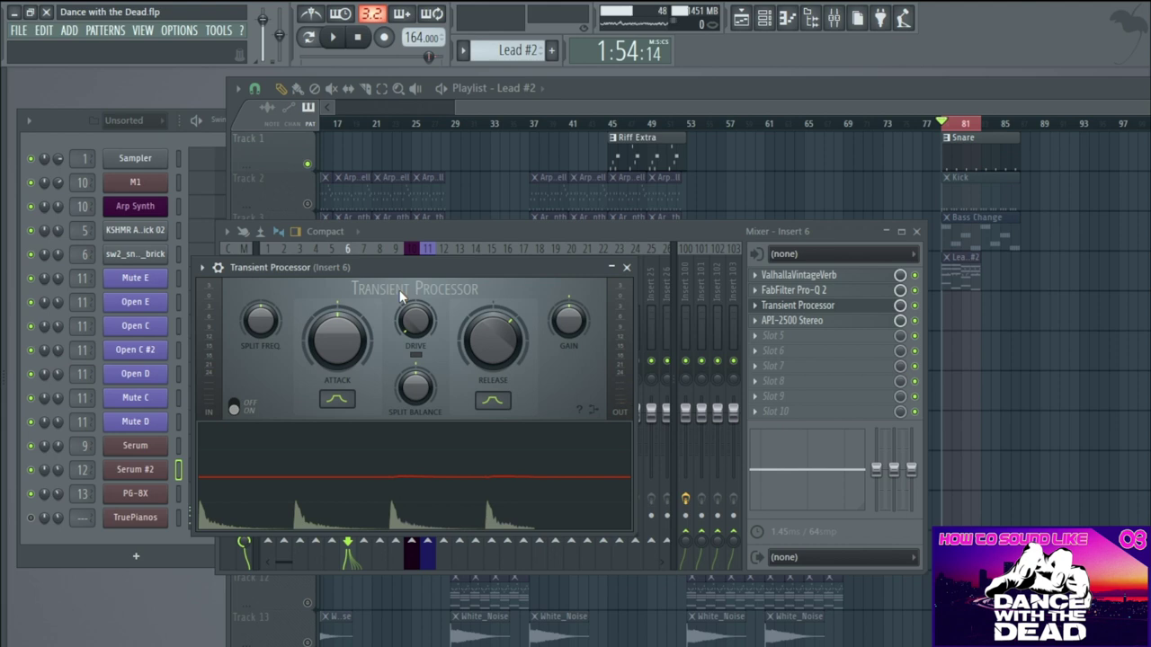
- Review the API-2500 Stereo compressor settings on insert 6 in place of the Transient Processor, and close the plugin
click(626, 268)
click(828, 326)
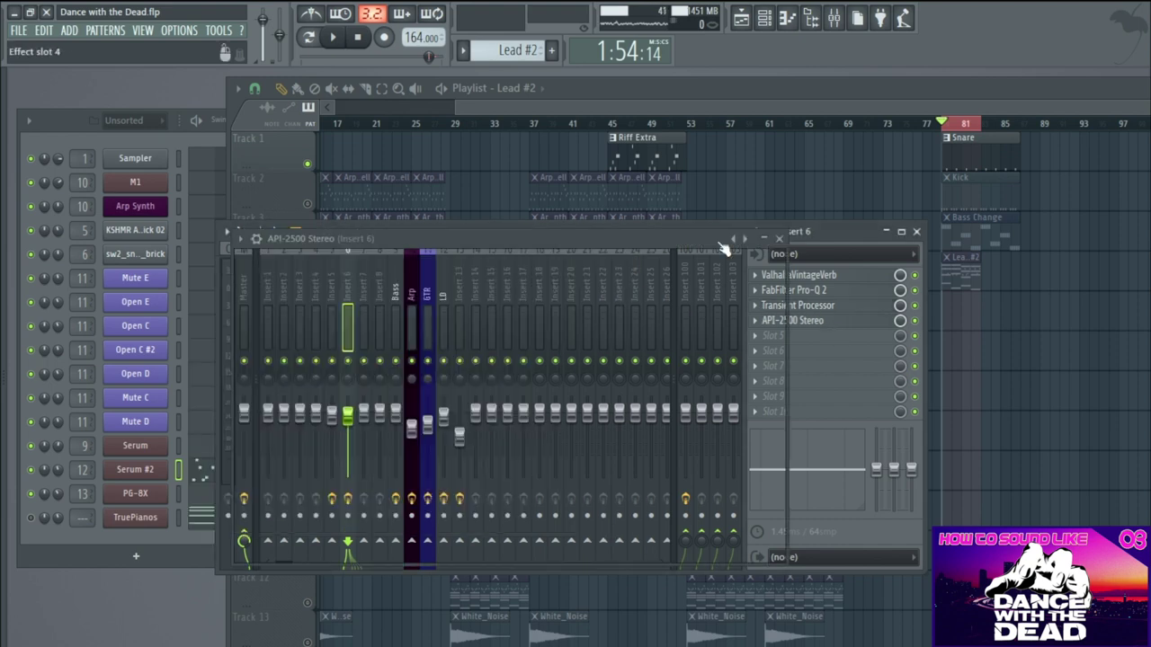
drag(539, 238, 433, 188)
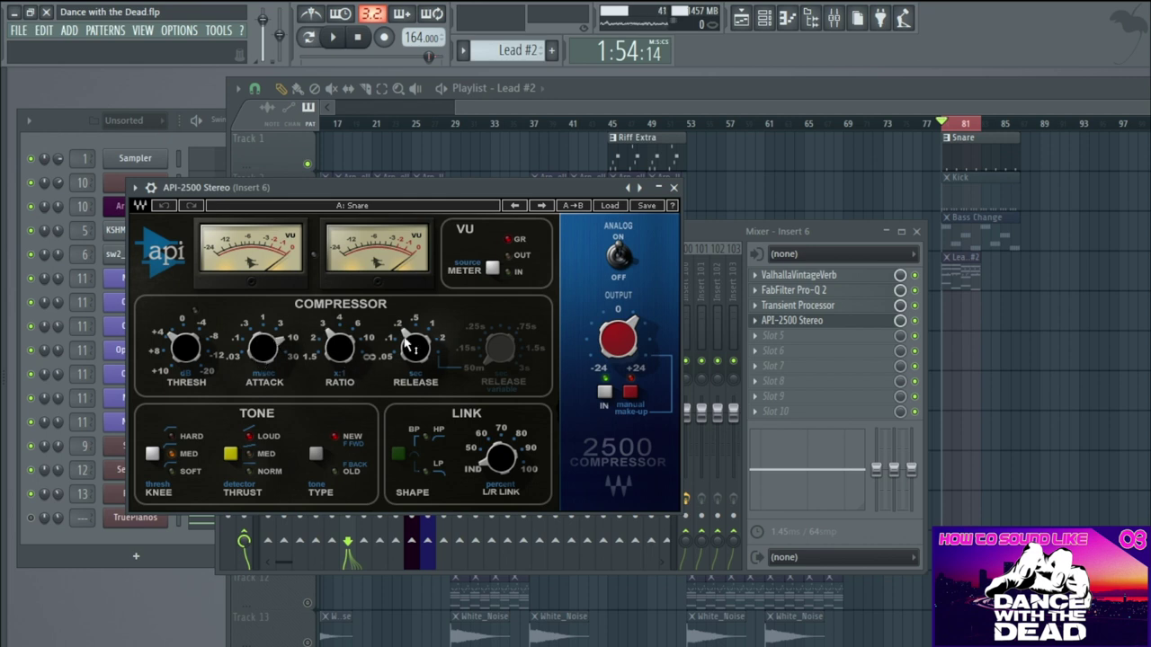
click(674, 187)
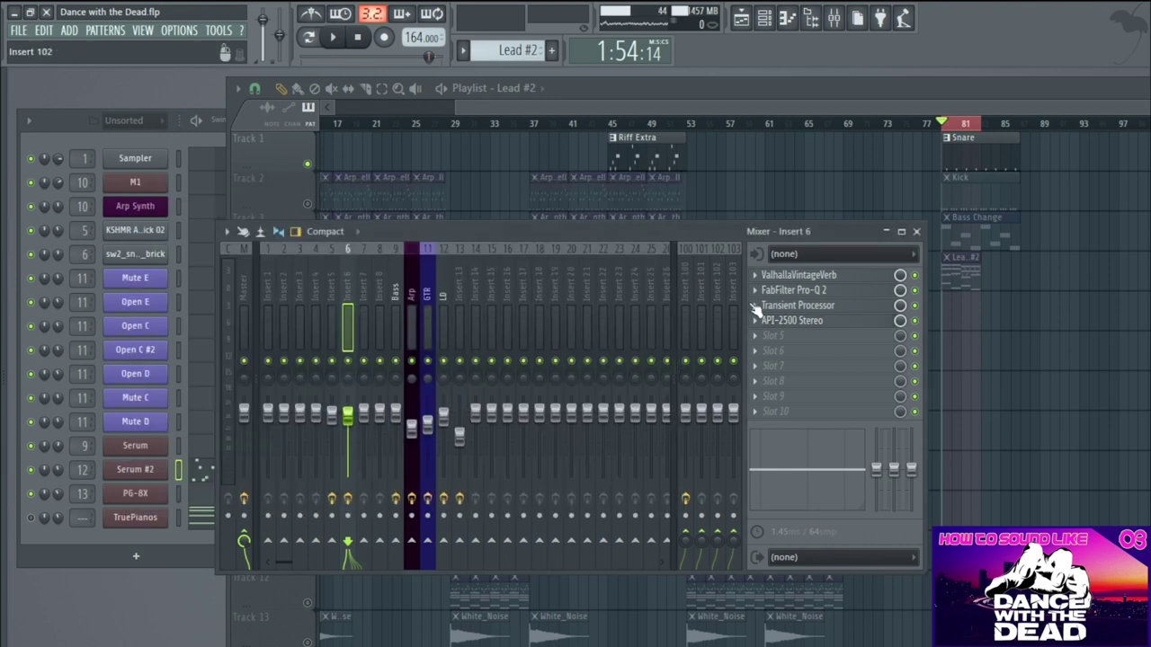
- Unmute all the playlist tracks during playback and play the arrangement from about bar 12
key(space)
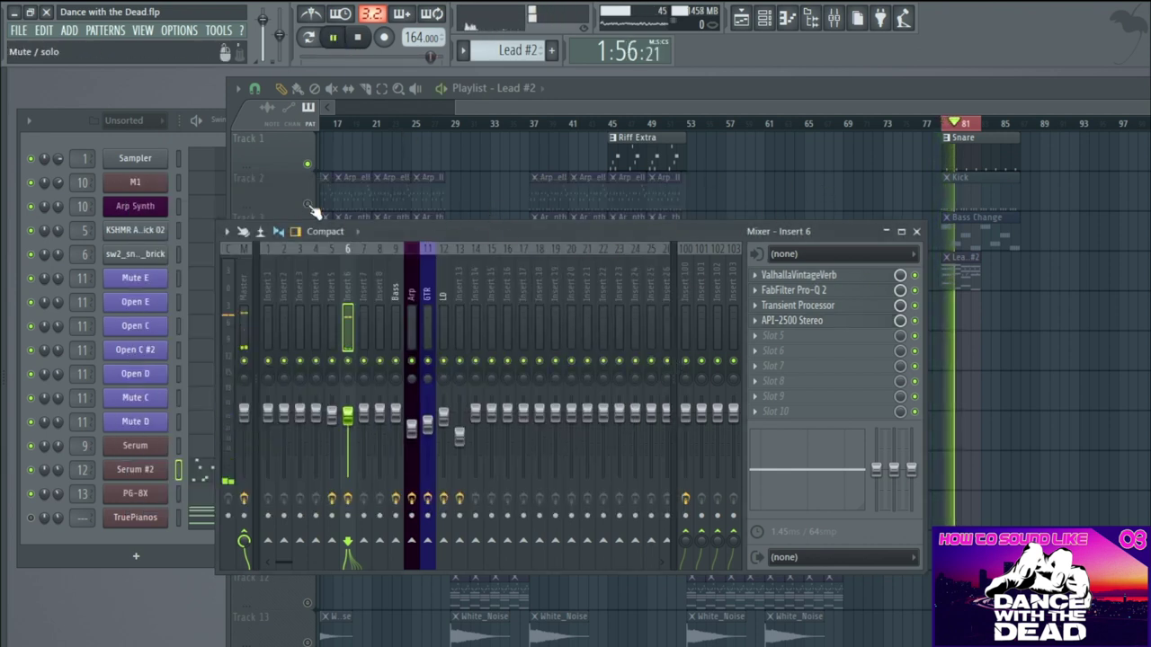
key(F9)
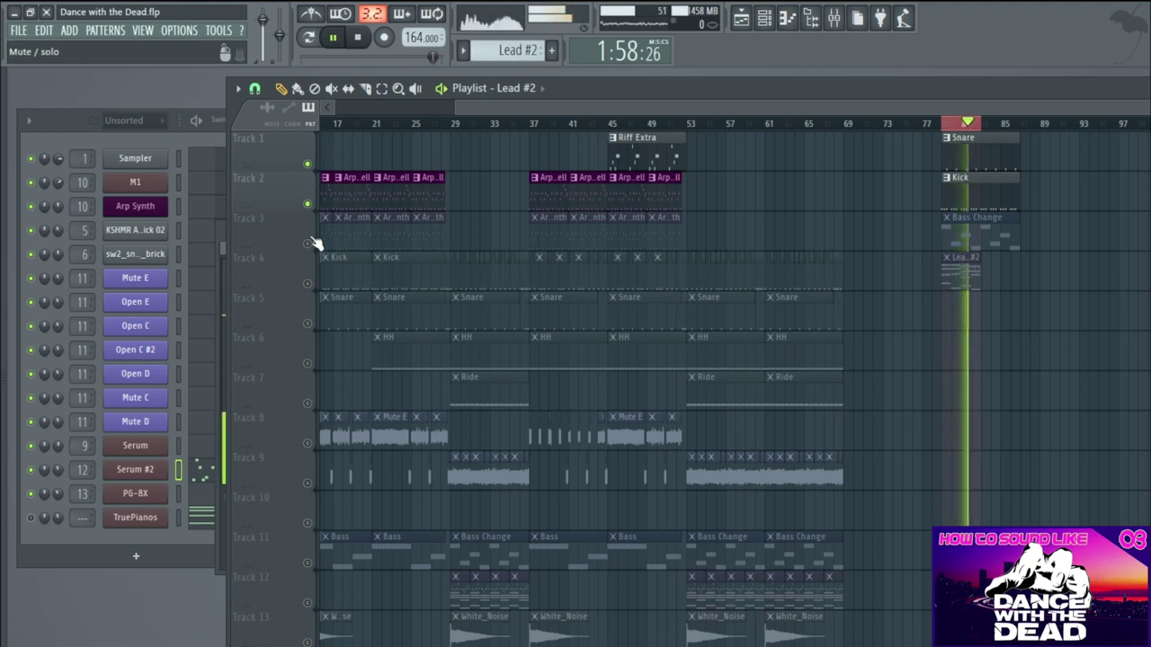
right_click(308, 166)
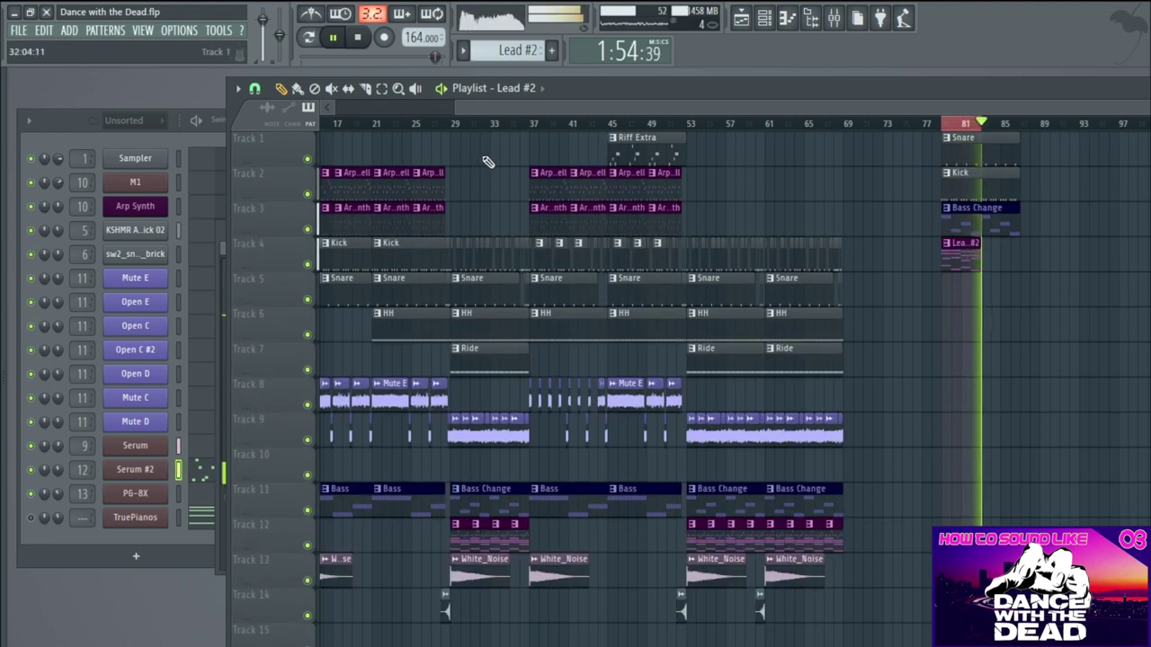
scroll(488, 157, down, 3)
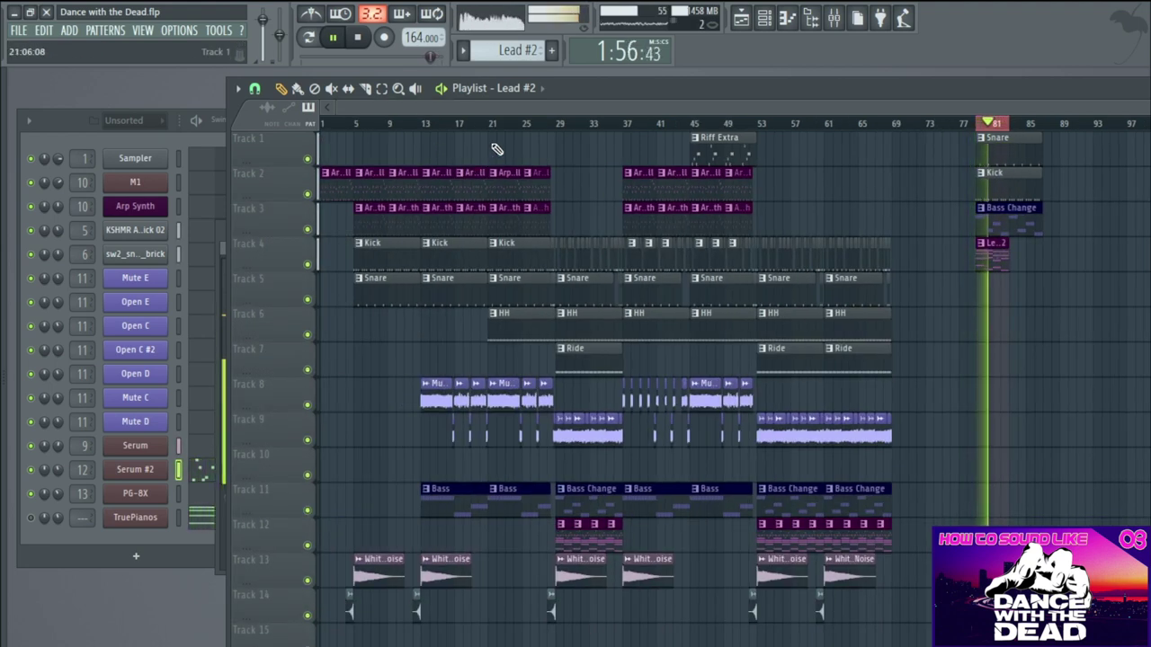
click(415, 124)
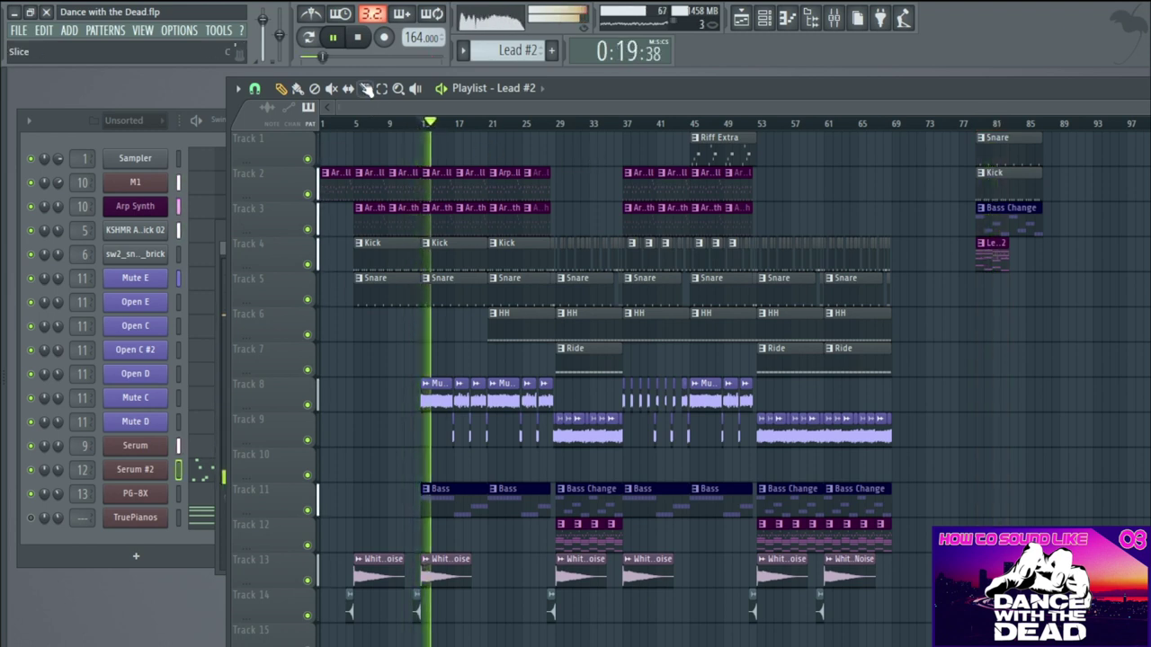
click(362, 38)
click(361, 37)
- Show the mixer, select the Arp insert and open its Transient Processor to examine the attack setting
click(142, 30)
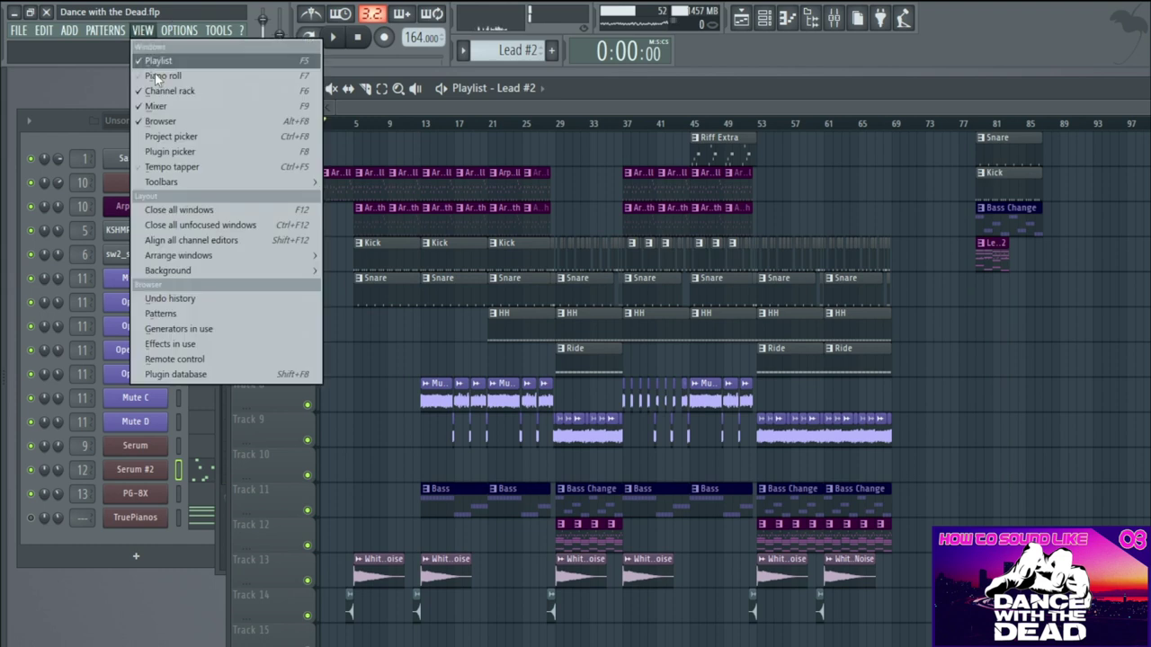
click(157, 106)
click(409, 288)
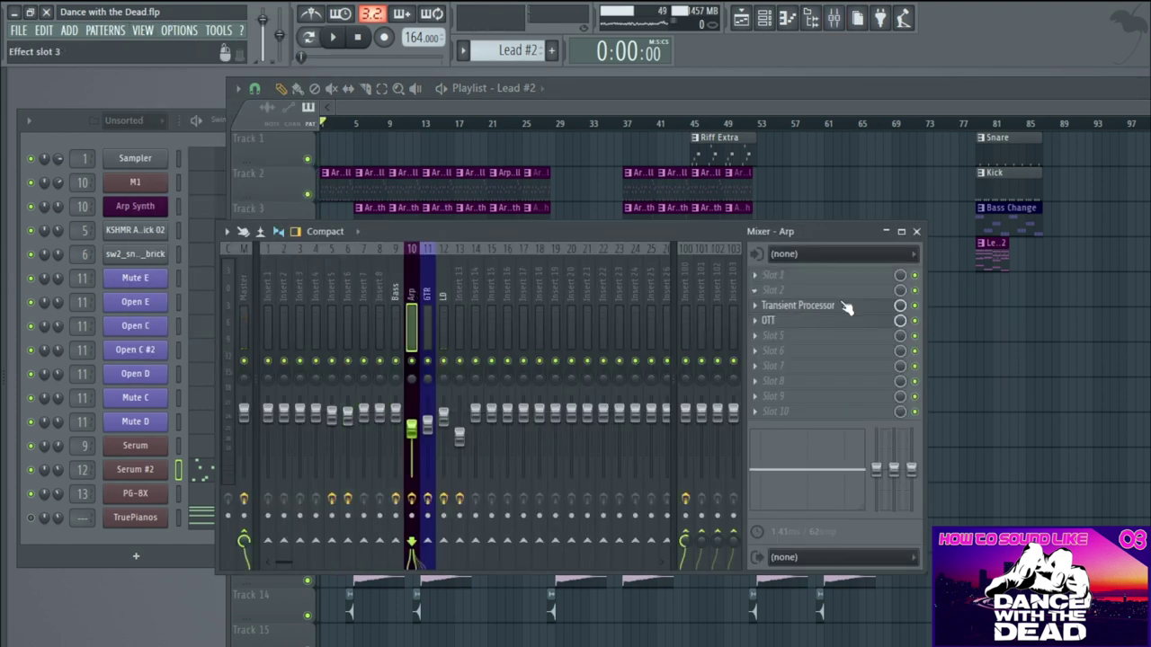
click(831, 307)
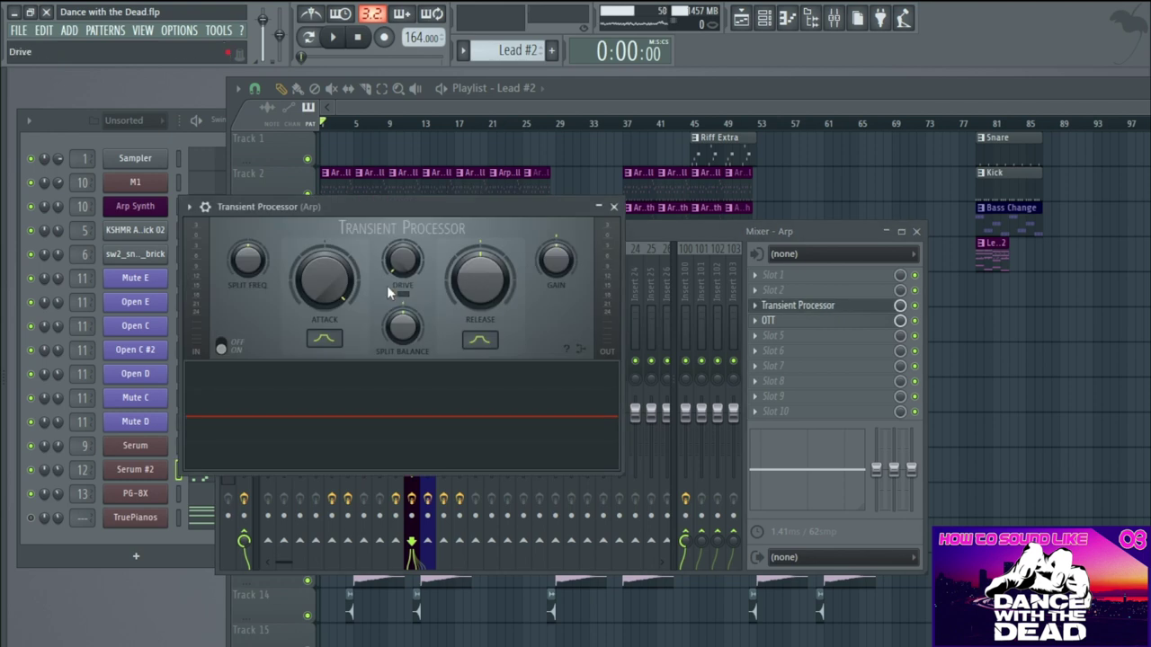
mouse_move(324, 292)
mouse_down()
mouse_move(324, 279)
mouse_move(324, 292)
mouse_up()
- Solo Track 2 and play it while sweeping the Arp insert's Transient Processor attack down and back up
click(290, 175)
click(334, 40)
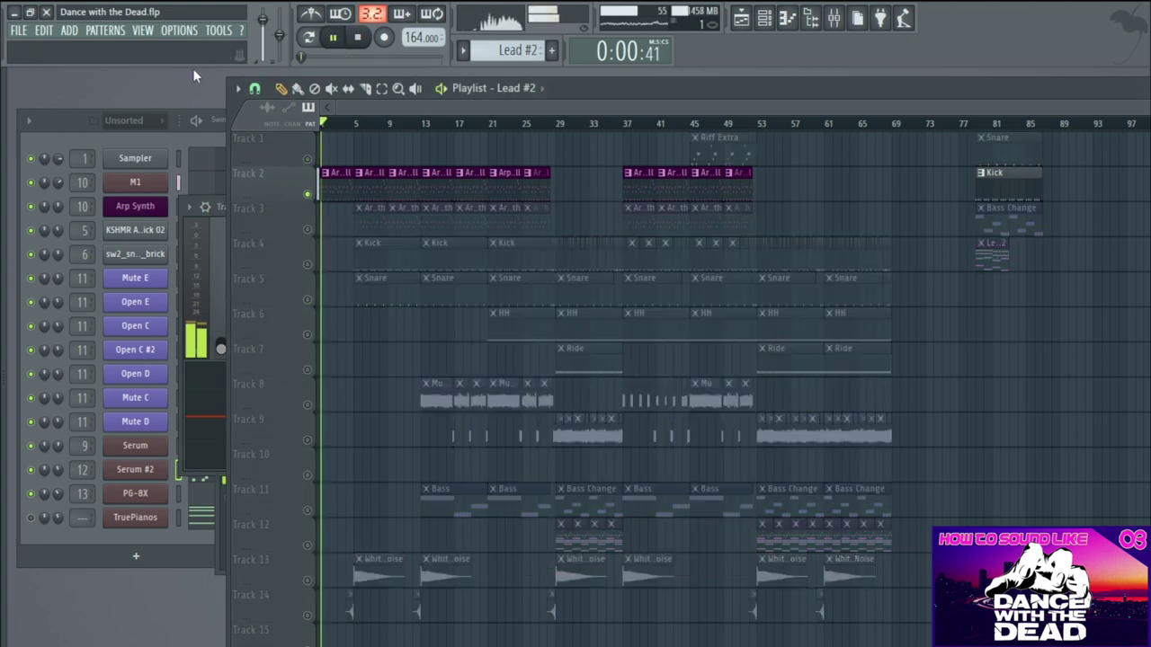
click(181, 239)
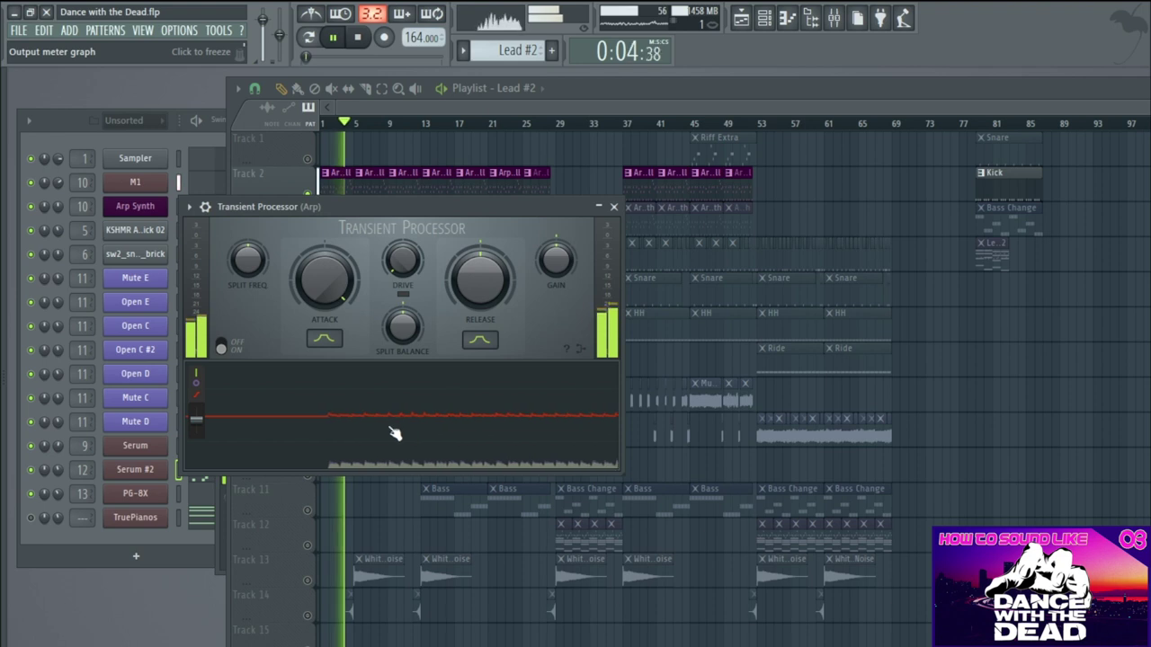
drag(323, 271, 323, 310)
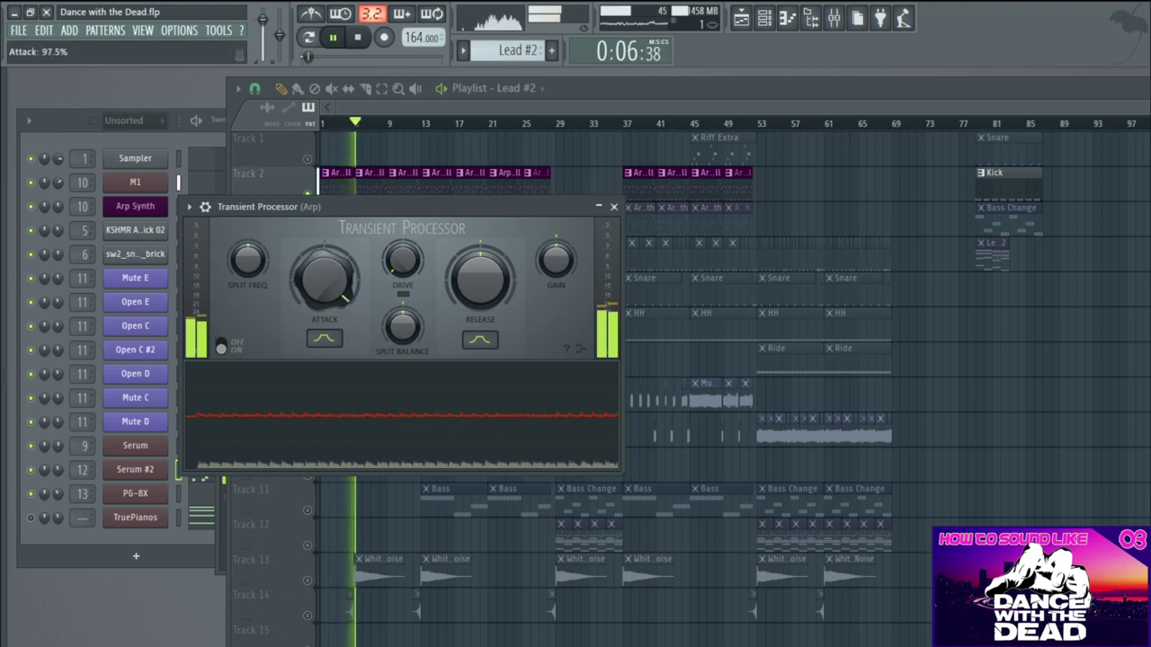
drag(321, 271, 321, 230)
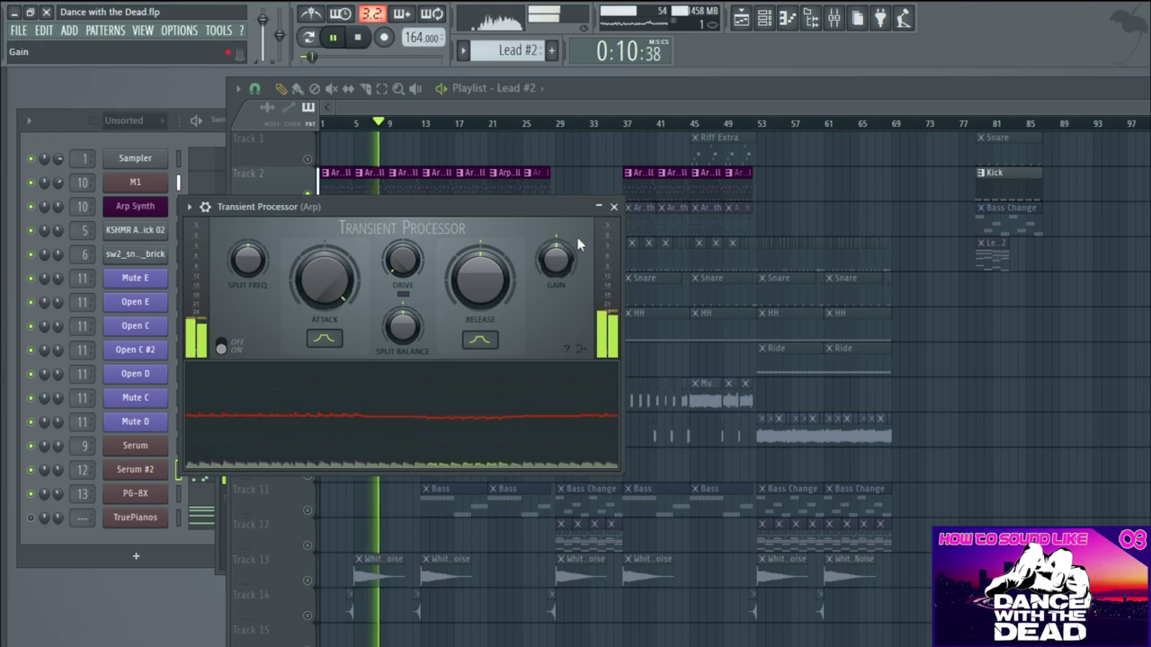
click(614, 207)
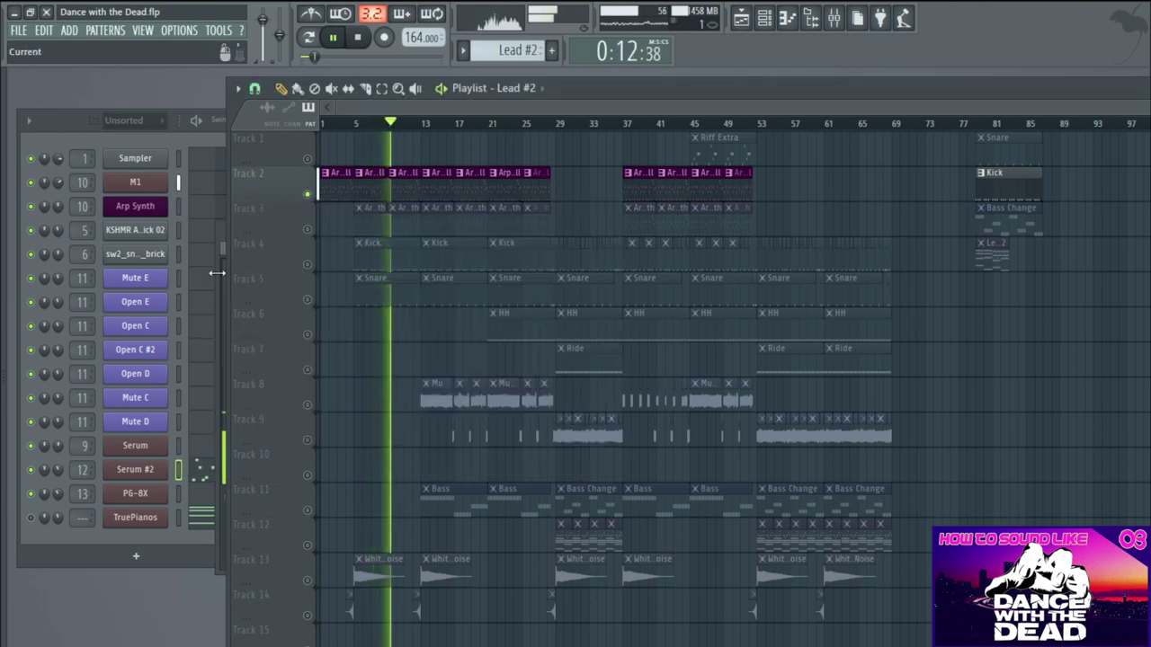
- Review the OTT settings on the Arp insert while Track 2 plays, and close the plugin with playback stopped
key(F9)
click(792, 321)
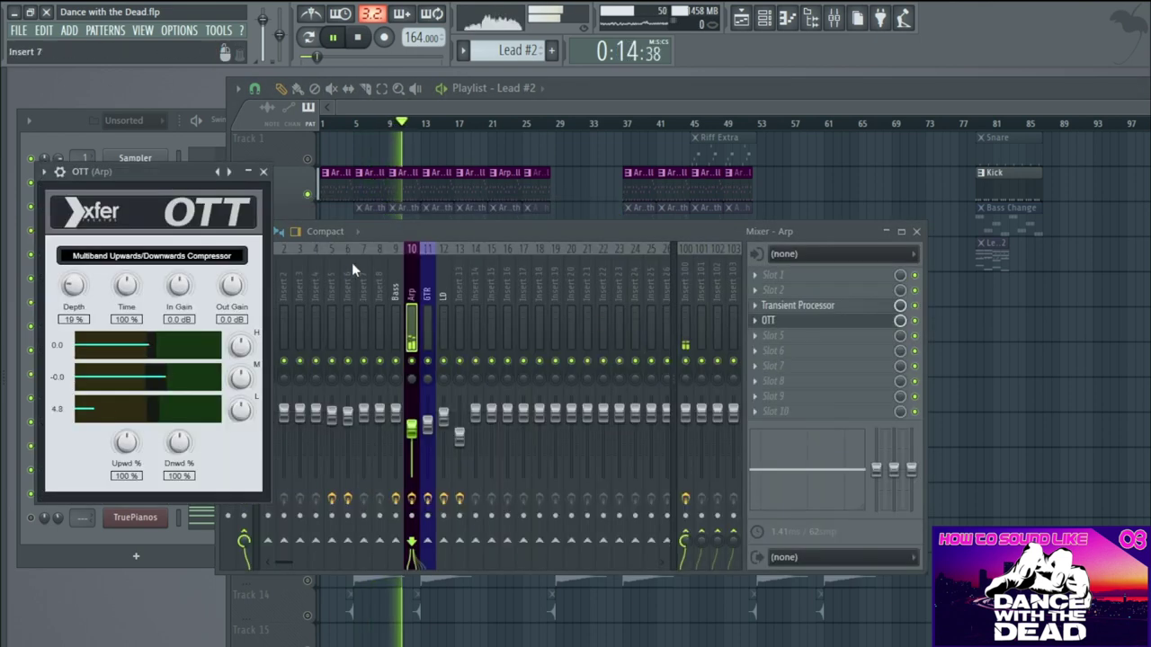
click(367, 52)
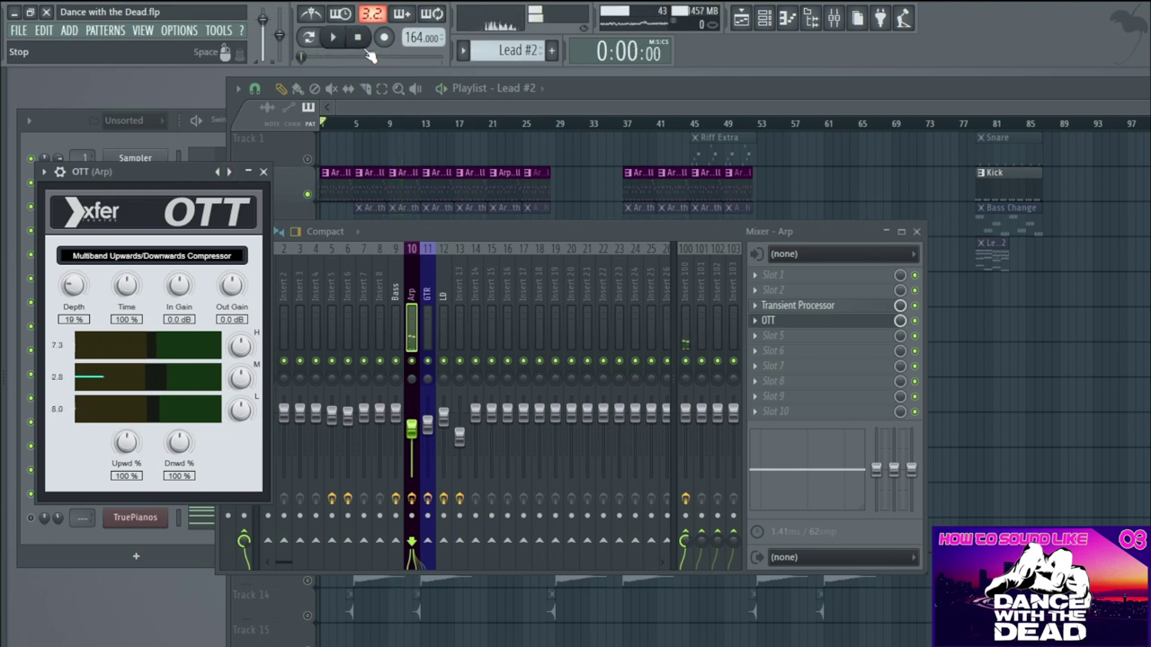
click(263, 170)
- Reopen the Arp insert's Transient Processor and reposition its window to examine its controls
click(797, 306)
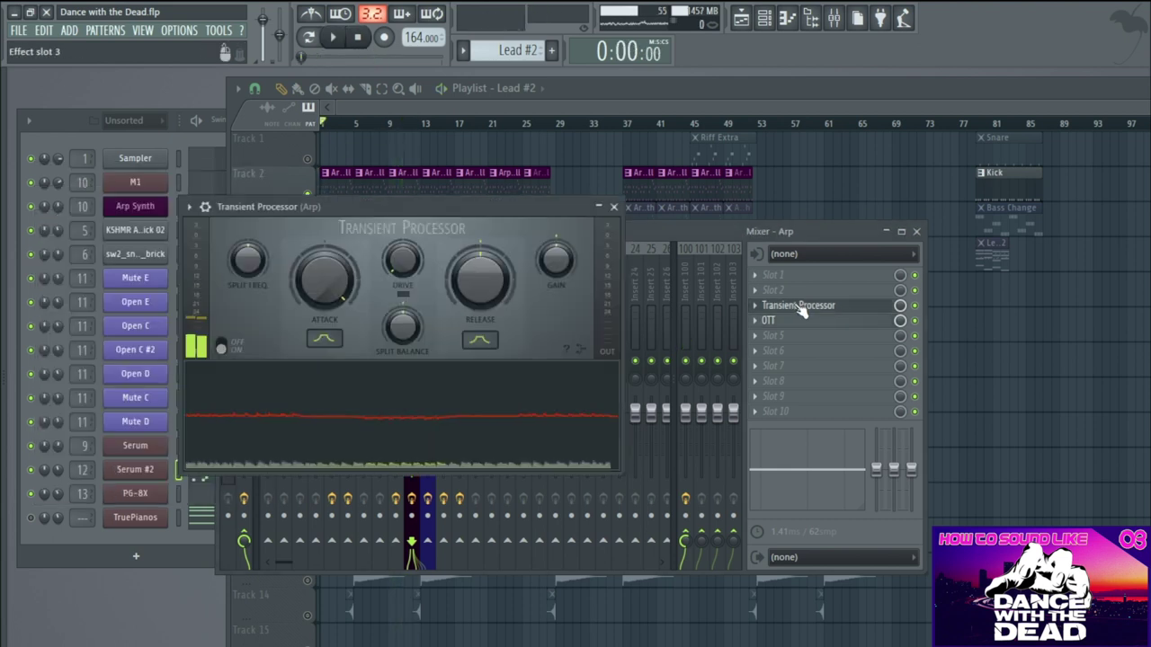
drag(433, 201, 475, 231)
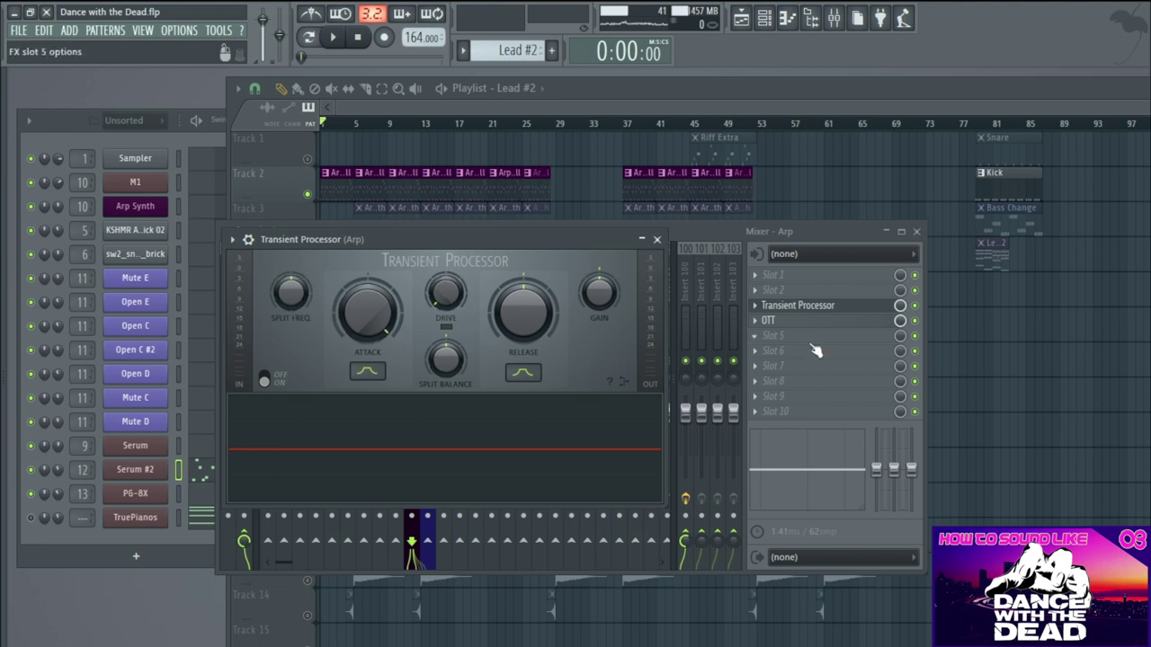
mouse_move(362, 302)
mouse_down()
mouse_move(363, 281)
mouse_move(362, 302)
mouse_up()
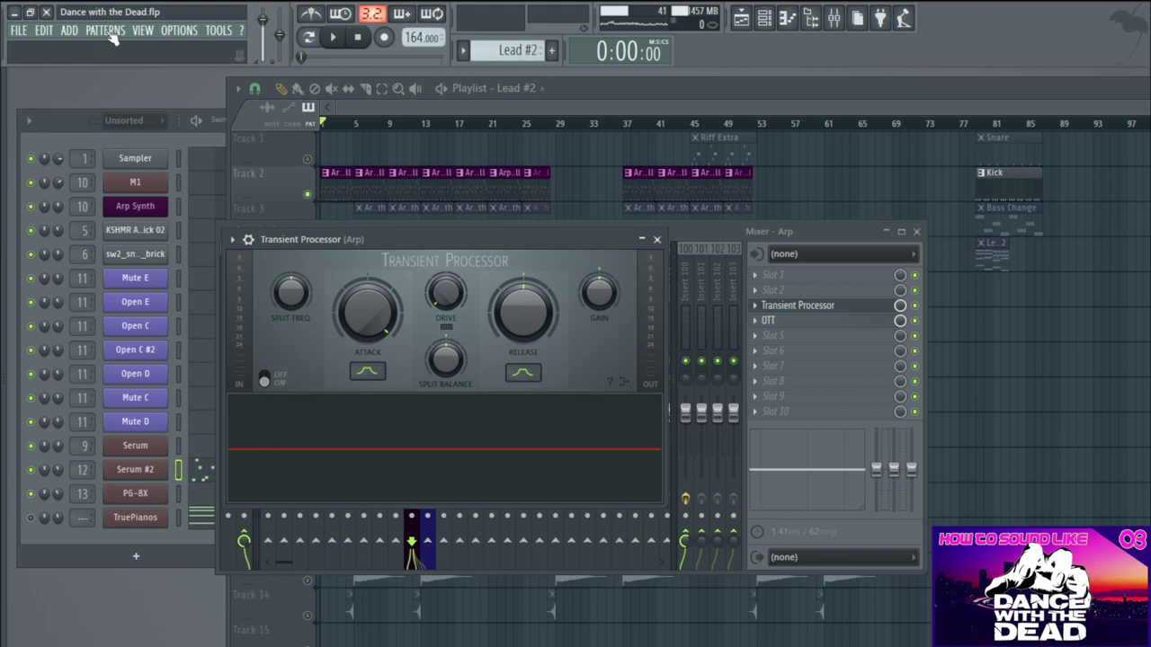
click(142, 30)
click(746, 280)
click(753, 275)
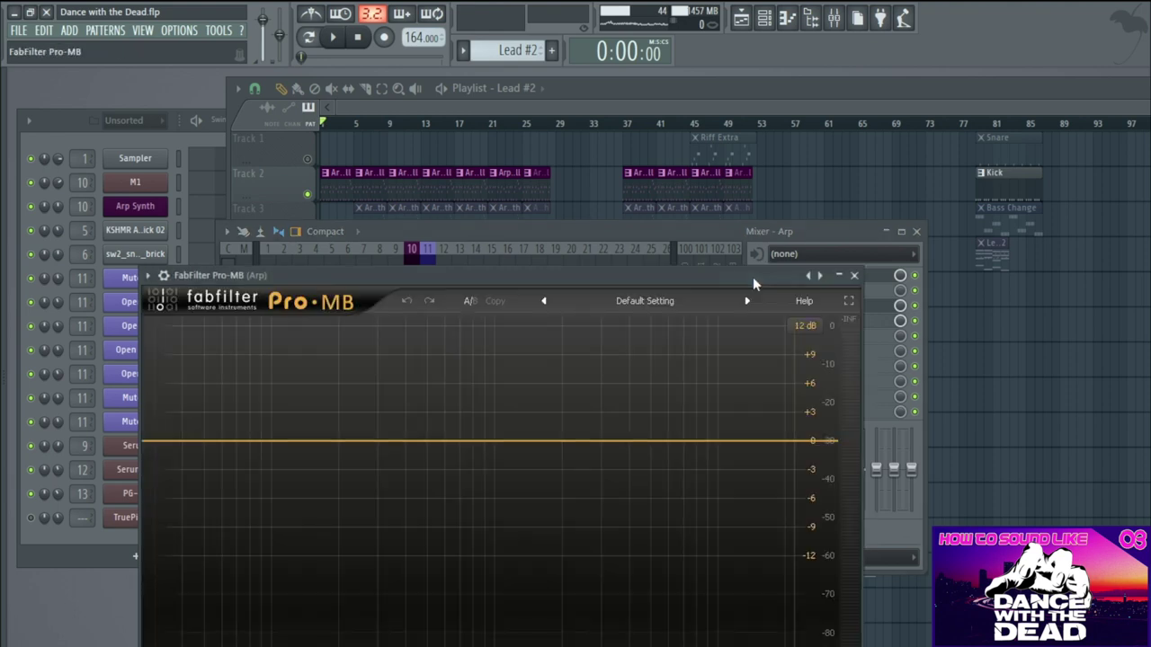
click(855, 276)
- Load SPL Transient Designer into slot 1 of the Arp insert and reposition its window over the playlist
click(770, 276)
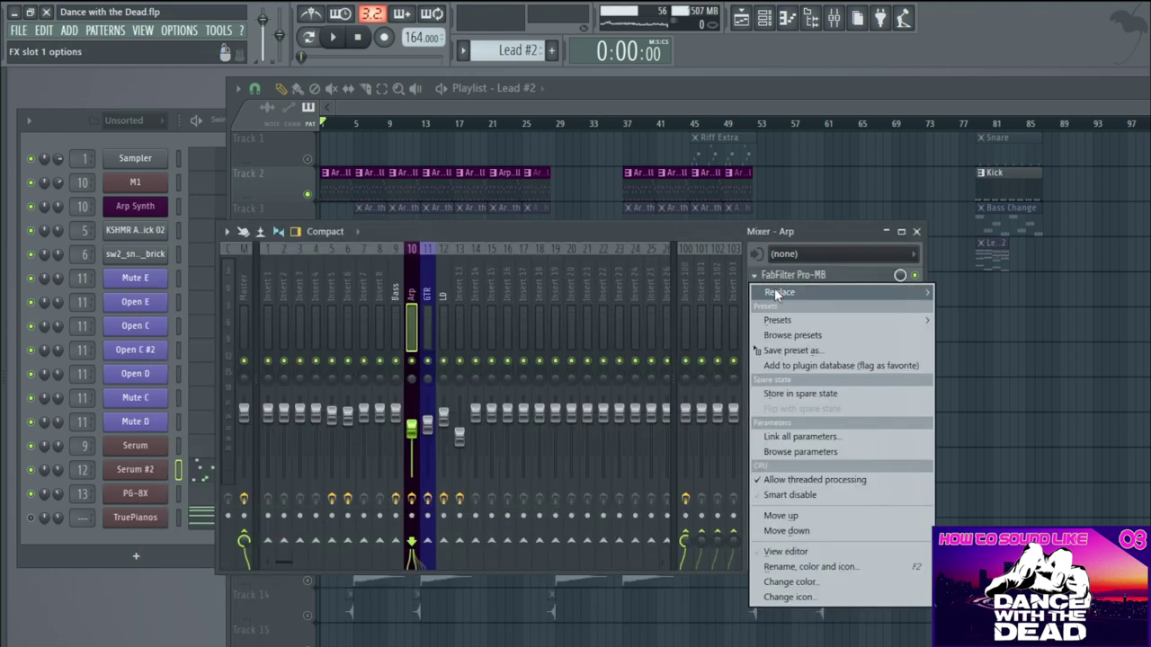
mouse_move(774, 292)
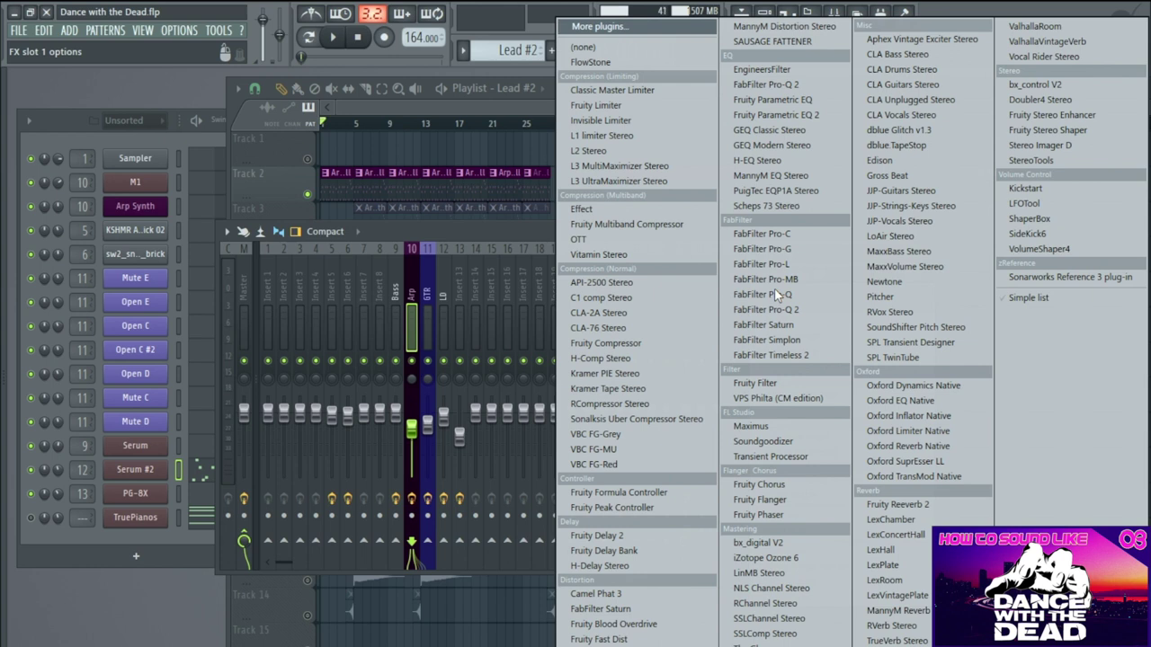
click(932, 347)
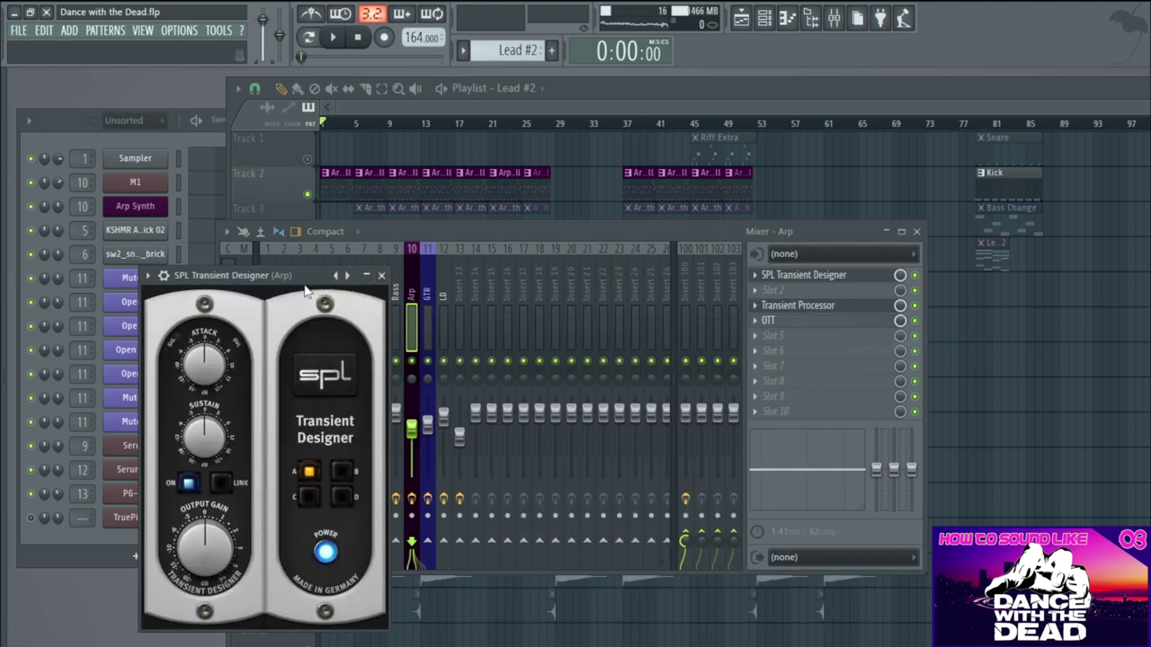
drag(304, 286, 620, 153)
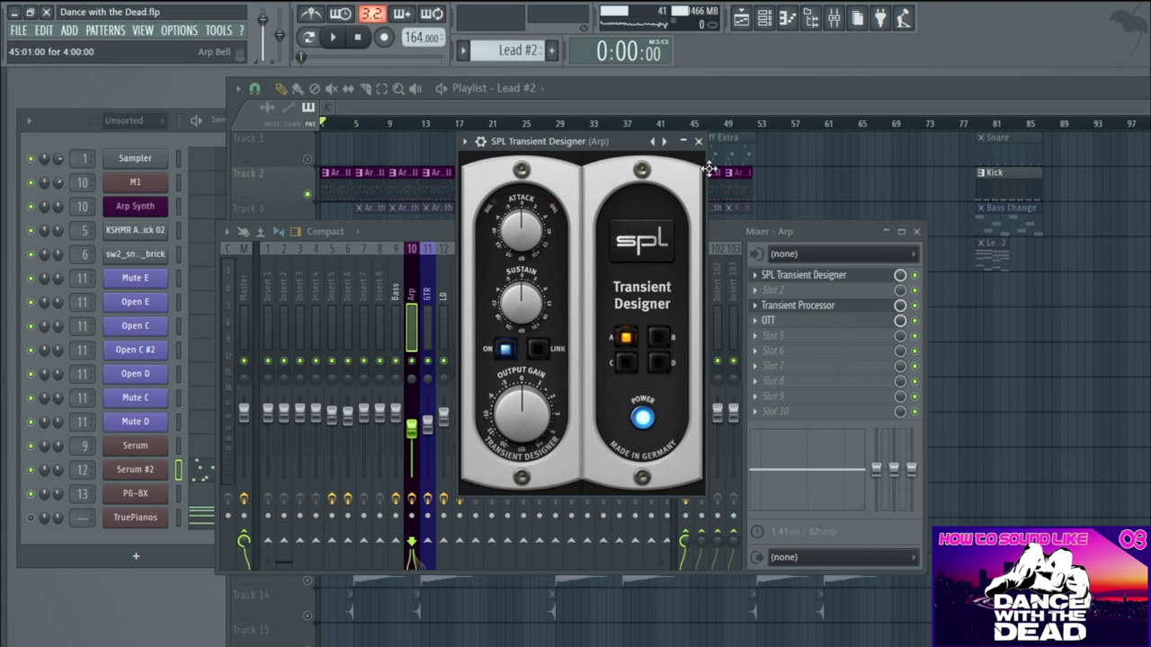
- Close and bypass SPL Transient Designer on the Arp insert, and recheck the Transient Processor settings
click(698, 142)
click(914, 275)
click(819, 307)
click(820, 309)
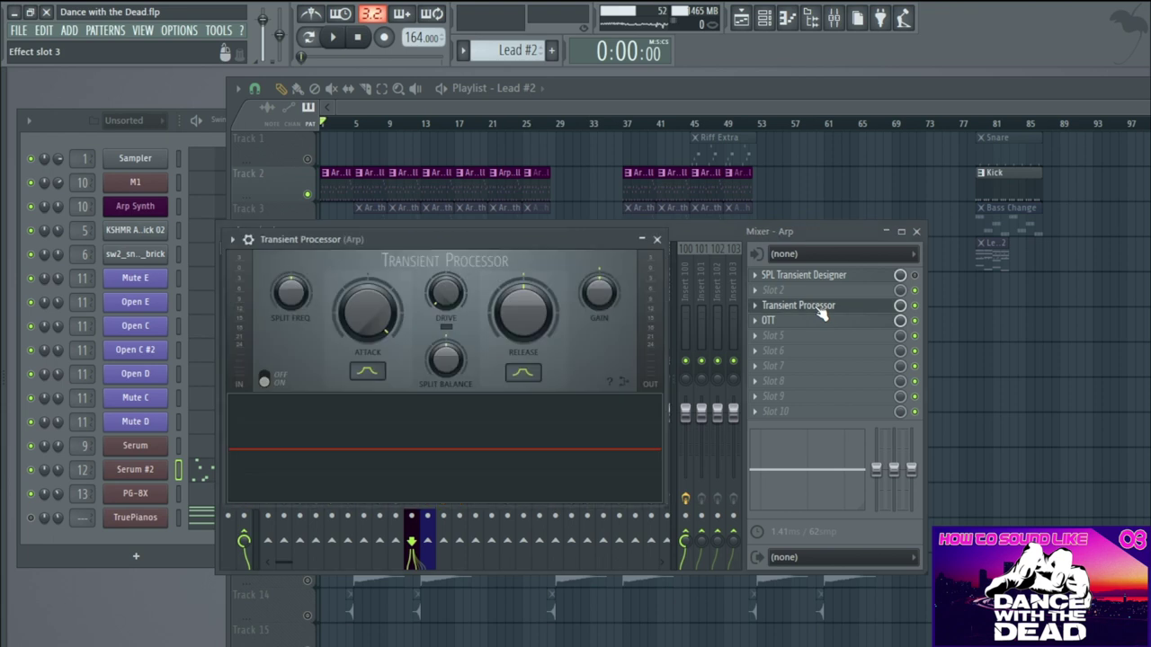
click(657, 239)
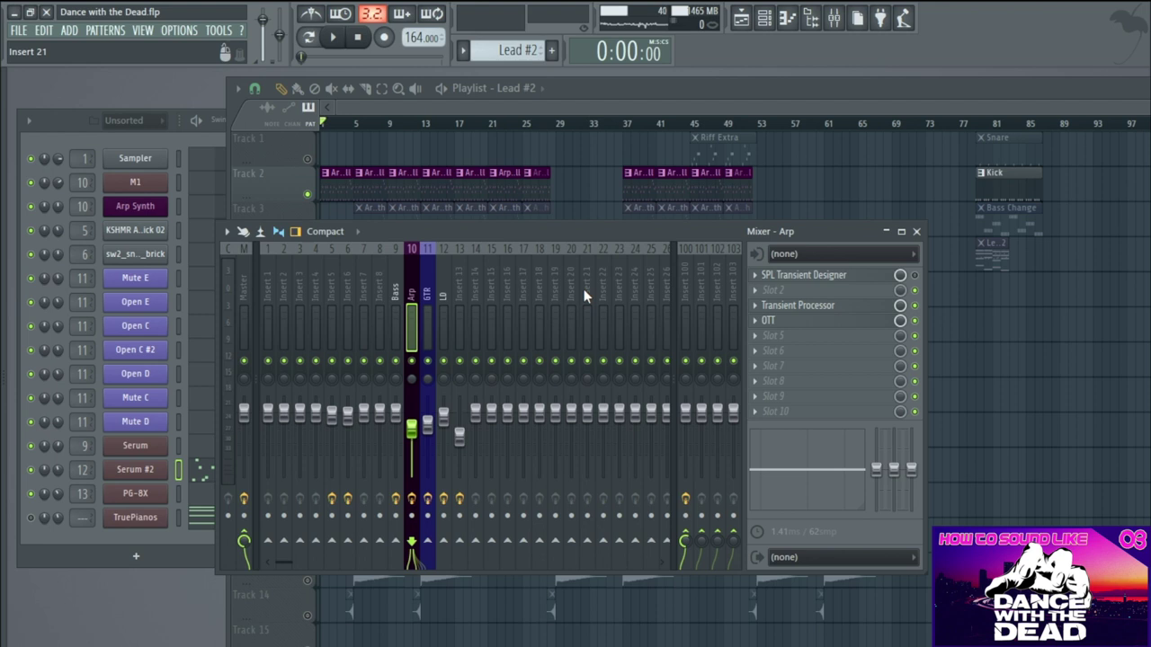
- Review the effect chains on the Bass, GTR and LD inserts, including the LD insert's FabFilter Pro-Q 2 curve
click(398, 293)
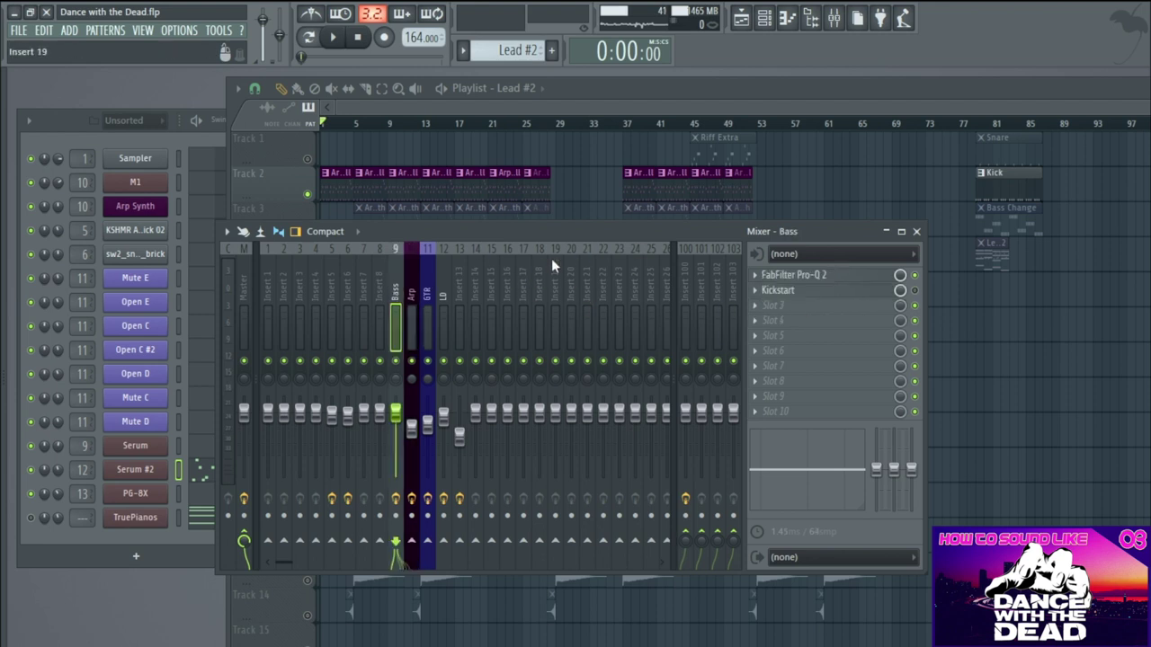
click(433, 275)
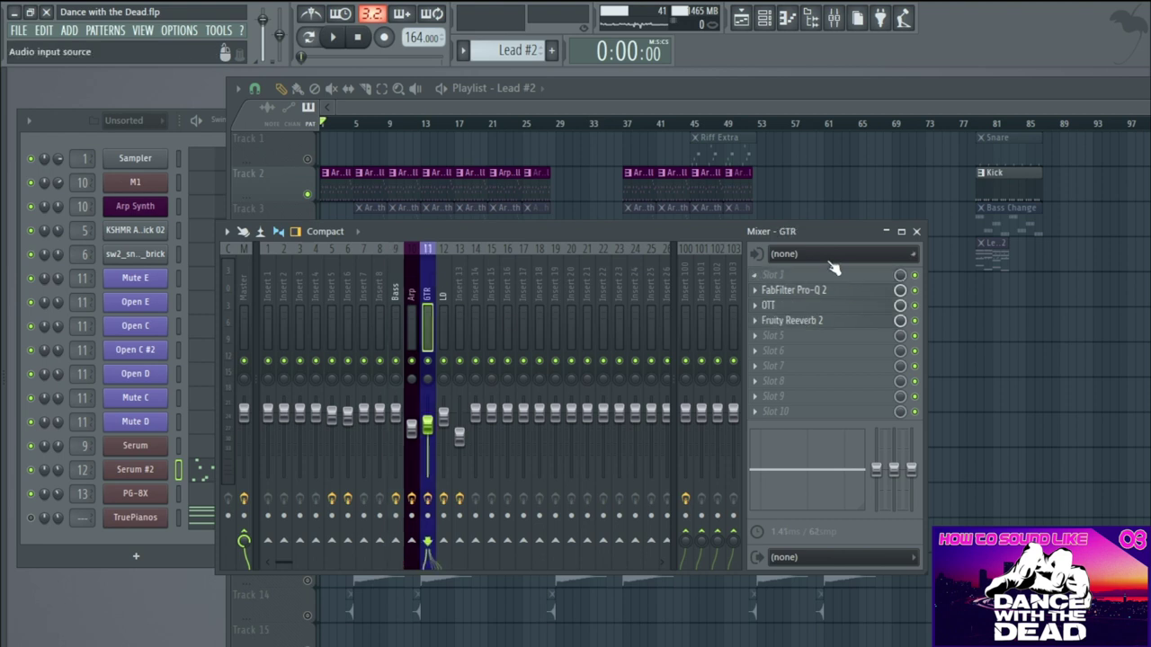
click(448, 283)
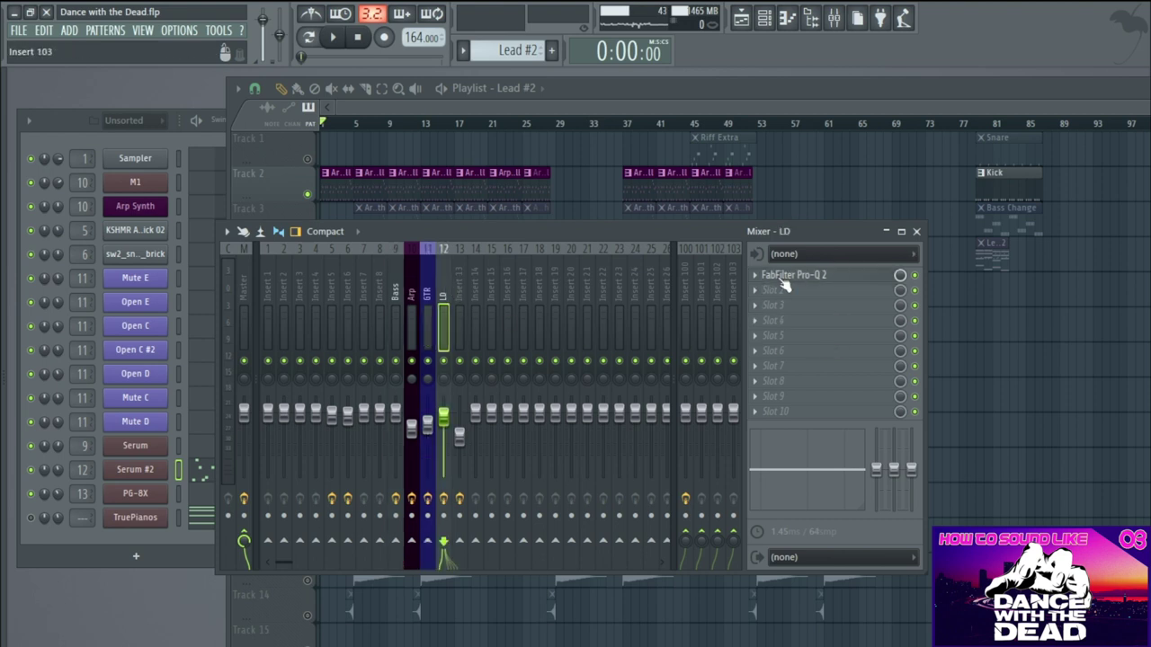
click(833, 274)
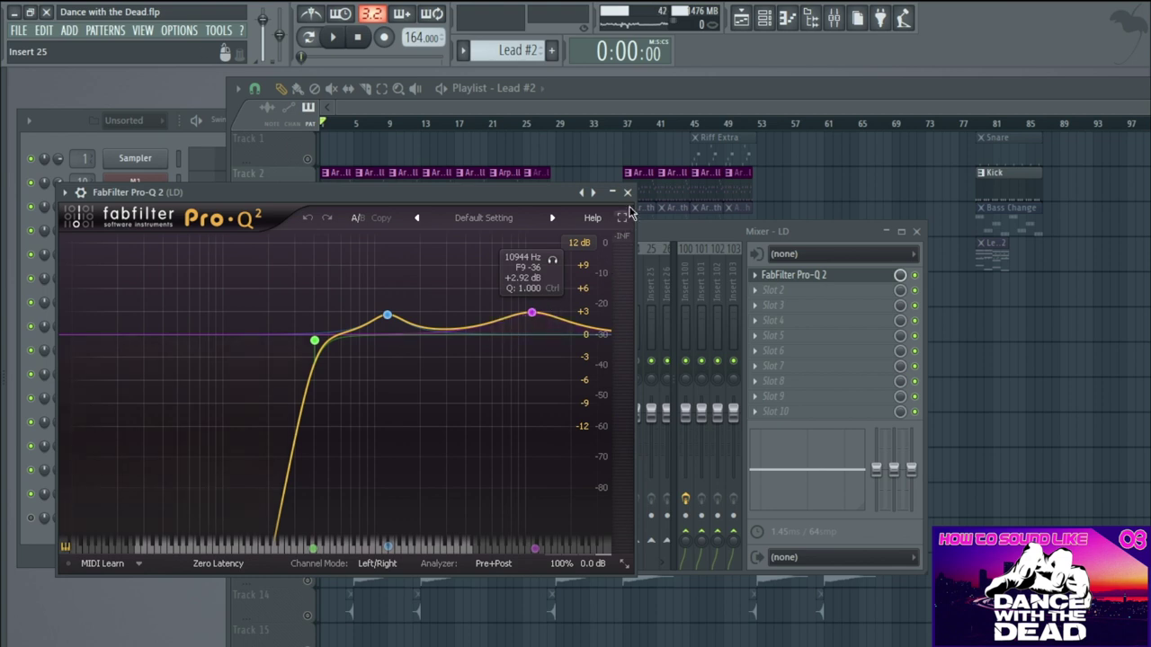
click(627, 193)
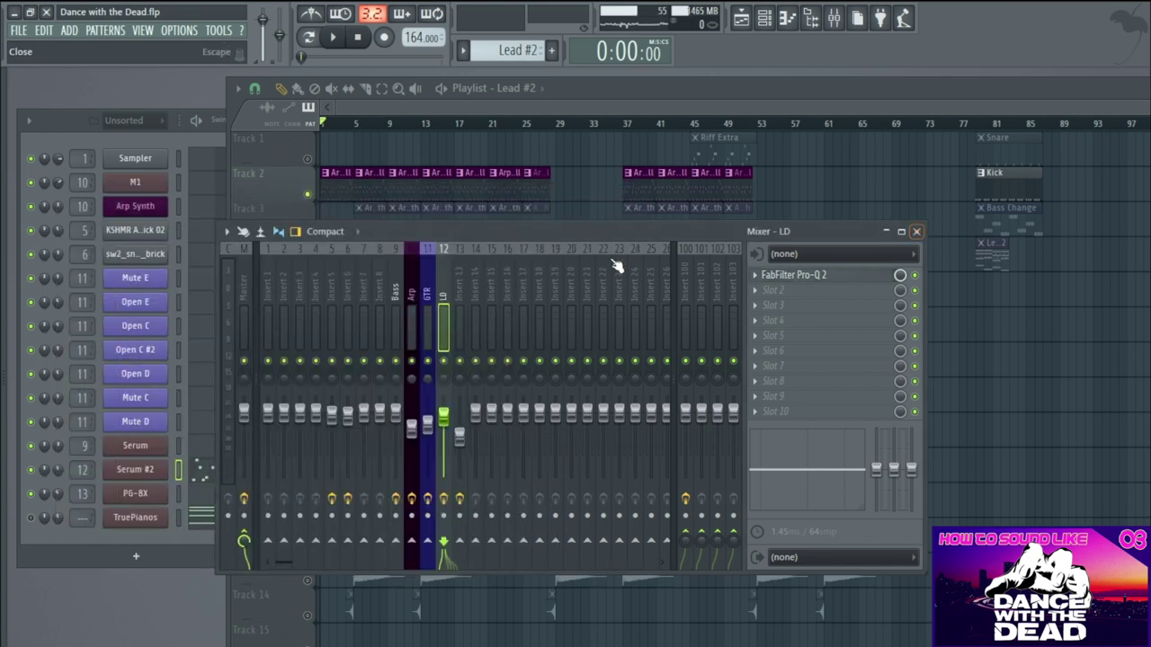
- Inspect the Fruity delay 2 and FabFilter Pro-Q 2 settings on mixer Insert 13
click(455, 279)
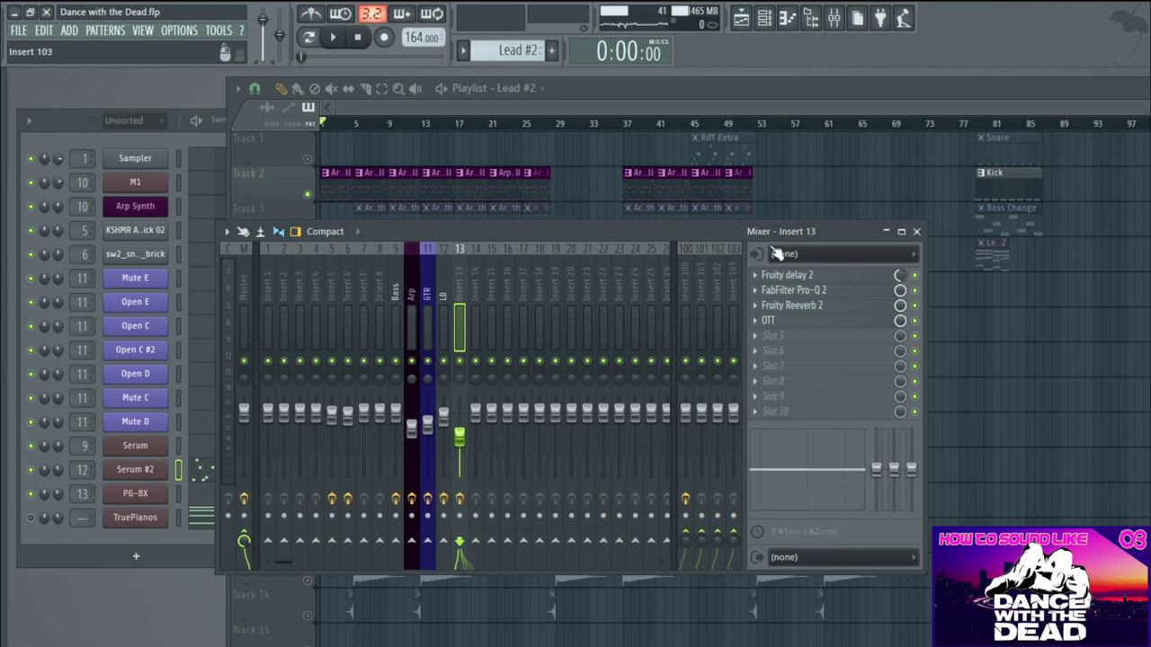
click(850, 279)
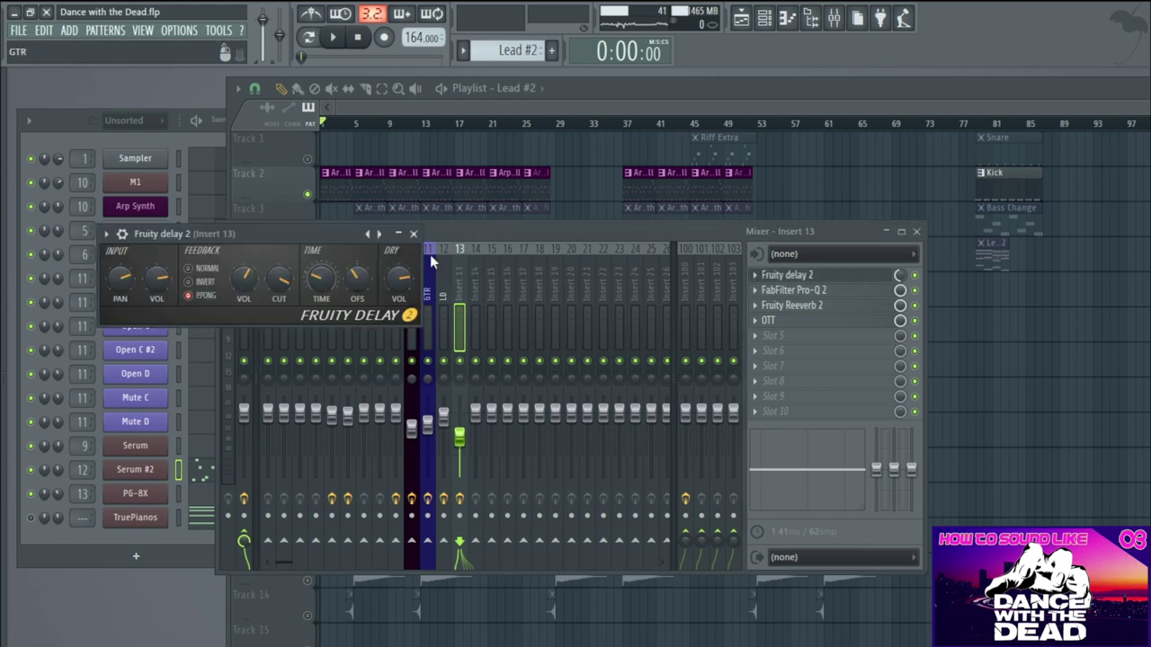
click(413, 233)
click(832, 295)
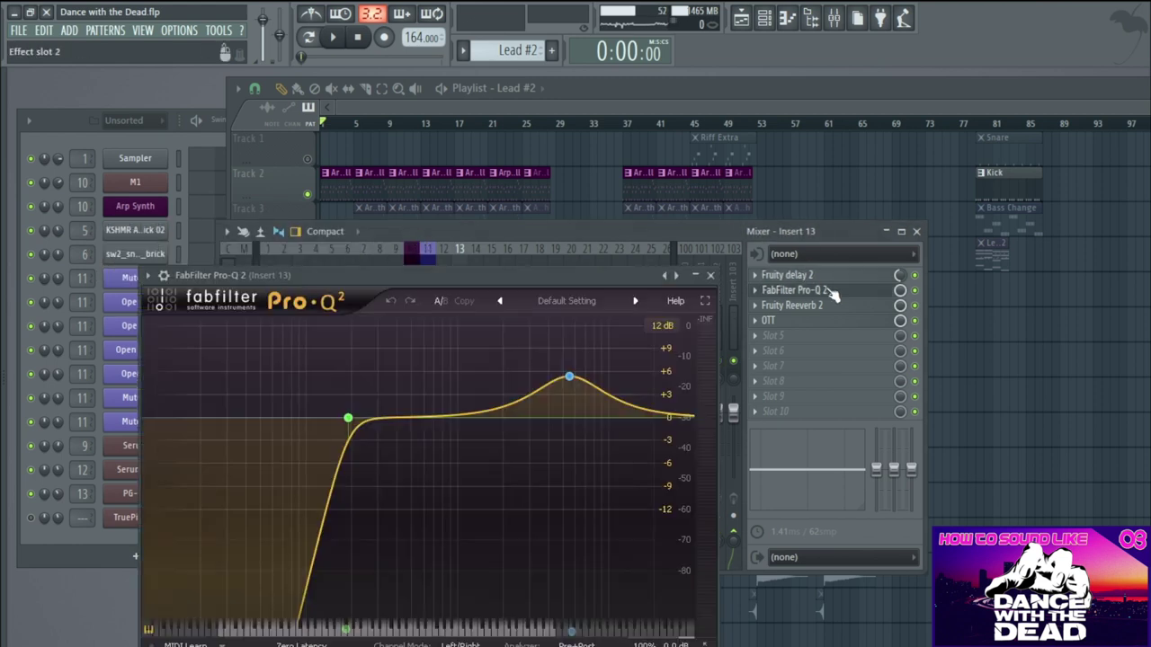
- Play the song from bar 45, where Riff Extra starts, with the mixer shown, and stop playback
click(332, 38)
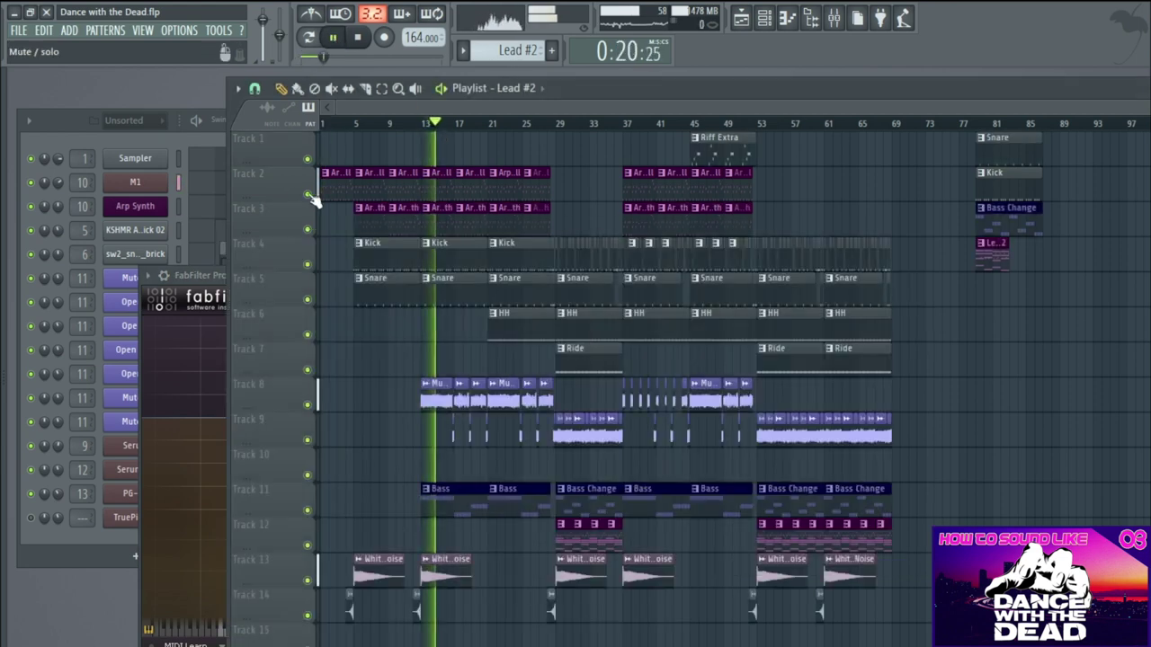
click(225, 274)
click(711, 275)
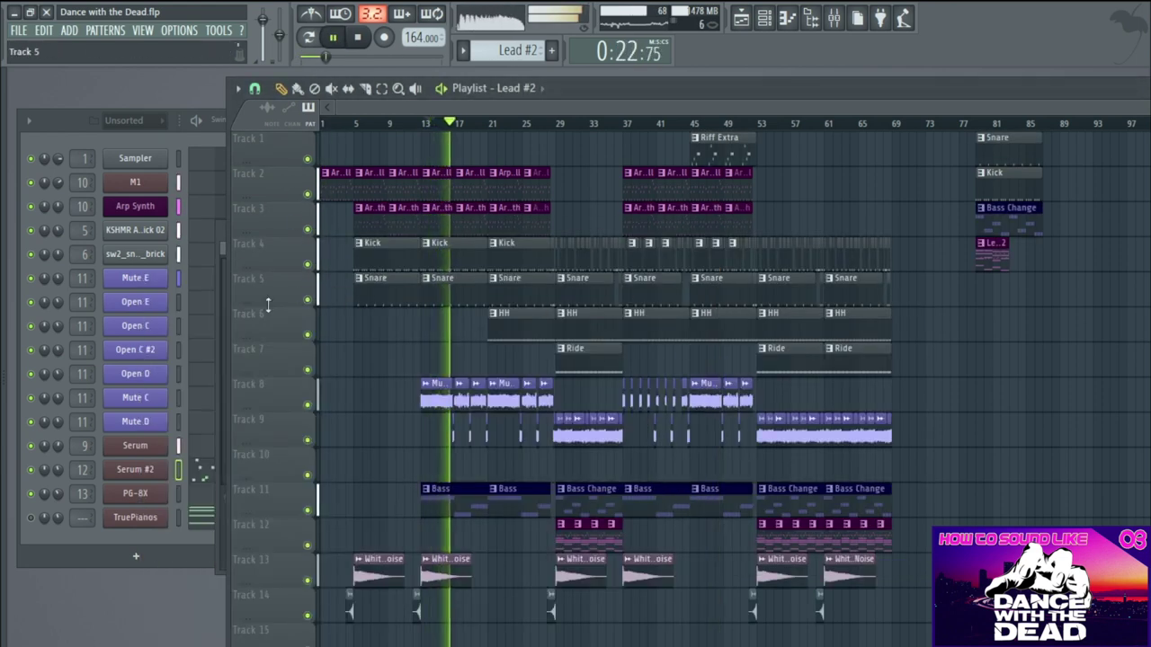
key(F9)
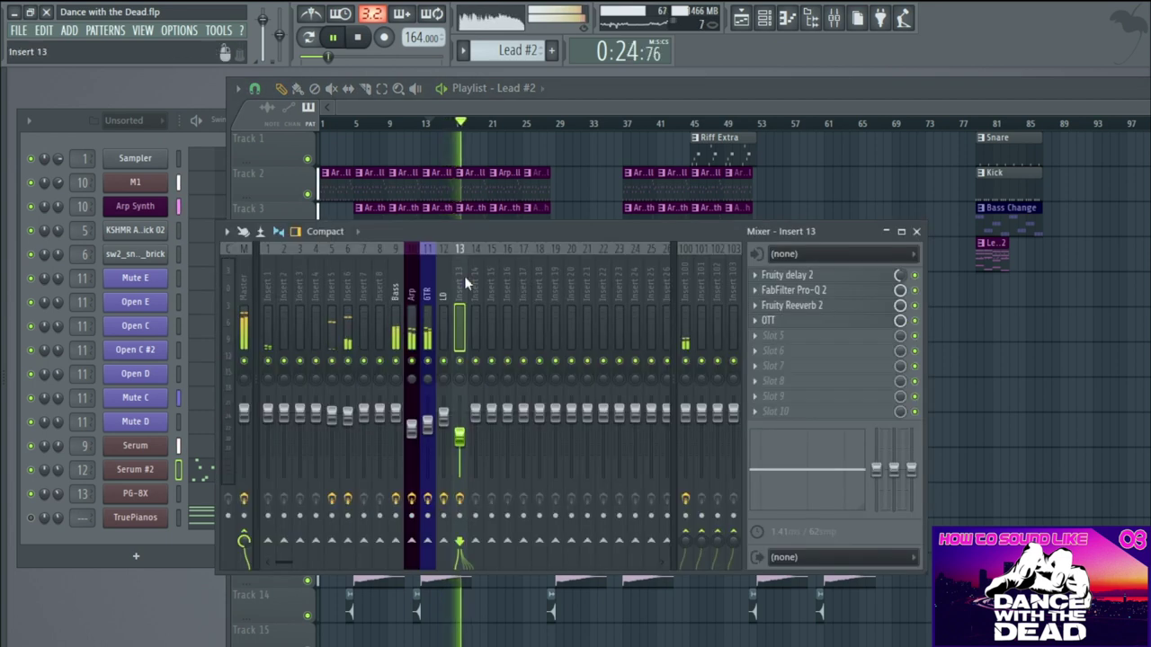
click(697, 123)
click(142, 29)
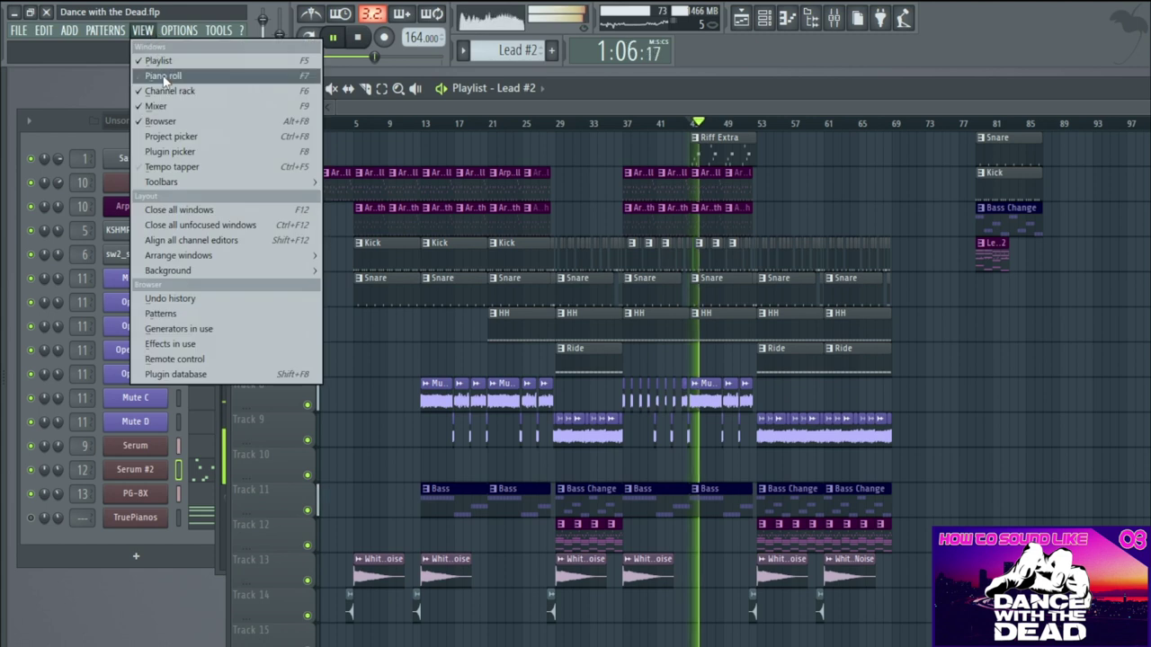
click(164, 100)
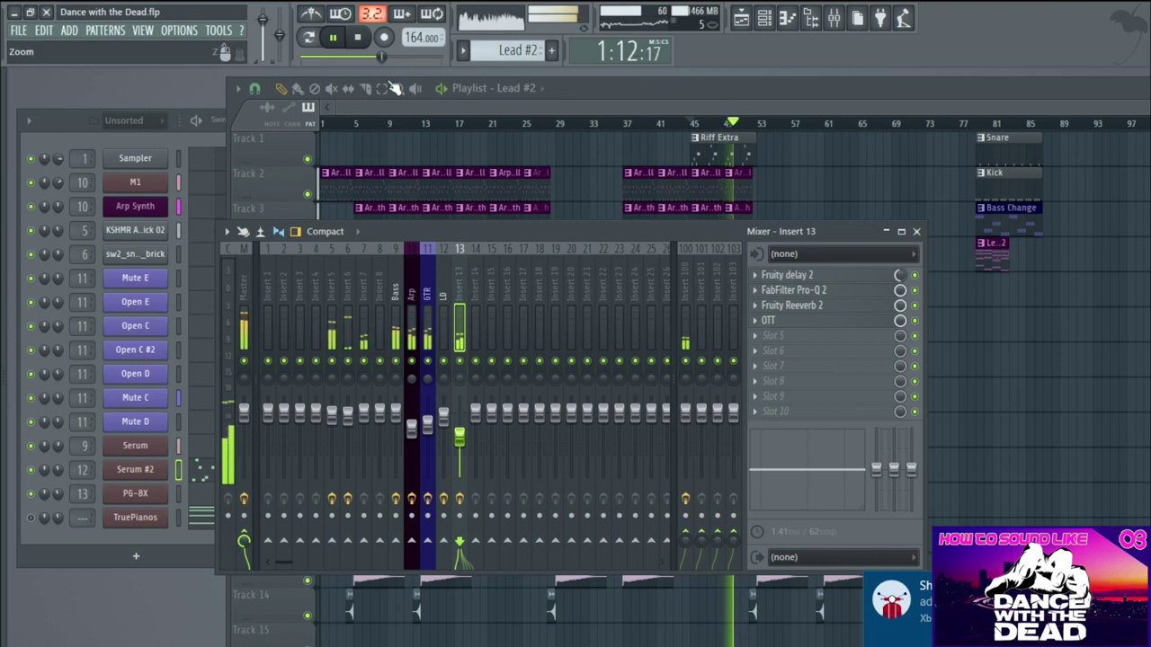
click(357, 37)
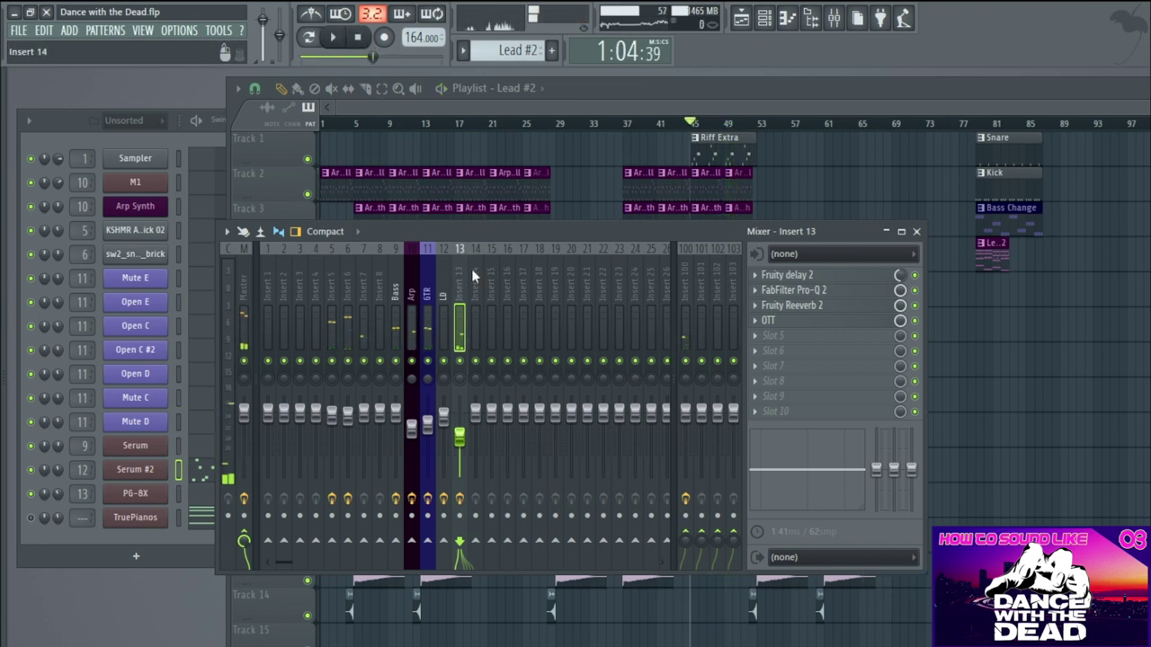
- Select the Riff Extra pattern and audition it alone in pattern mode with the mixer moved clear of the channel rack
click(720, 144)
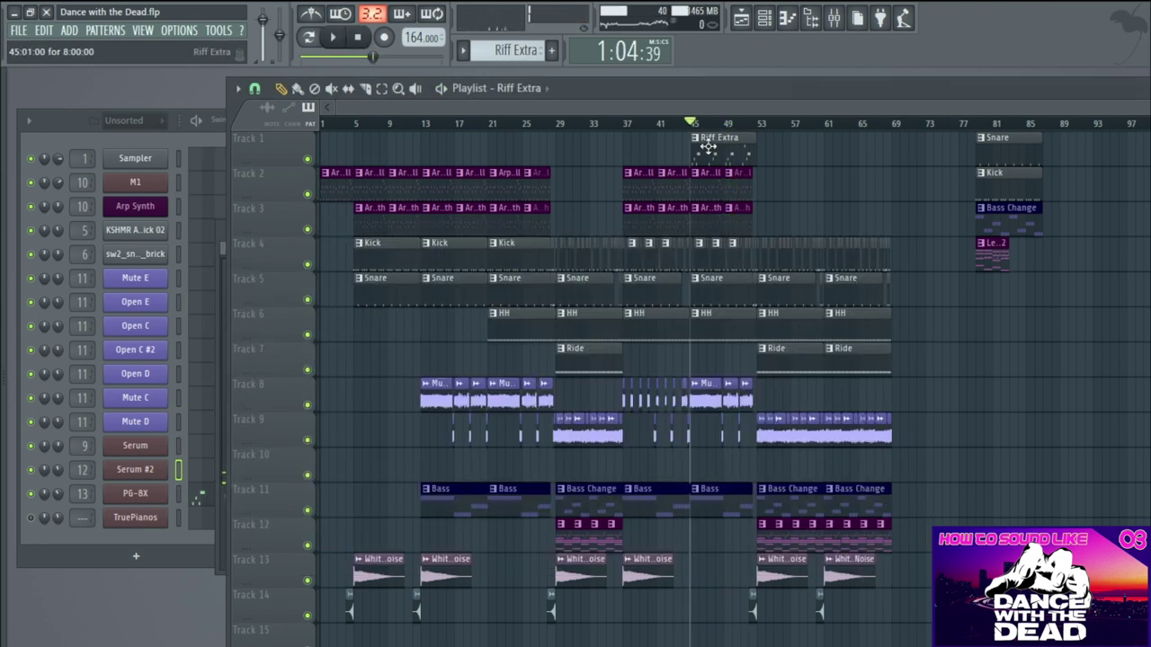
click(308, 37)
click(332, 37)
key(F9)
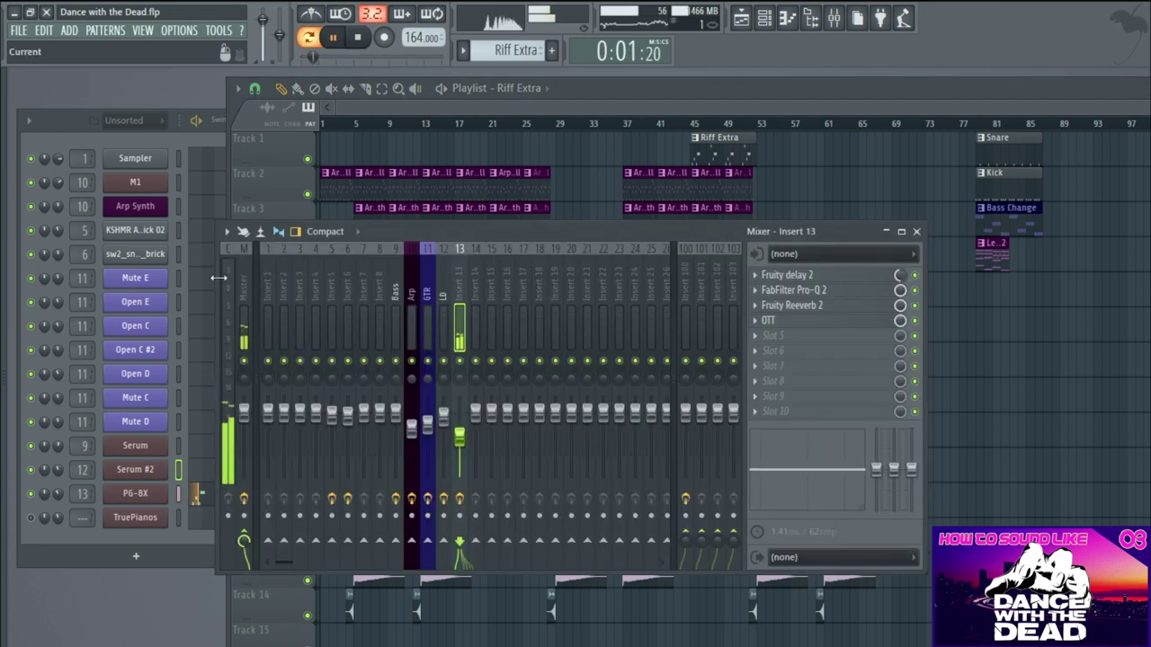
drag(547, 224, 479, 203)
key(space)
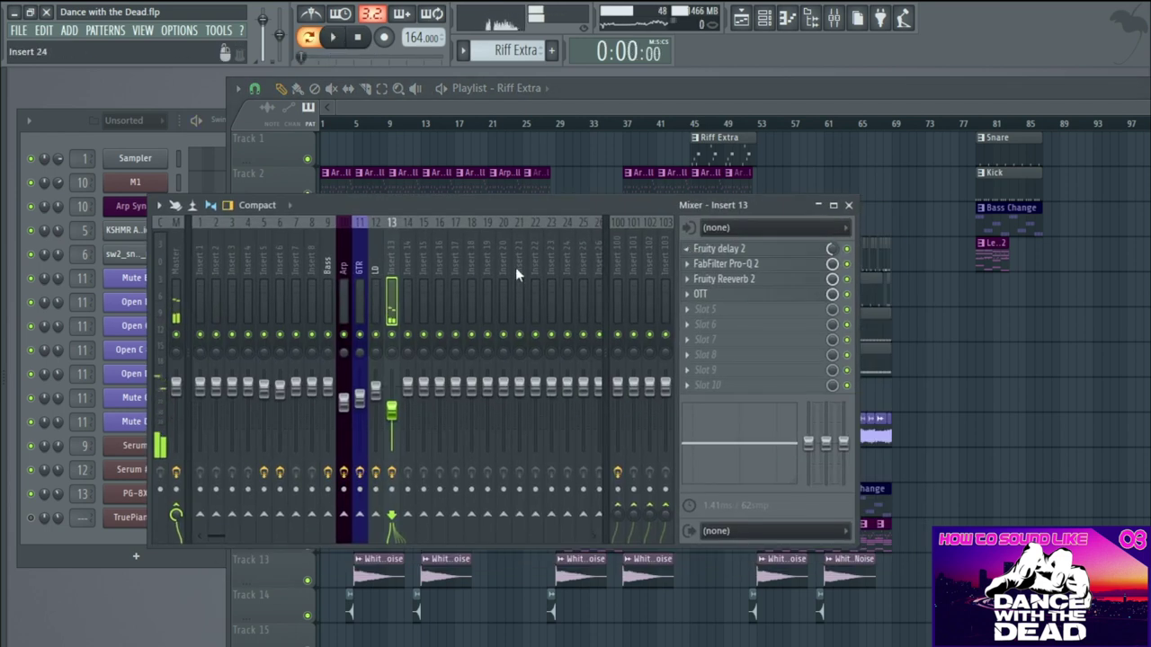
- Open the PG-8X synth that plays the Riff Extra pattern and view its Plucked Synth 2 program
click(710, 147)
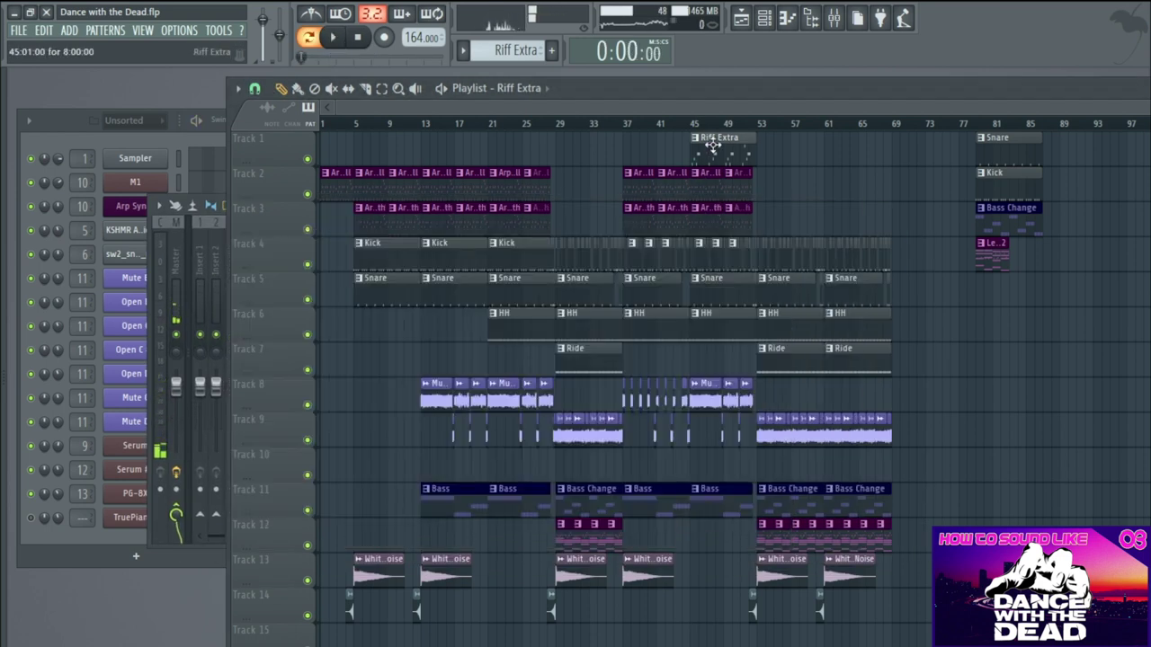
click(111, 540)
click(135, 492)
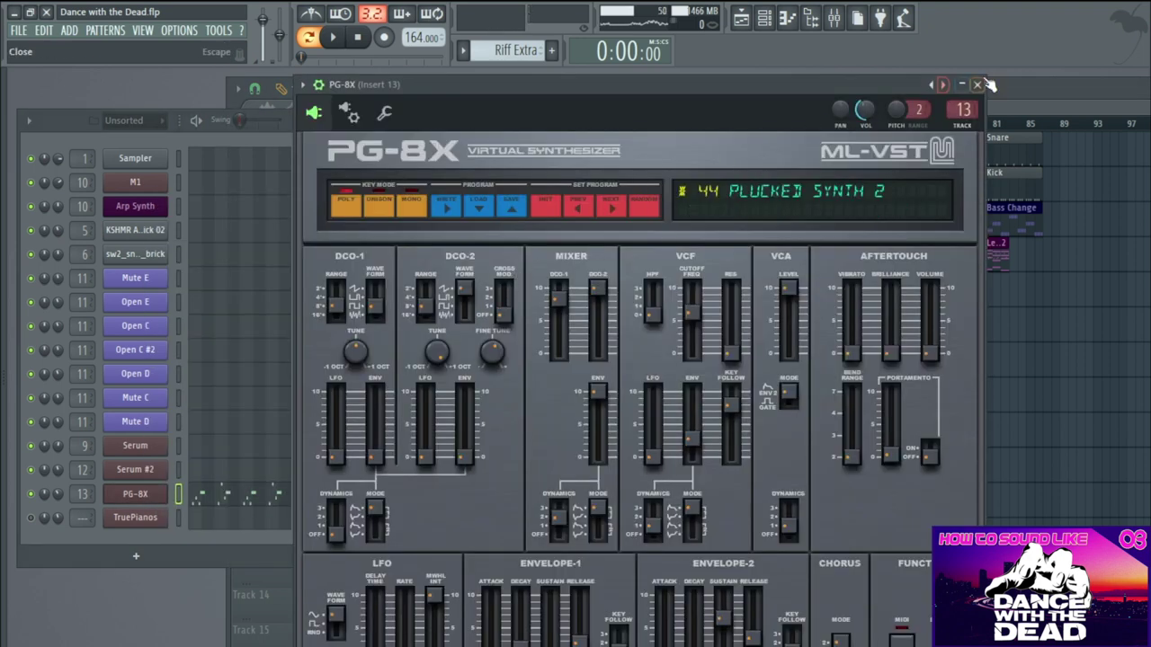
- Bypass all Insert 13 effects and re-enable them one by one during playback, viewing the Pro-Q 2 and OTT settings
click(963, 108)
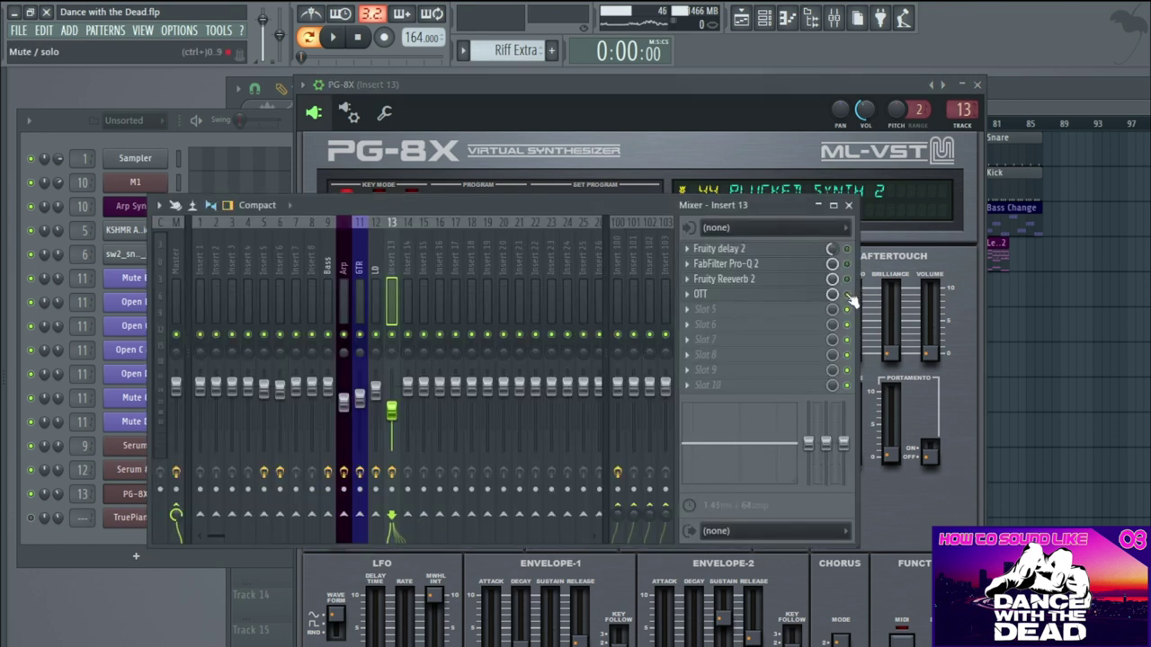
key(space)
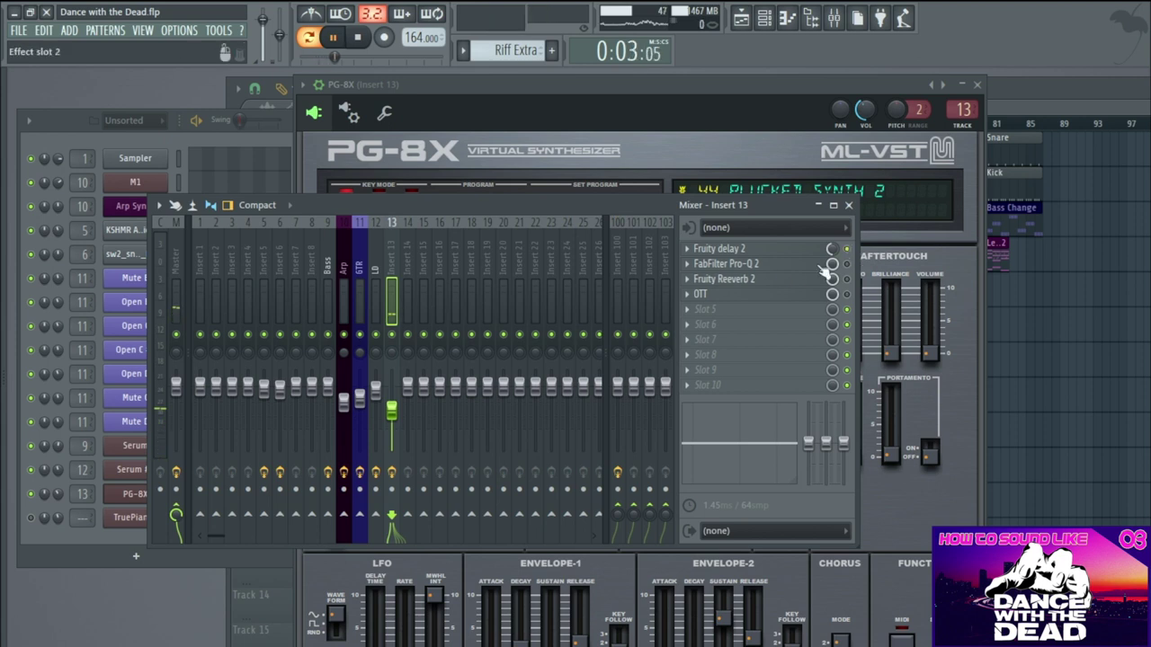
click(779, 266)
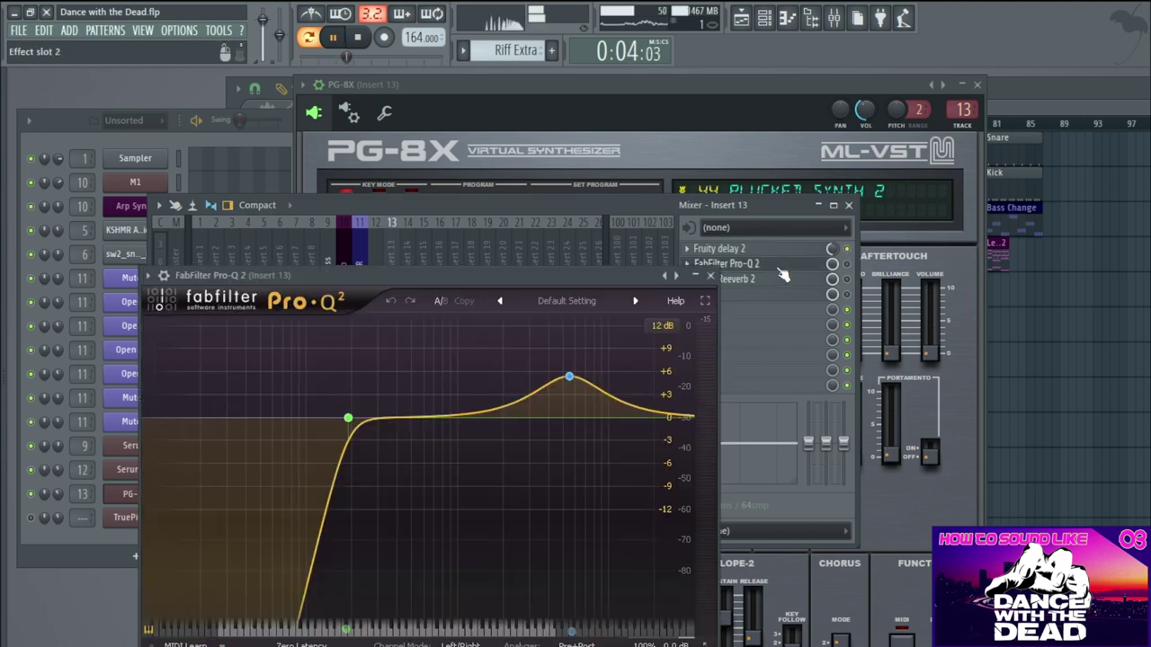
click(848, 263)
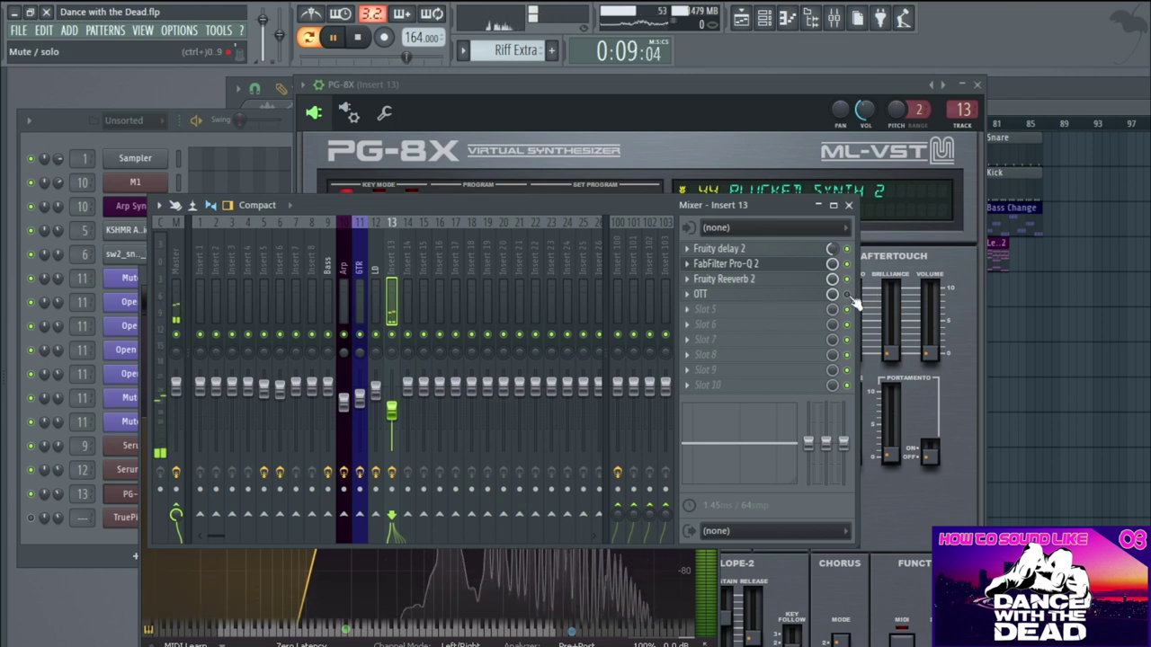
click(719, 294)
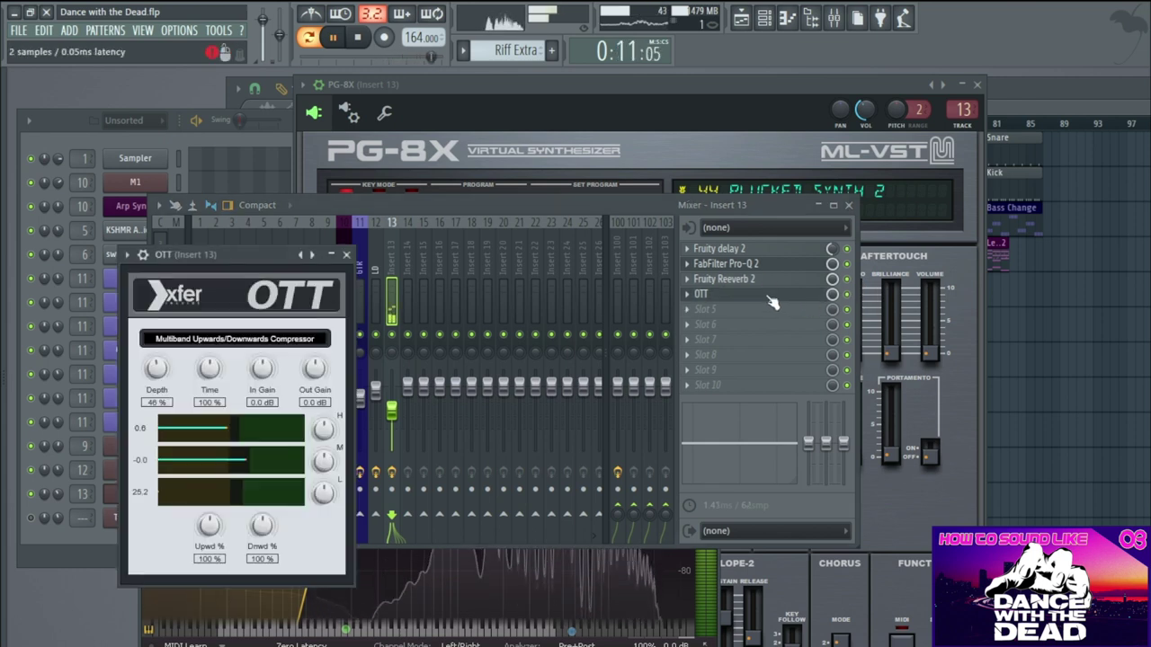
key(space)
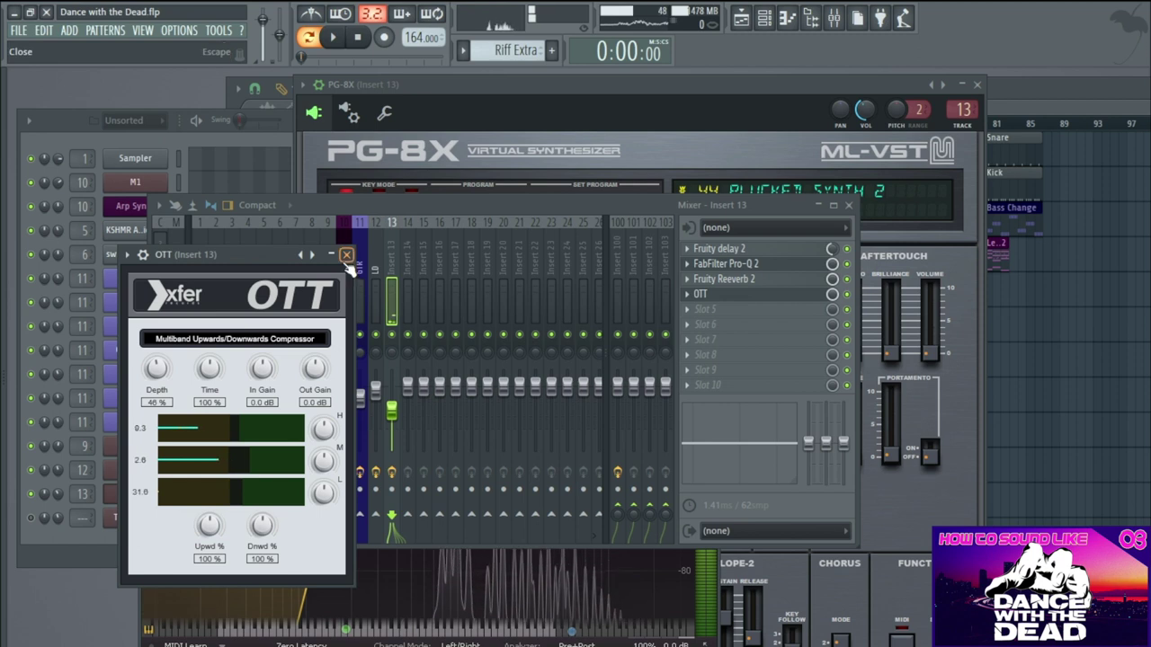
- Close the Insert 13 effect plugins, the mixer and the PG-8X window to return to the playlist
click(726, 263)
click(720, 294)
click(719, 294)
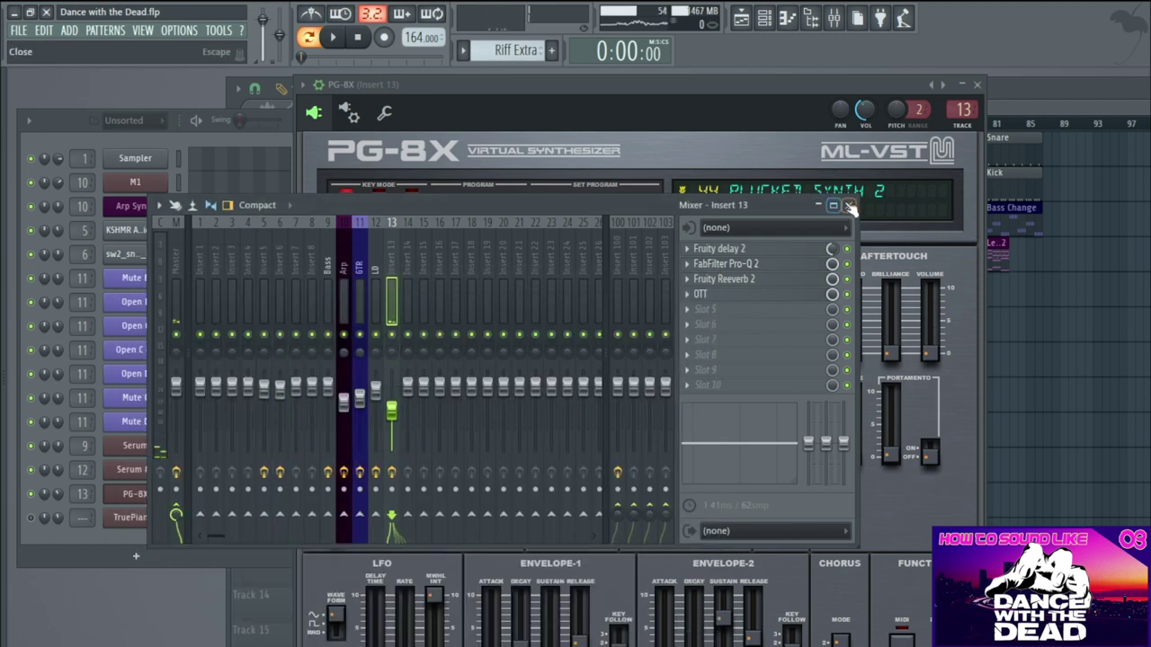
click(847, 205)
click(977, 85)
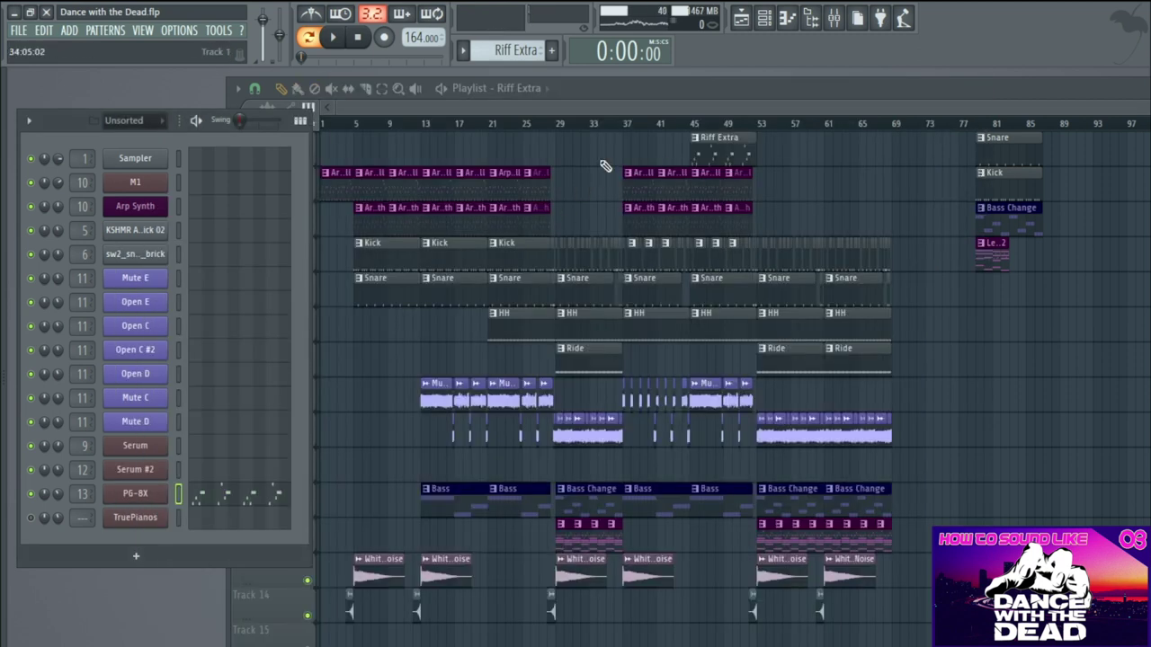
- Examine the notes of the Riff Extra pattern and the Track 12 Lead pattern in the piano roll
scroll(596, 175, down, 3)
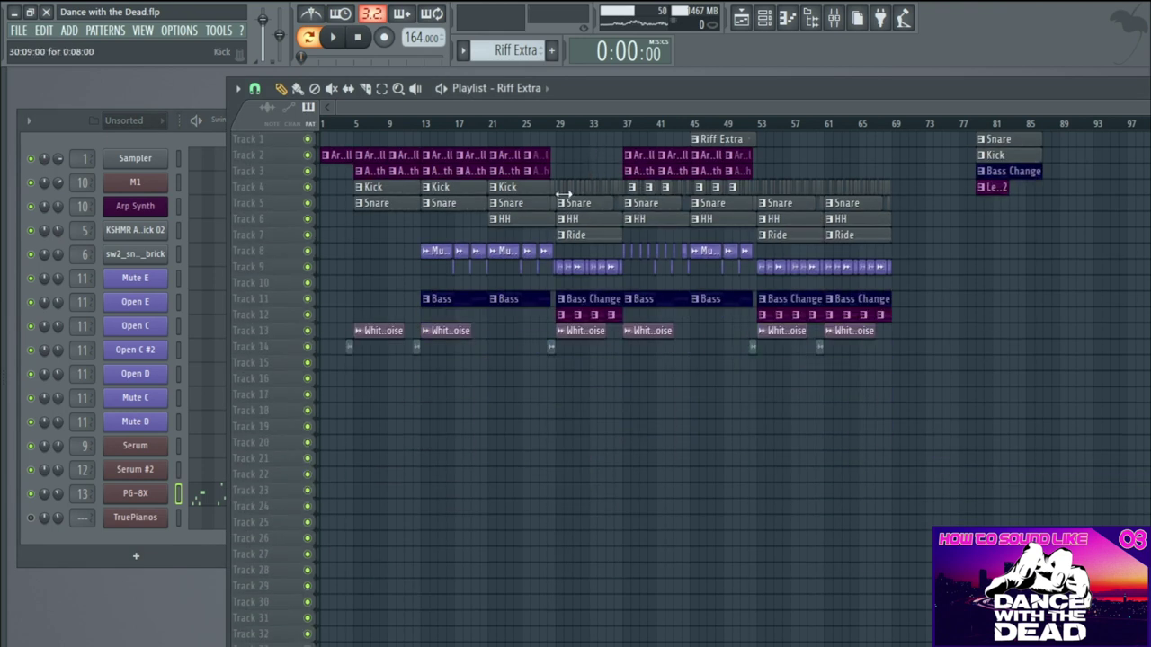
scroll(528, 220, up, 3)
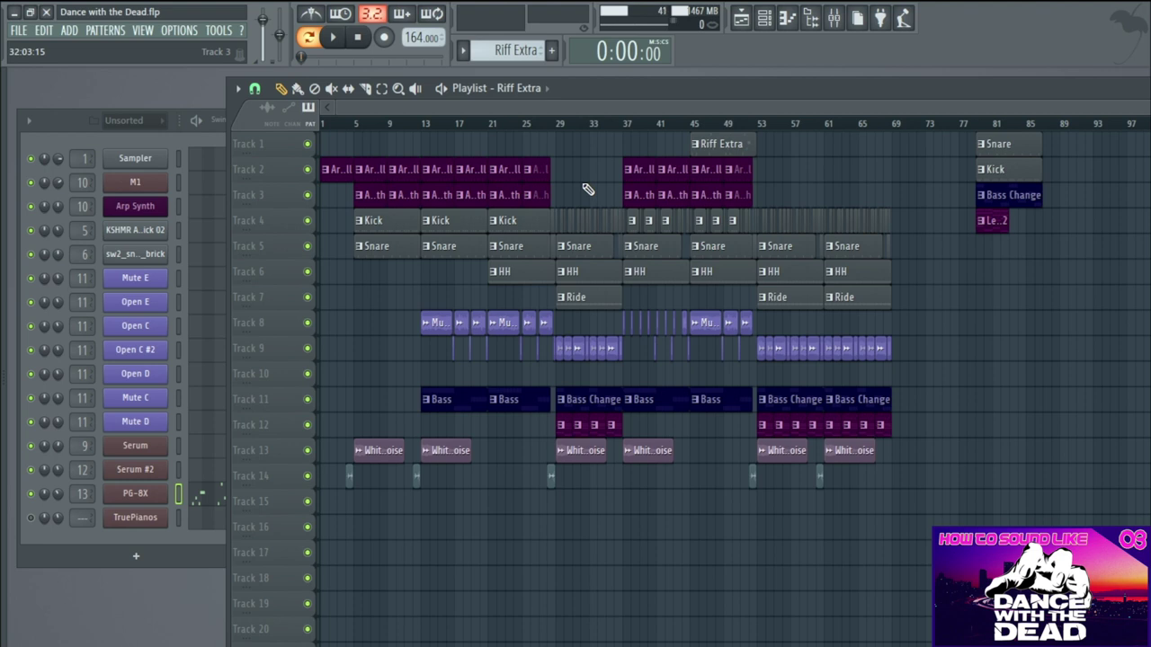
double_click(719, 144)
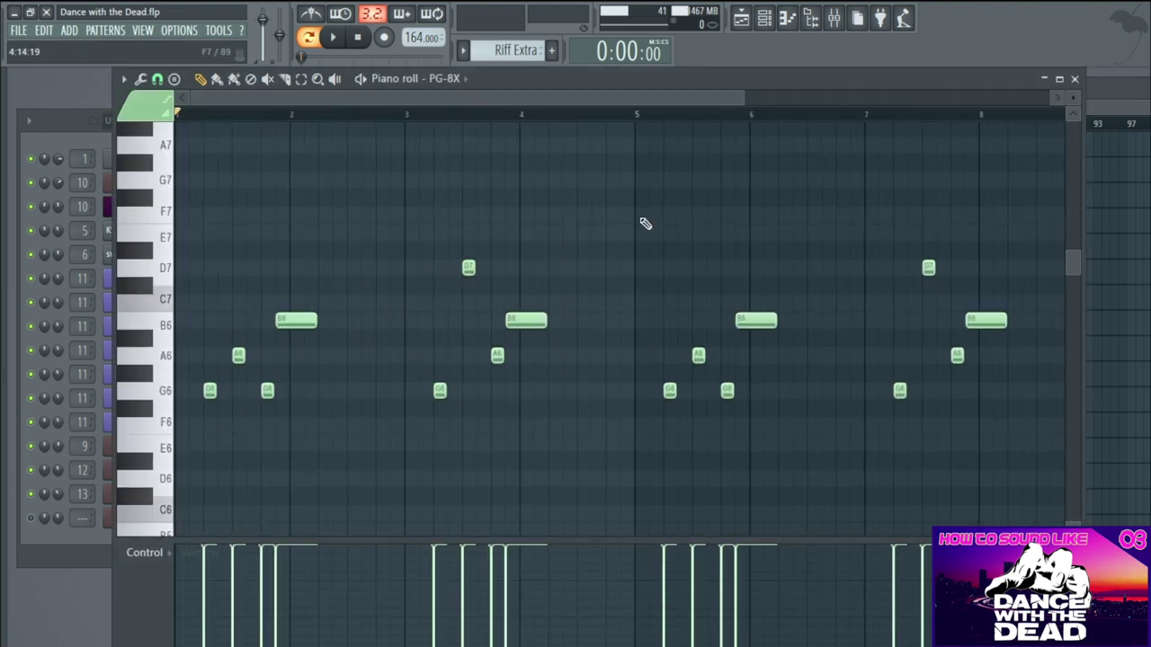
click(1076, 80)
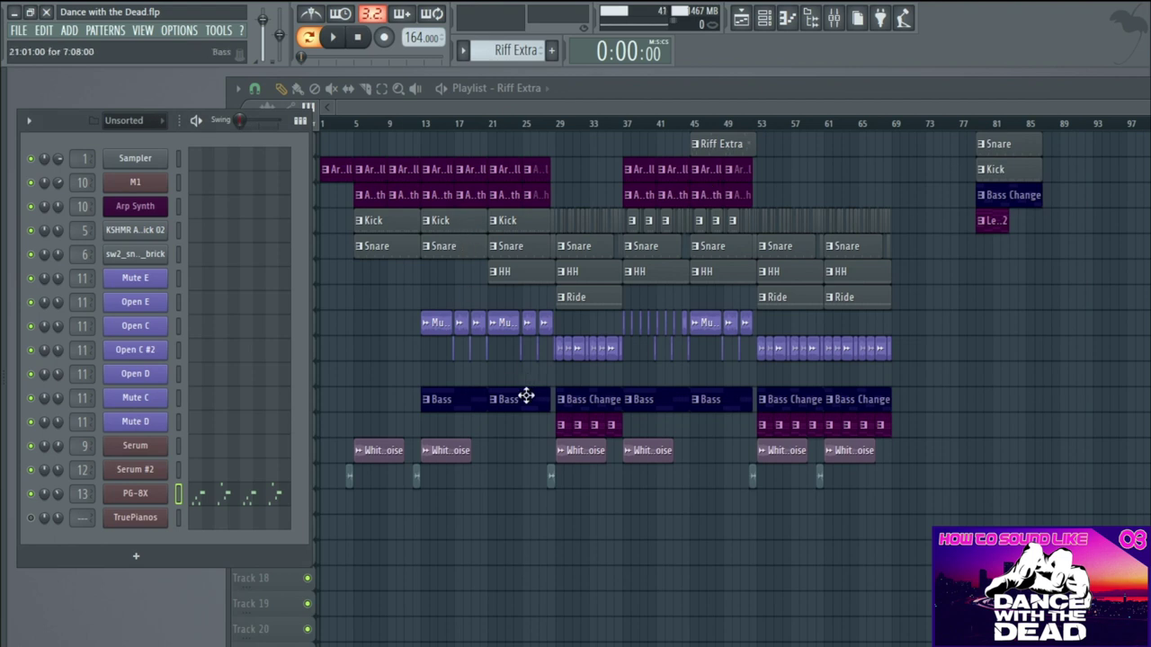
double_click(611, 429)
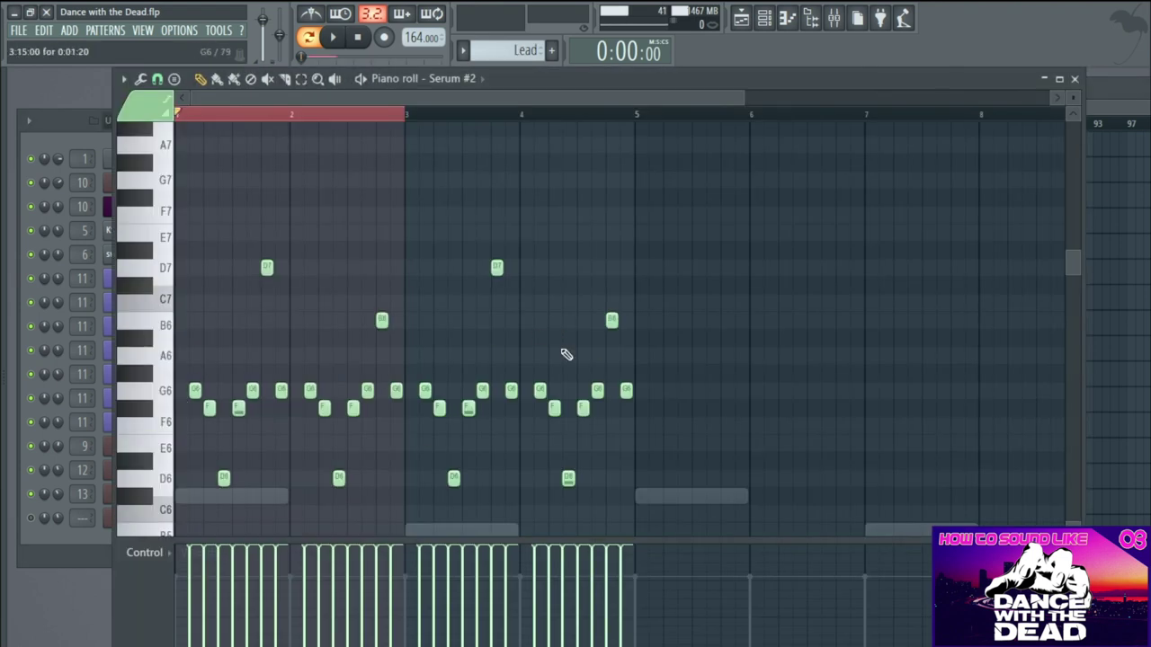
click(1074, 78)
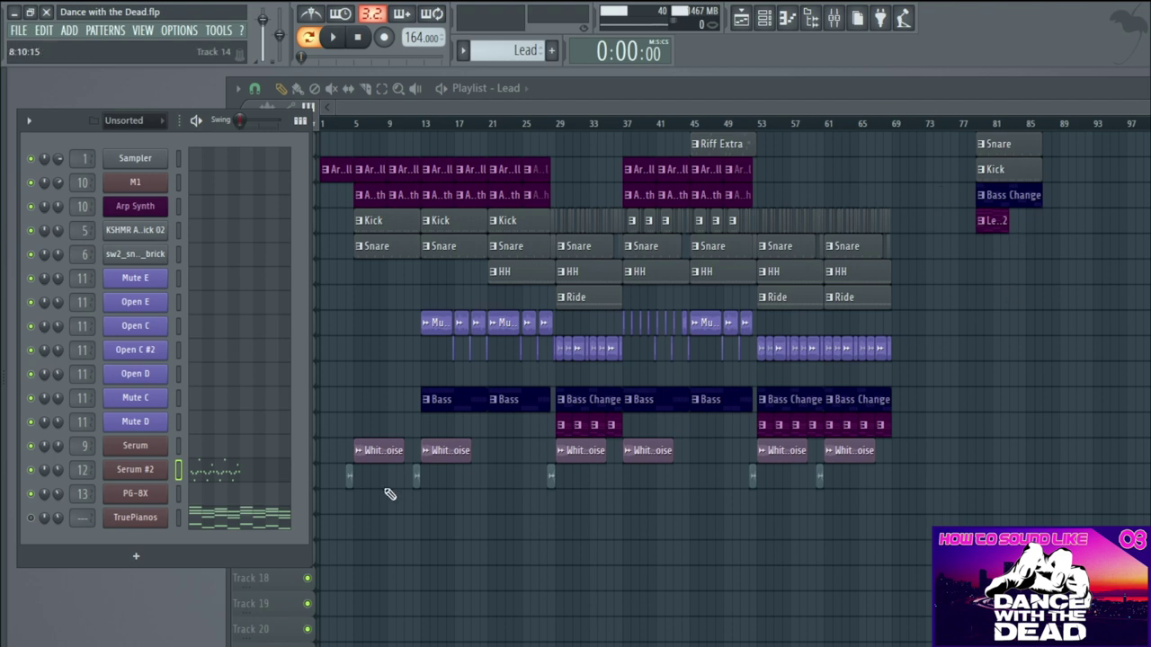
- Compare the Lead #2 pattern's Serum #2 melody with its TruePianos chords in the piano roll
double_click(988, 223)
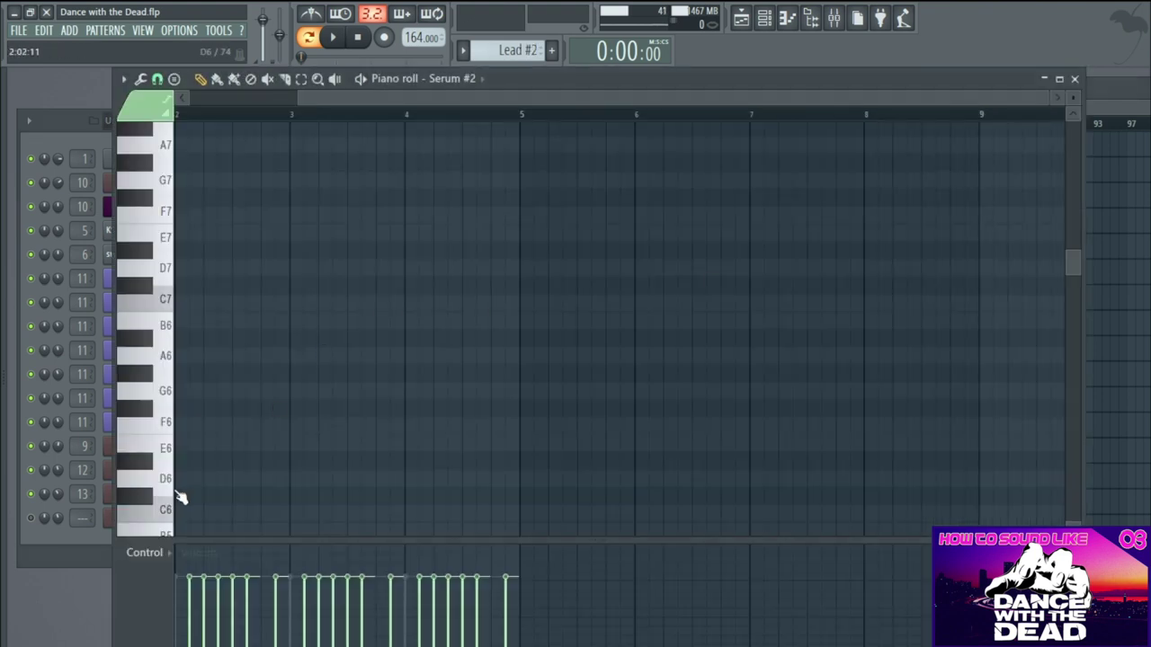
click(91, 537)
key(F7)
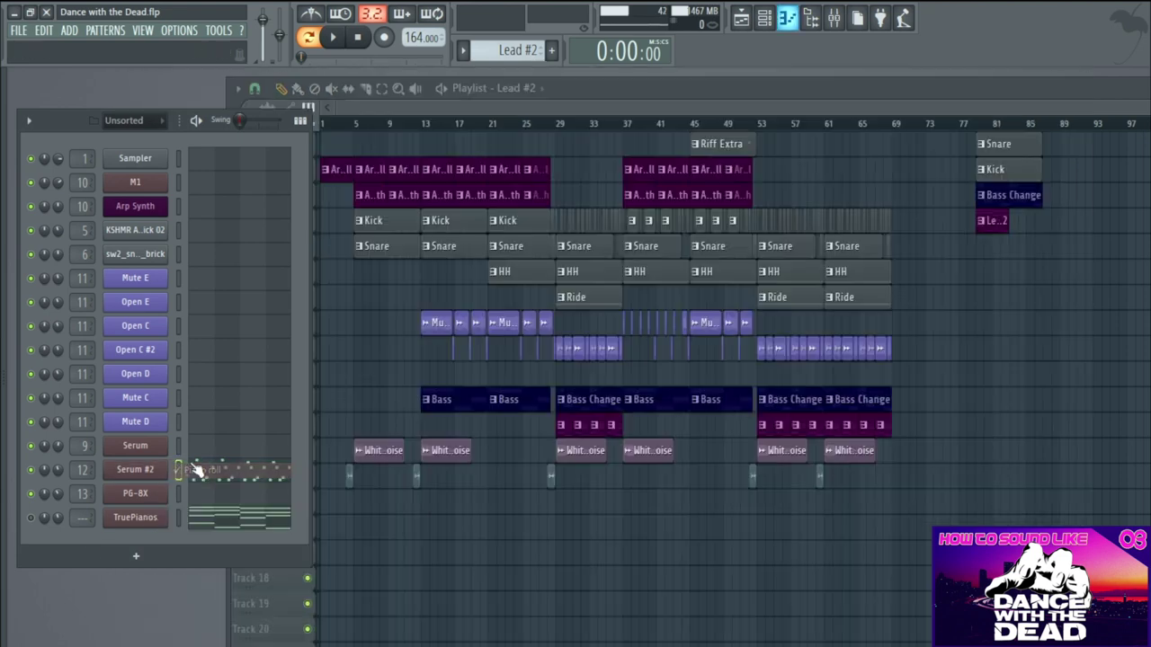
right_click(159, 529)
click(198, 511)
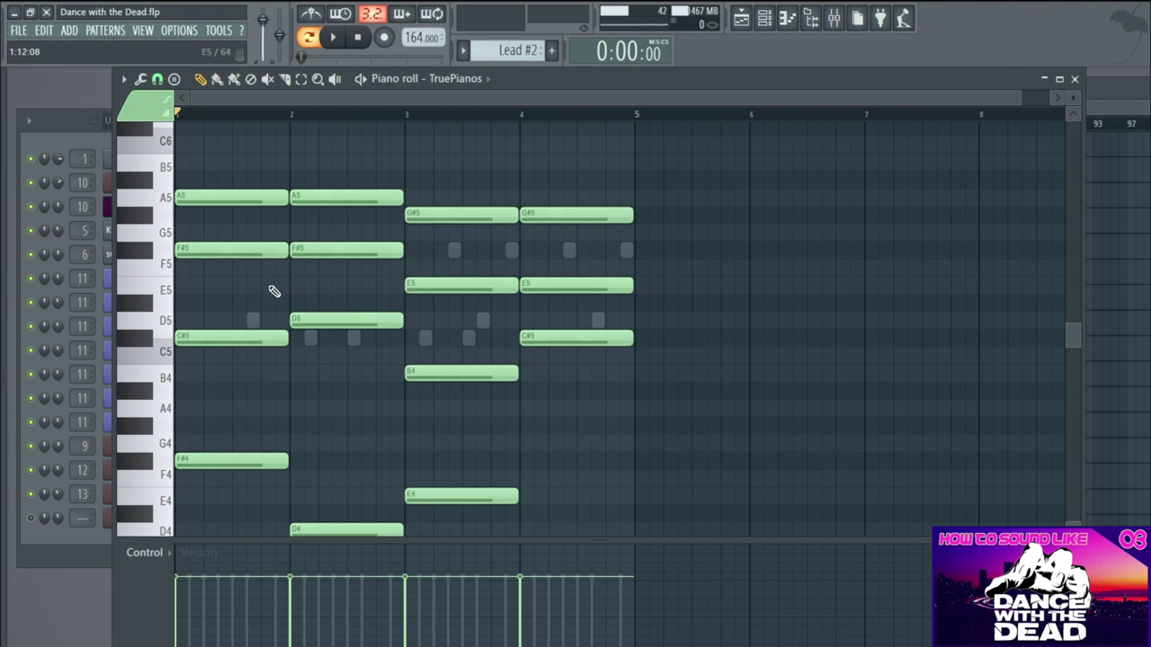
key(Up)
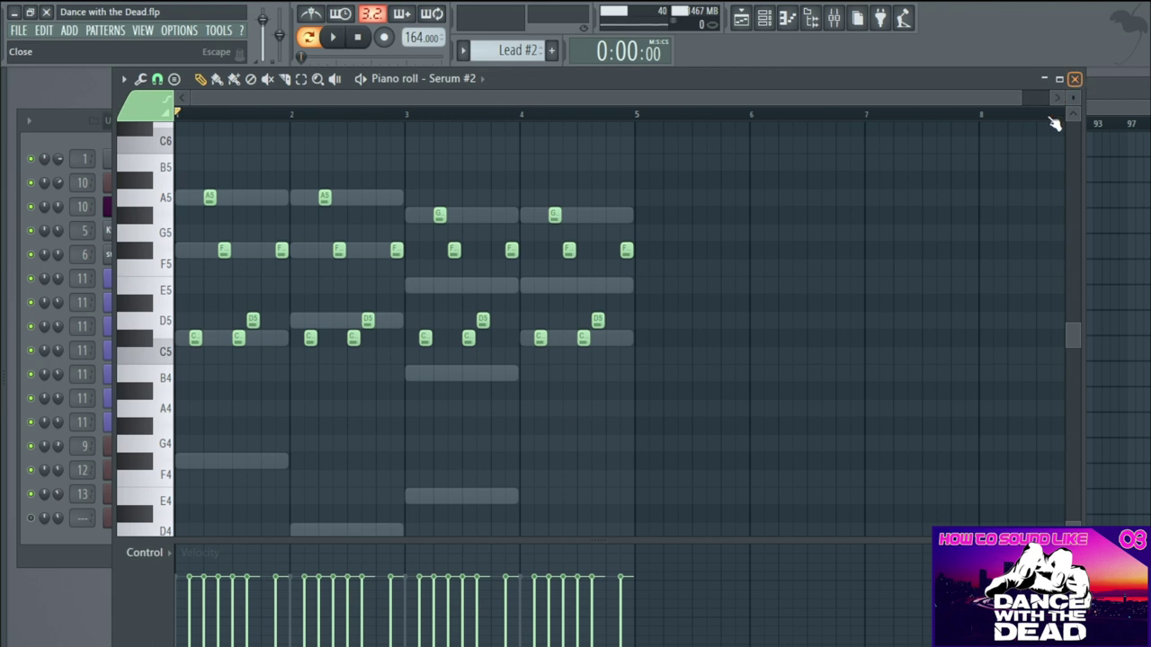
click(1074, 78)
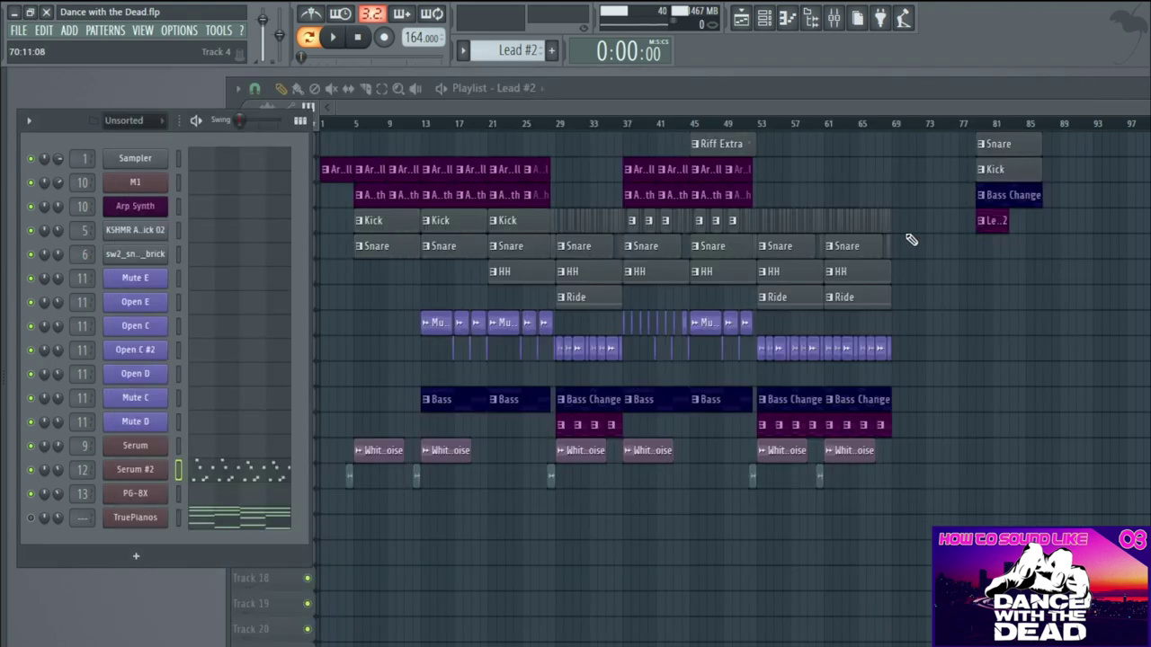